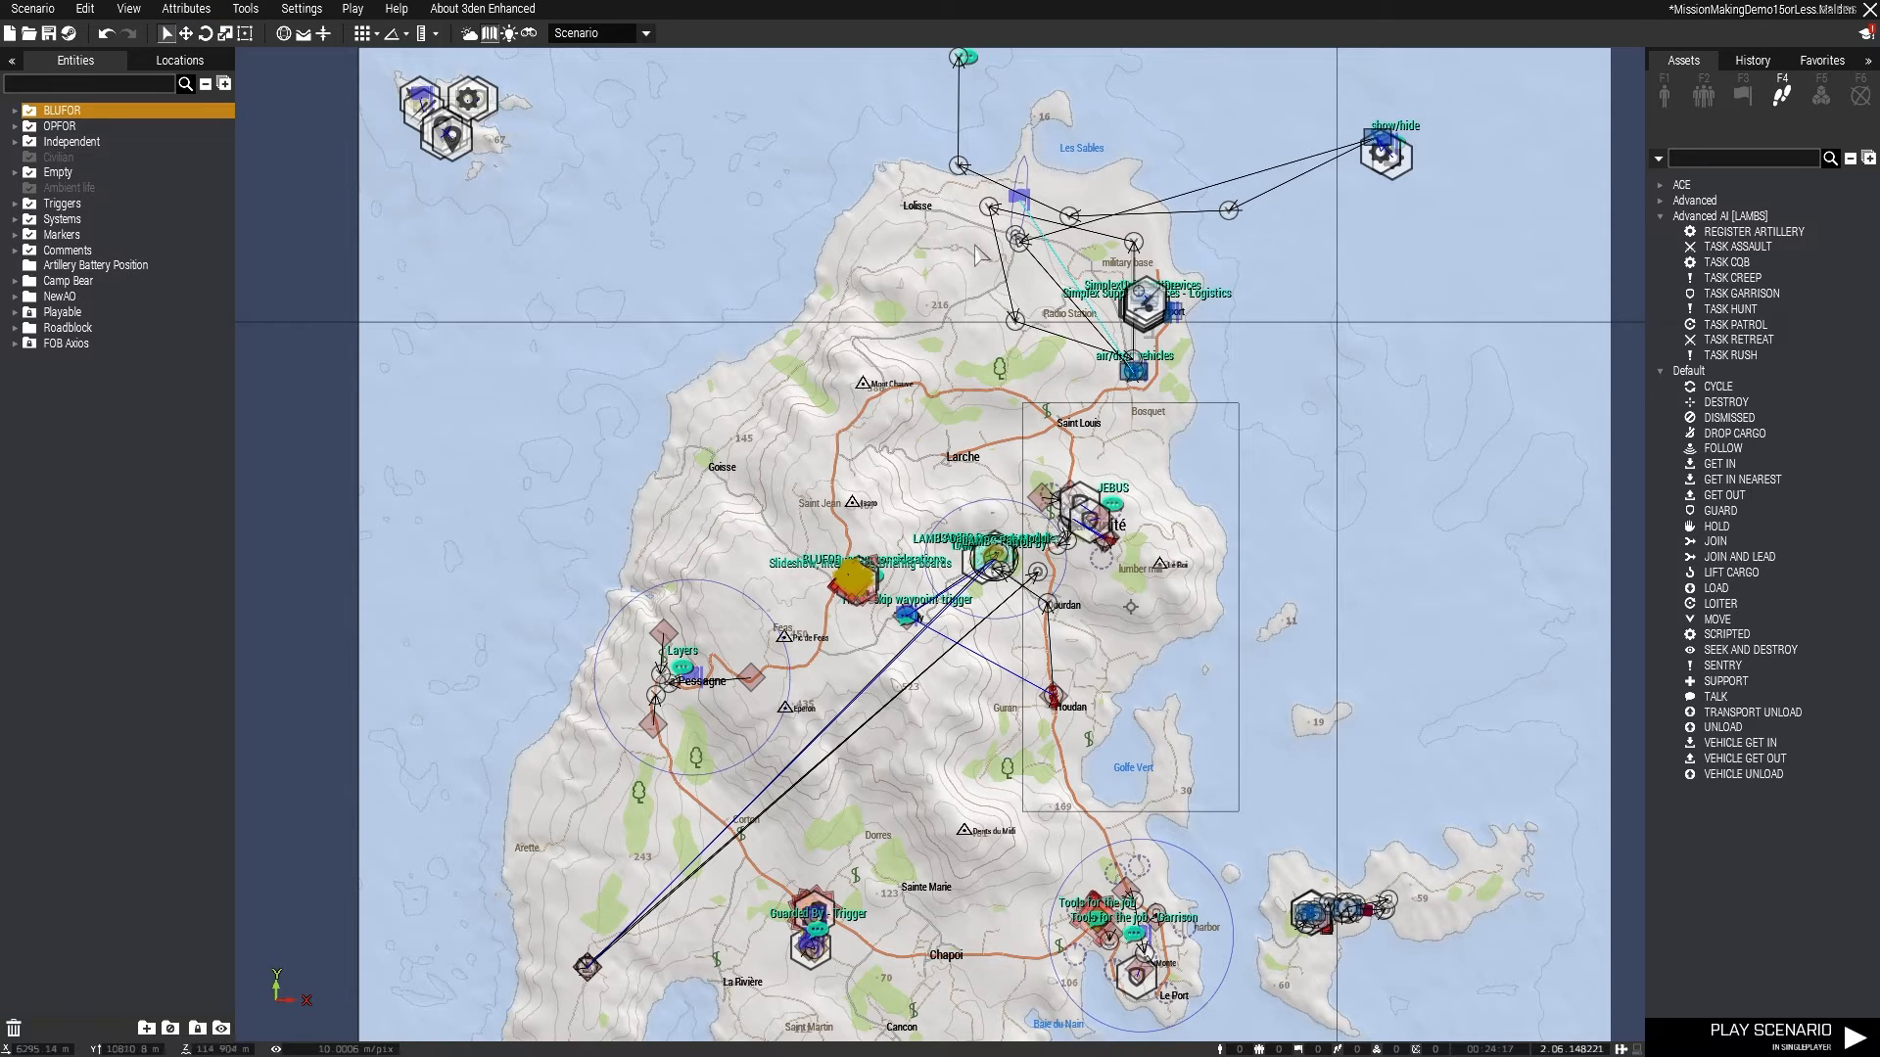
# Open the scenario's general attributes and review the Presentation, Overview, Overview (Locked) and Loading Screen settings
pyautogui.click(182, 10)
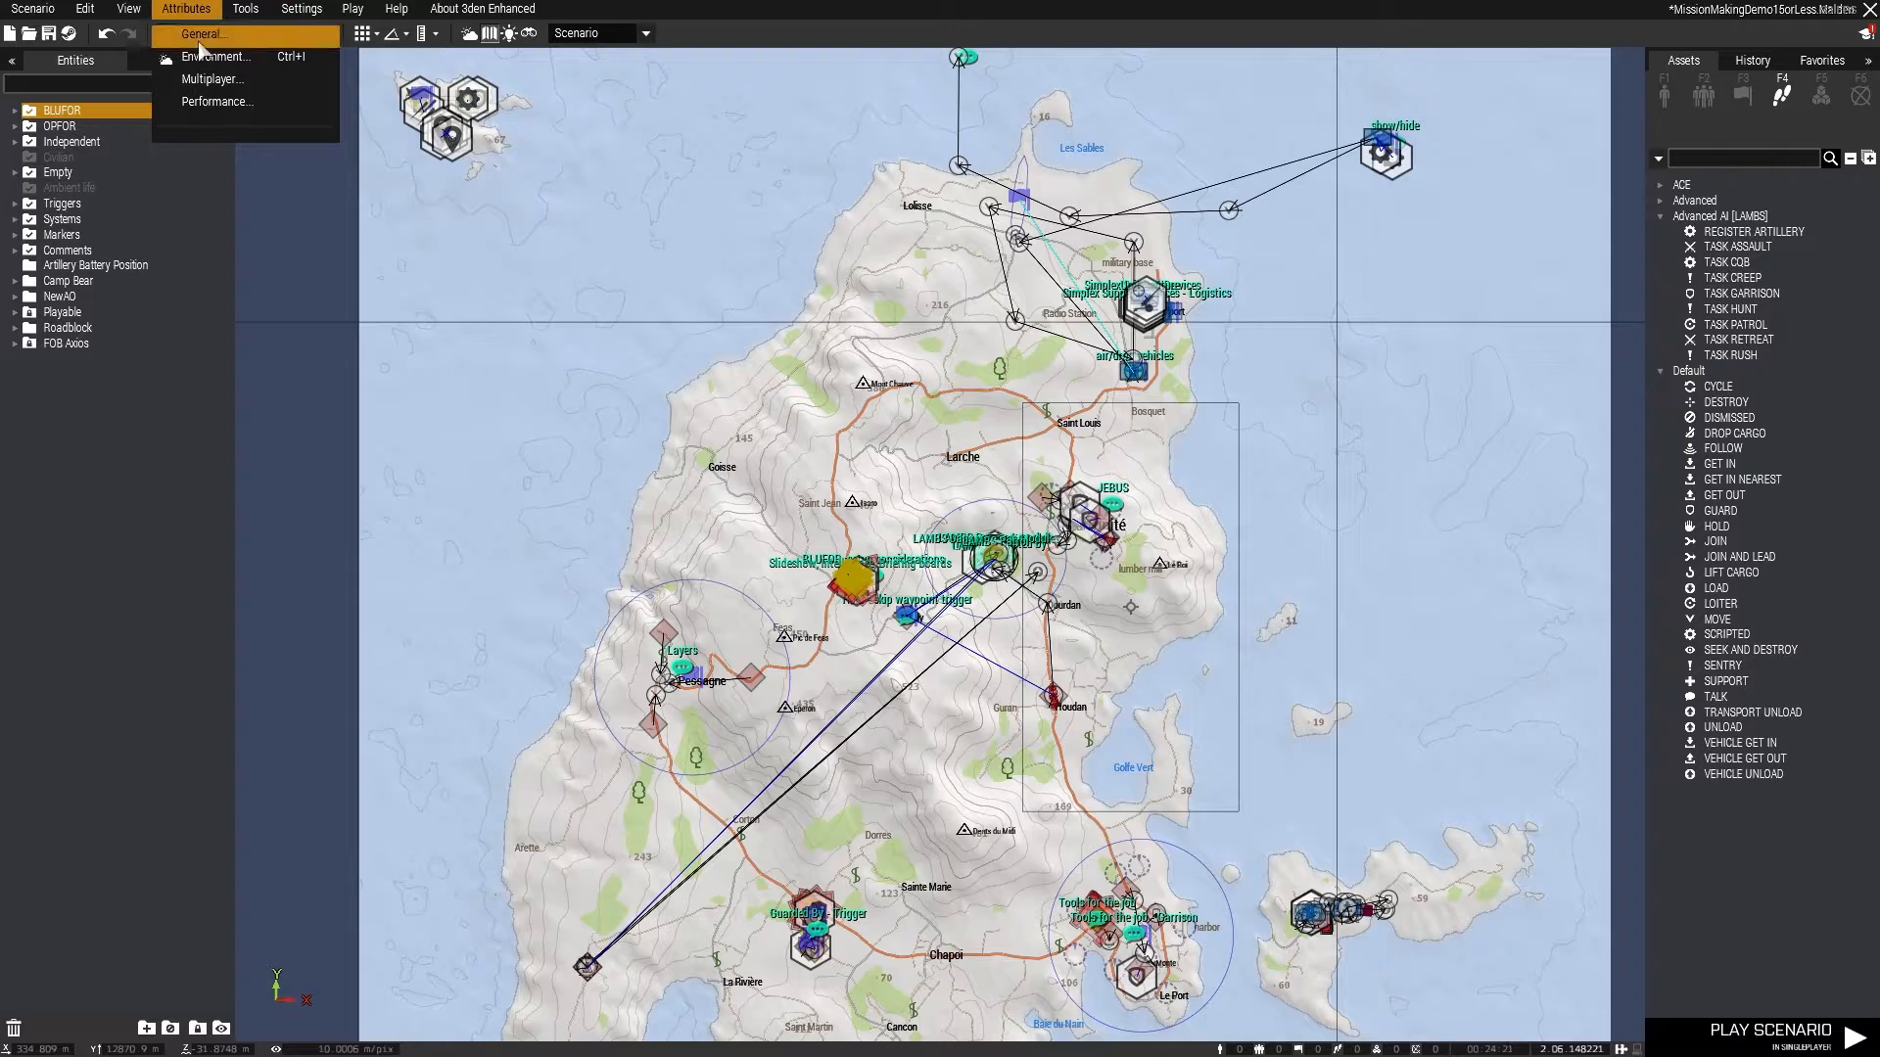
pyautogui.click(200, 35)
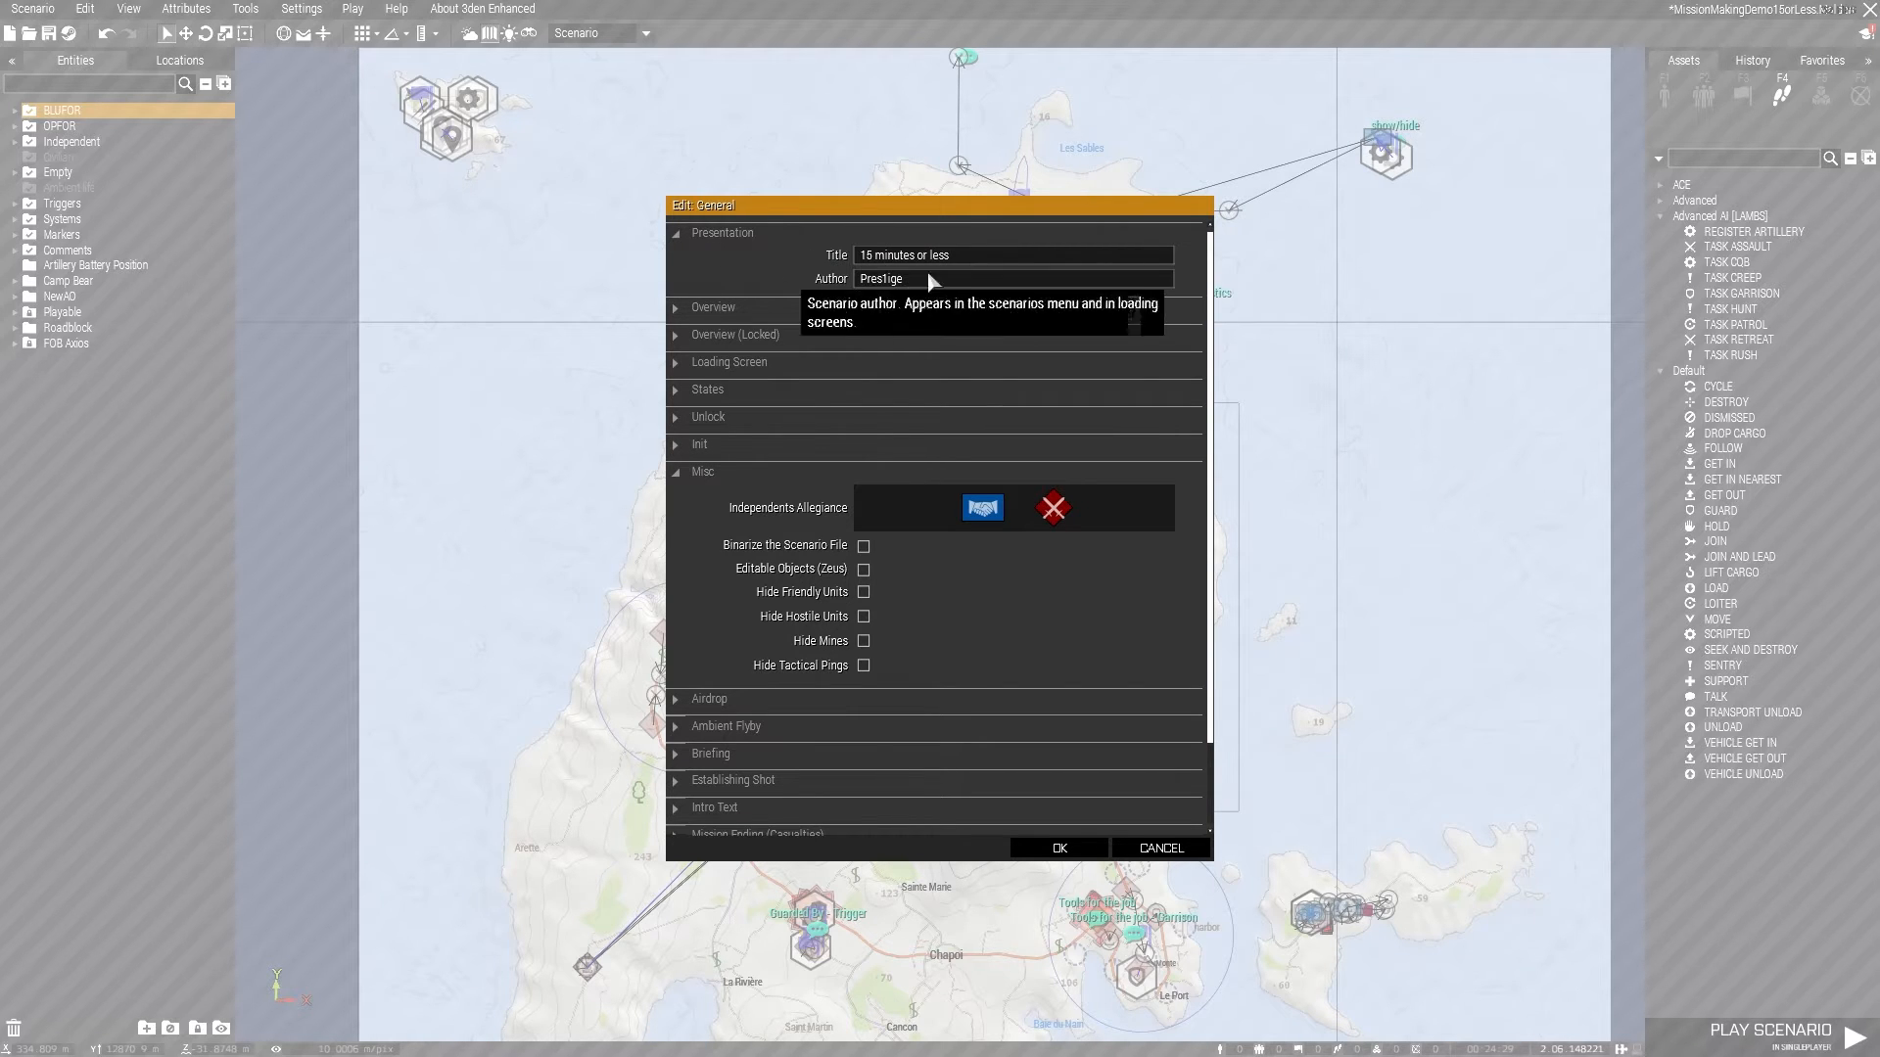
pyautogui.click(749, 309)
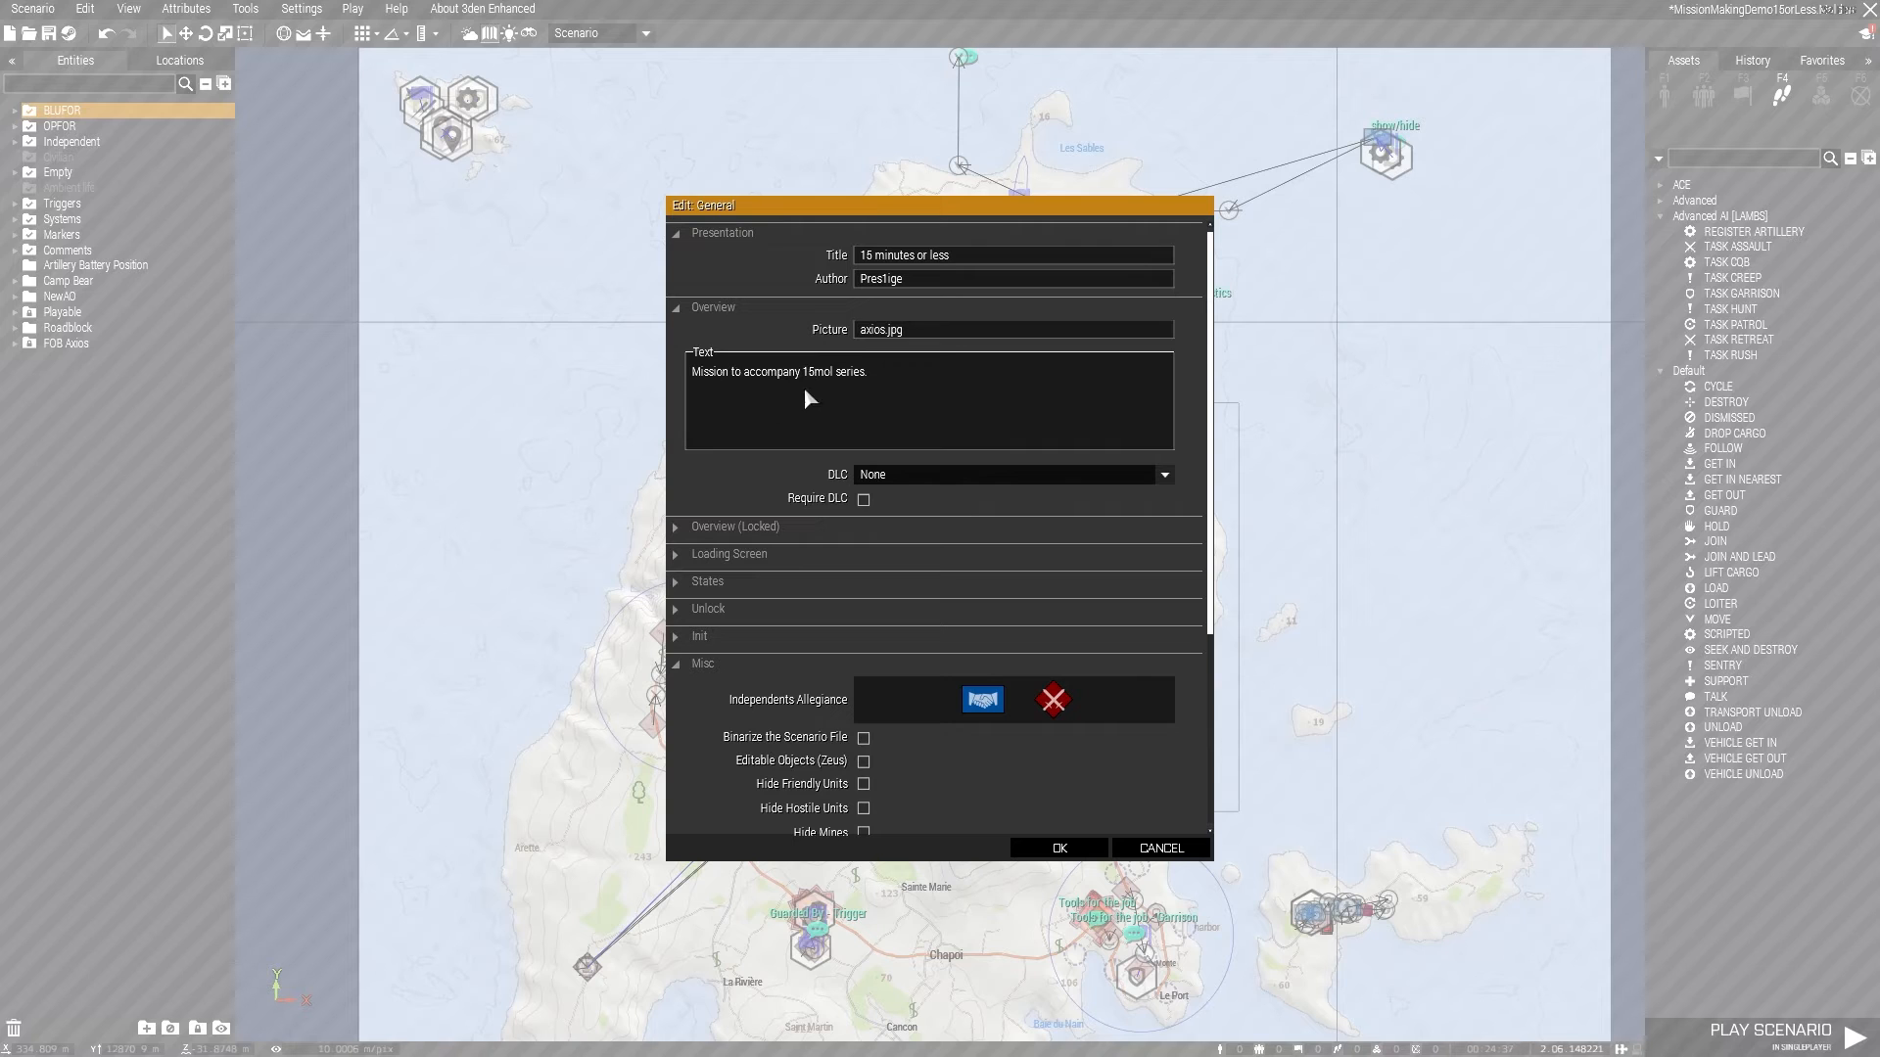
pyautogui.click(755, 537)
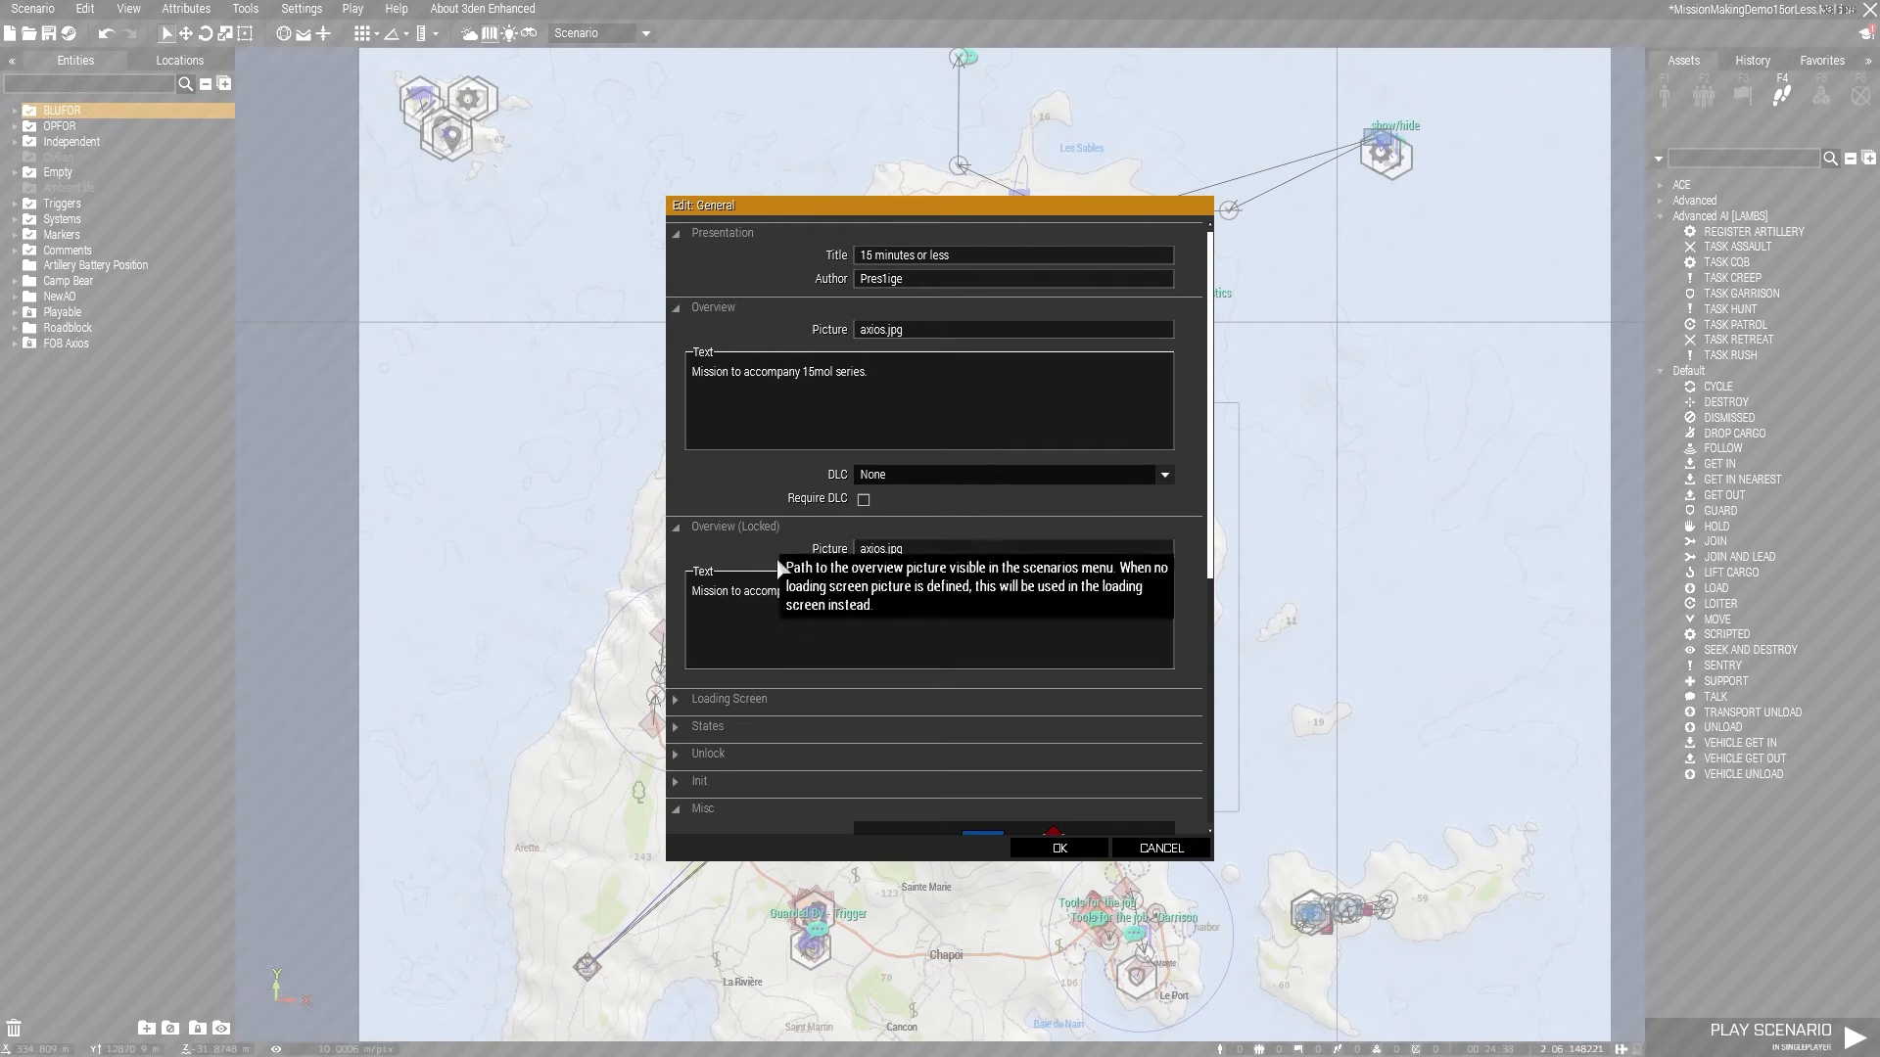
pyautogui.click(807, 701)
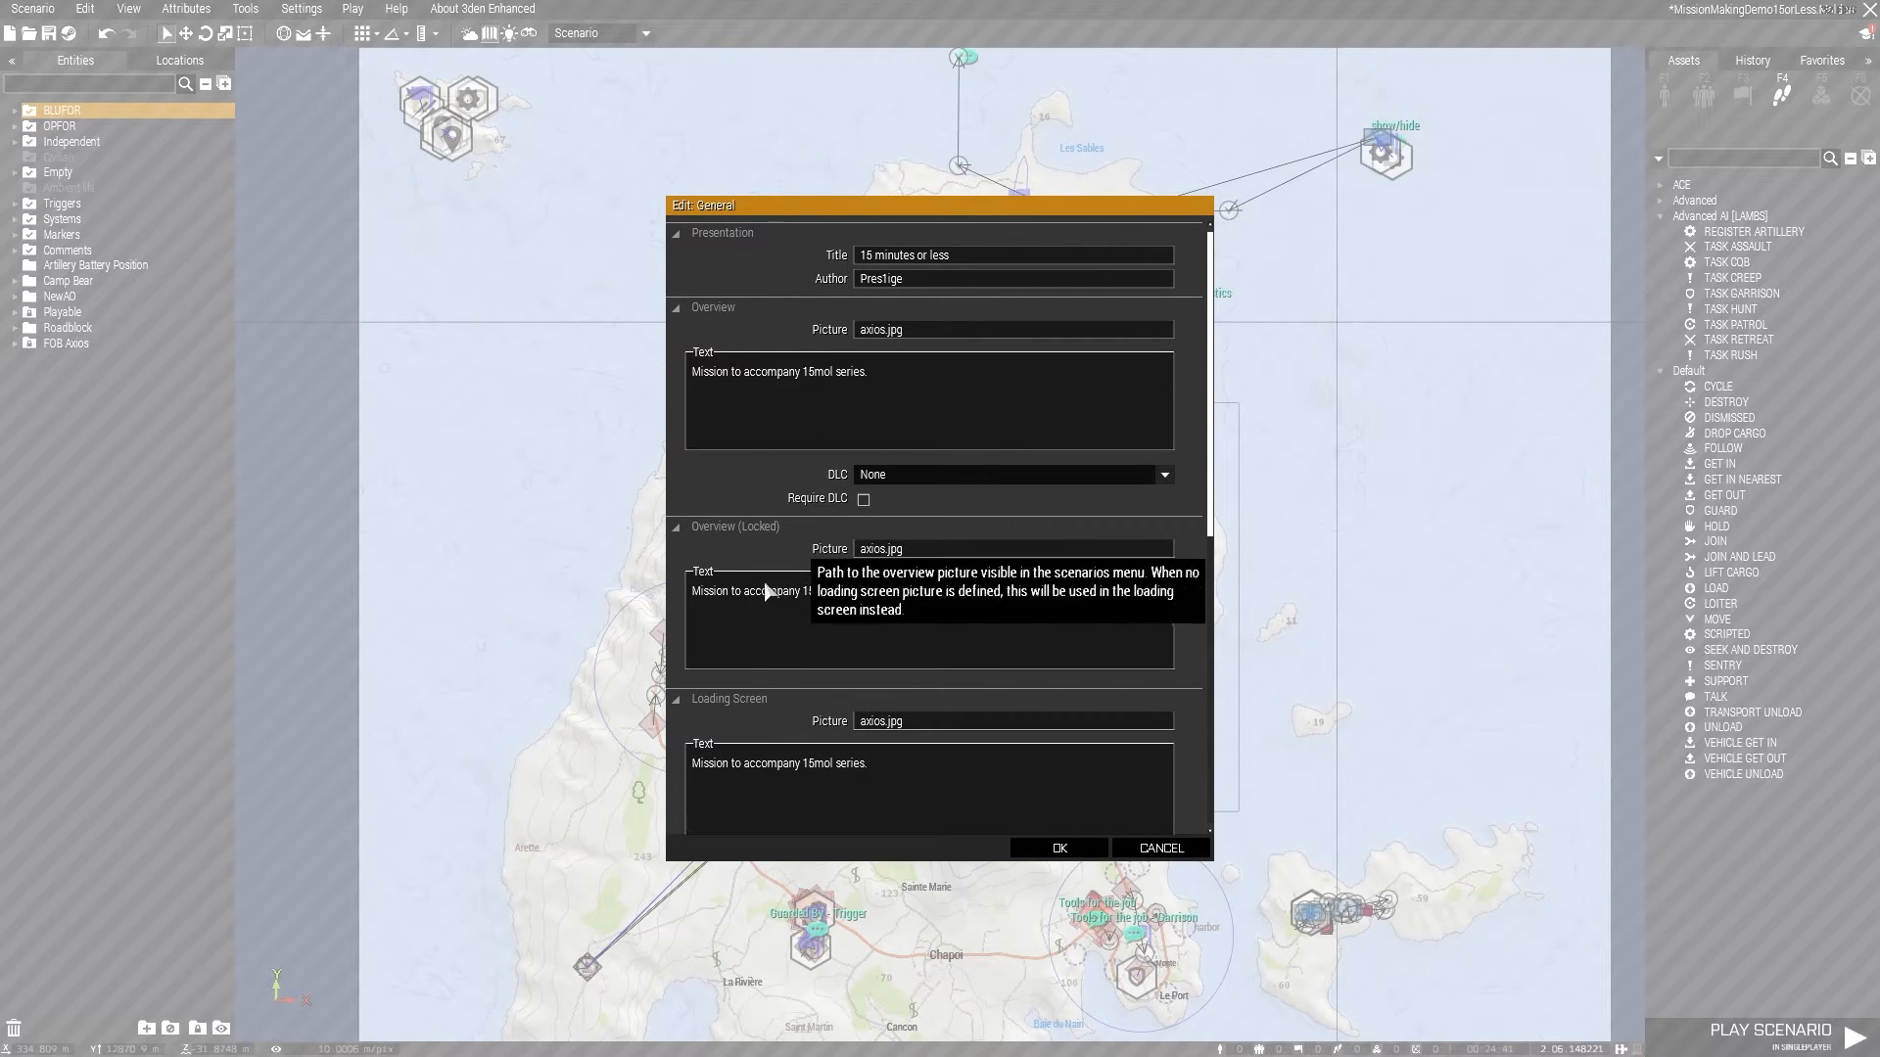
pyautogui.click(726, 701)
pyautogui.click(738, 529)
pyautogui.click(715, 309)
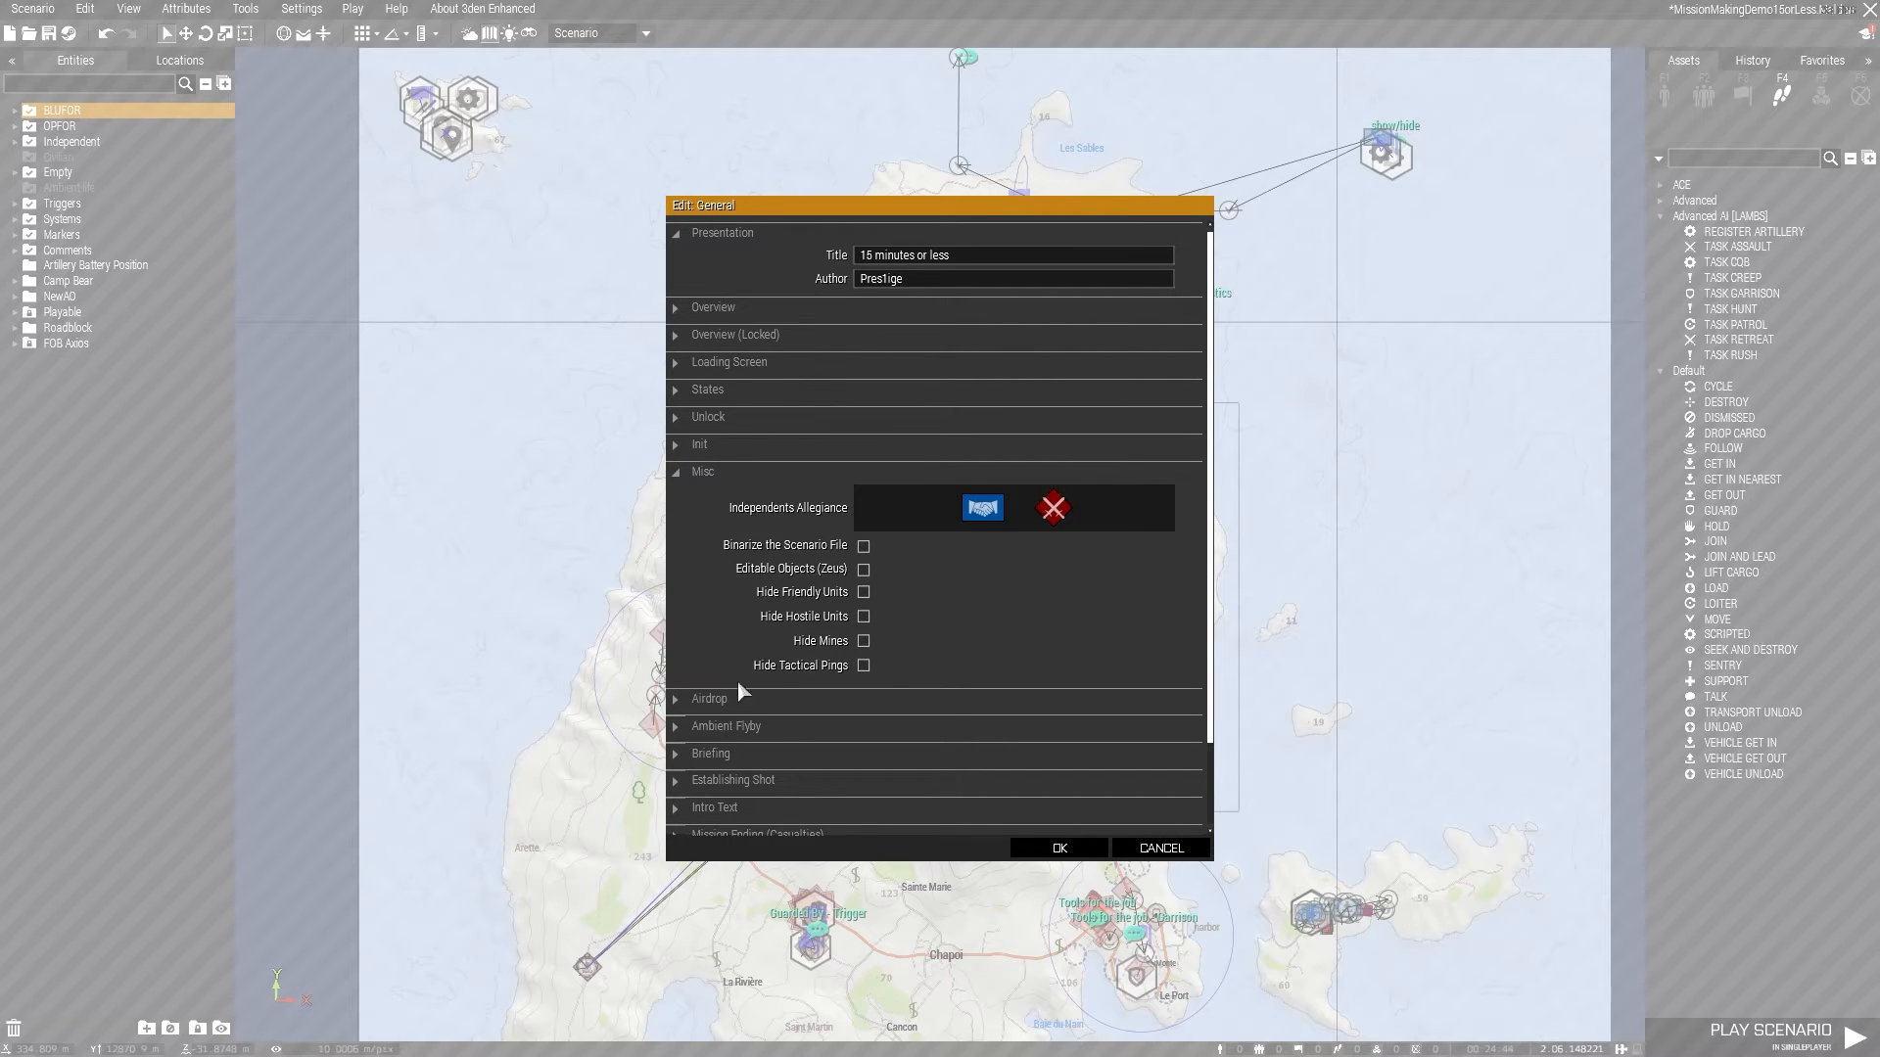
# Examine the Briefing section's BLUFOR text fields for situation, mission, execution and signal
pyautogui.scroll(-2, 744, 676)
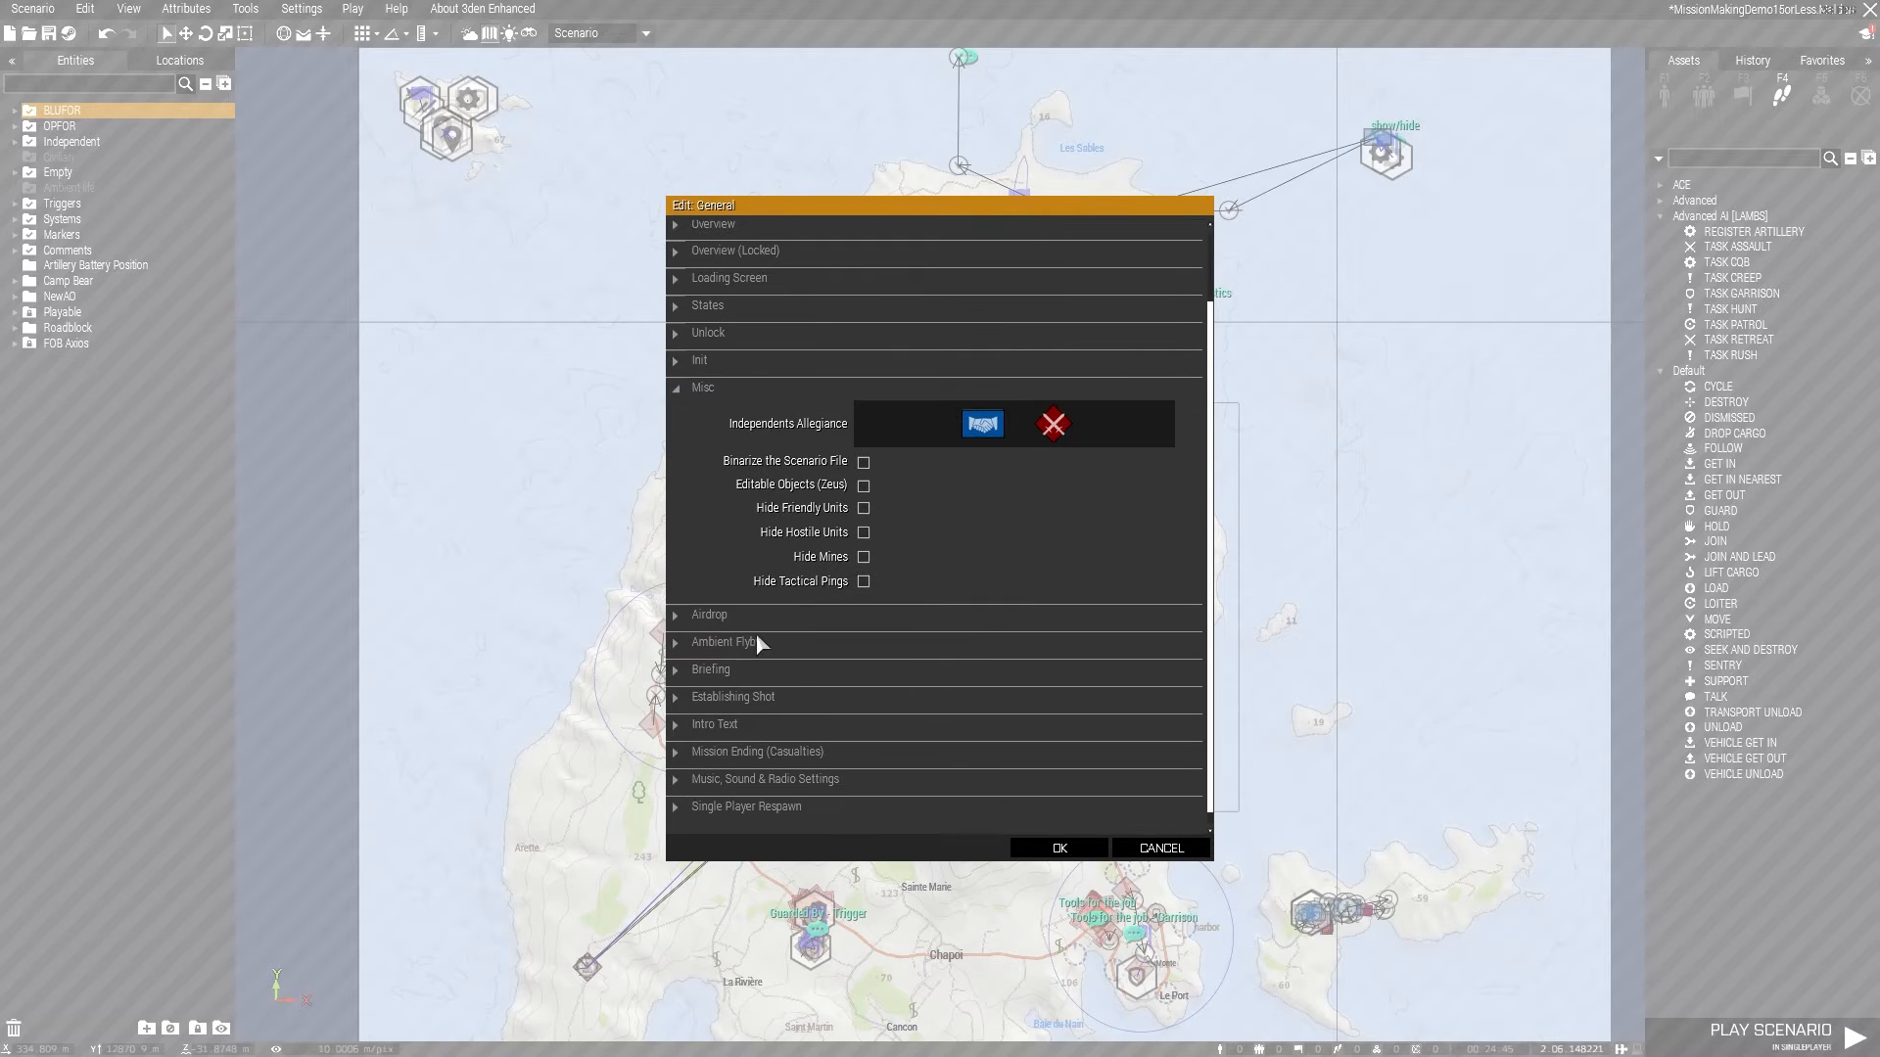
pyautogui.click(696, 669)
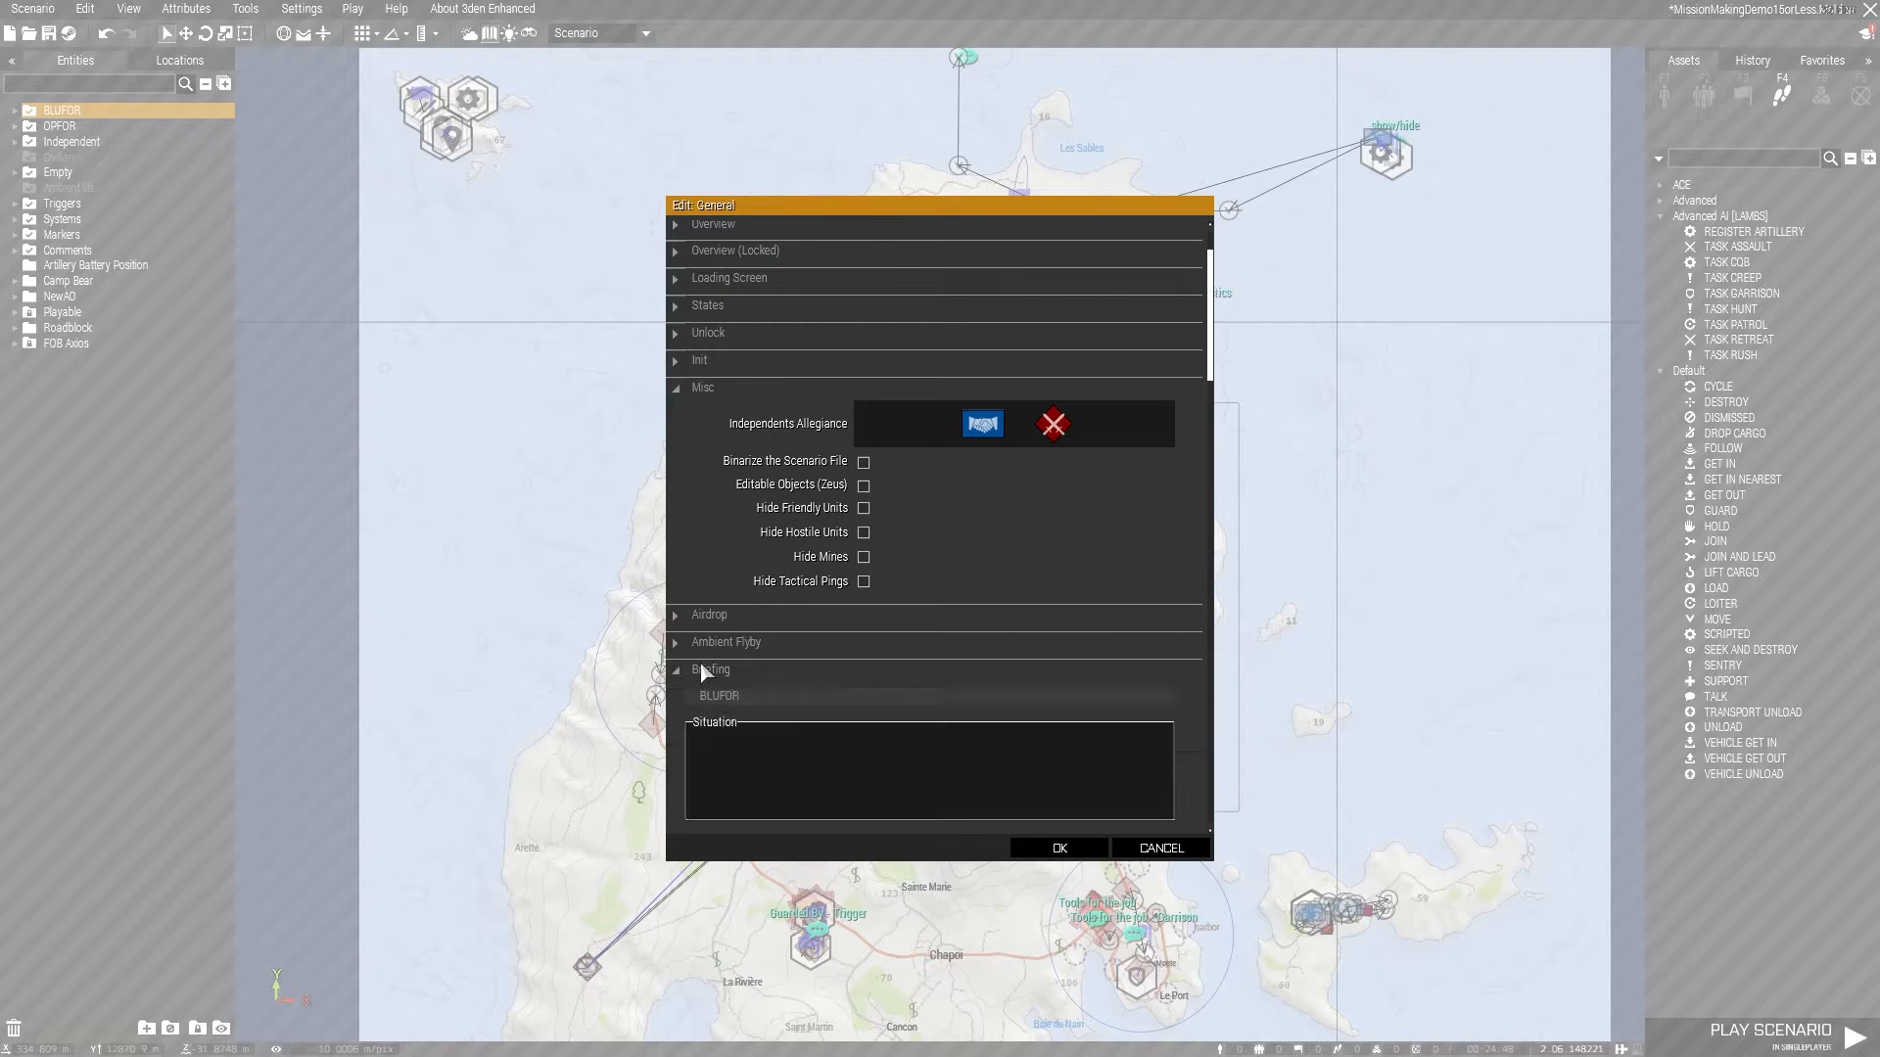
pyautogui.scroll(-6, 861, 543)
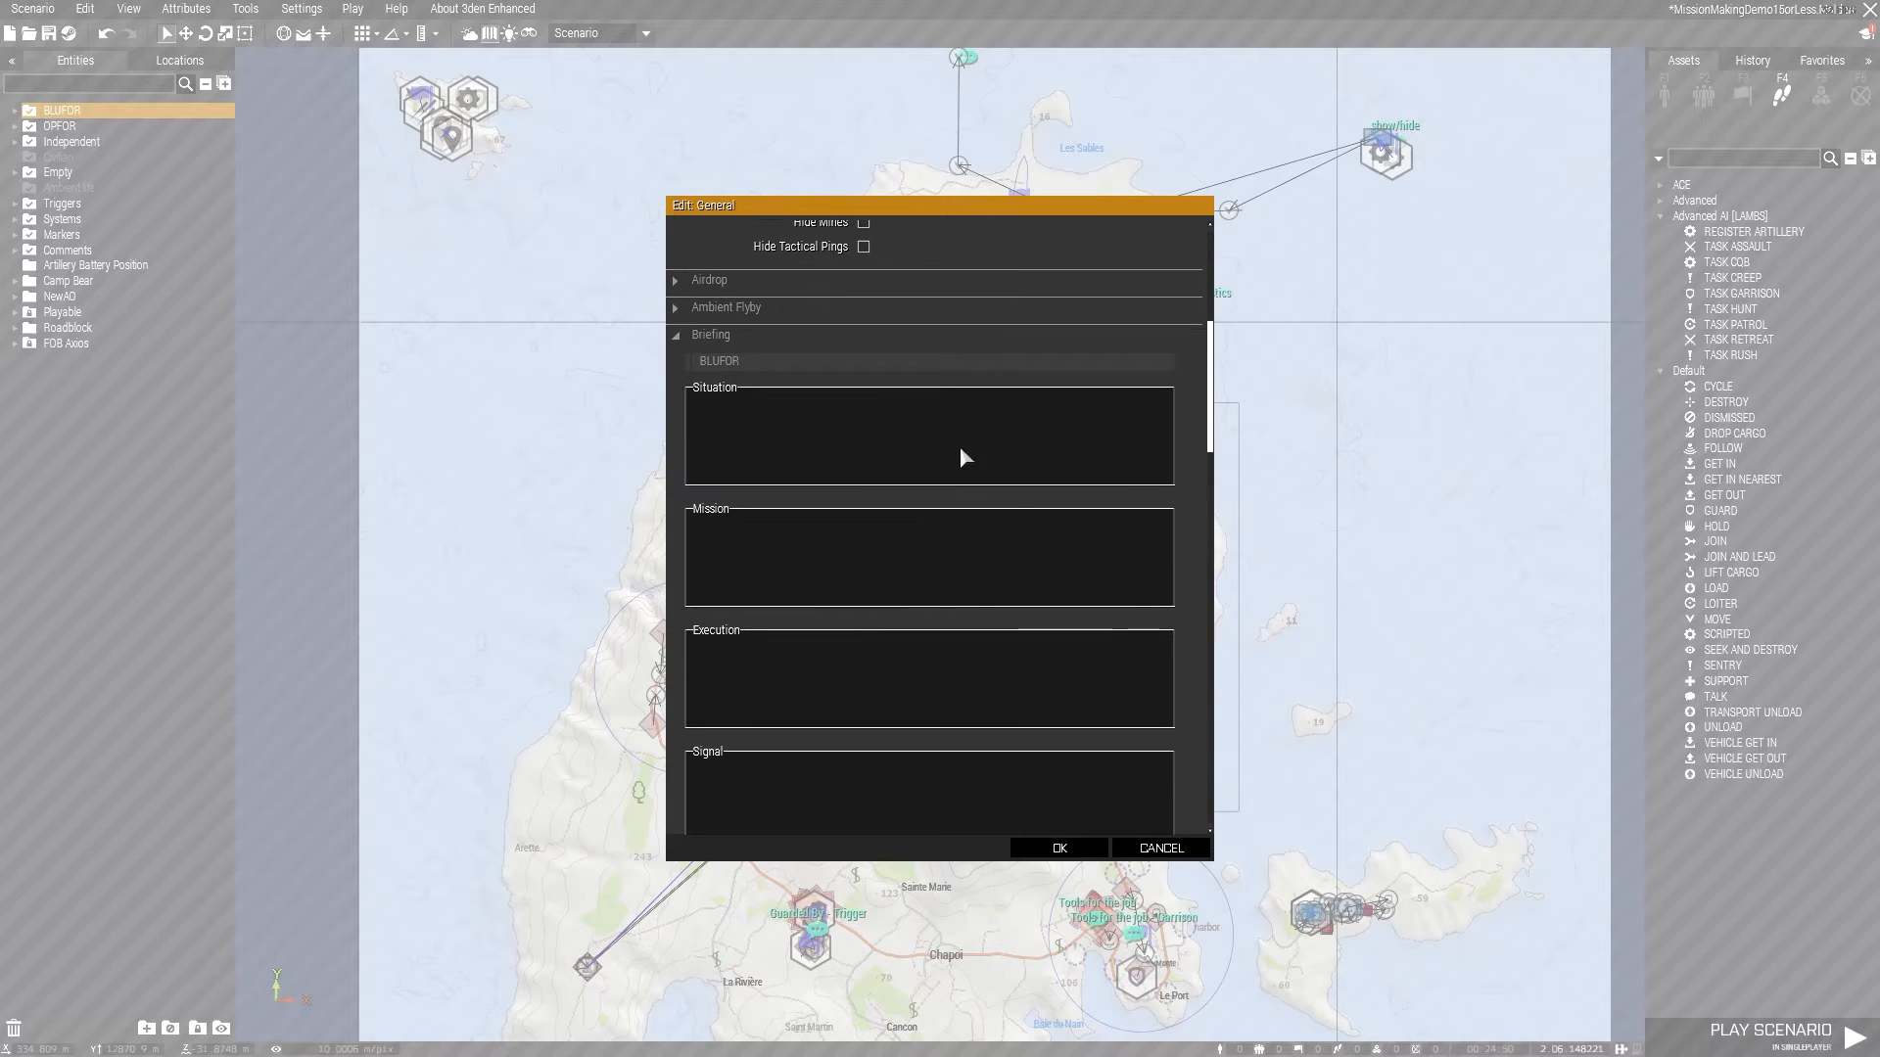
pyautogui.click(677, 334)
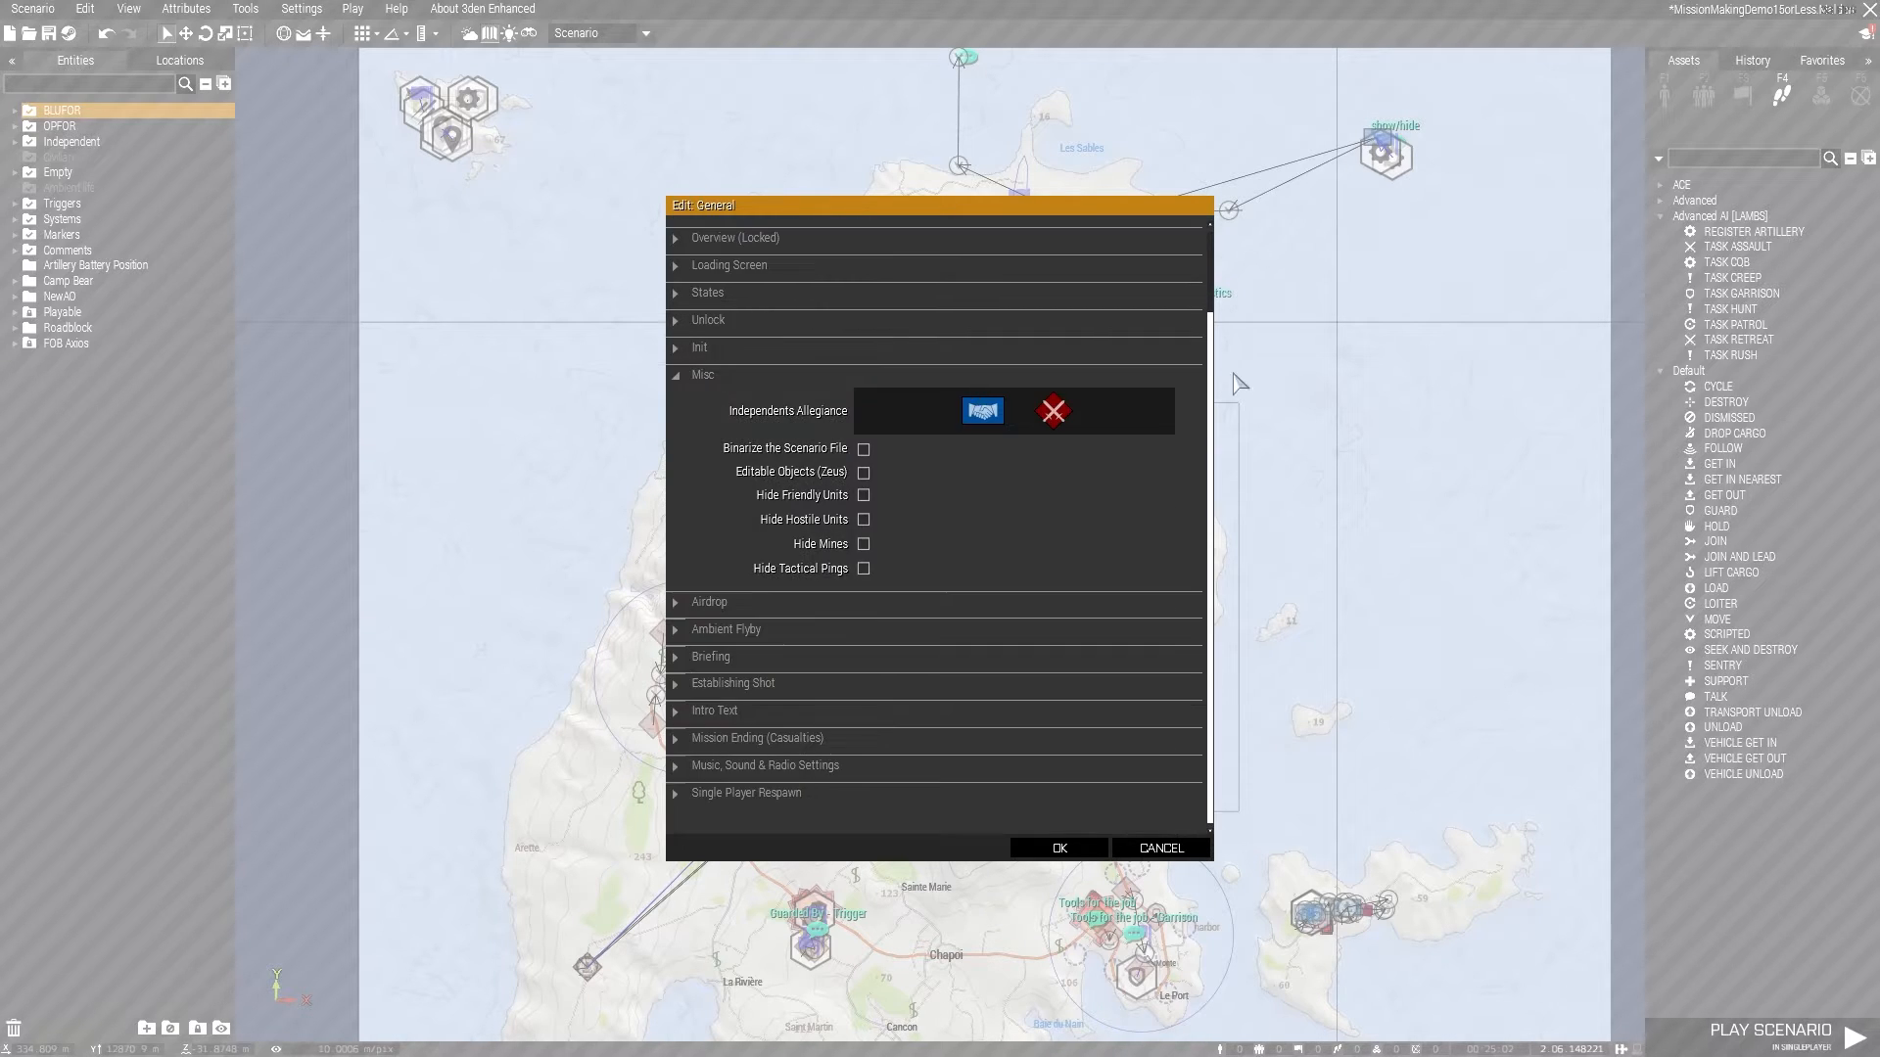
# Review the States, Unlock and Init sections of the general attributes one after another
pyautogui.click(677, 292)
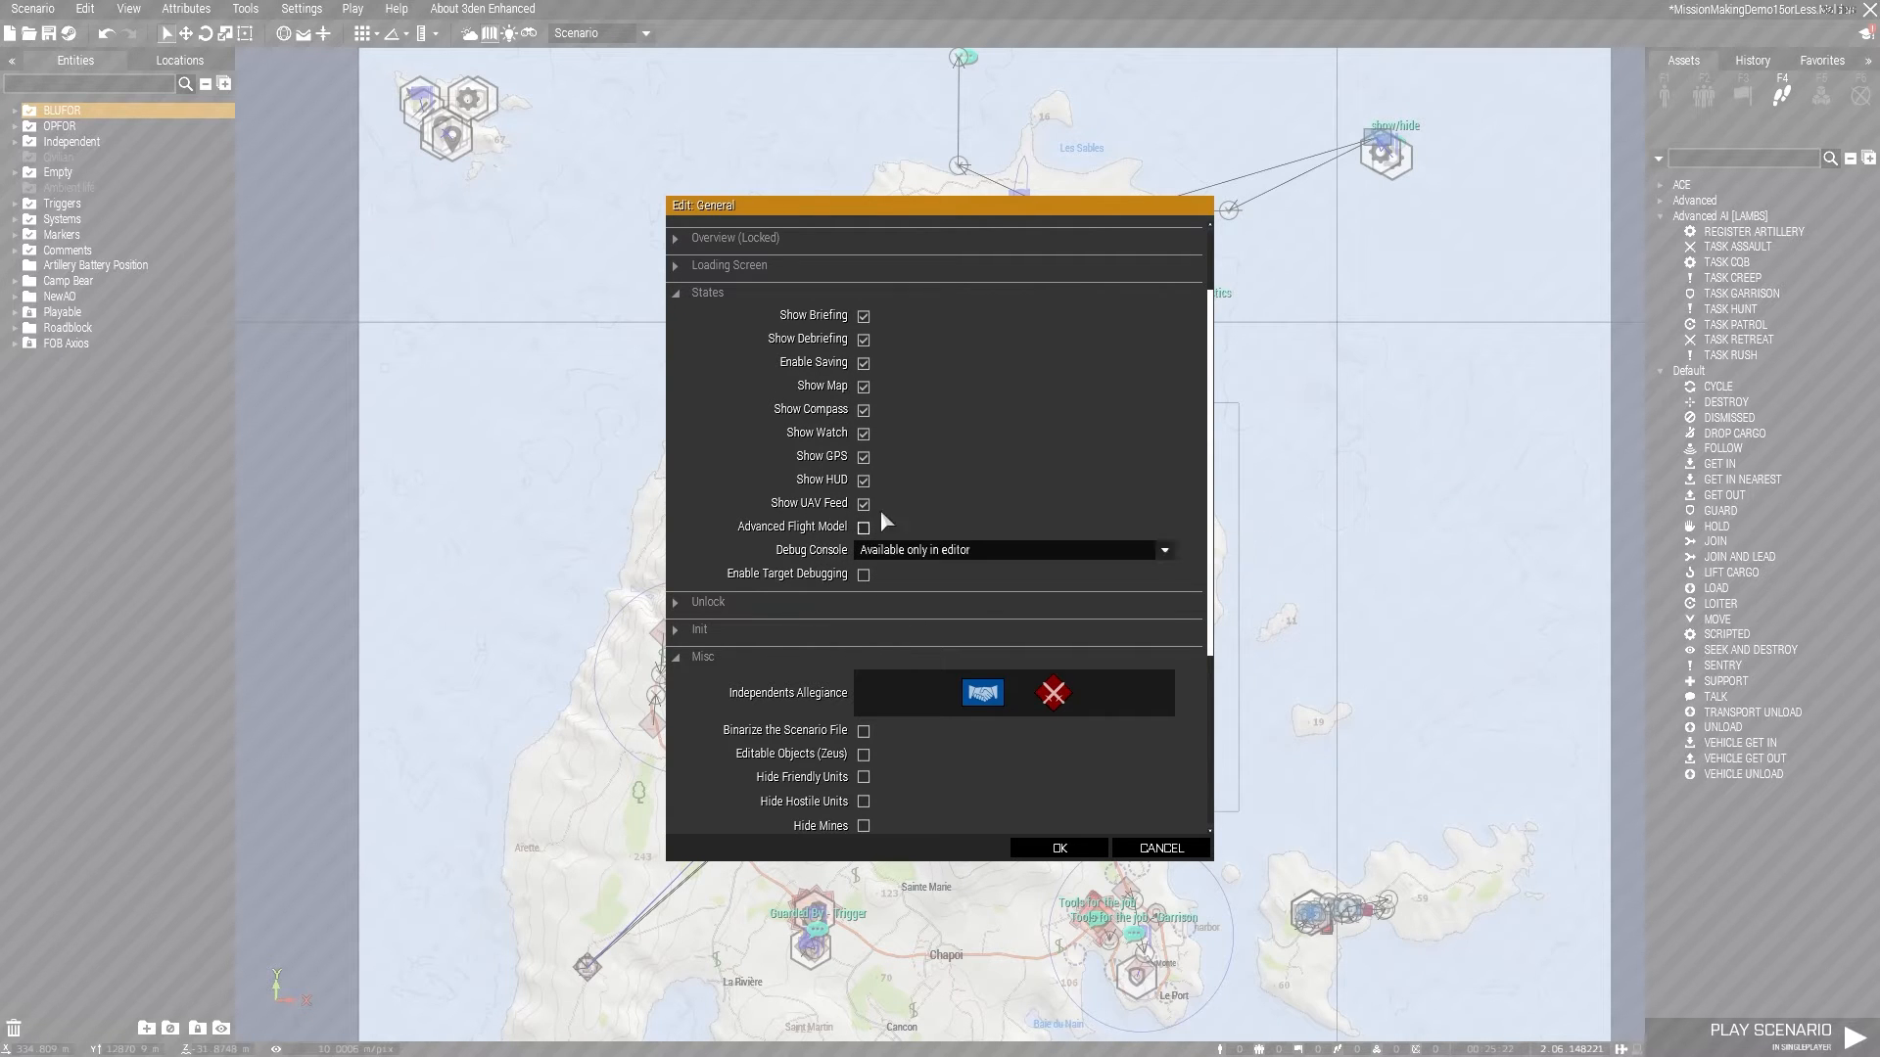
pyautogui.click(695, 294)
pyautogui.click(681, 320)
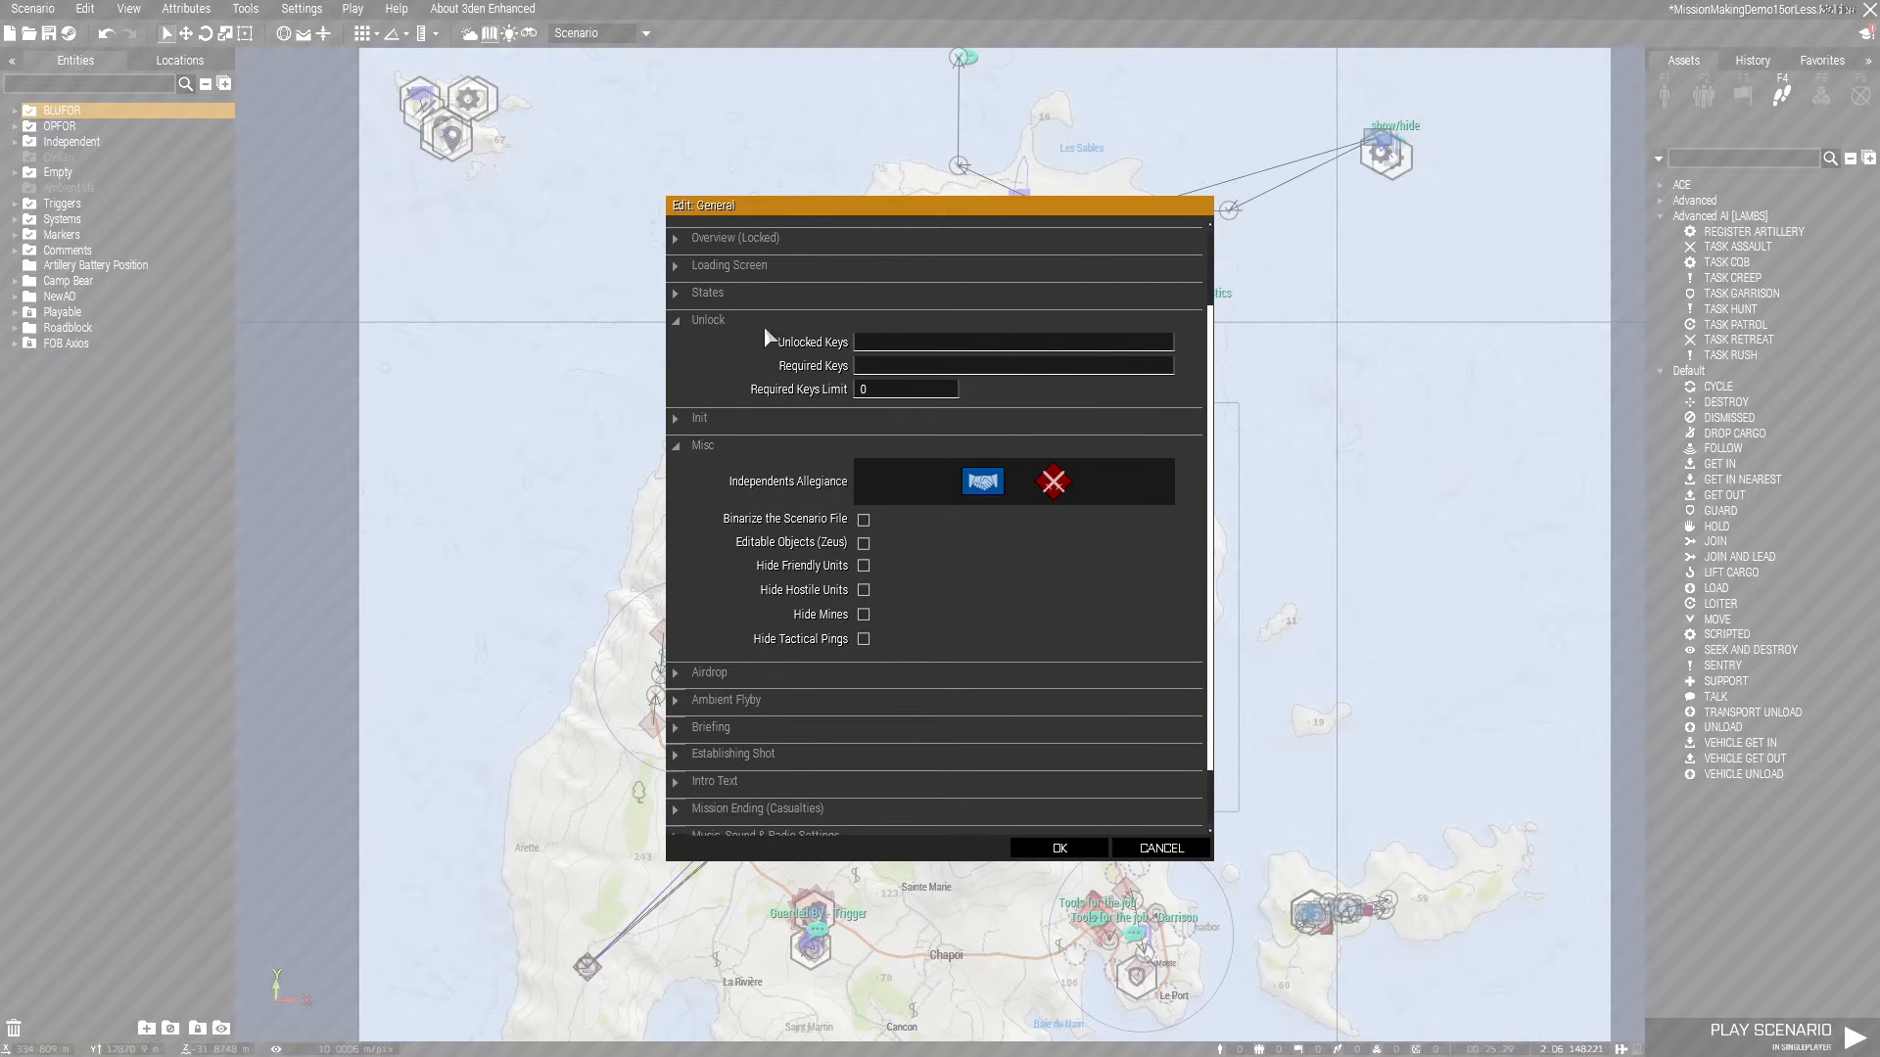
pyautogui.click(679, 321)
pyautogui.click(680, 348)
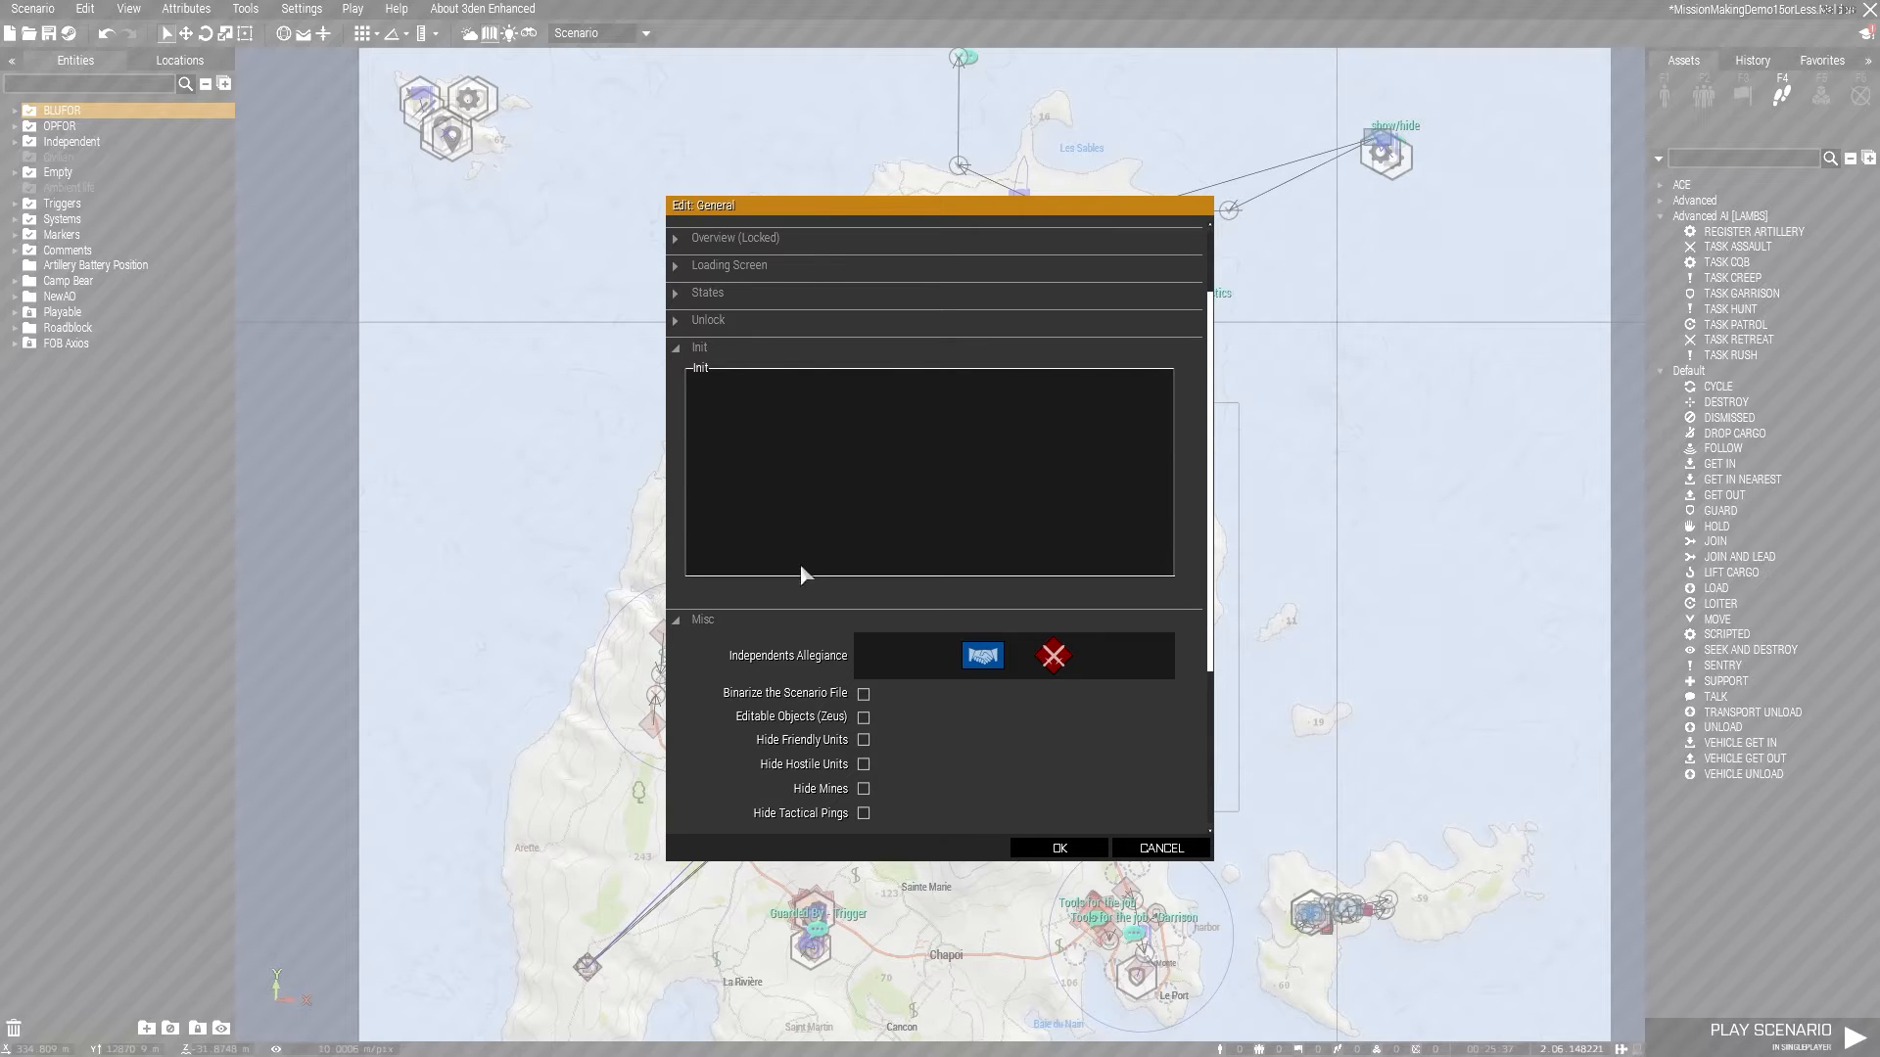
pyautogui.click(675, 349)
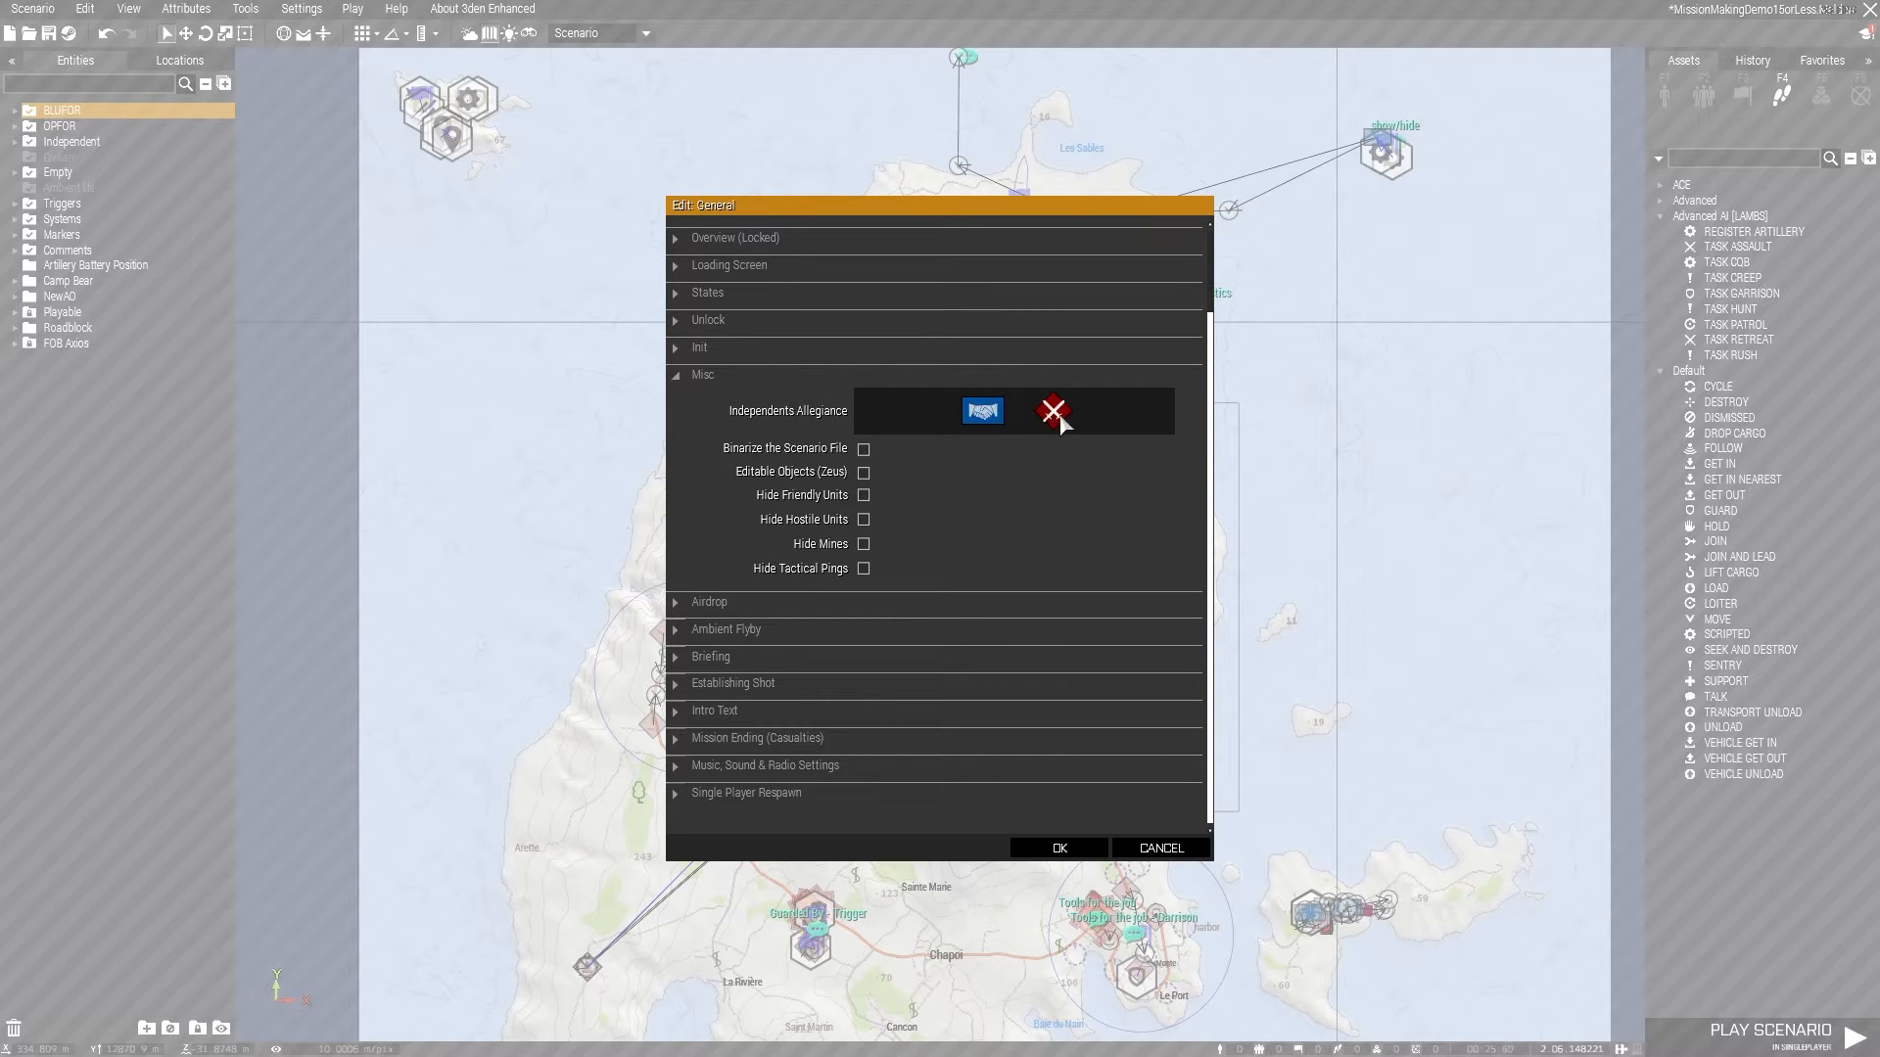
# Try the Independents Allegiance toggles for BLUFOR and OPFOR and review the other Misc options
pyautogui.click(986, 421)
pyautogui.click(984, 421)
pyautogui.click(1054, 413)
pyautogui.click(1056, 418)
pyautogui.click(1053, 415)
pyautogui.click(1053, 413)
pyautogui.click(983, 411)
pyautogui.moveTo(849, 452)
pyautogui.moveTo(844, 577)
pyautogui.click(687, 375)
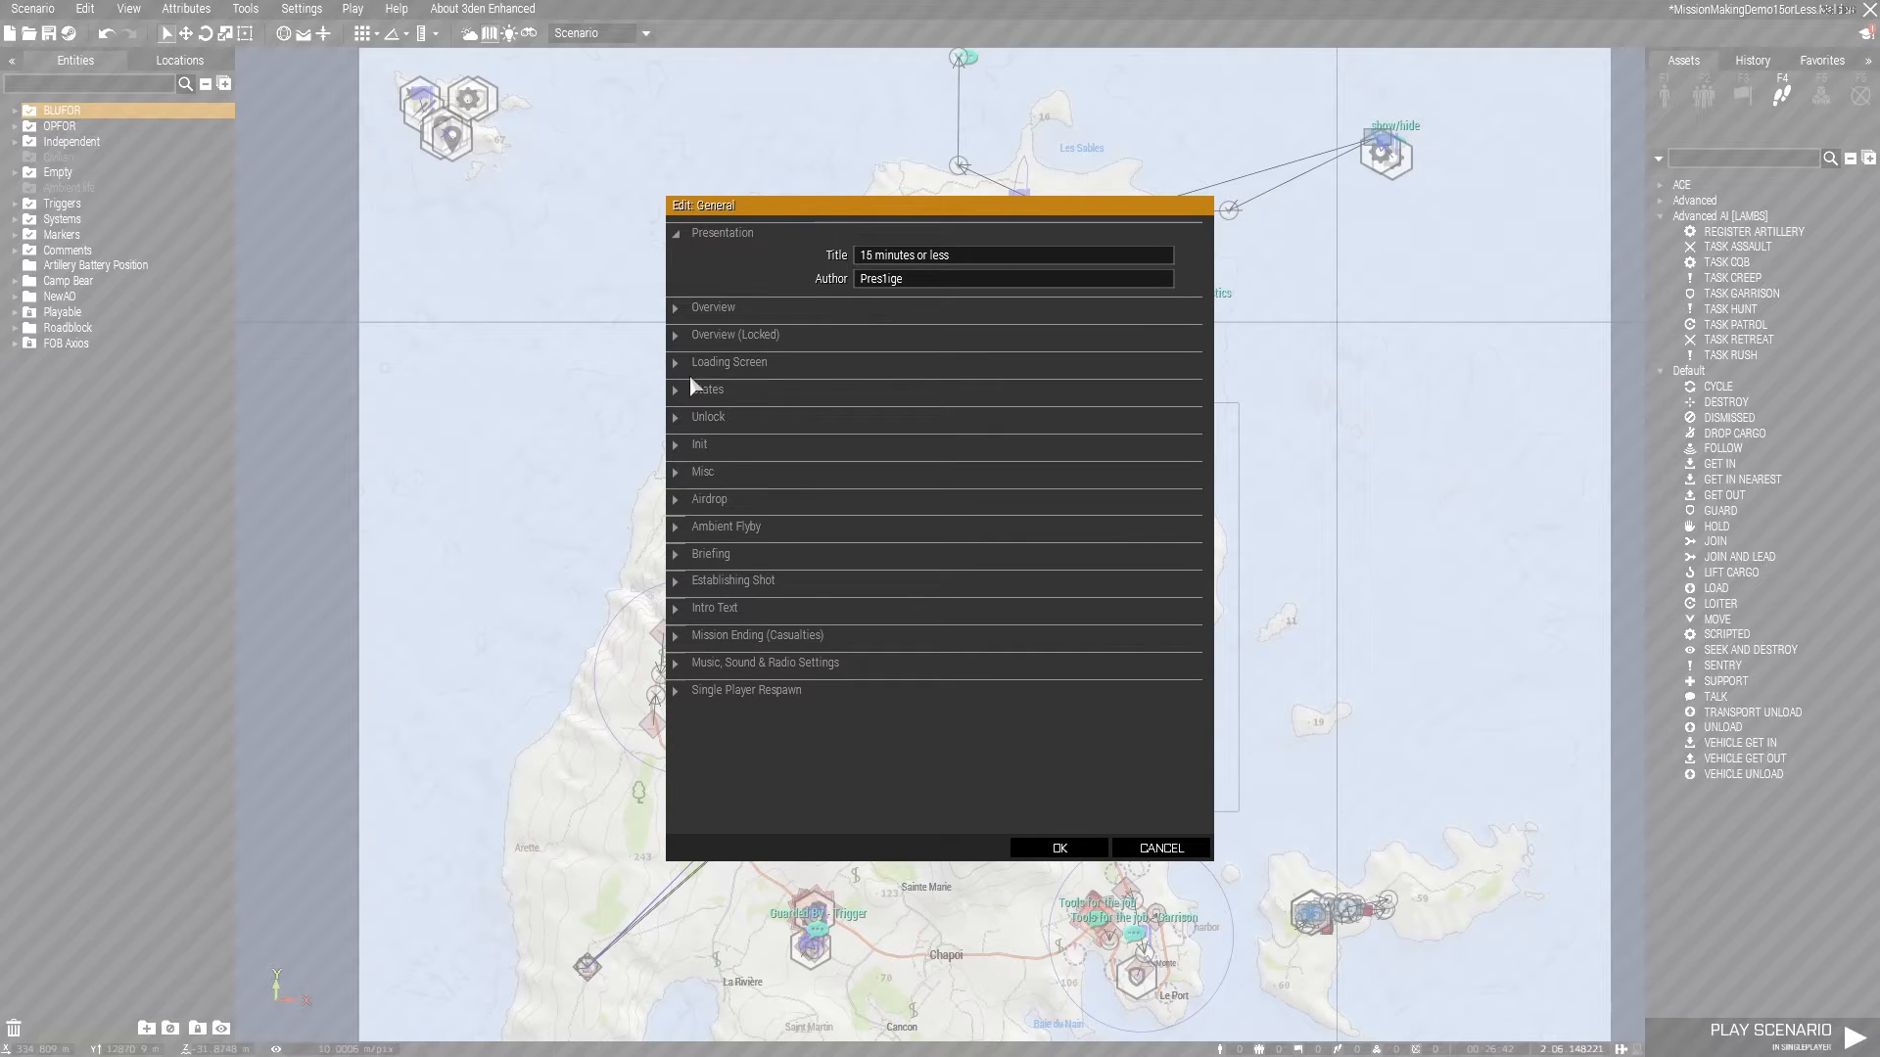
# Collapse the Presentation section and review the Airdrop, Ambient Flyby, Briefing and Establishing Shot sections
pyautogui.click(683, 231)
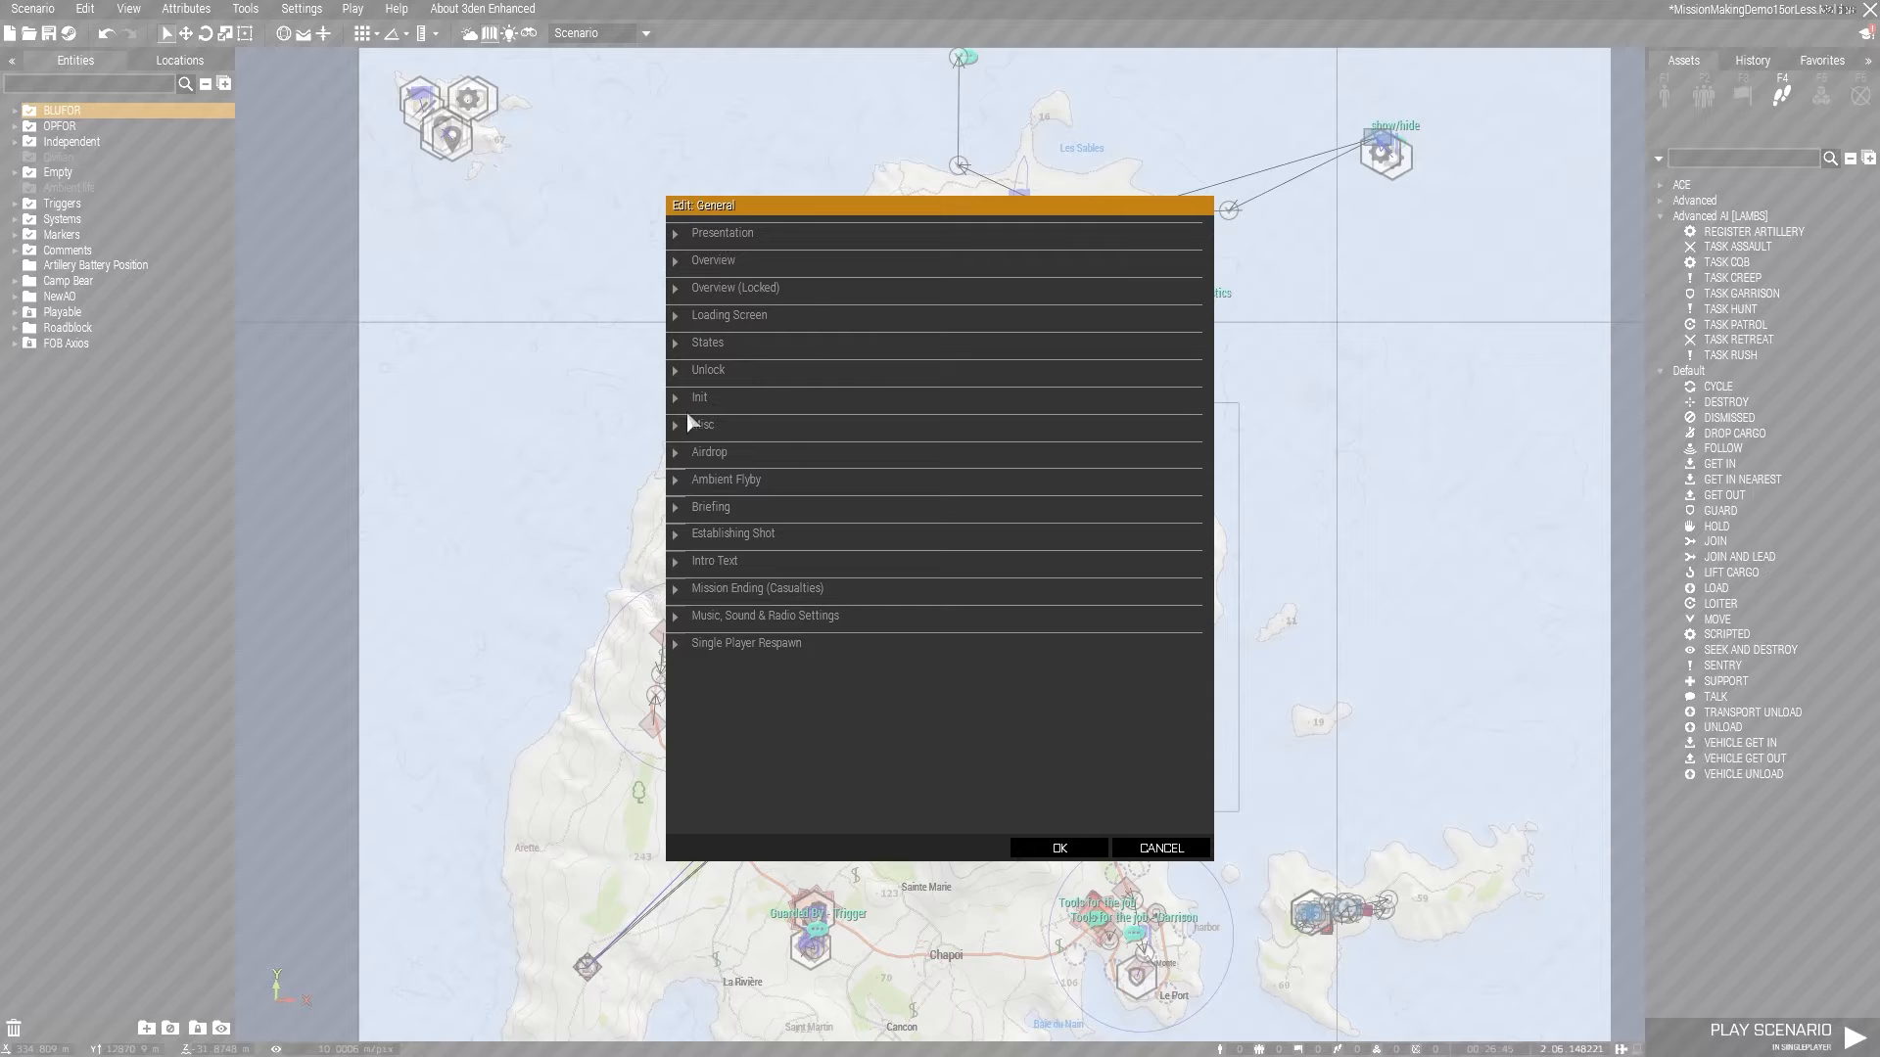
pyautogui.click(695, 460)
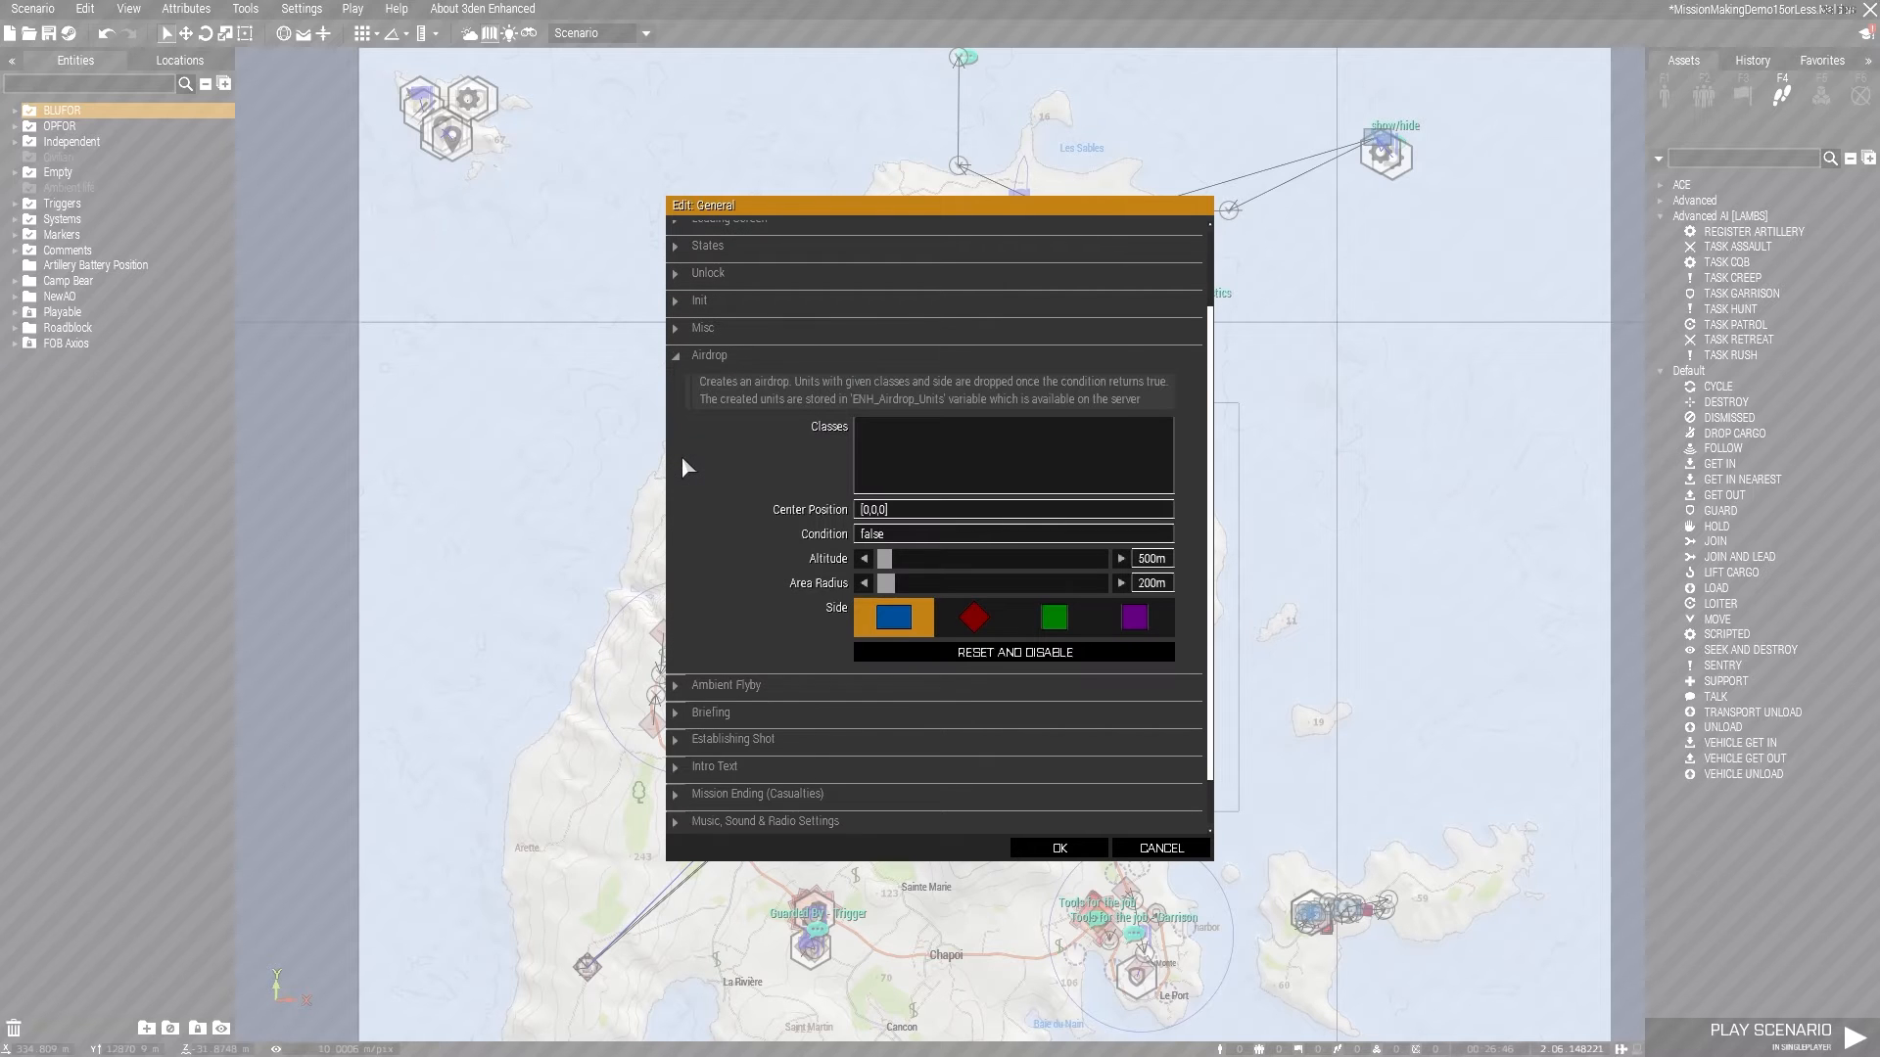
pyautogui.click(722, 689)
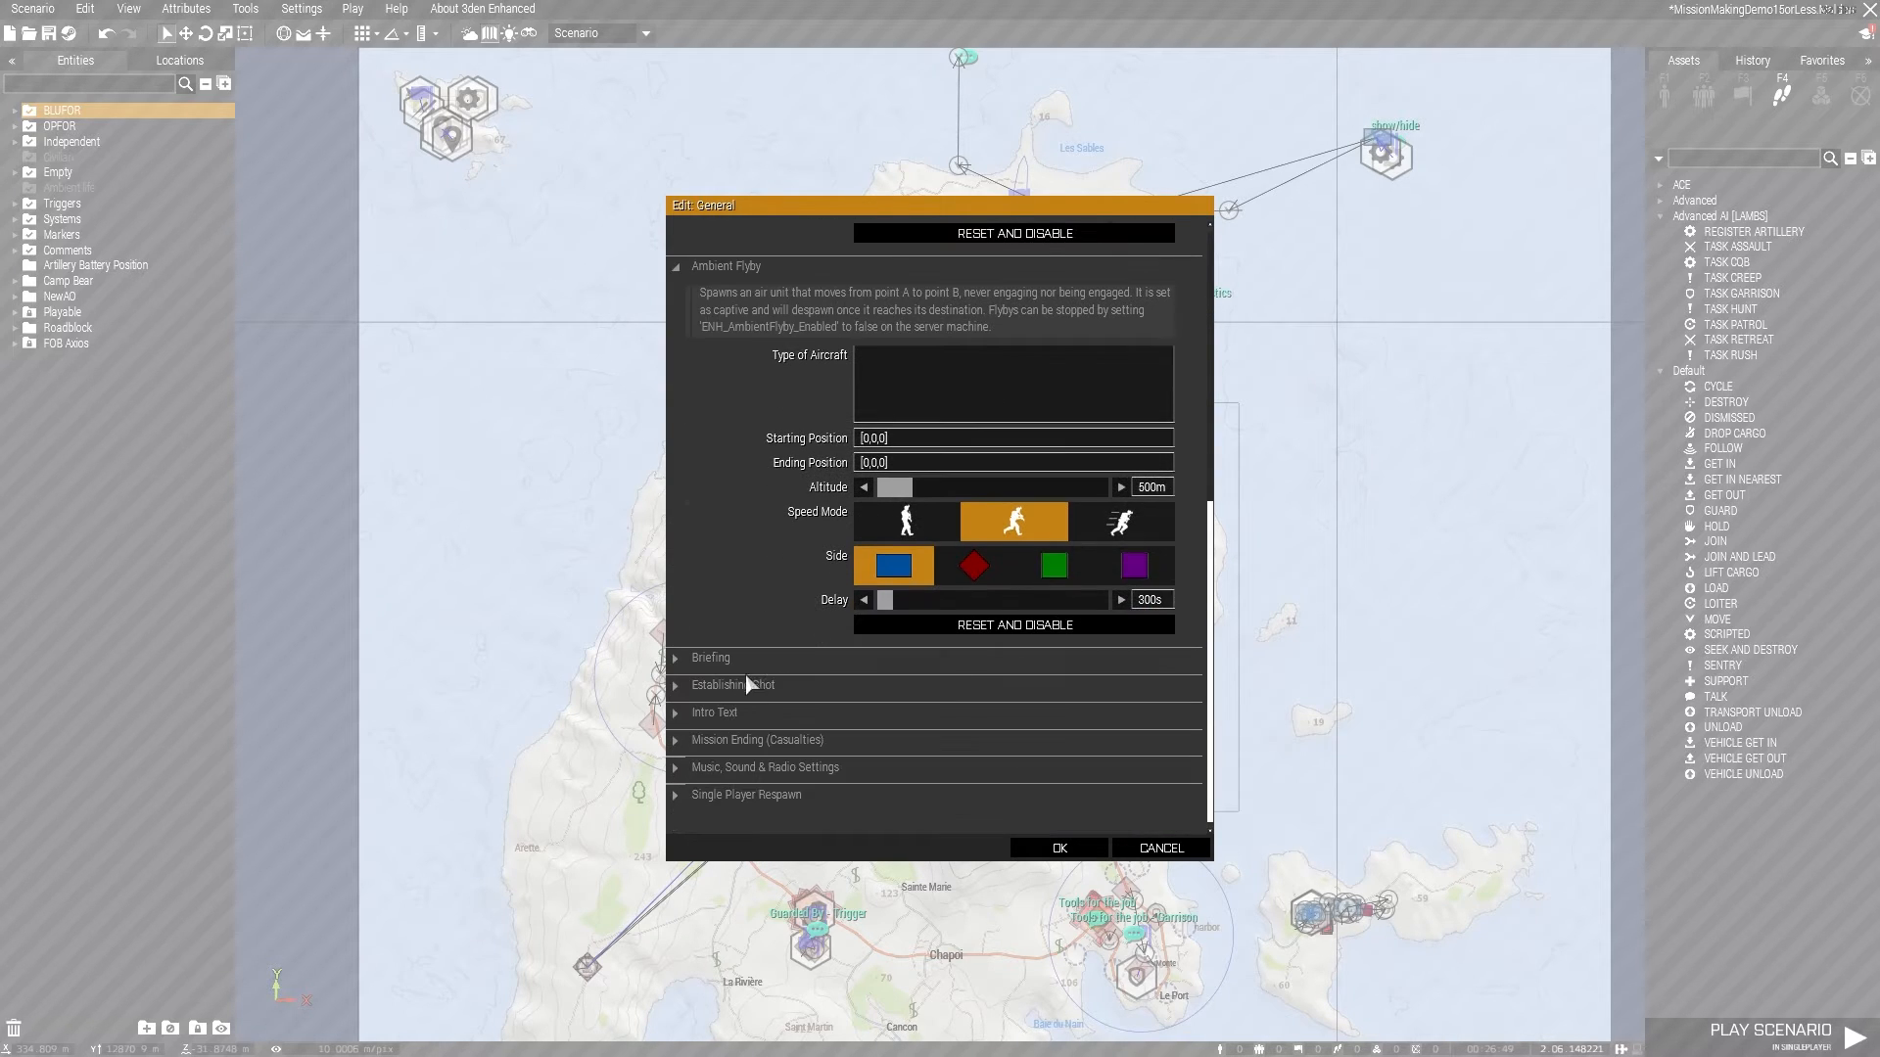
pyautogui.click(732, 655)
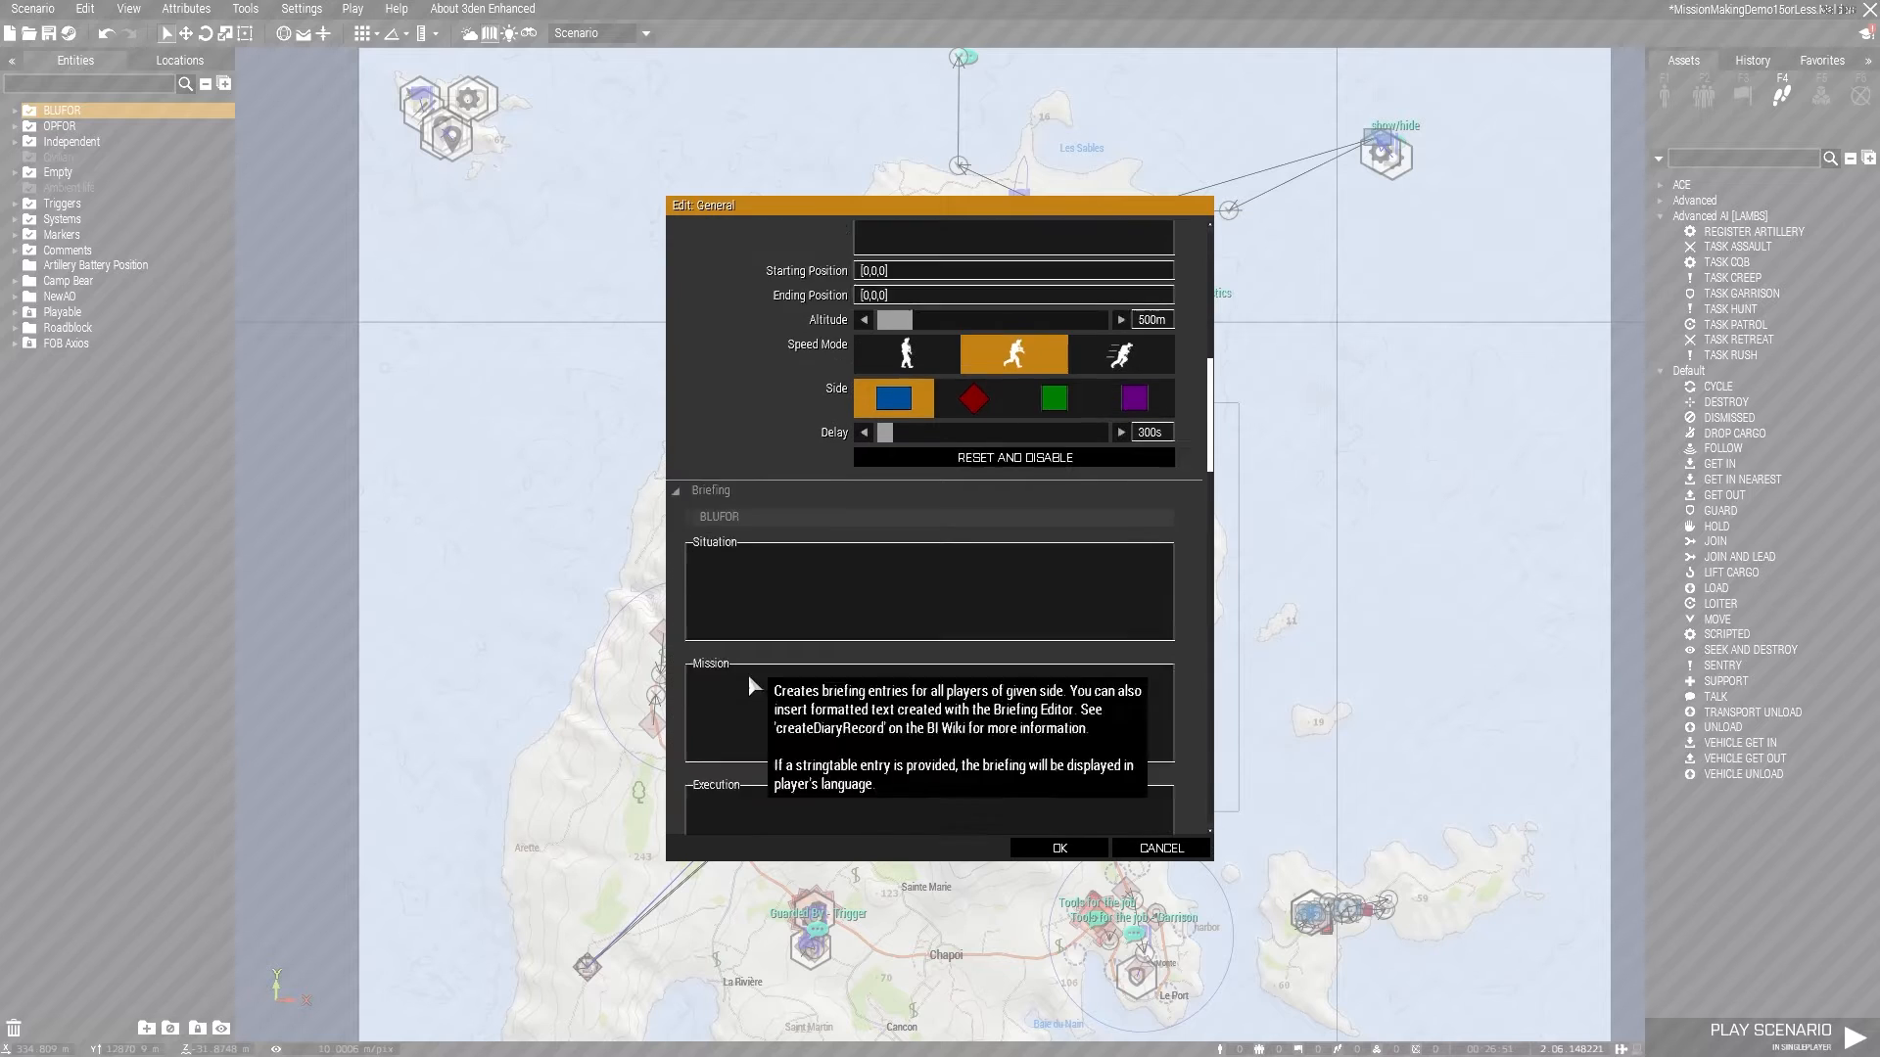
pyautogui.click(712, 443)
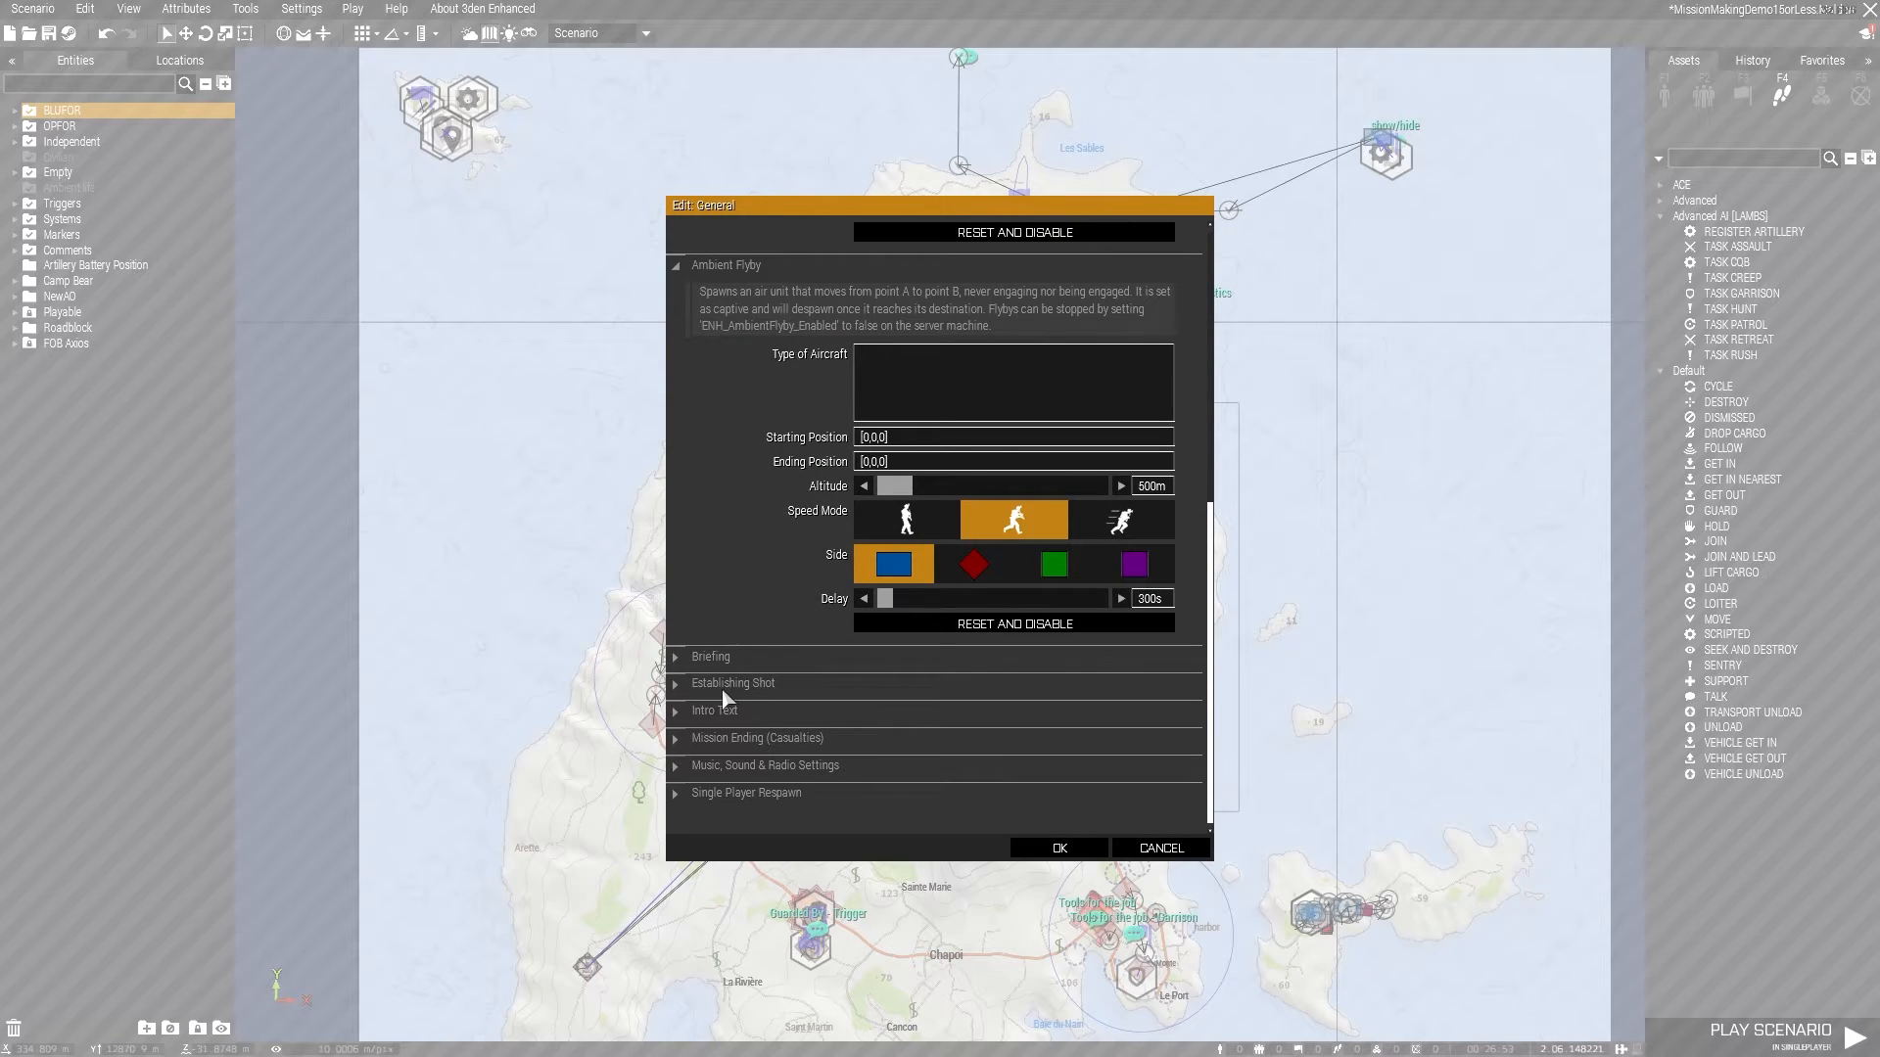
pyautogui.click(755, 685)
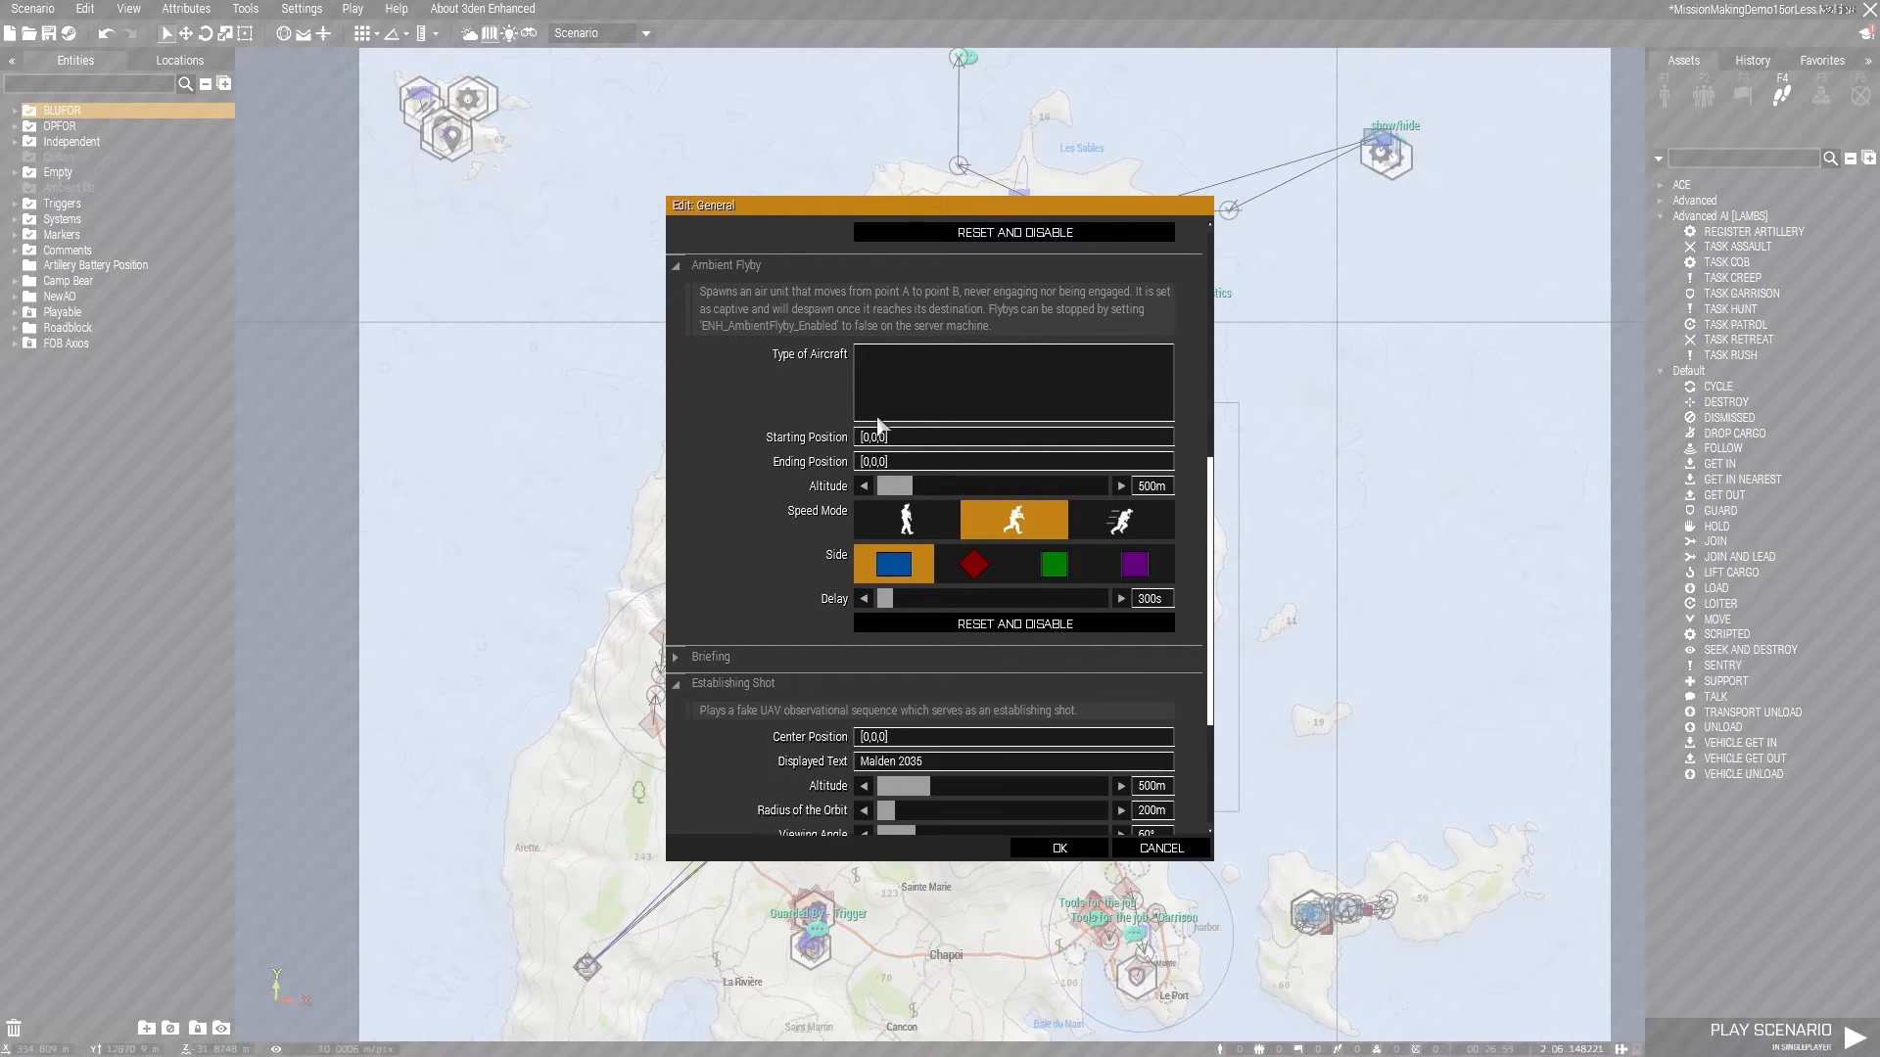
# Compare the position and altitude settings of the Airdrop, Ambient Flyby and Establishing Shot sections
pyautogui.scroll(5, 902, 384)
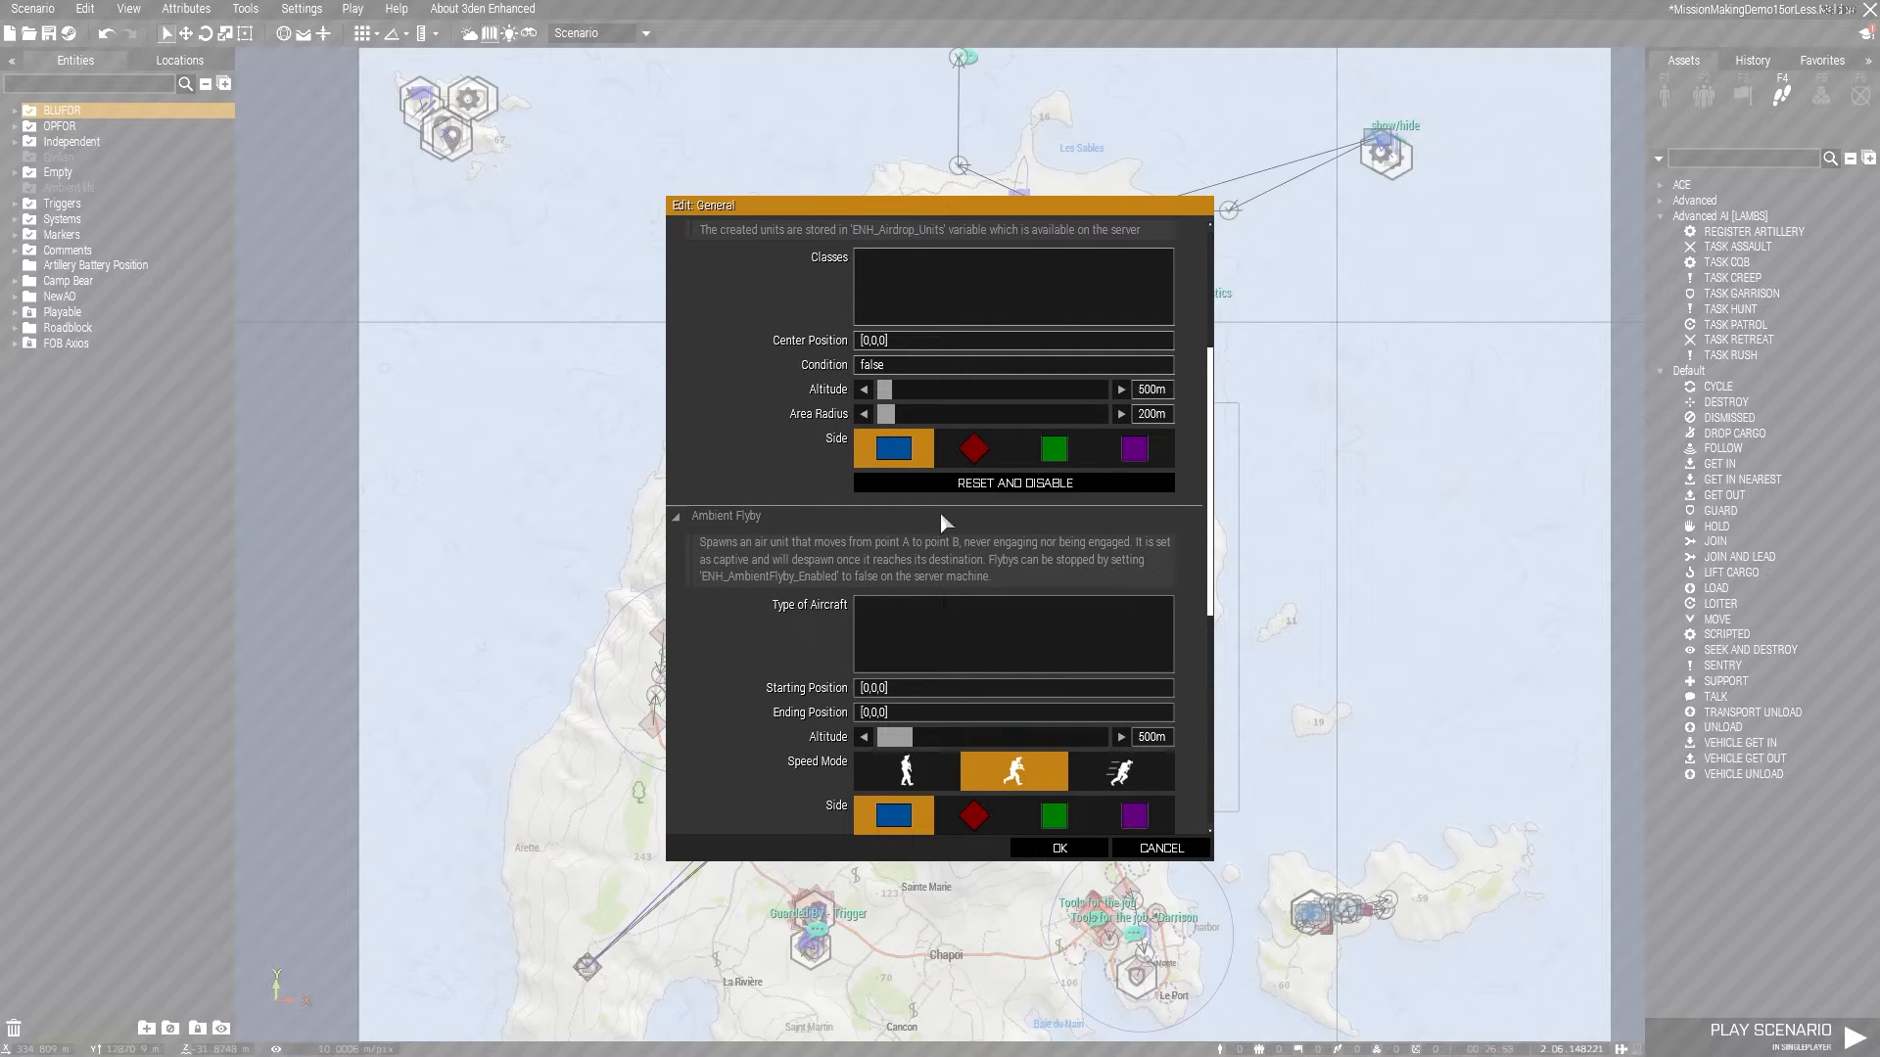
pyautogui.scroll(5, 930, 511)
pyautogui.scroll(-5, 945, 501)
pyautogui.scroll(-6, 954, 490)
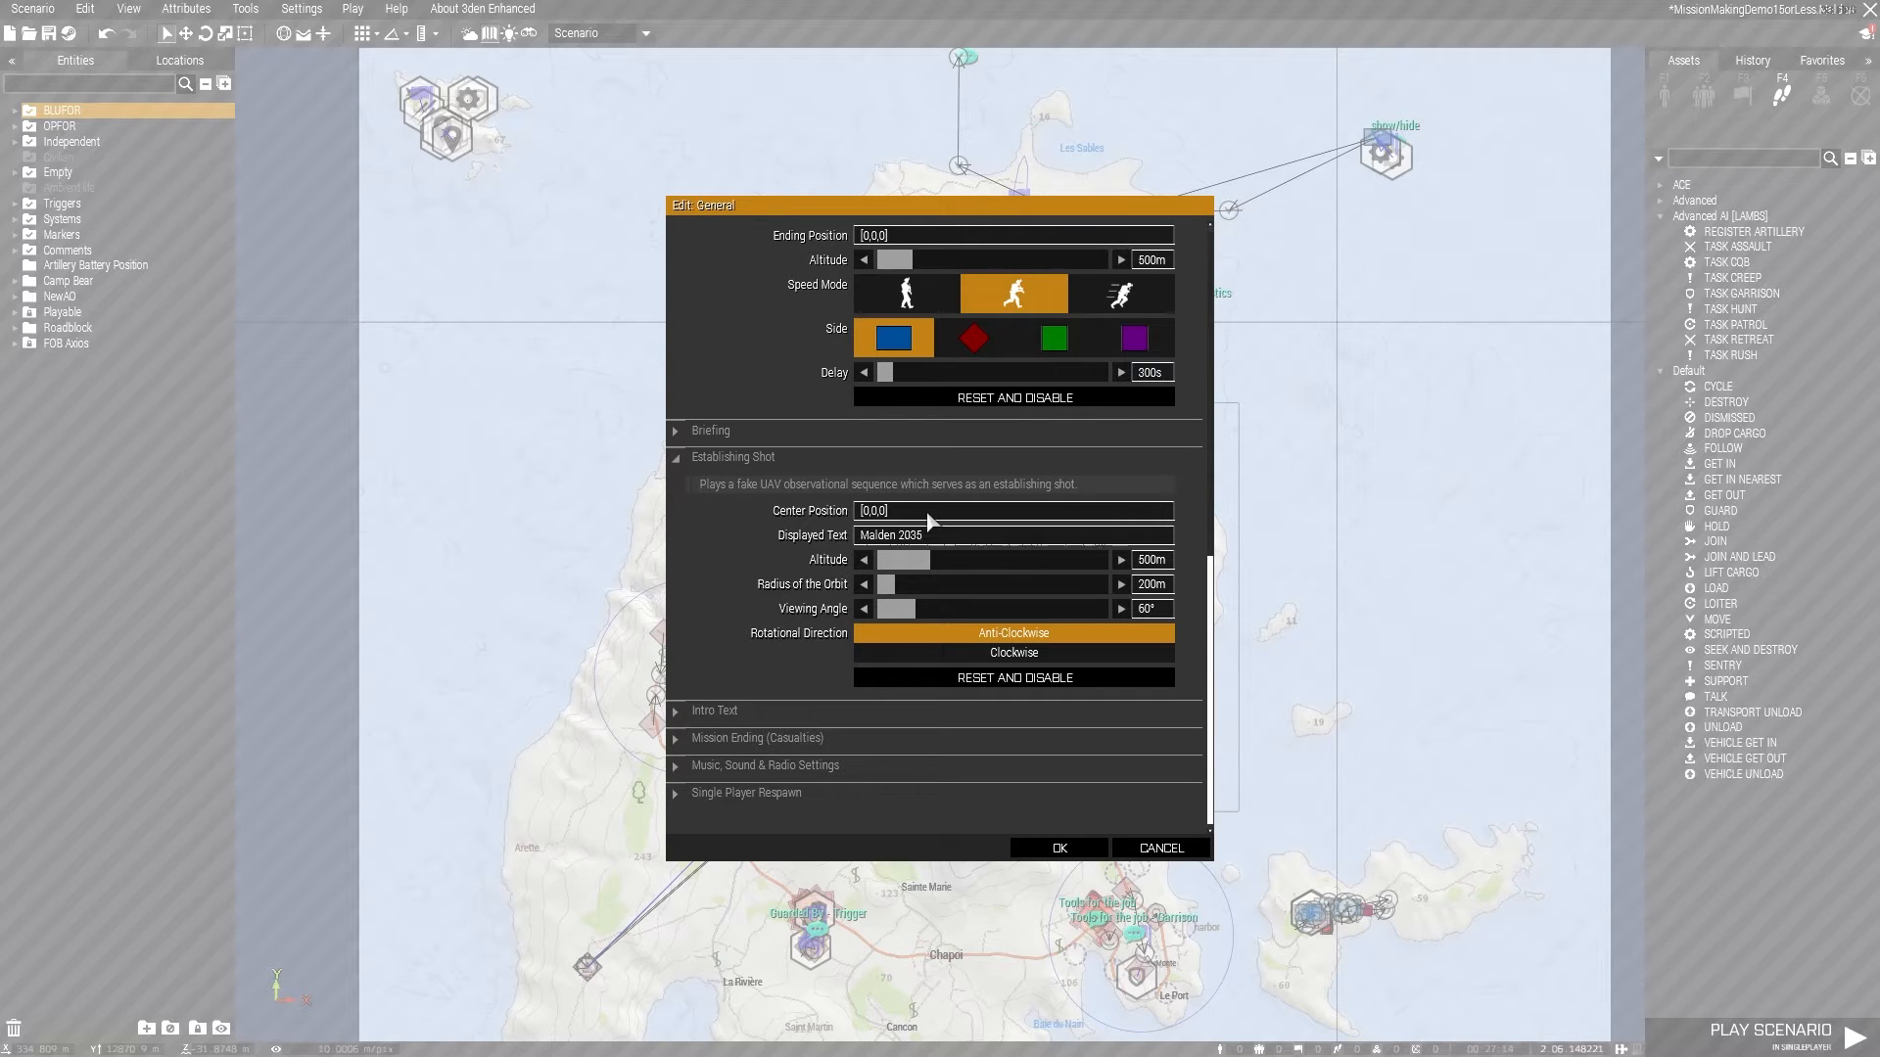
pyautogui.click(868, 518)
# Close the general attributes without saving and inspect the Lavalle area up close on the map
pyautogui.click(1126, 848)
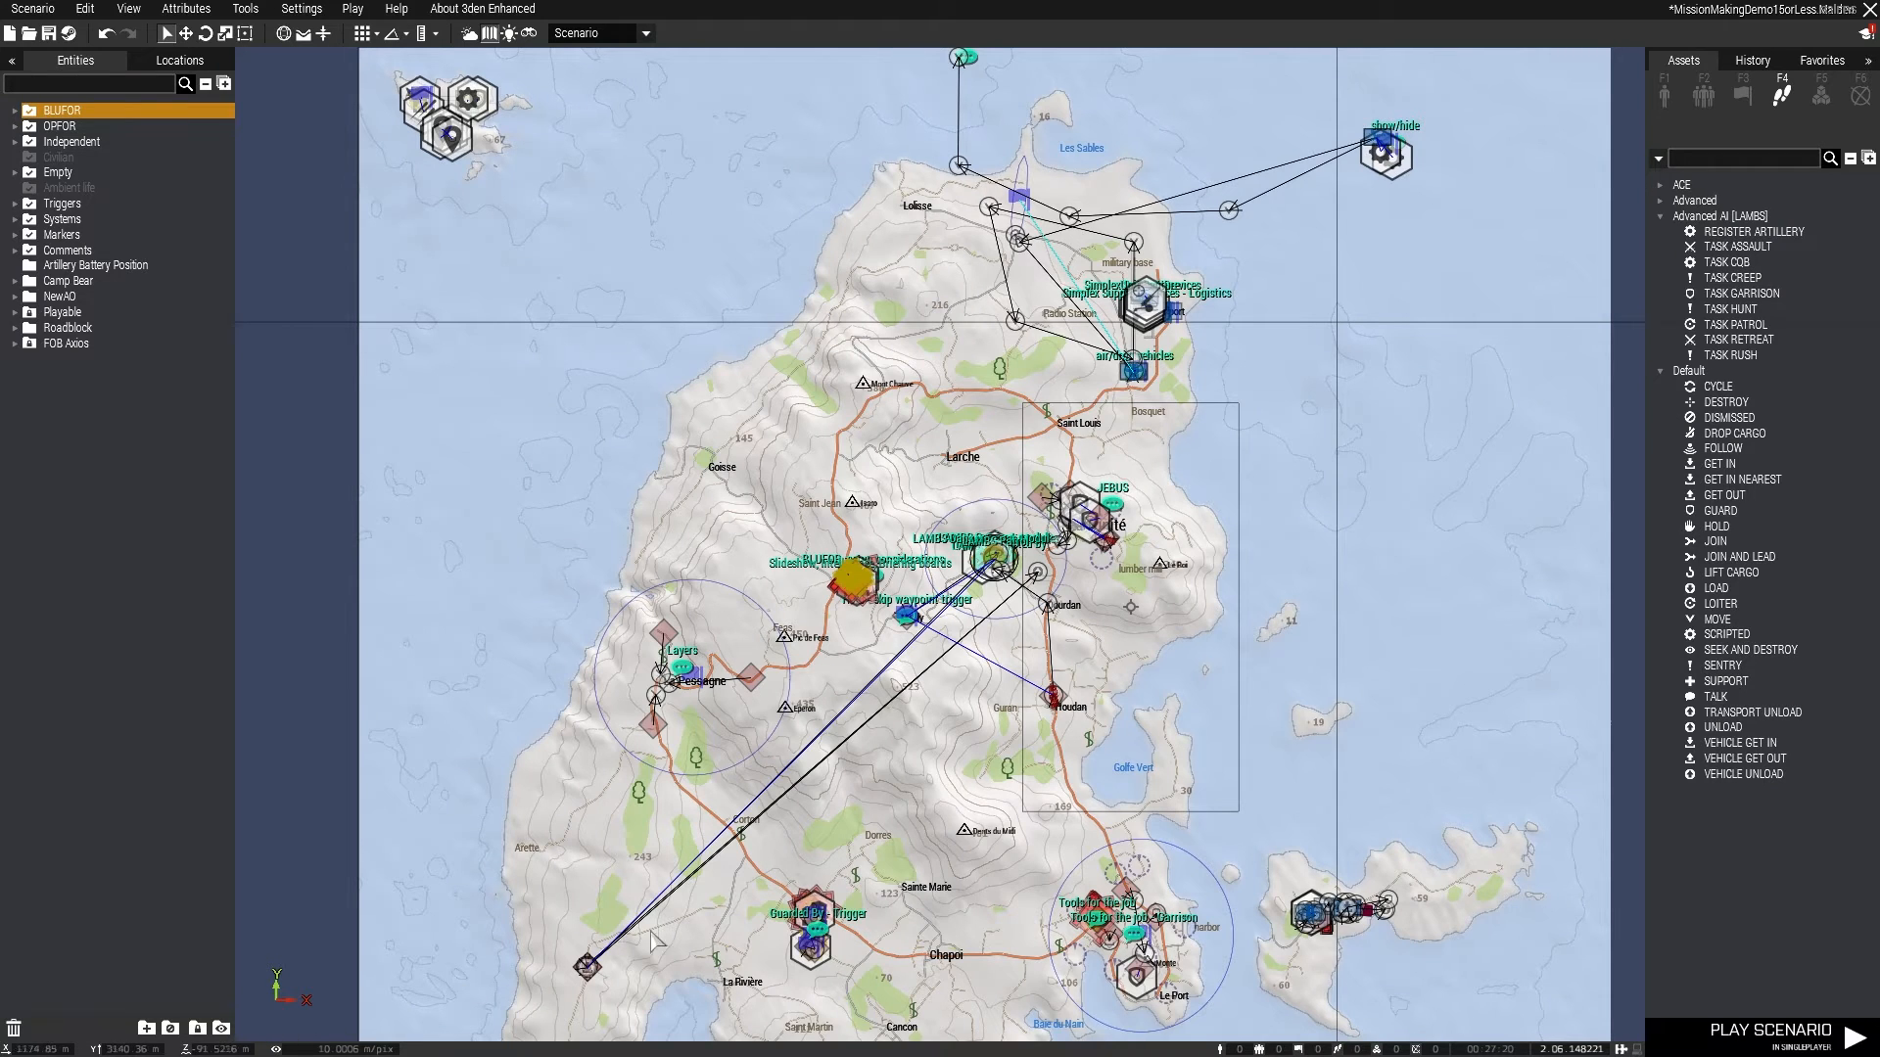
pyautogui.scroll(3, 798, 744)
pyautogui.scroll(10, 805, 734)
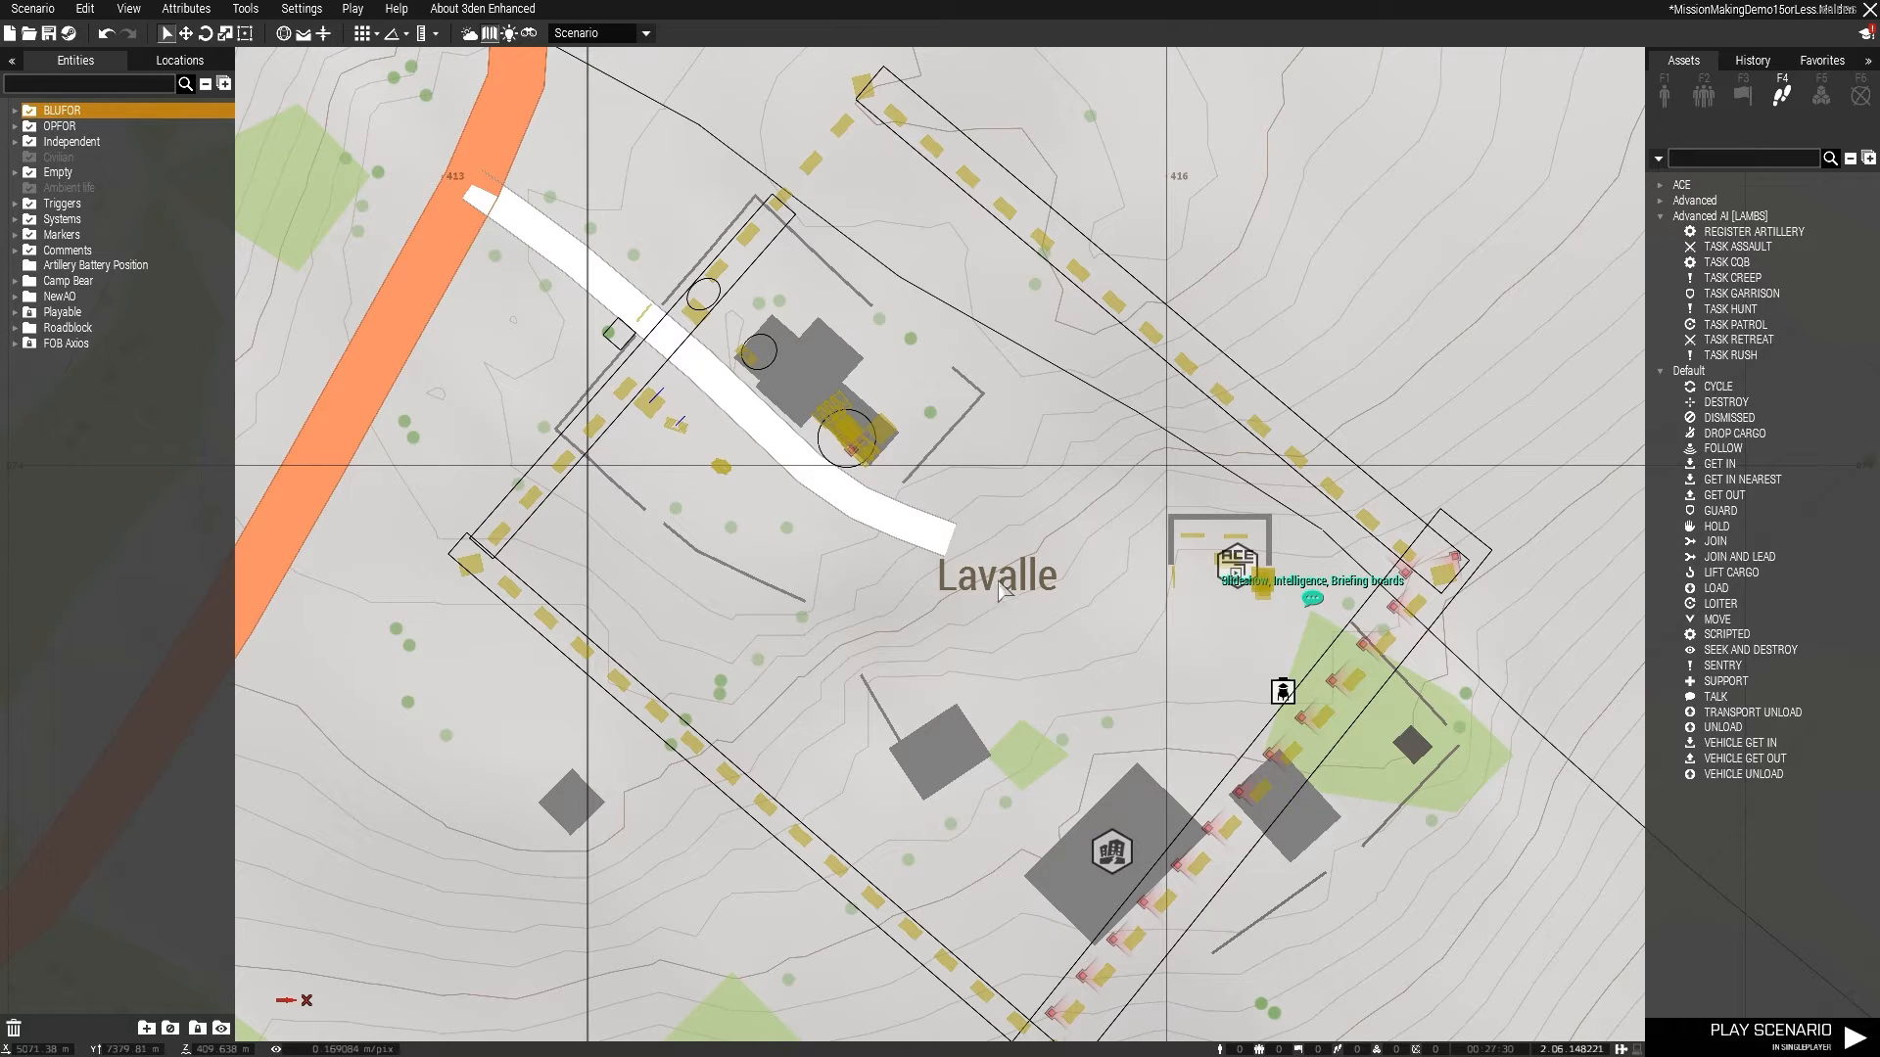
# Reopen the scenario's general attributes and collapse the Airdrop, Ambient Flyby and Establishing Shot sections
pyautogui.click(191, 12)
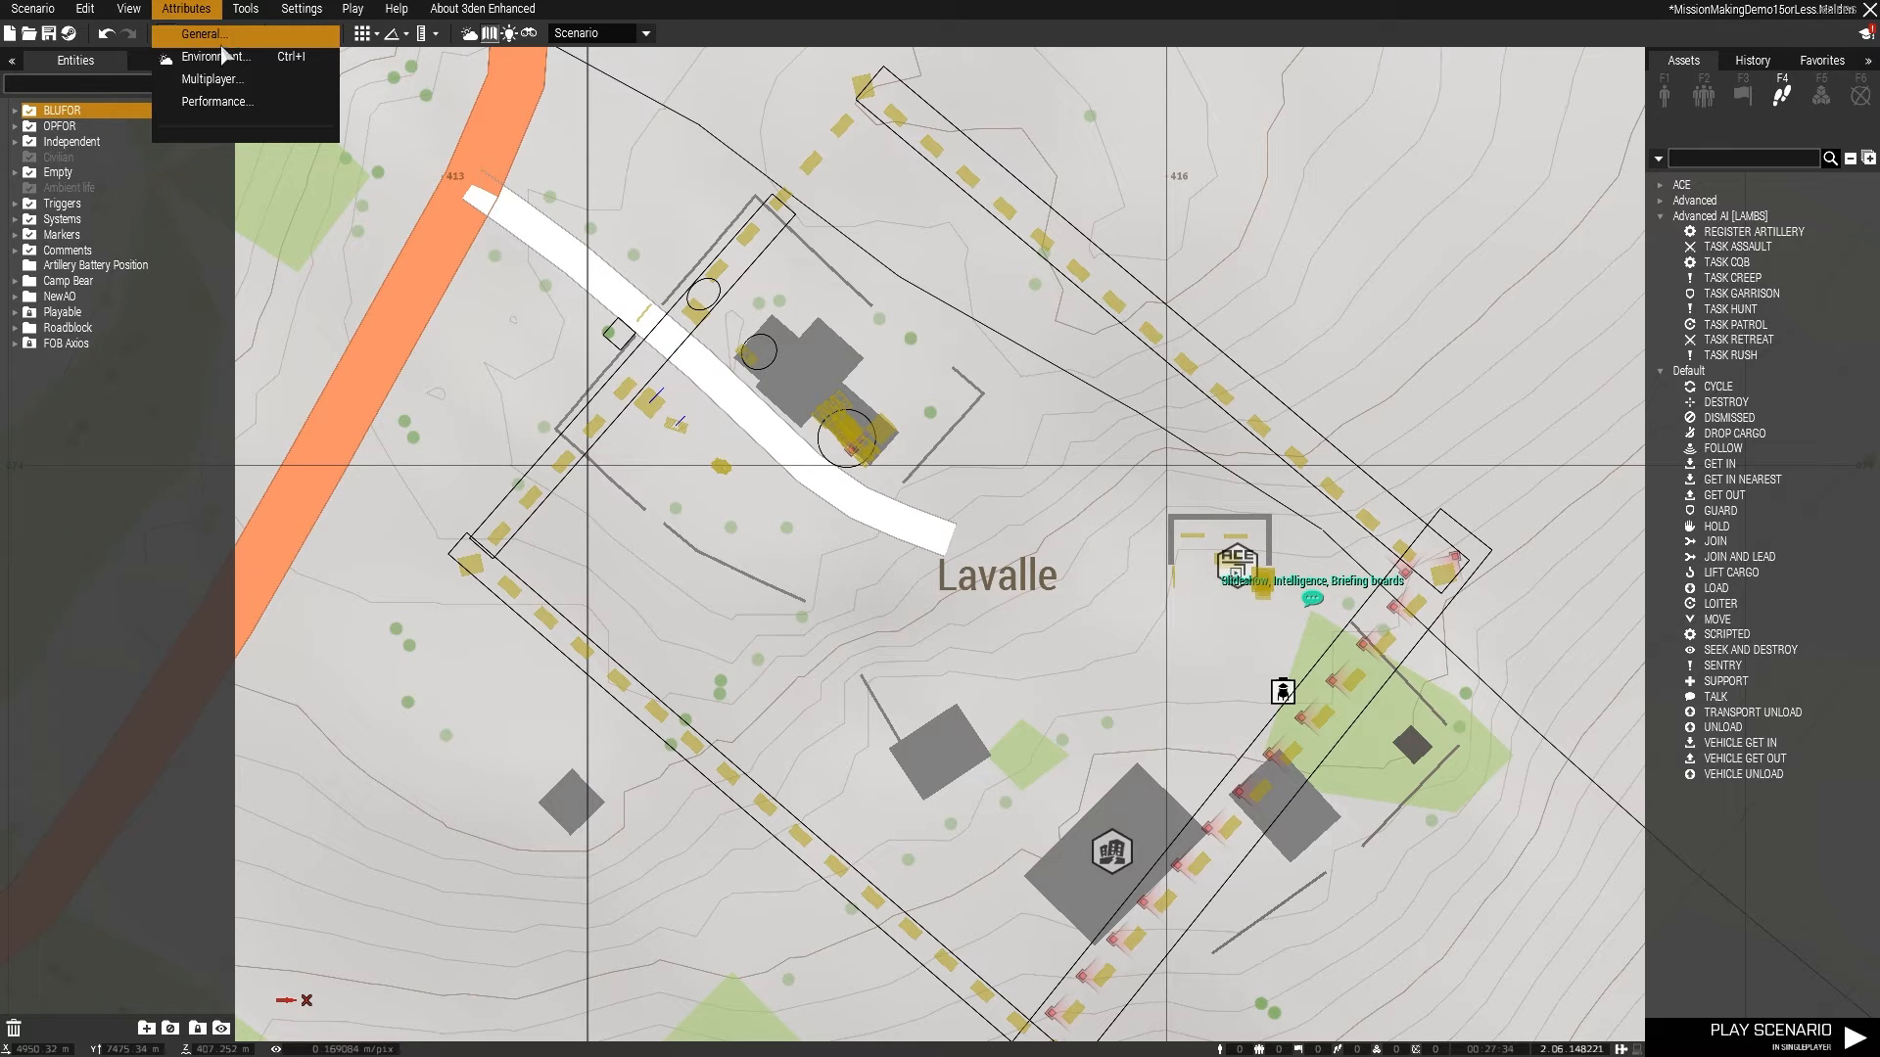
pyautogui.click(228, 39)
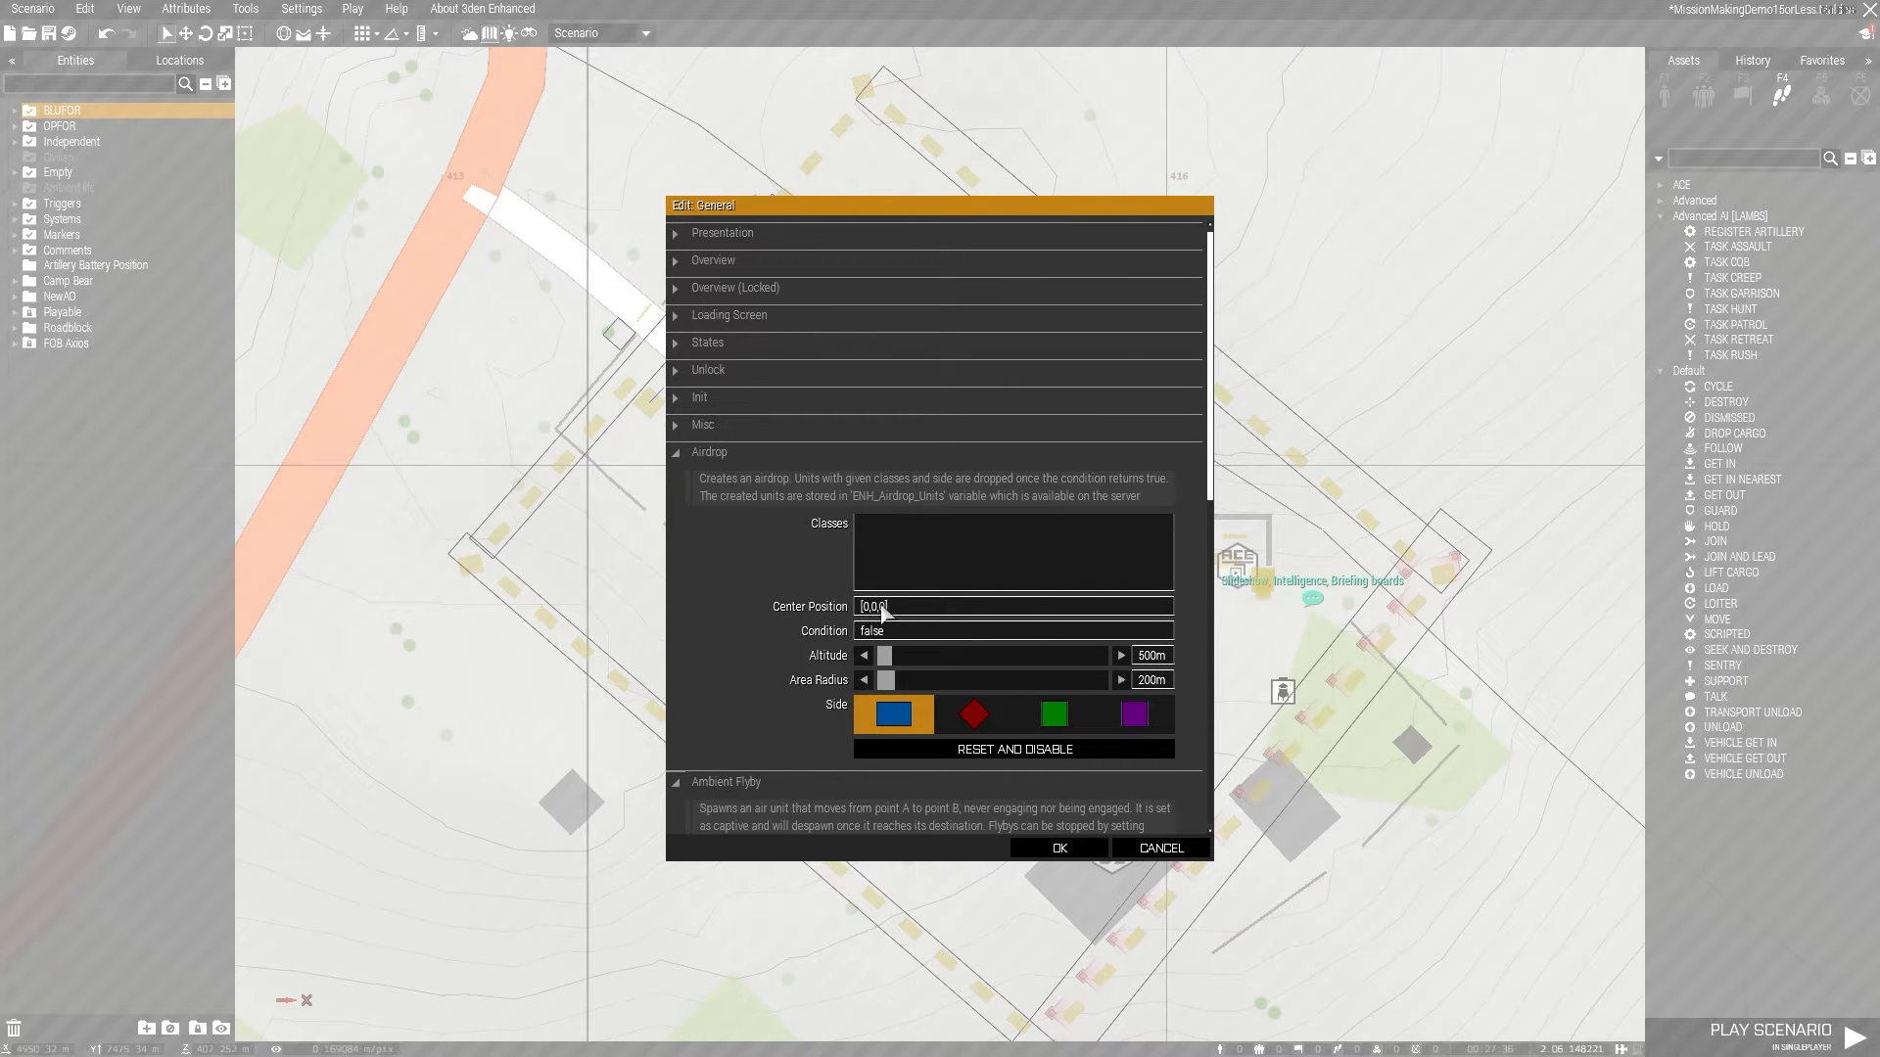
pyautogui.click(705, 451)
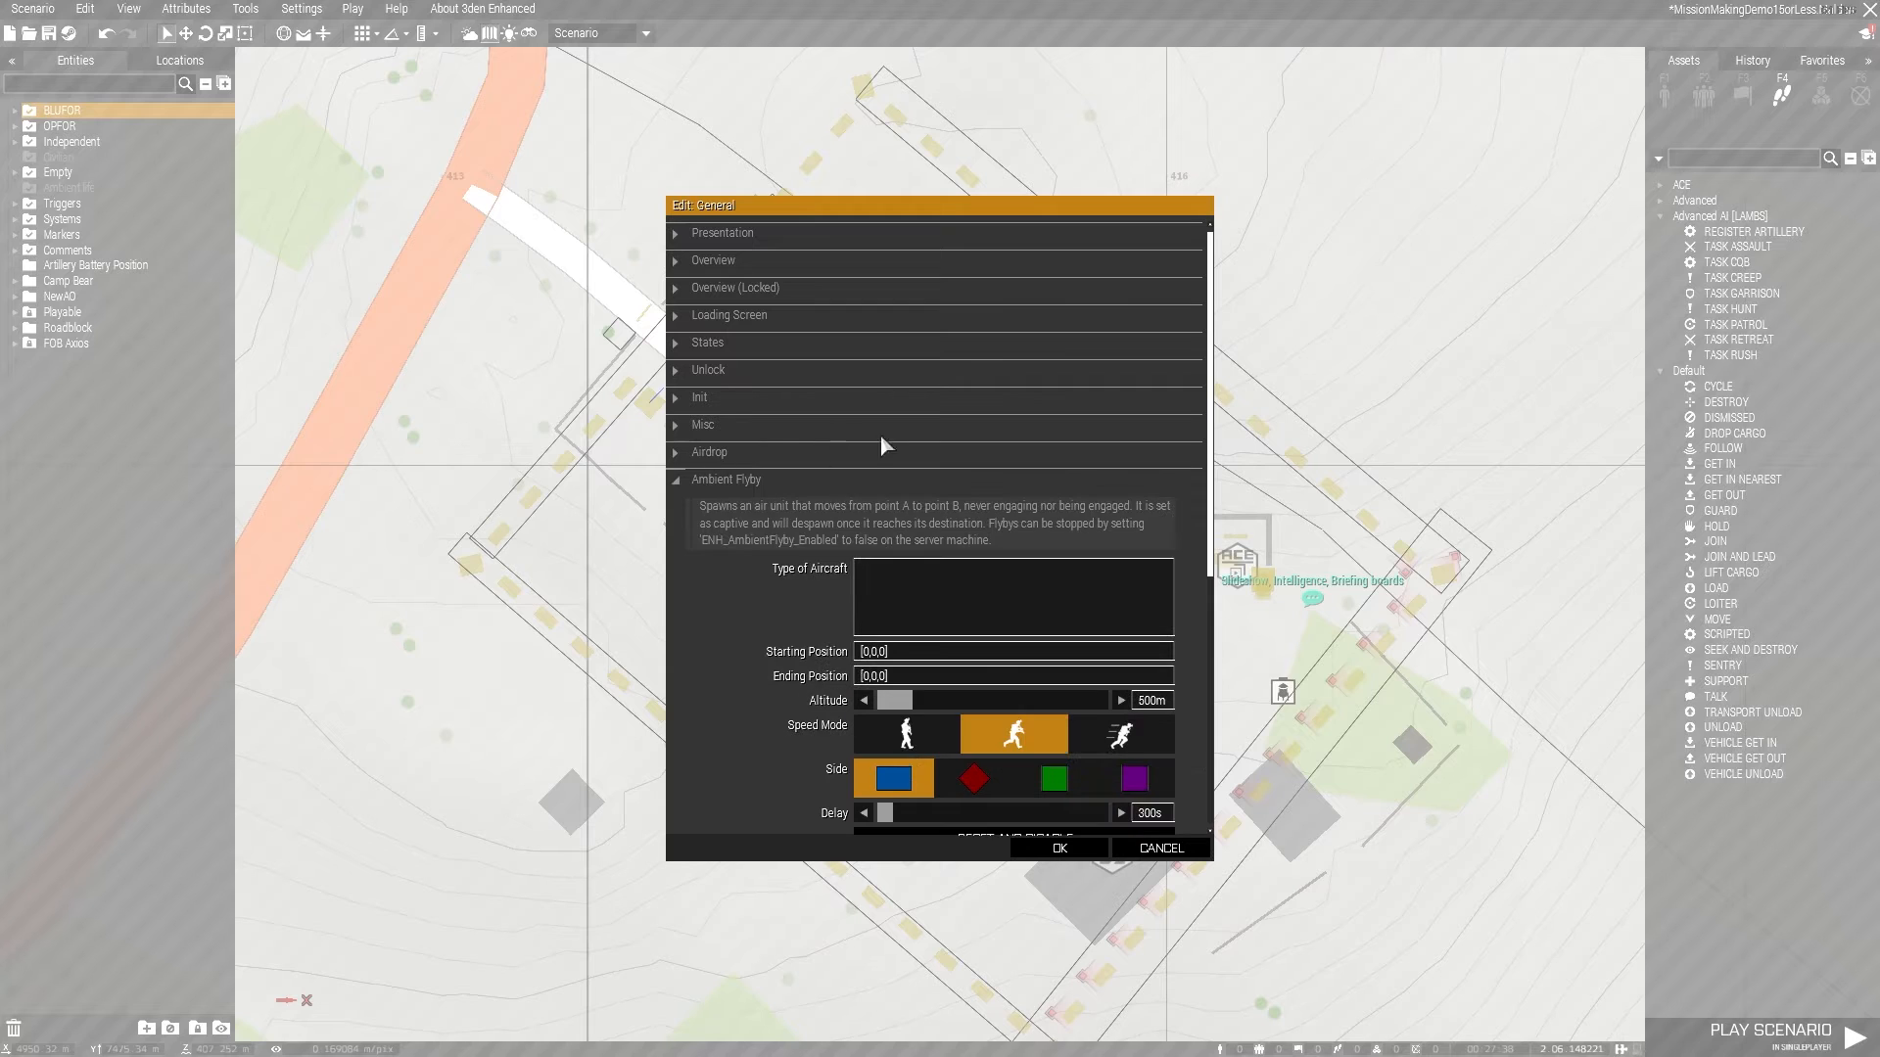
pyautogui.click(731, 479)
pyautogui.click(737, 537)
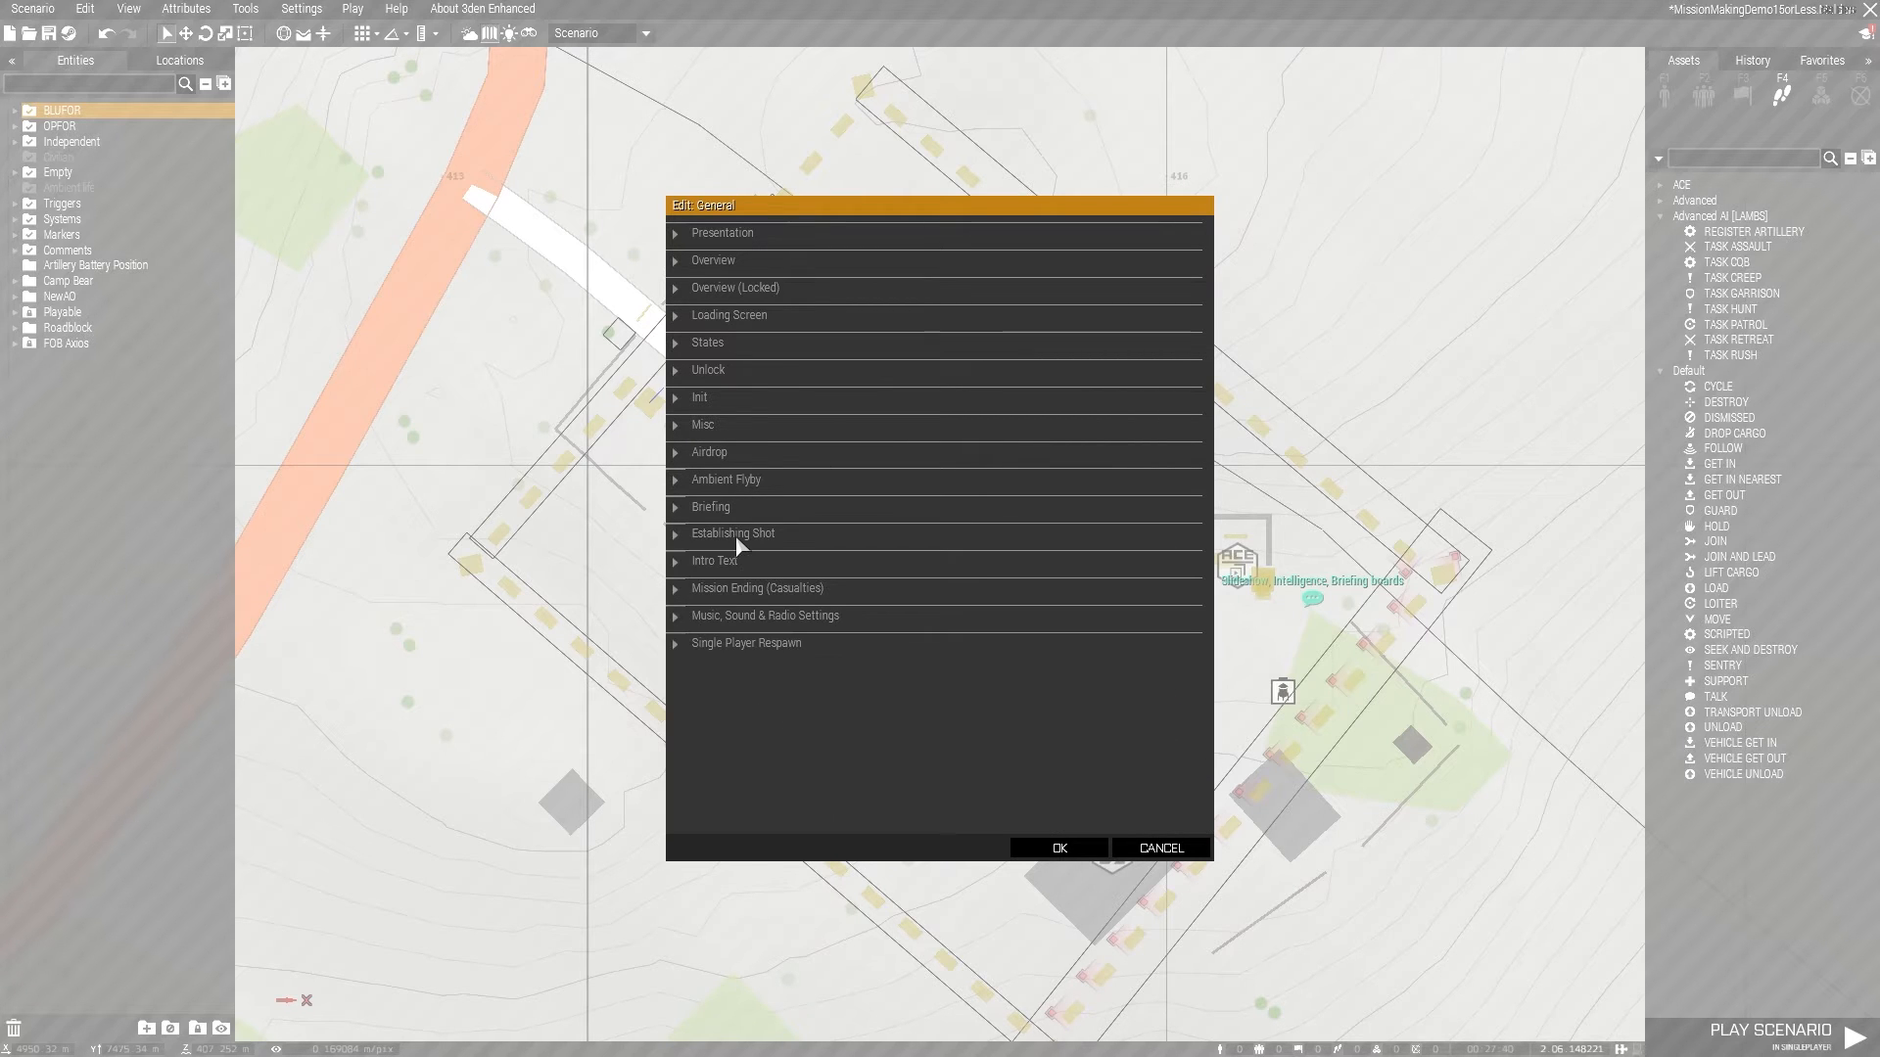
# Examine the Intro Text section's delay, three text lines and intro type options
pyautogui.click(725, 561)
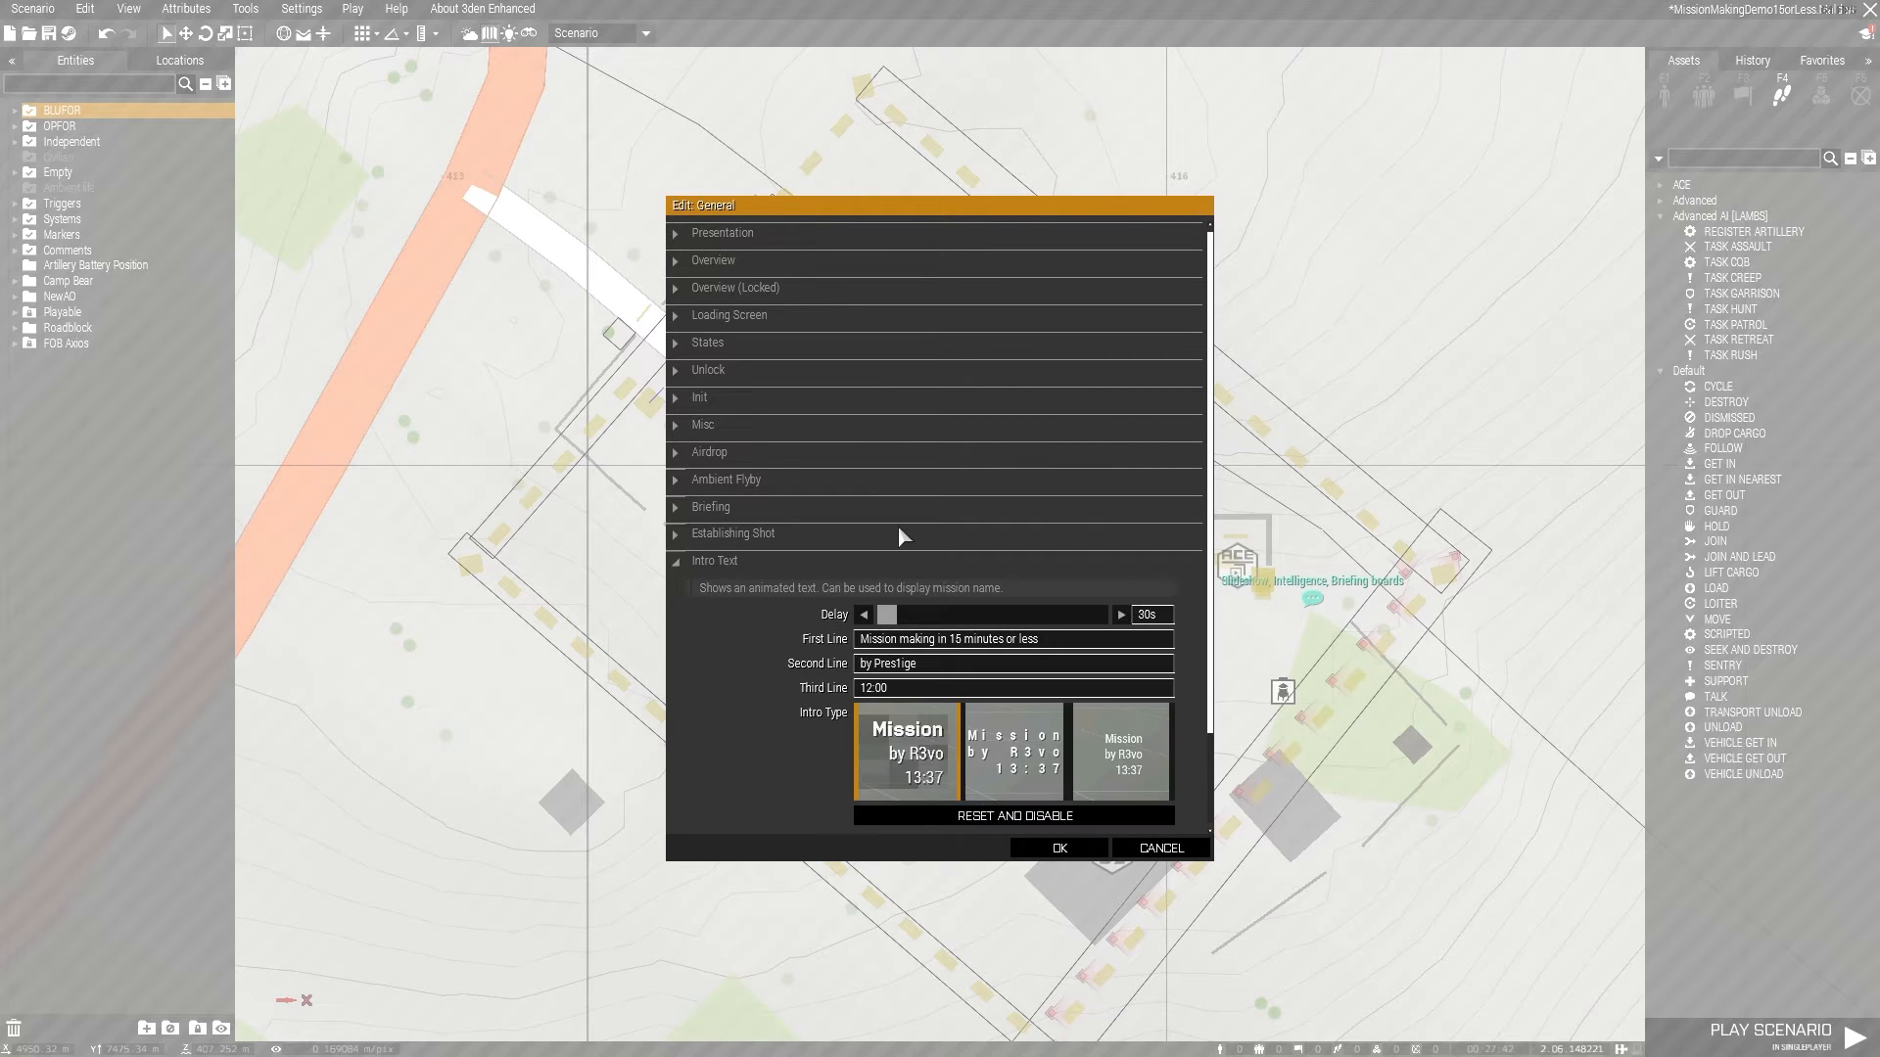
pyautogui.scroll(-3, 974, 450)
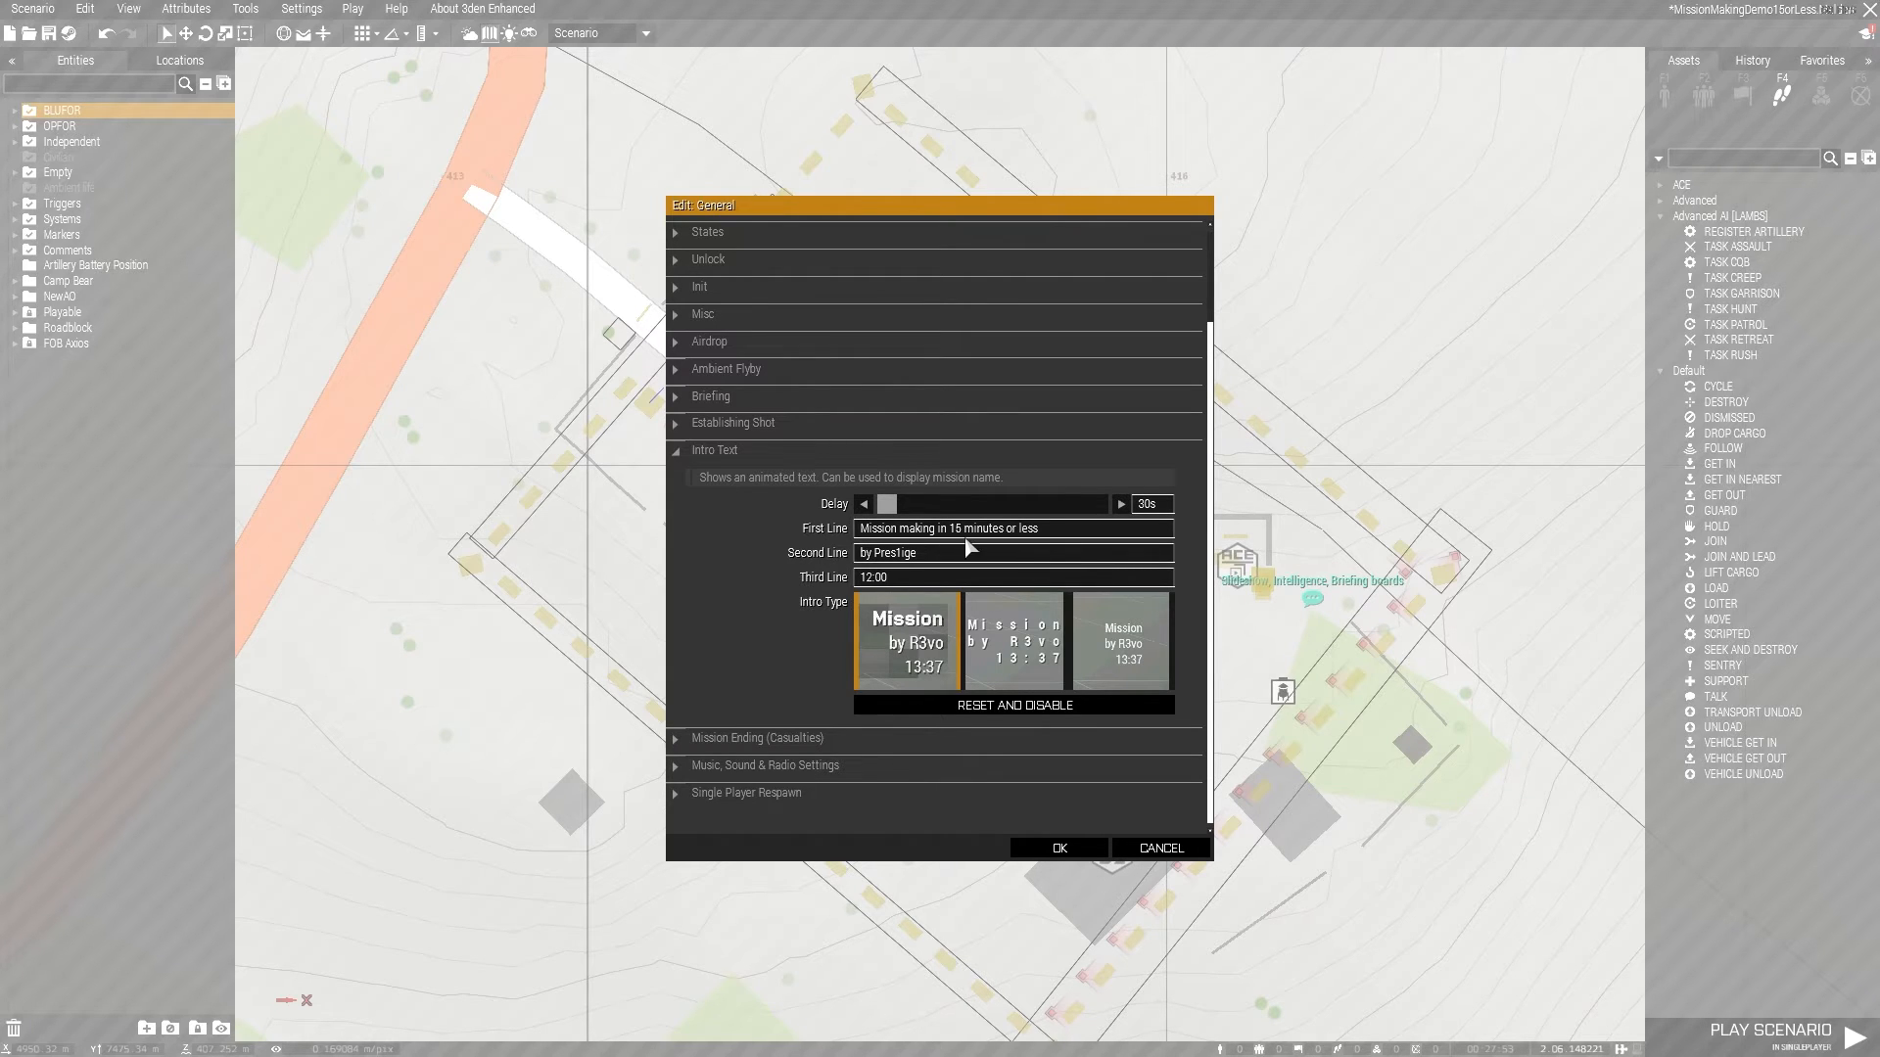
pyautogui.click(722, 449)
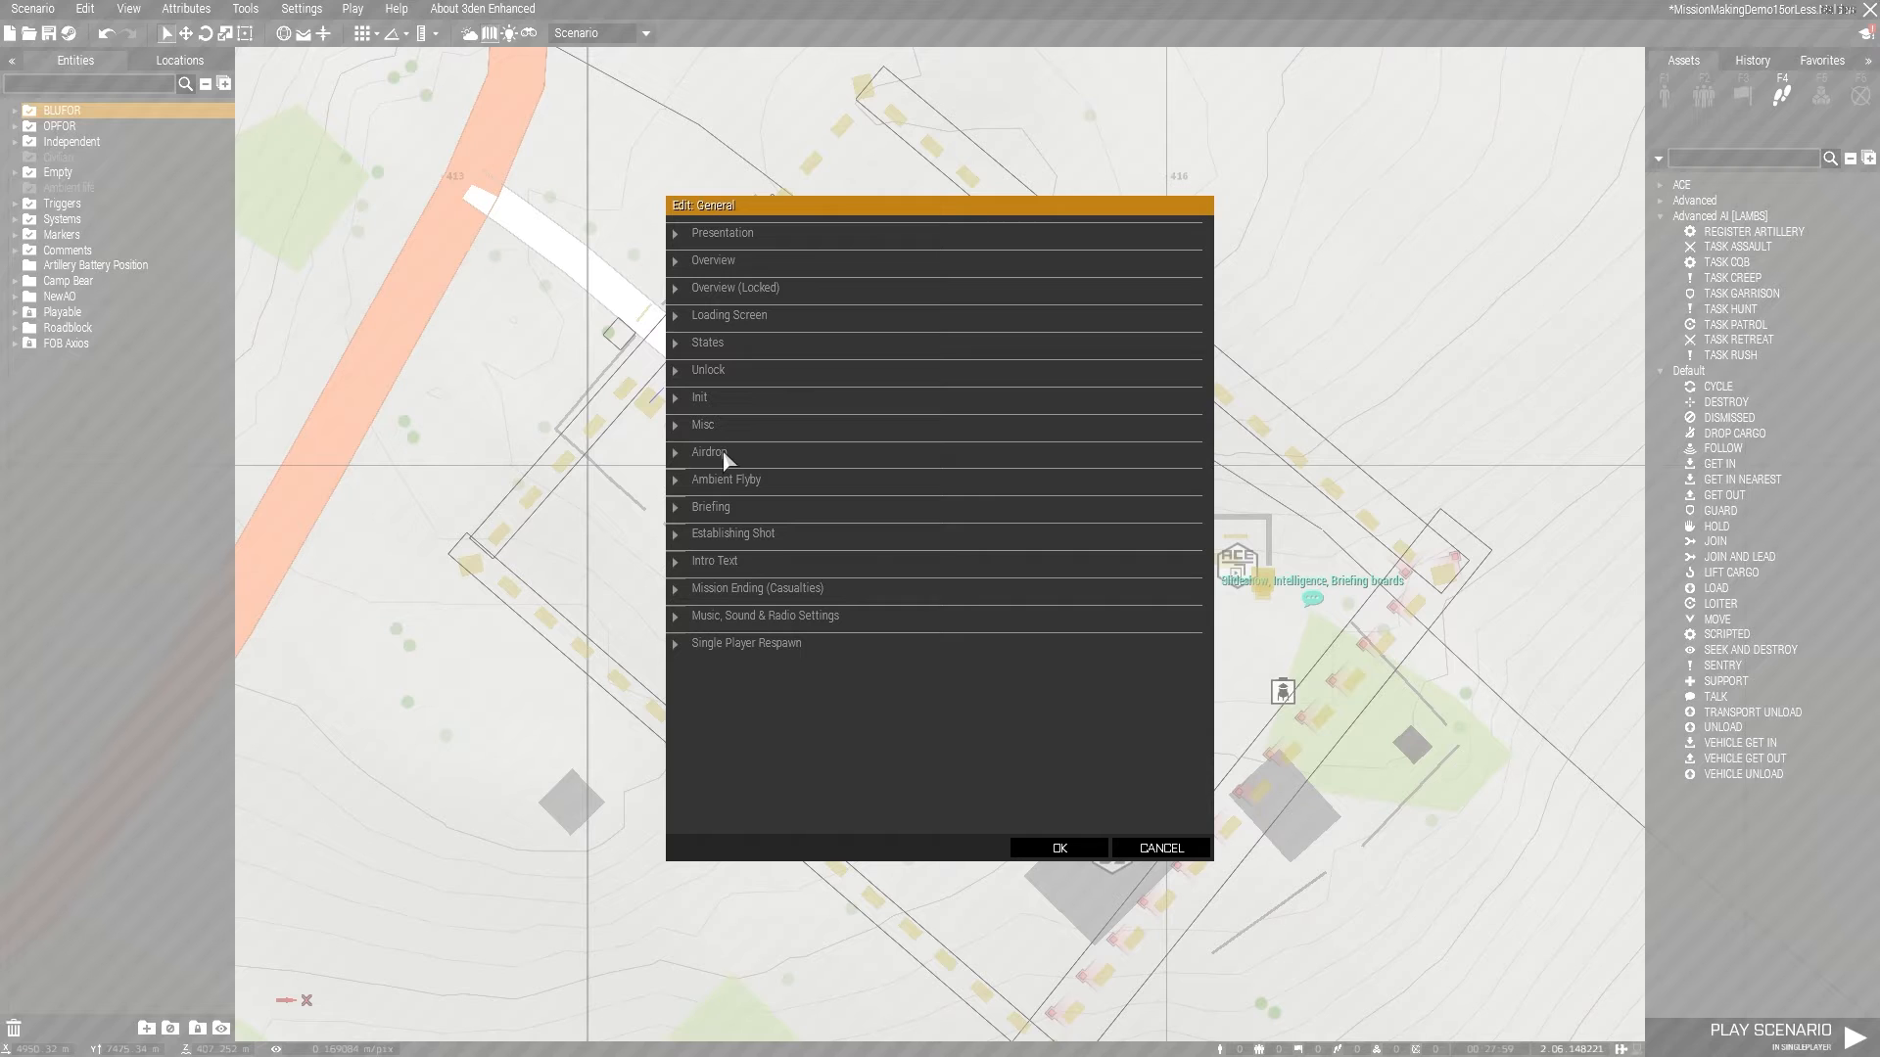
# Review the Mission Ending (Casualties) options and the volume settings under Music, Sound & Radio Settings
pyautogui.click(715, 588)
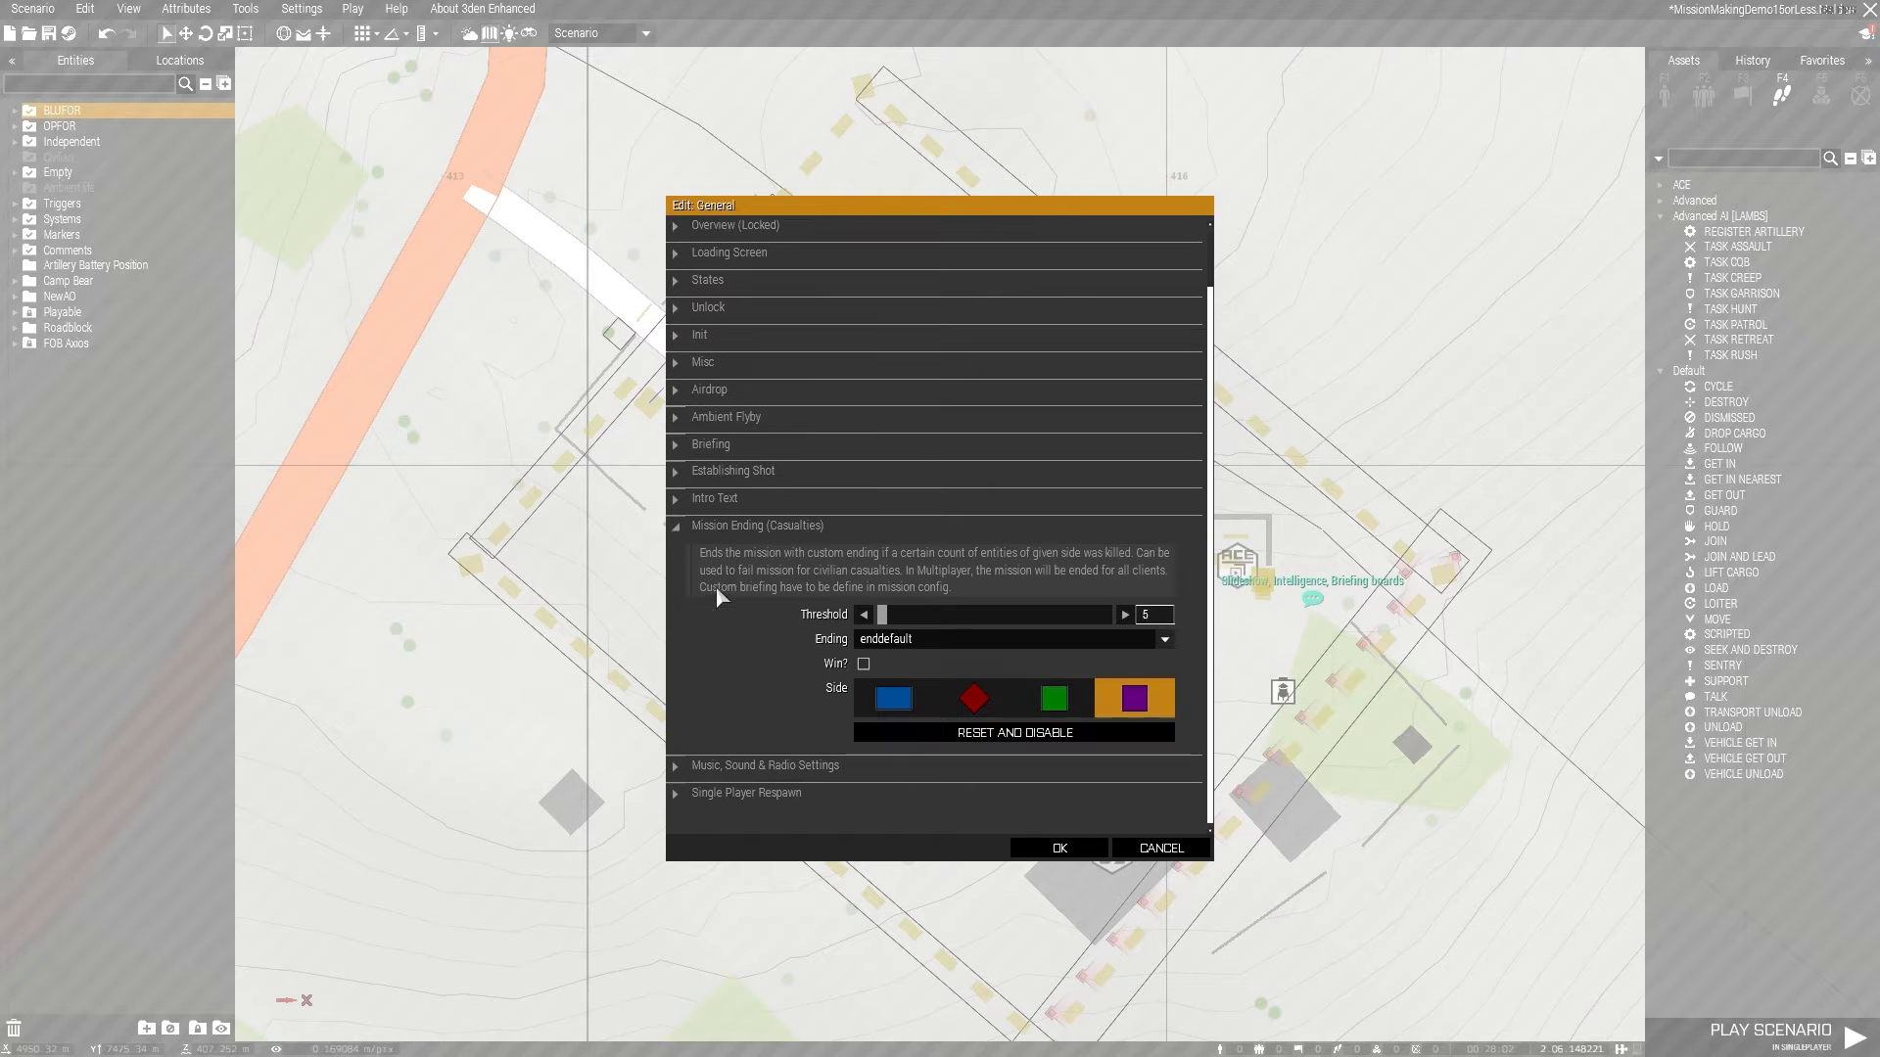
pyautogui.click(746, 528)
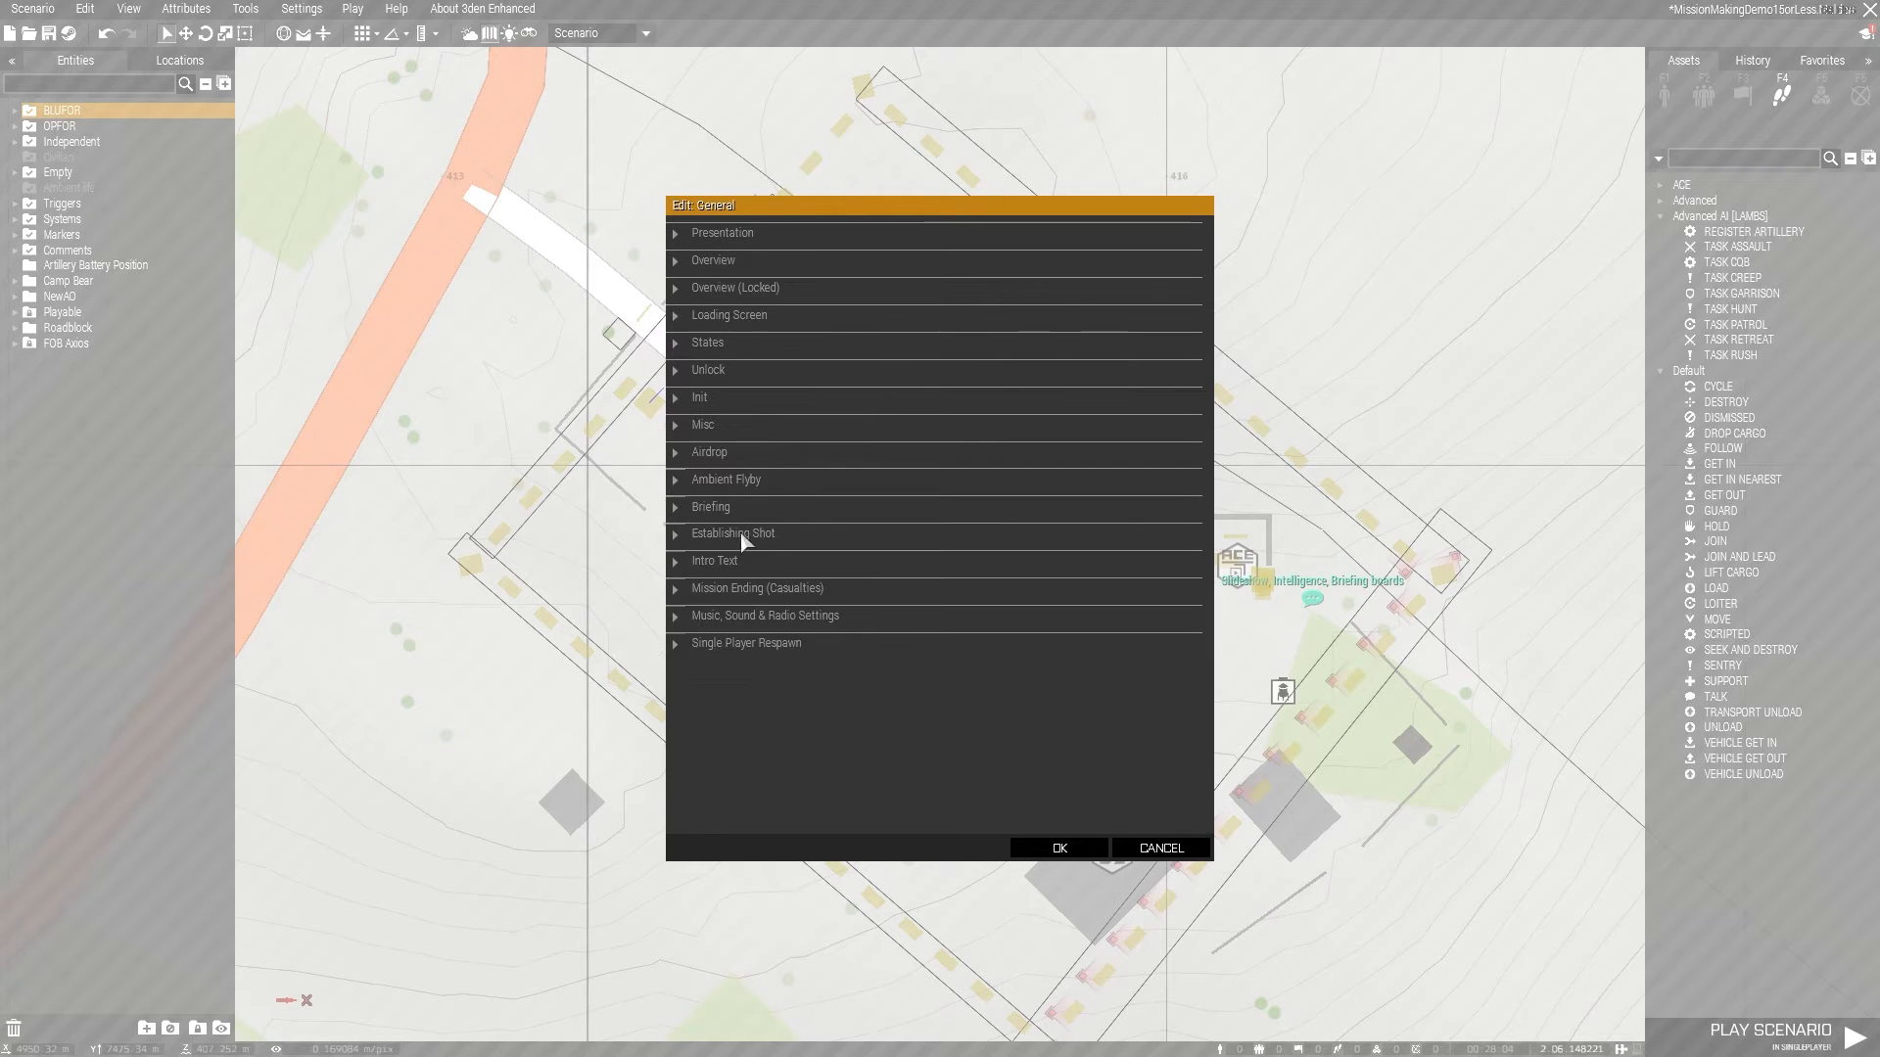
pyautogui.click(738, 615)
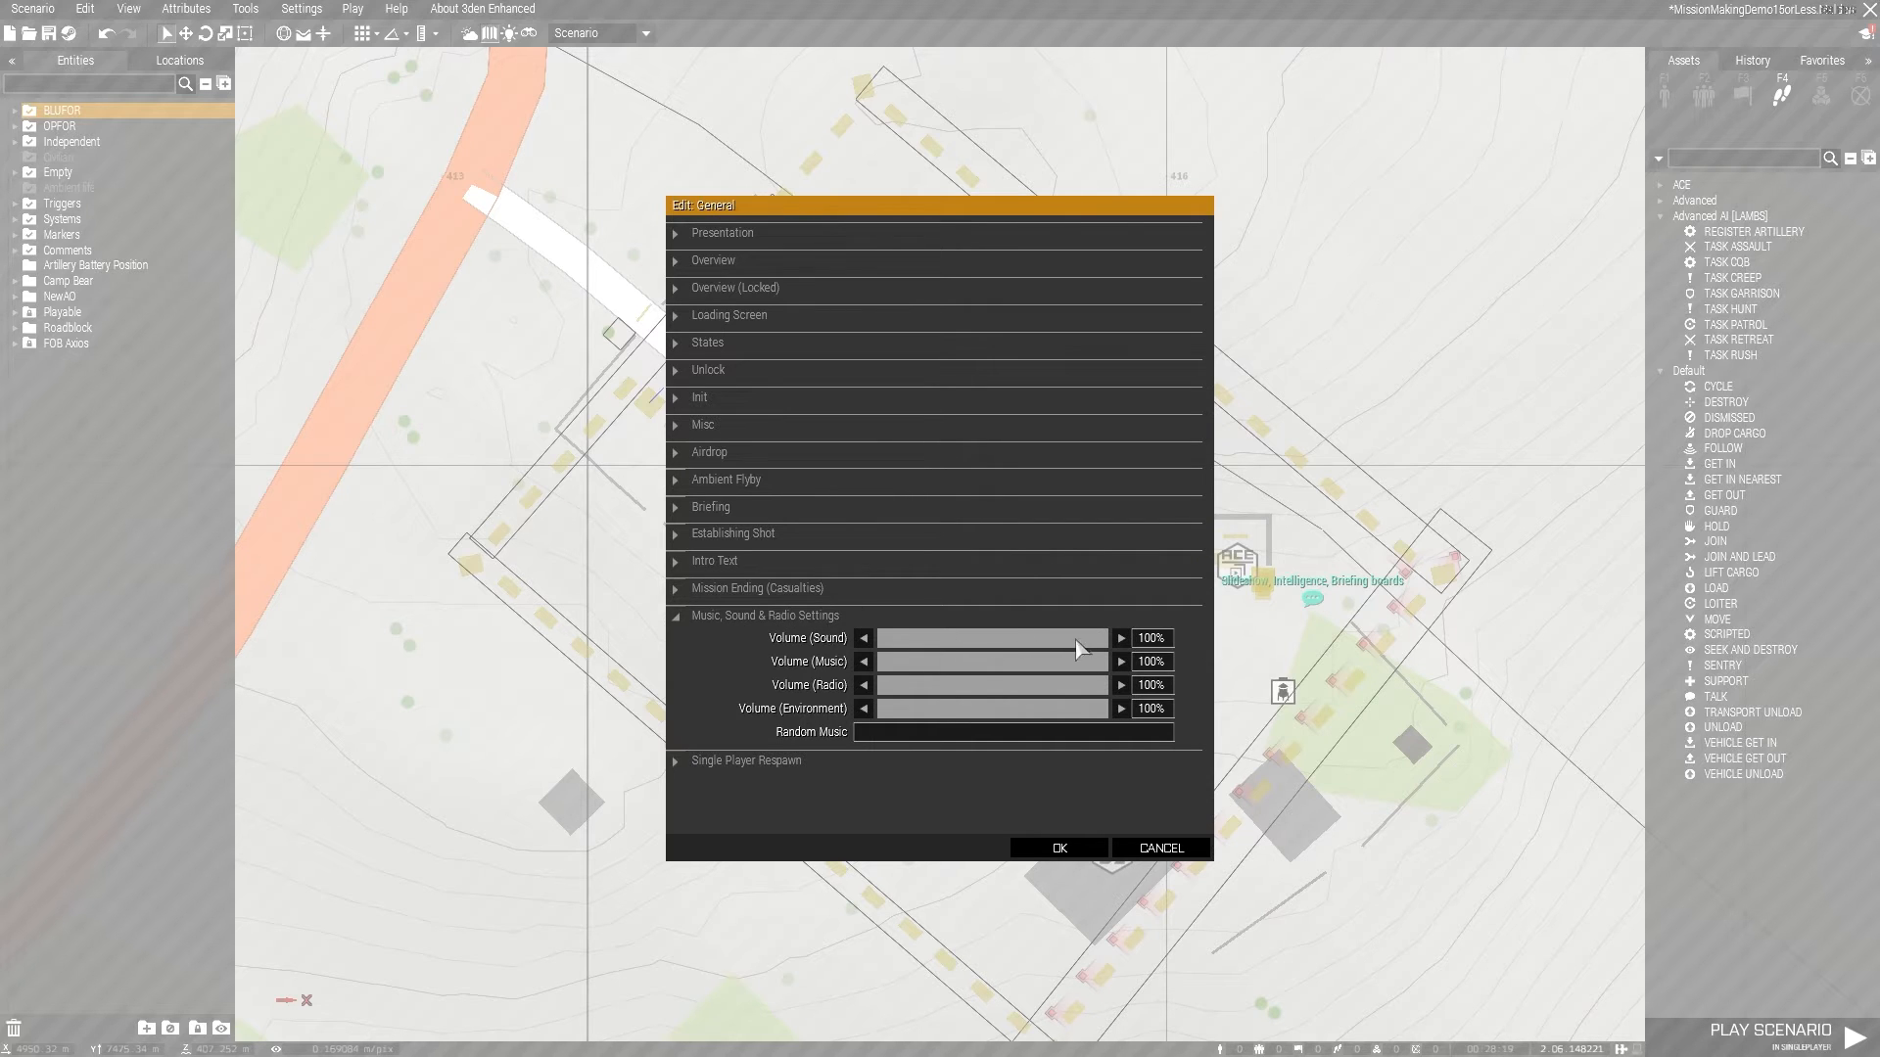
# Collapse the Music, Sound & Radio Settings section, confirm the general attributes, and open the scenario's environment attributes
pyautogui.click(744, 619)
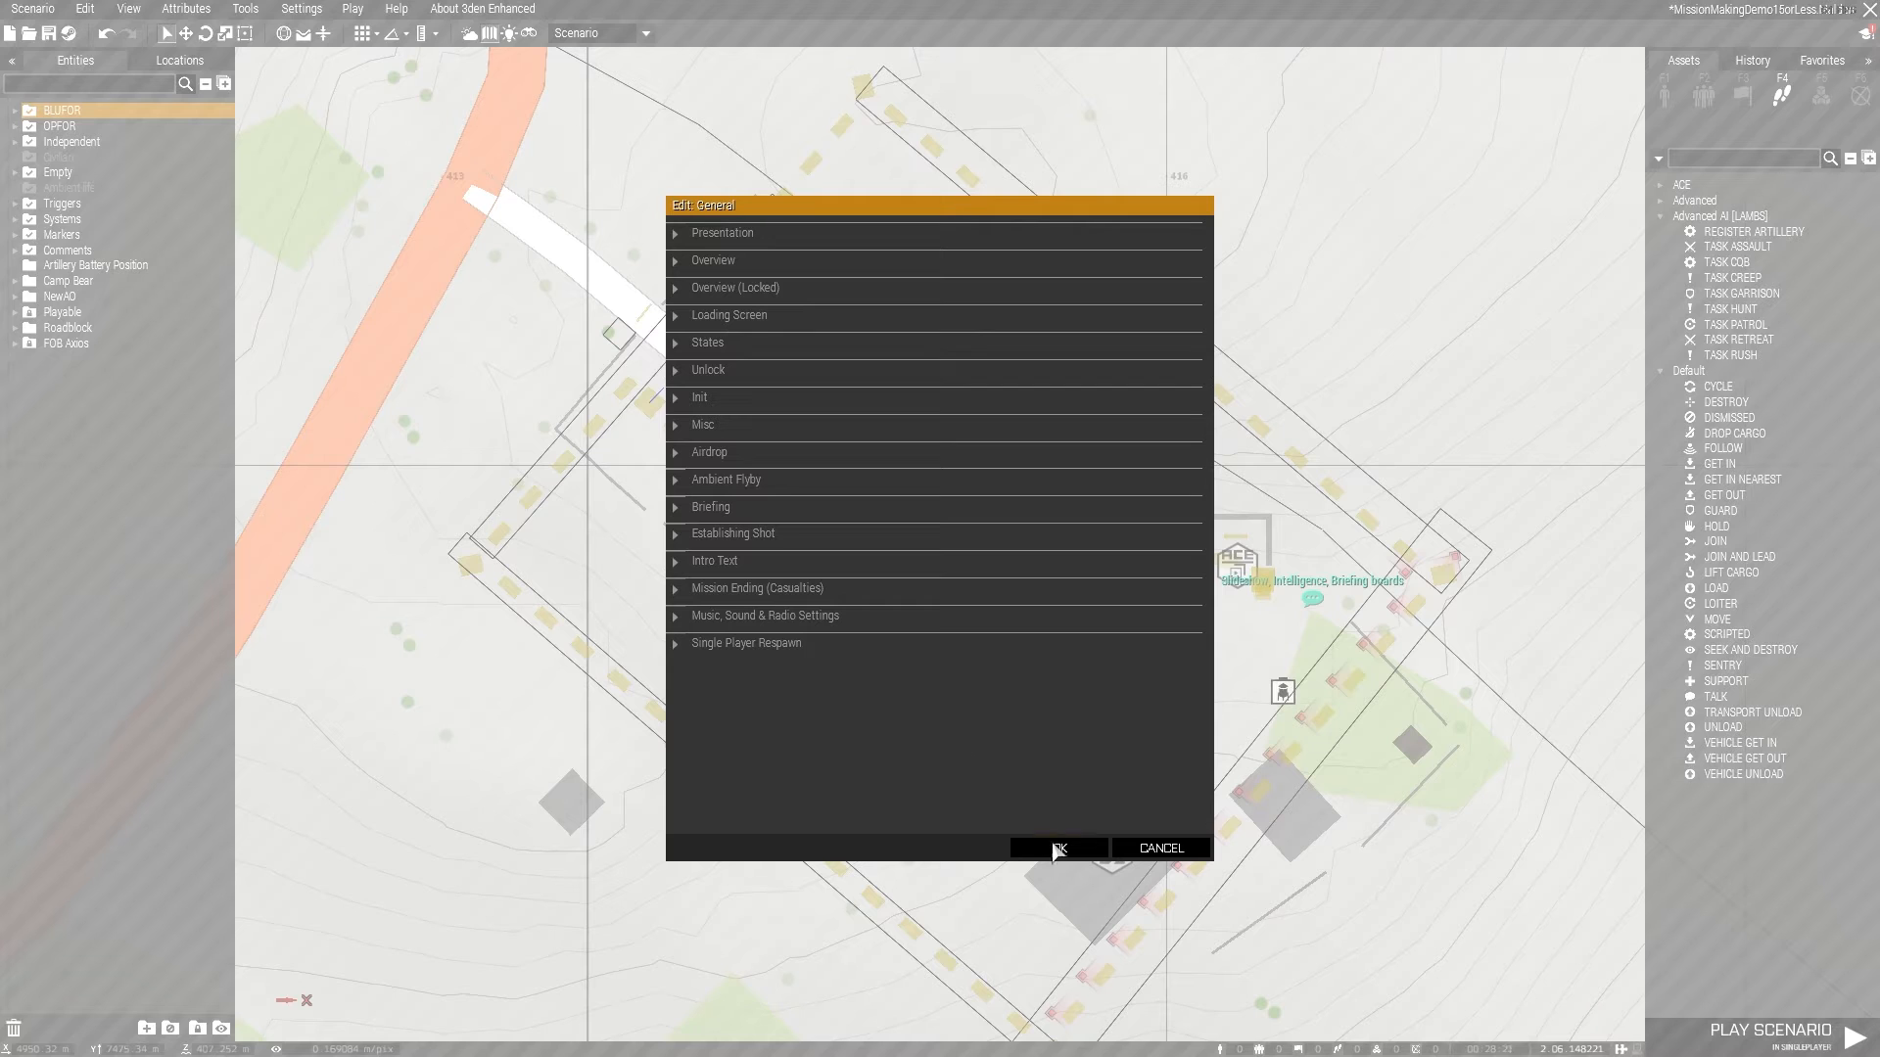
pyautogui.click(1077, 848)
pyautogui.click(186, 8)
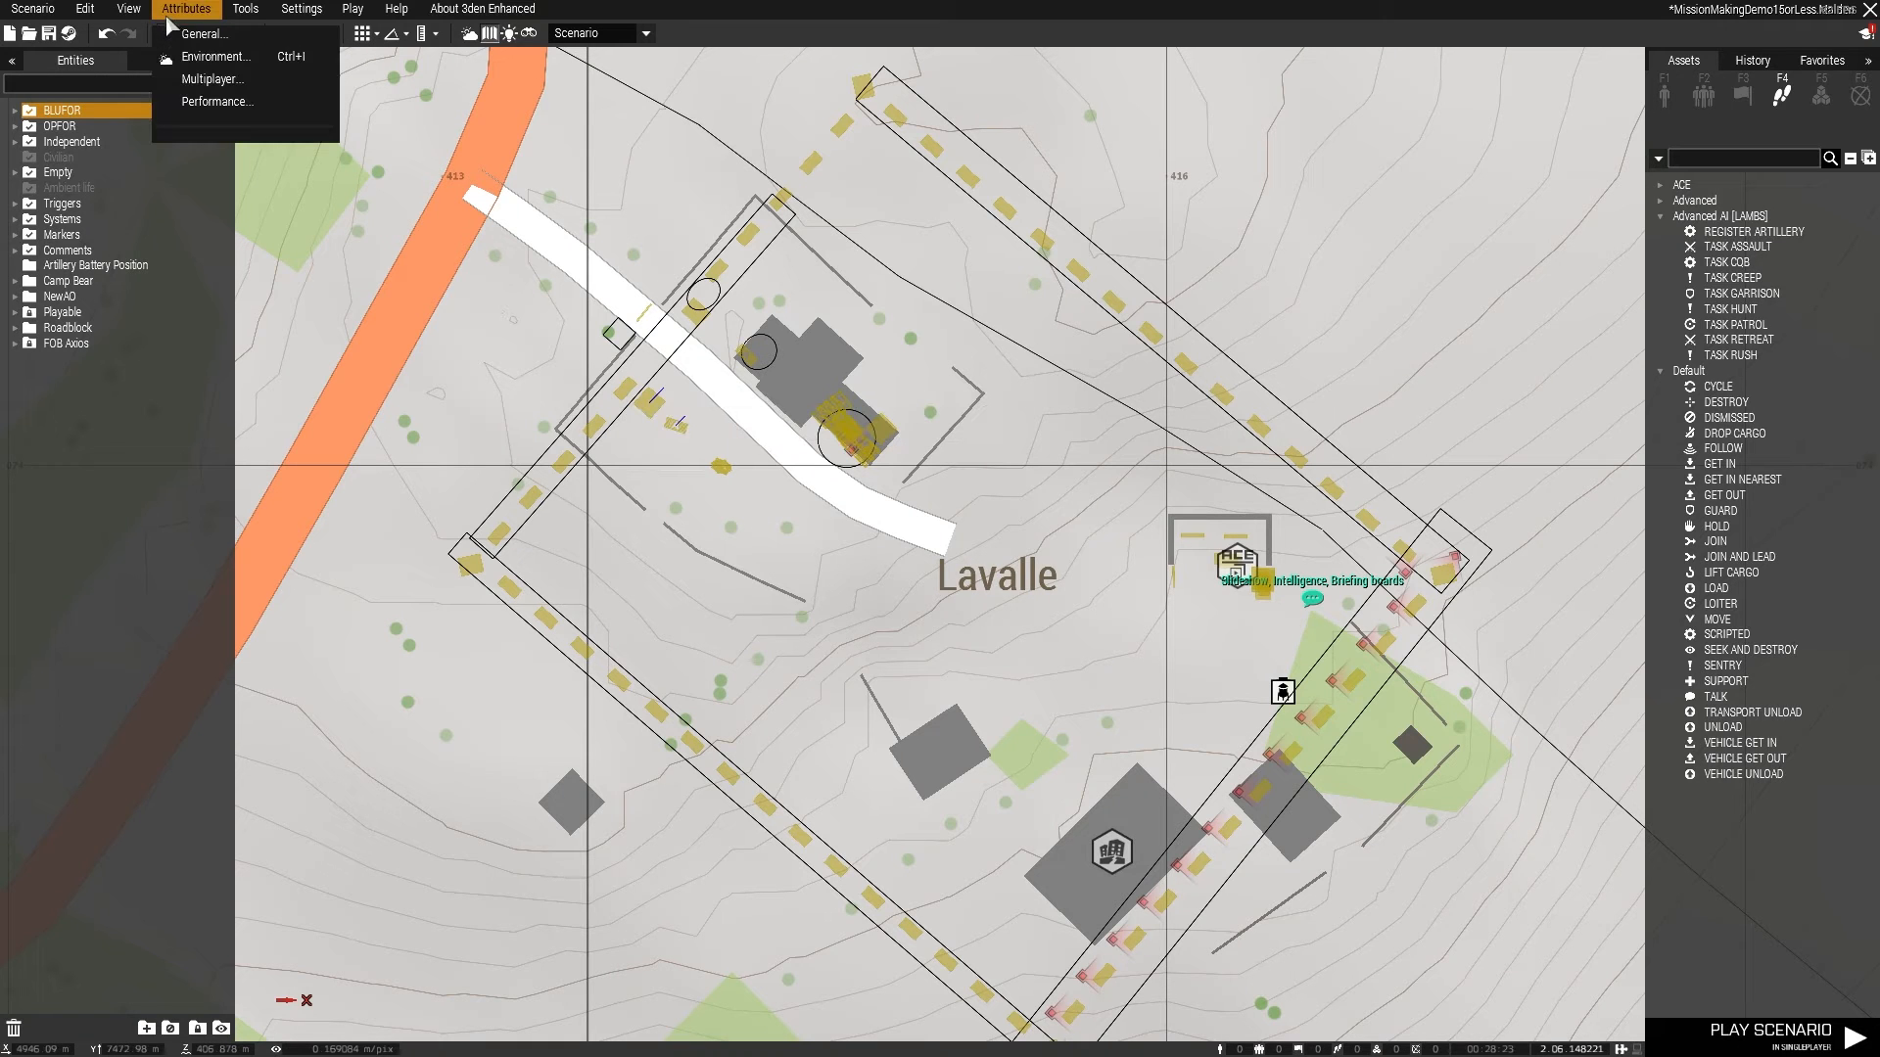
pyautogui.click(196, 63)
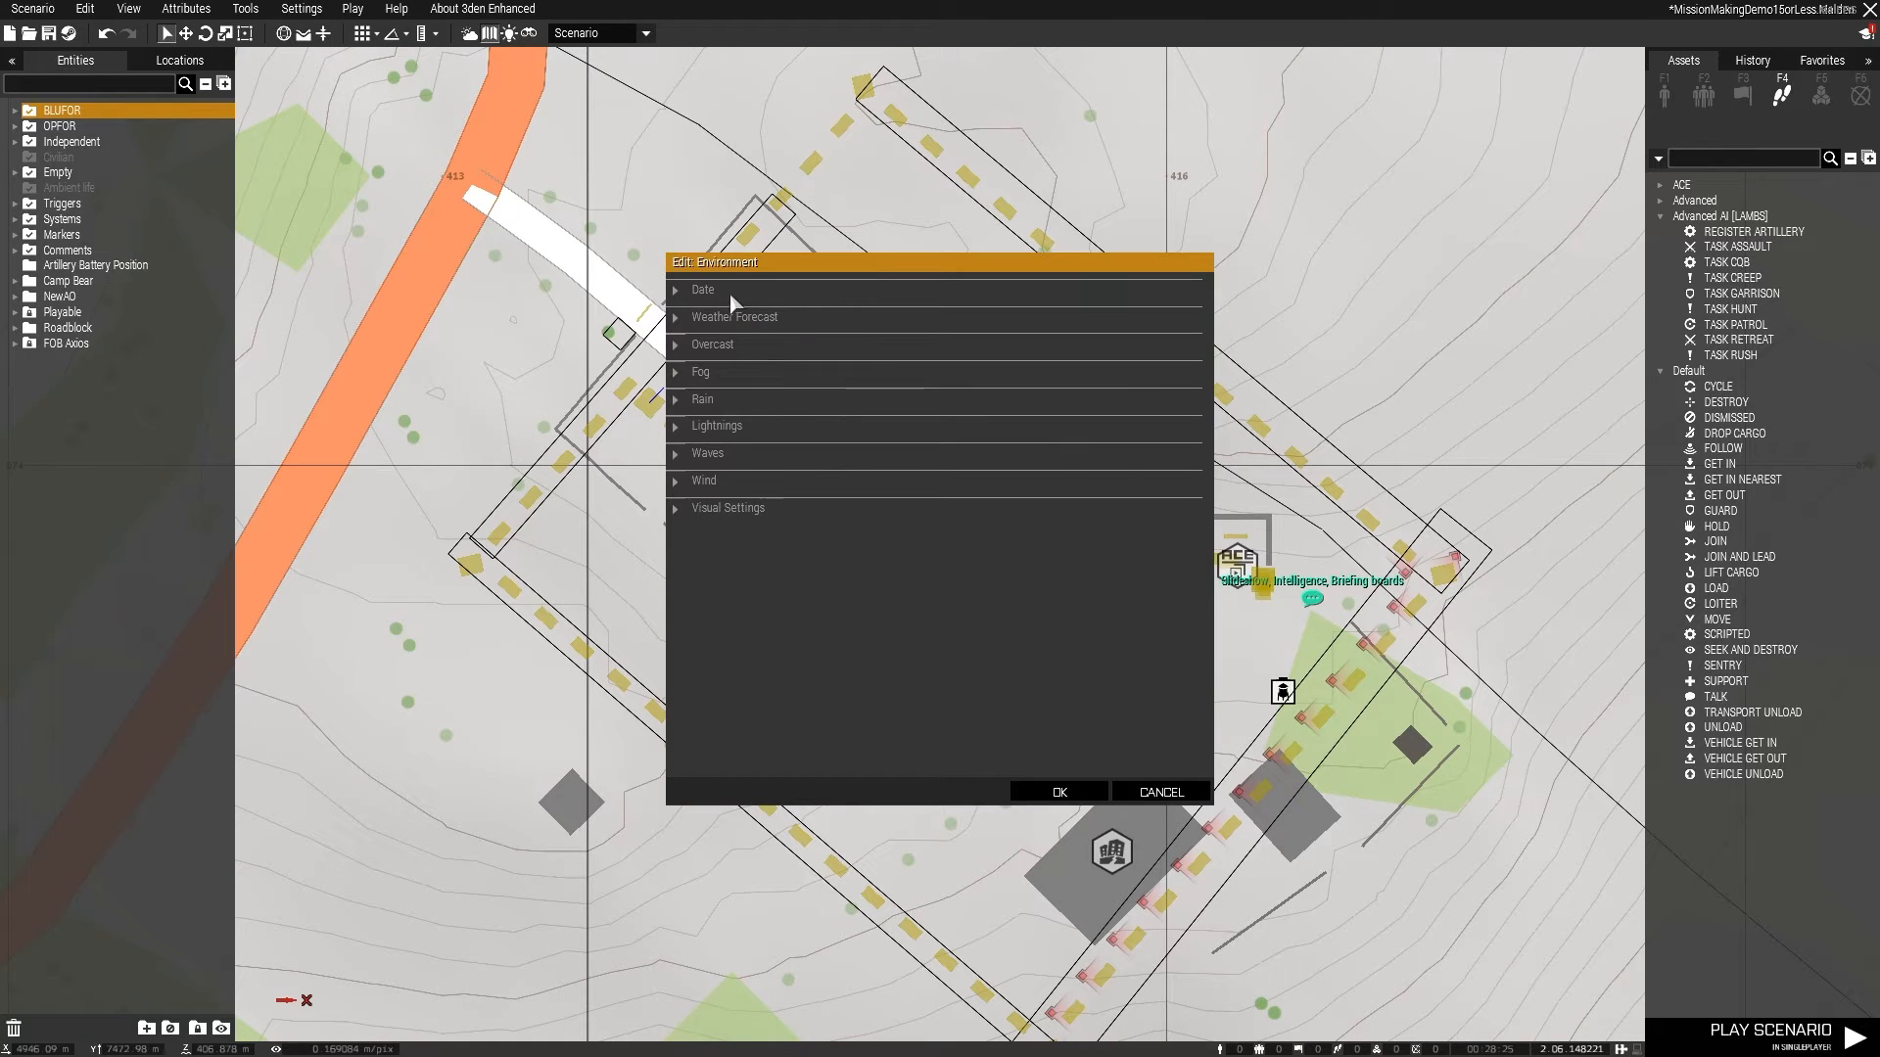
# Examine the Date, Weather Forecast, Overcast, Fog and Rain settings in the environment attributes
pyautogui.click(681, 290)
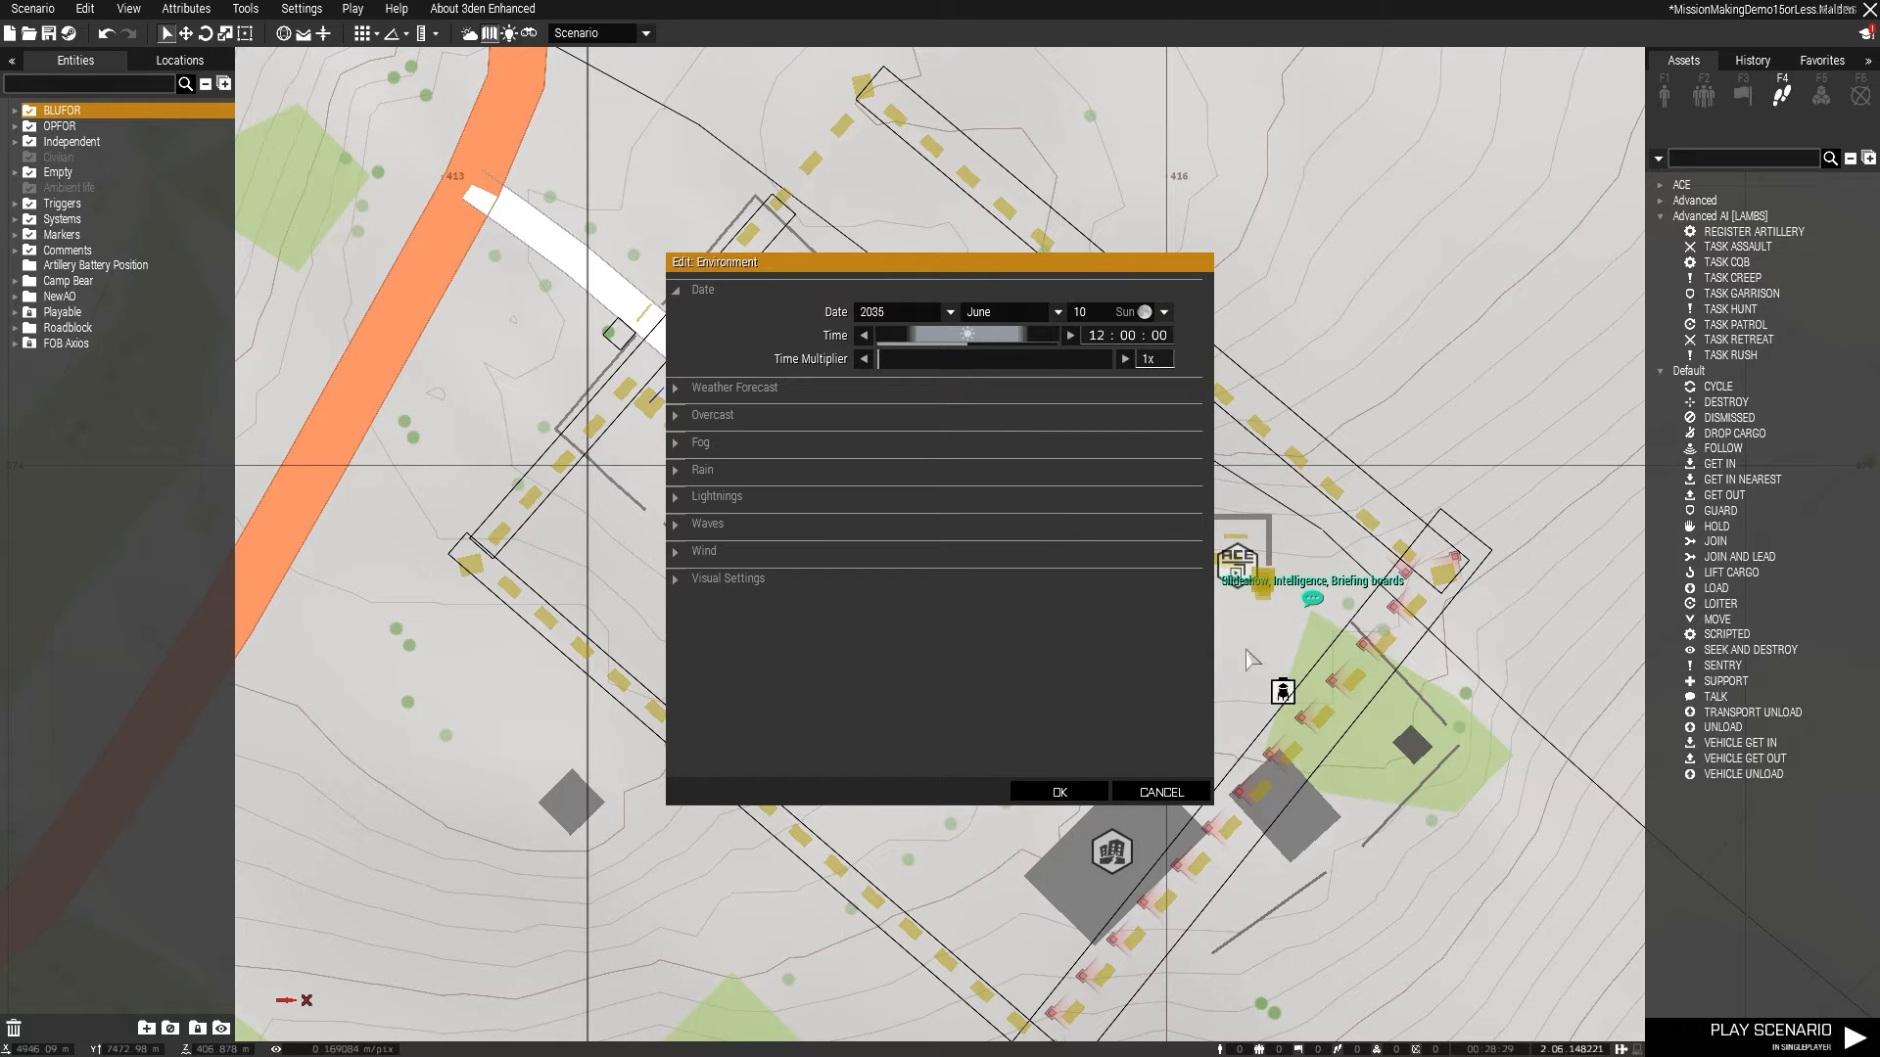
pyautogui.click(684, 392)
pyautogui.click(687, 438)
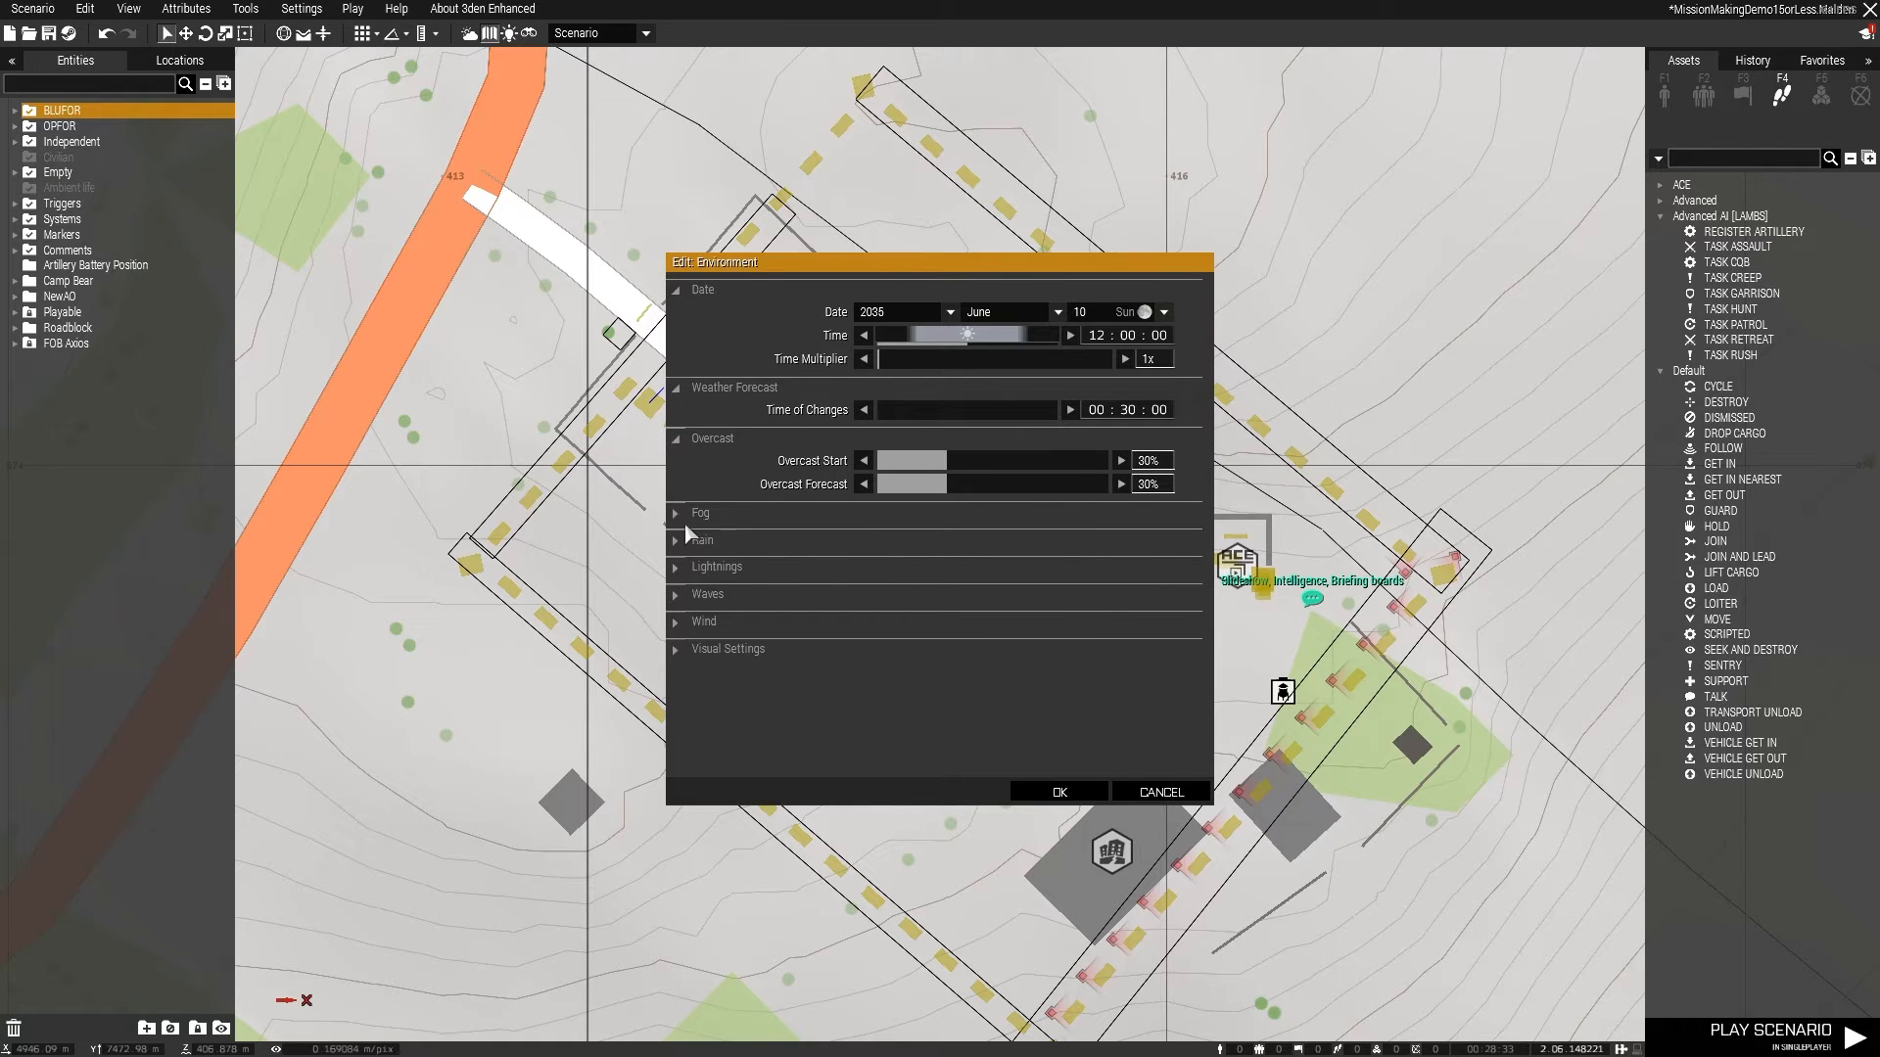
pyautogui.click(686, 513)
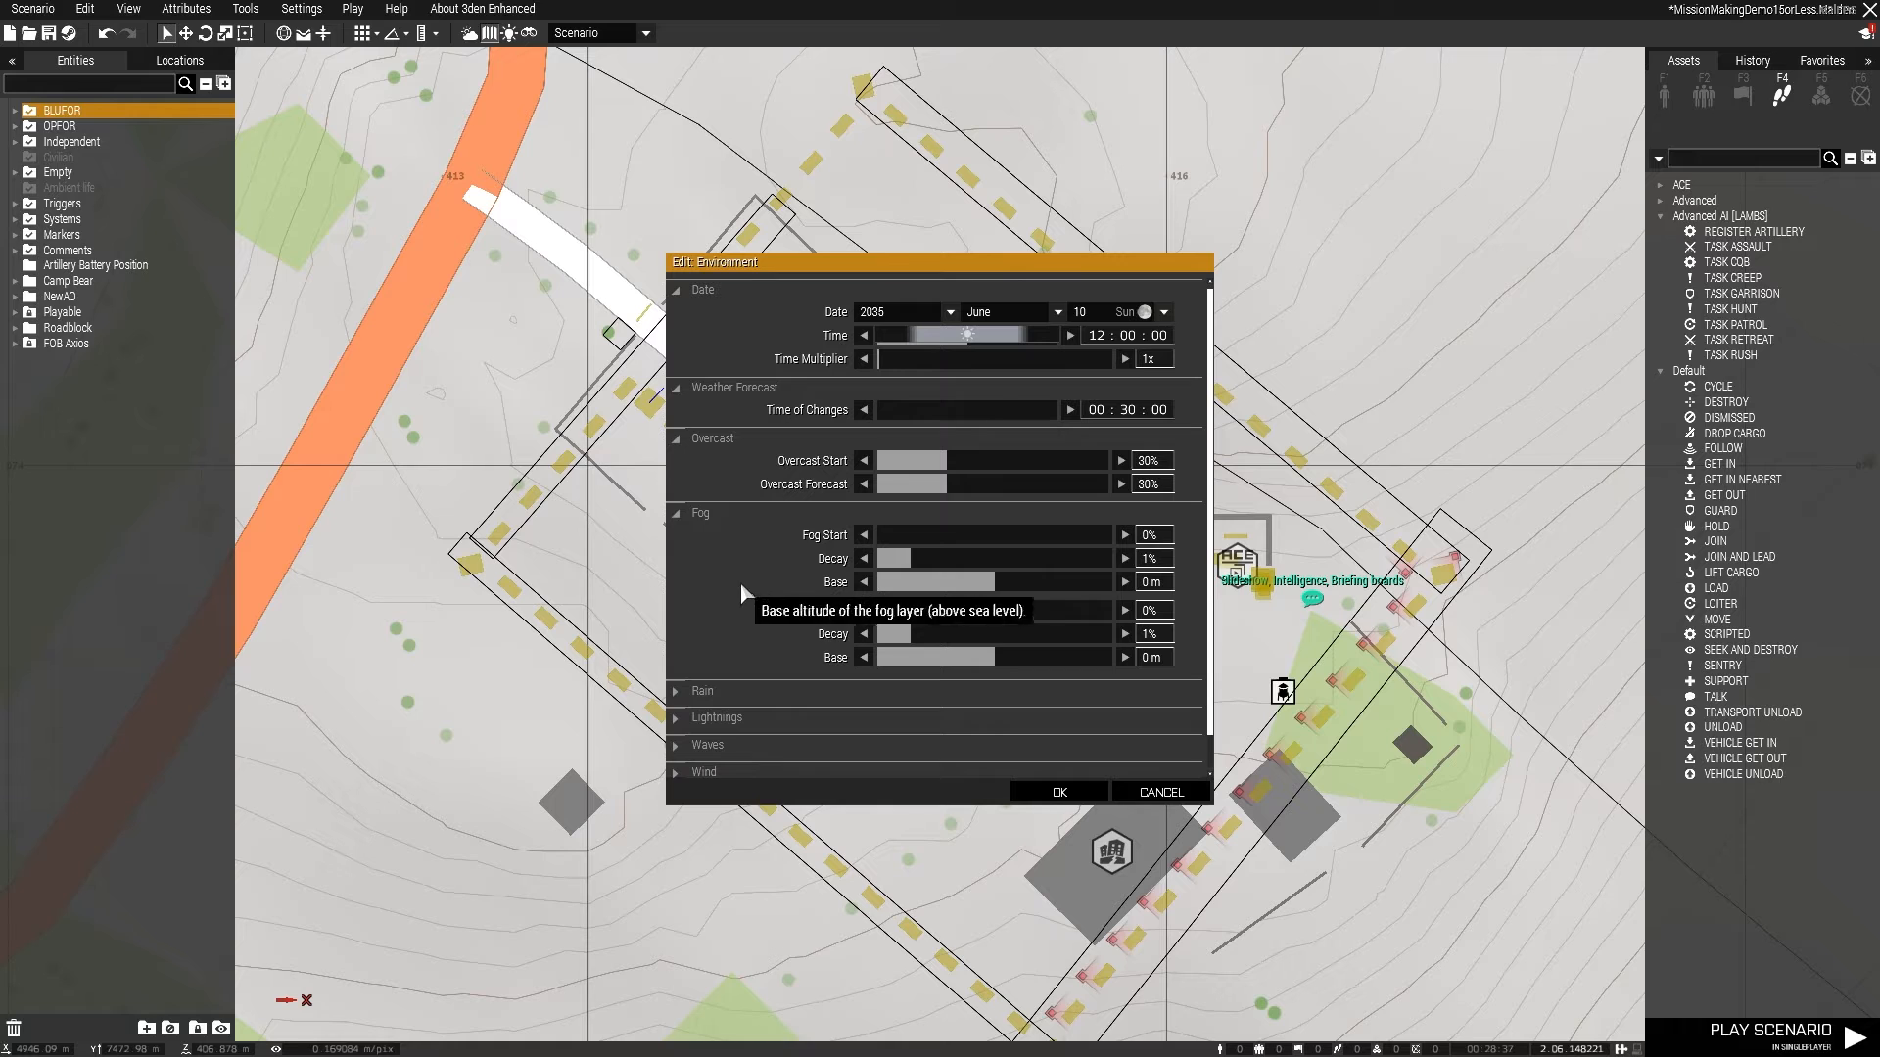
pyautogui.click(736, 687)
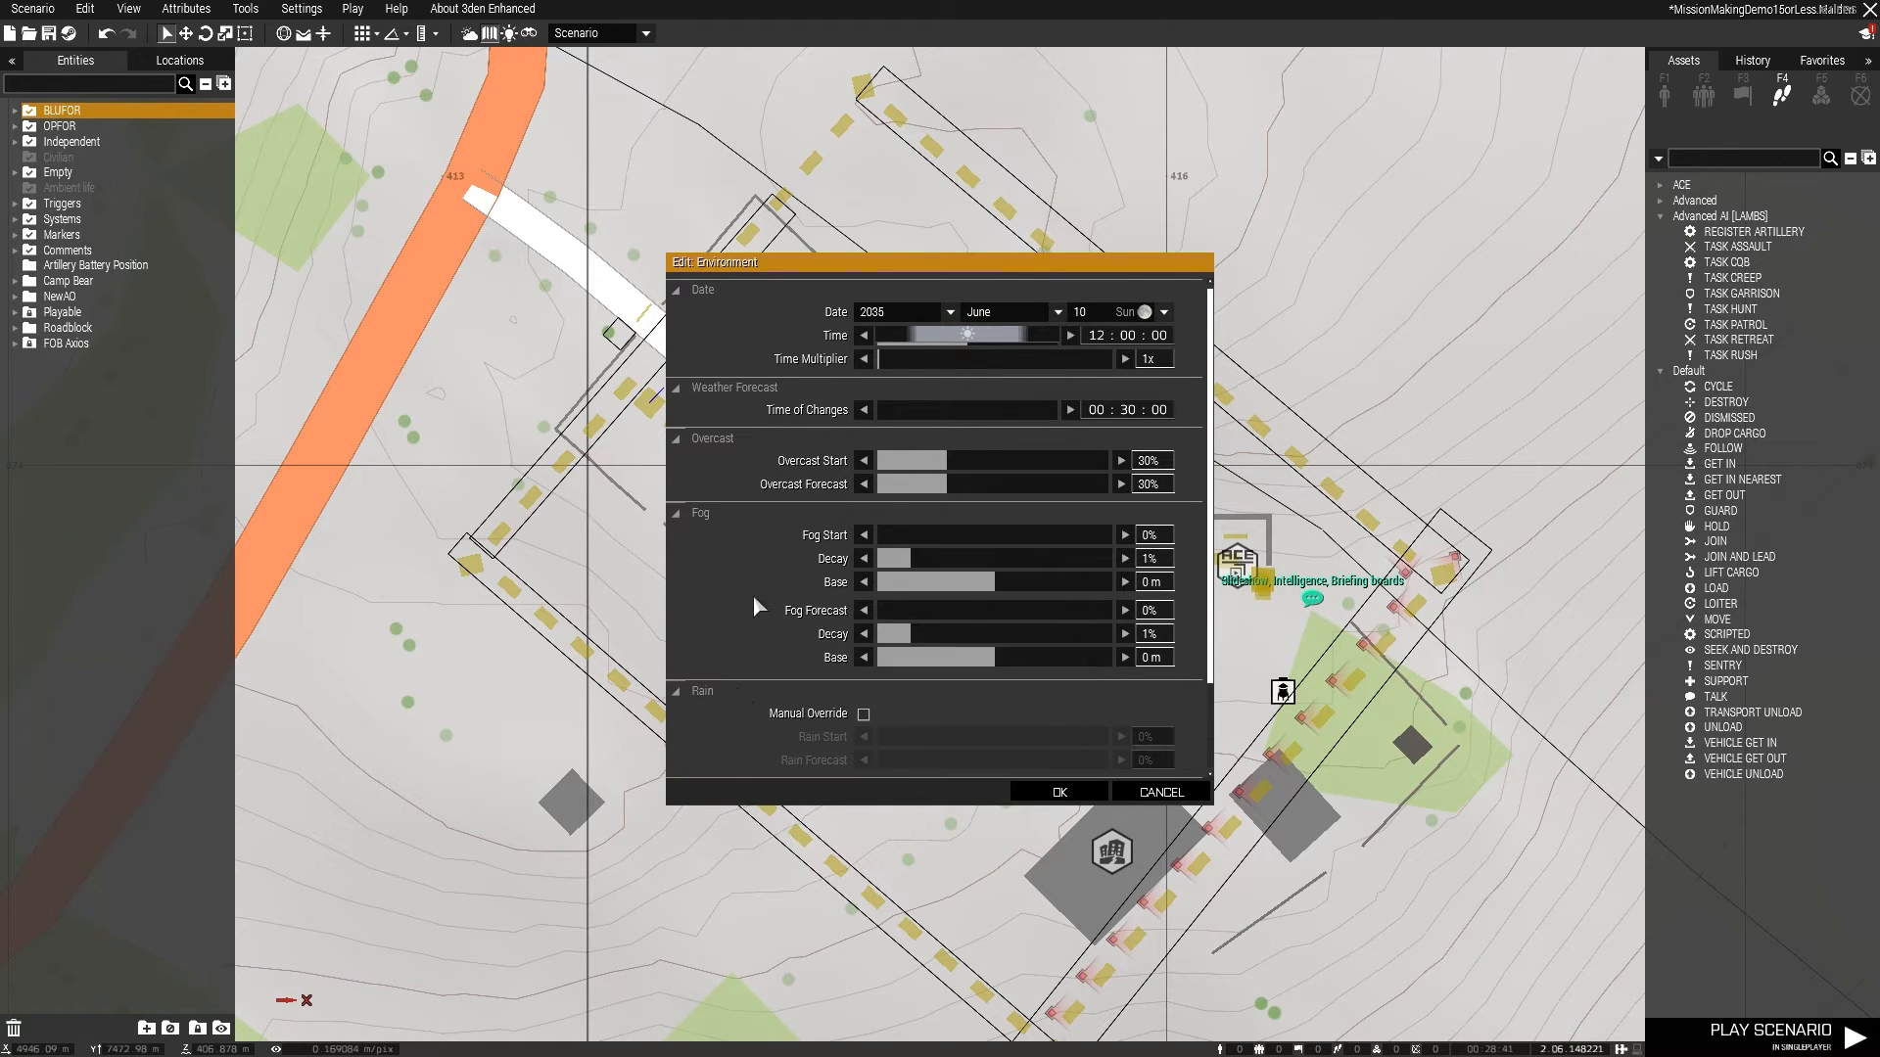
pyautogui.scroll(-3, 845, 580)
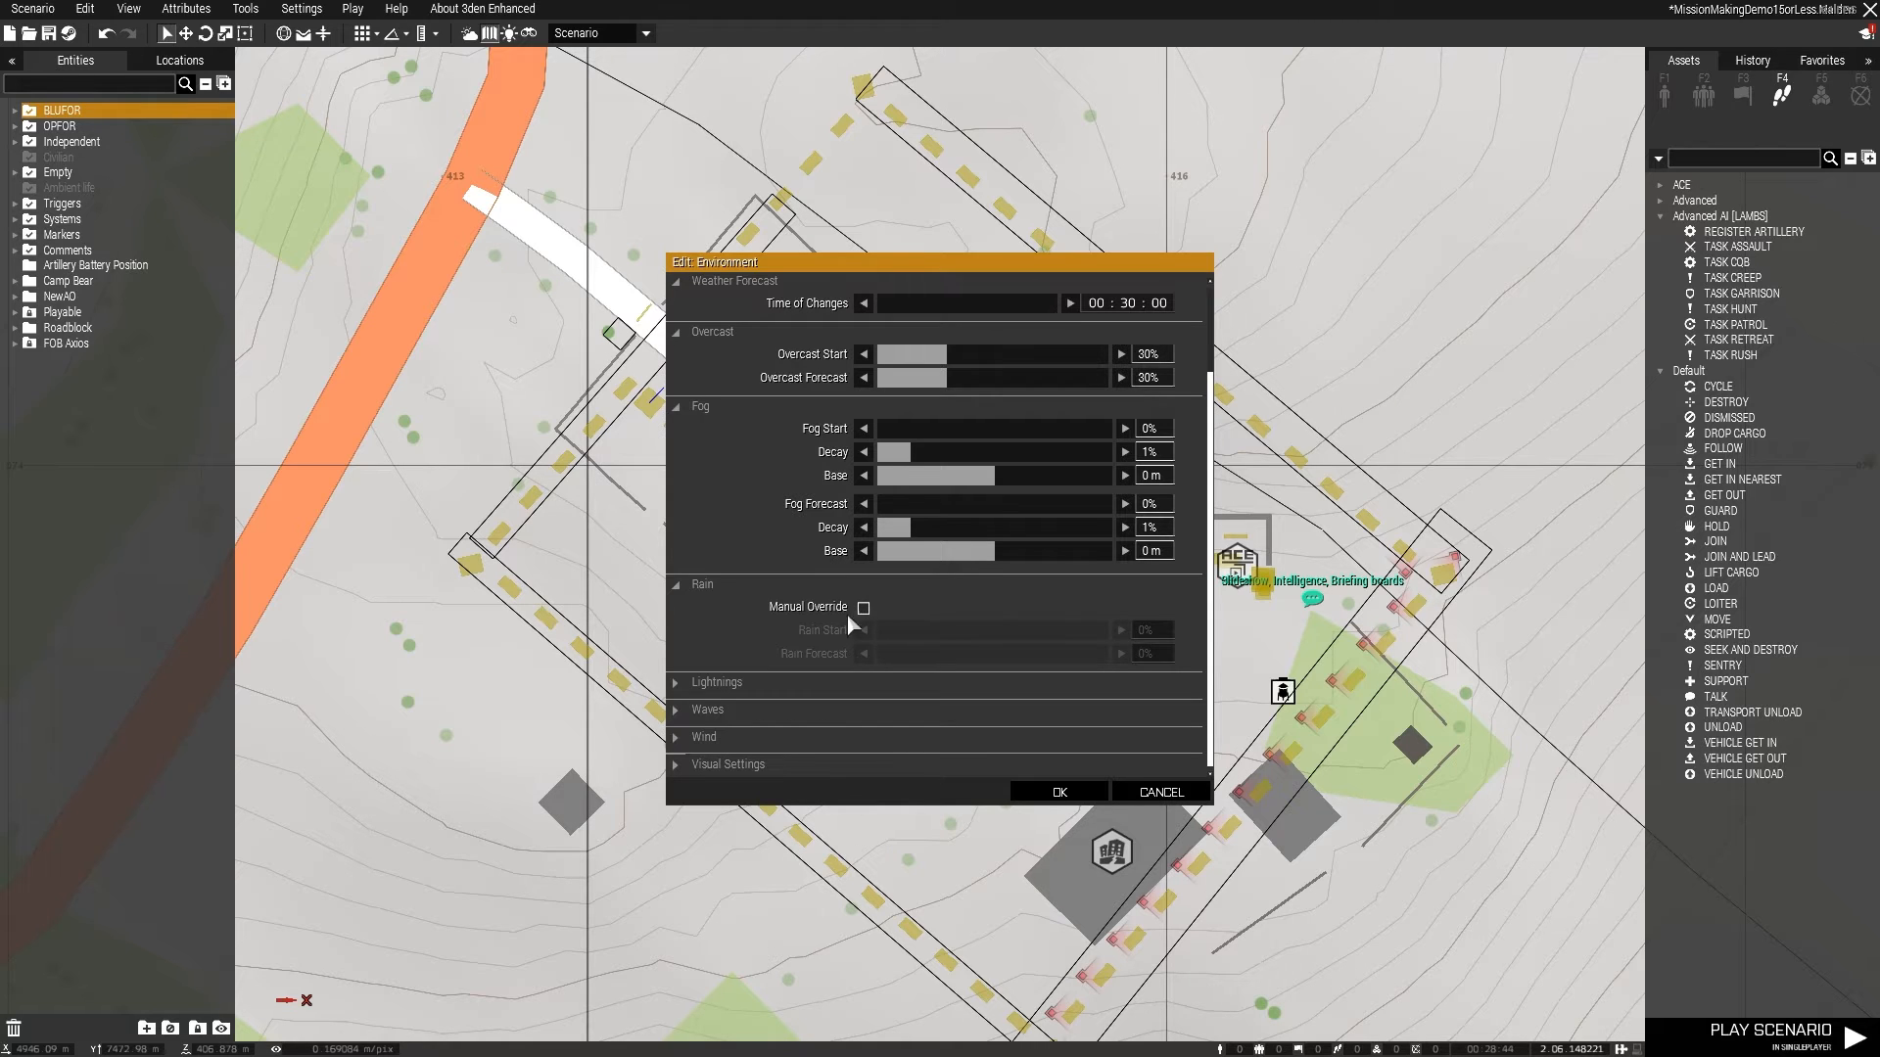
# Examine the Lightnings and Waves settings, collapsing the Rain, Lightnings and Waves sections again
pyautogui.click(738, 684)
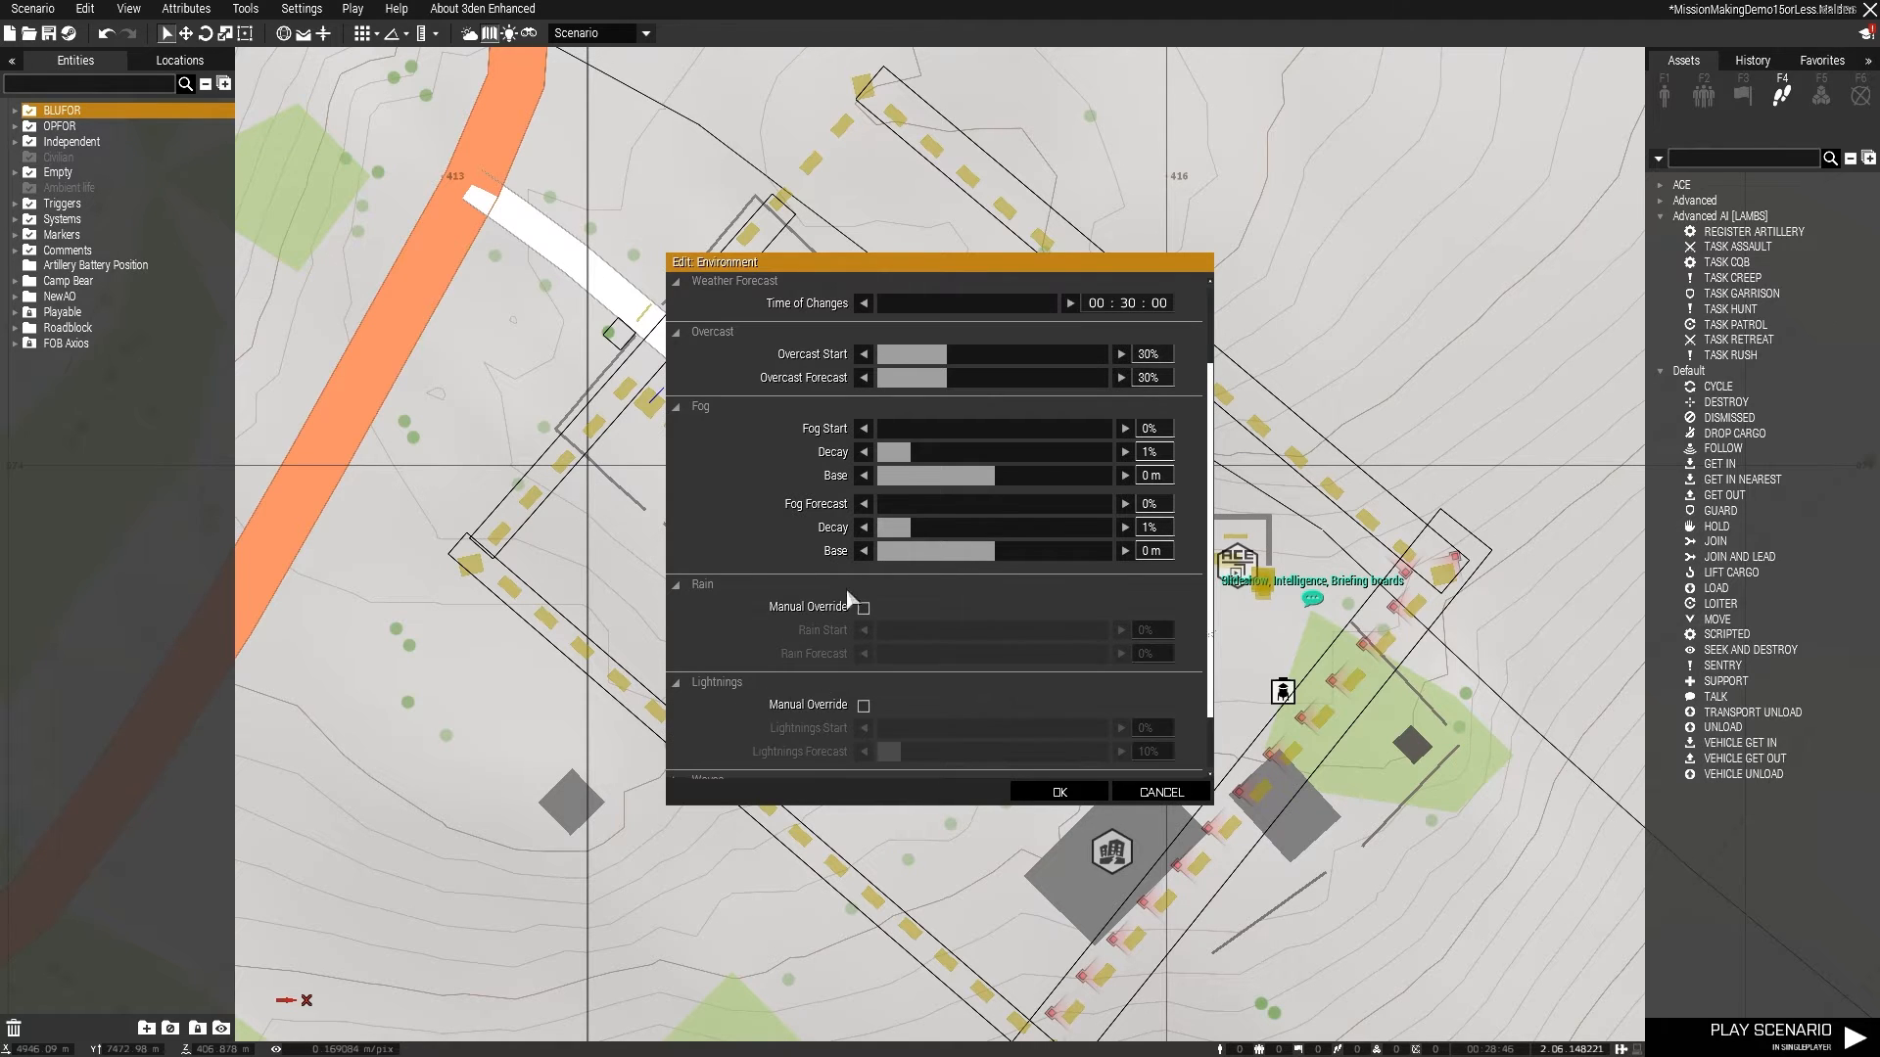
pyautogui.scroll(-2, 857, 594)
pyautogui.click(694, 514)
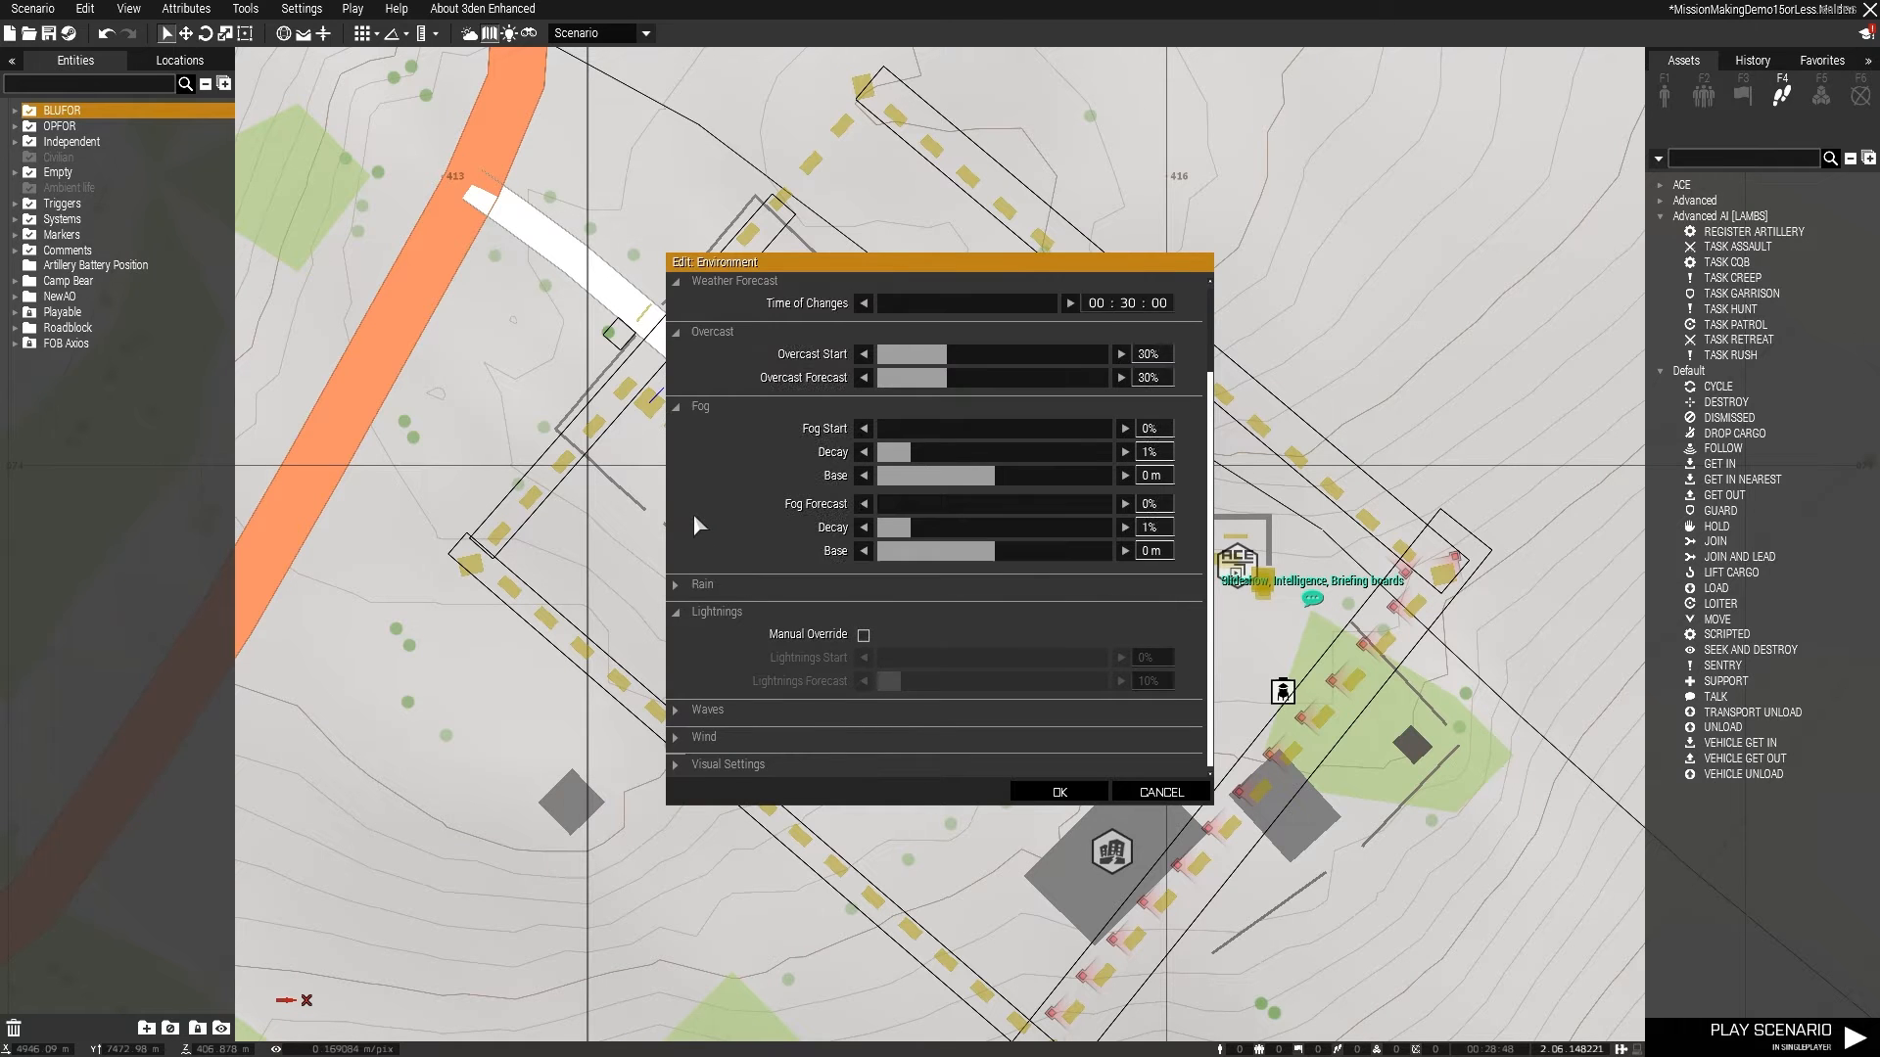
pyautogui.click(687, 609)
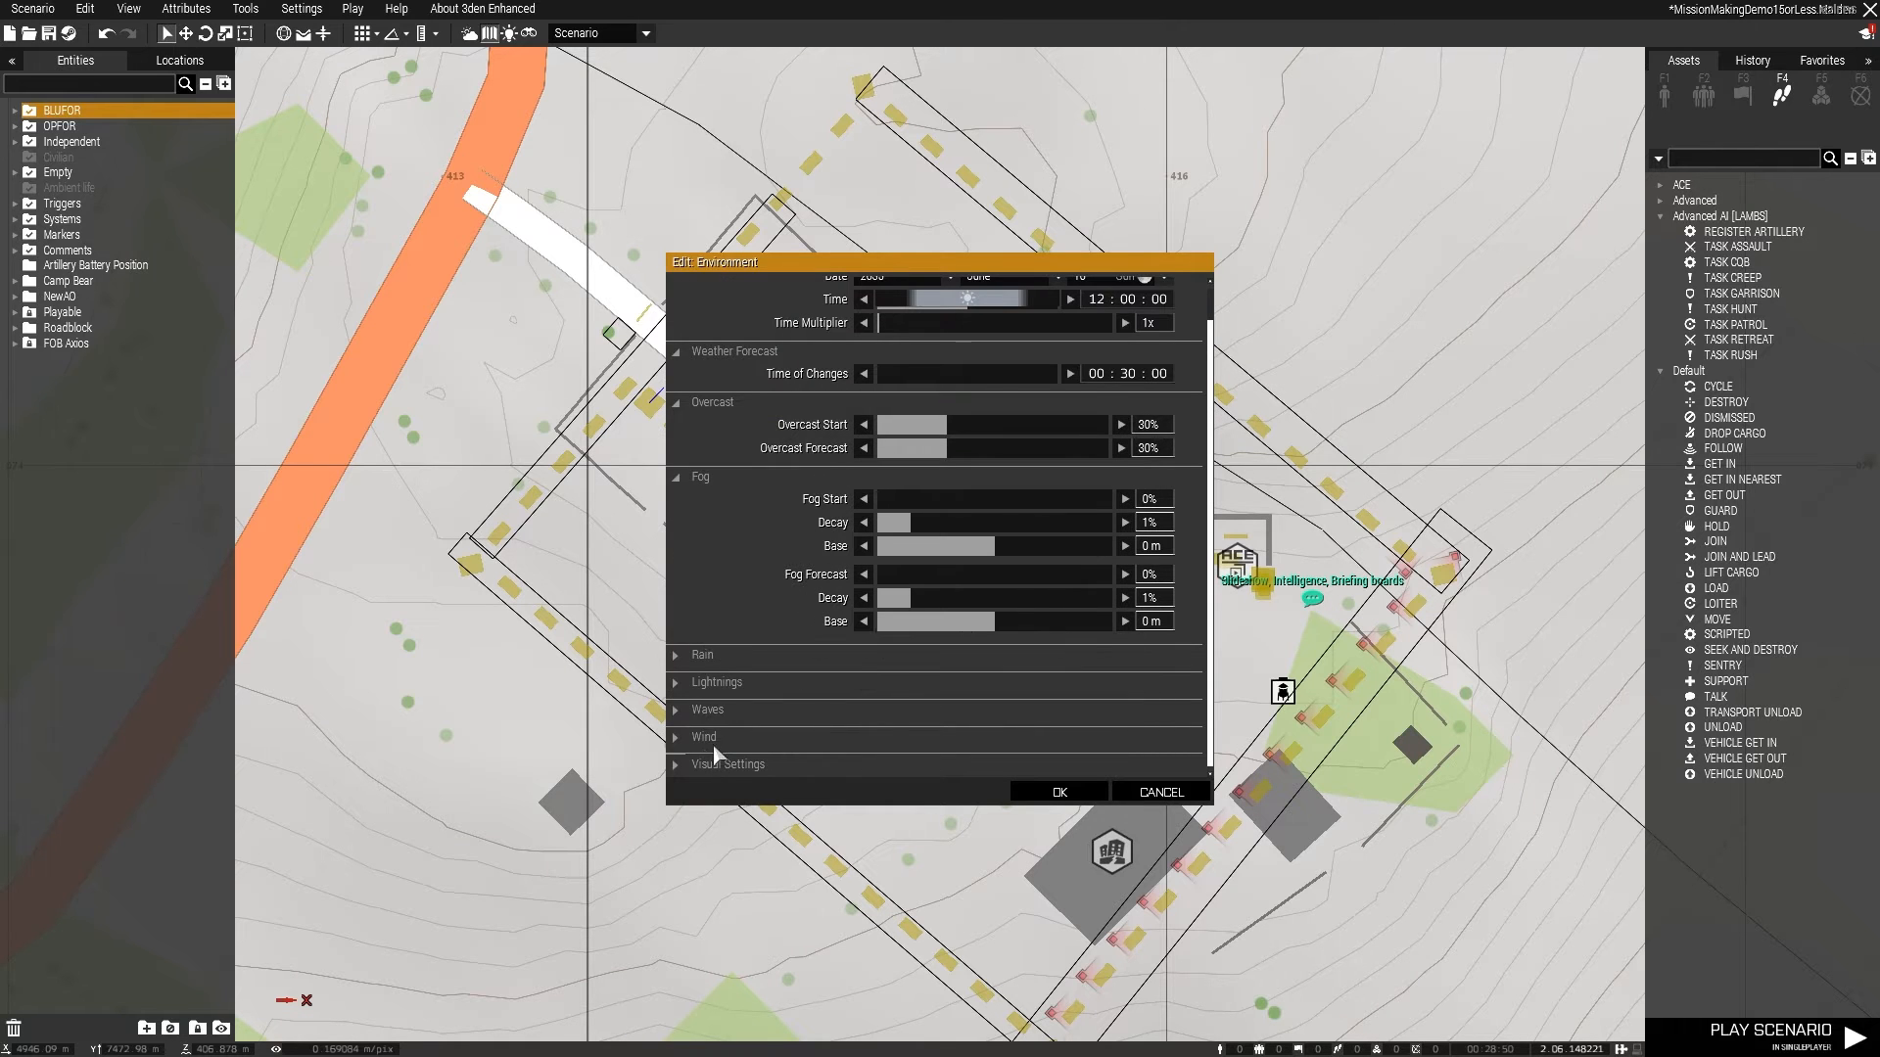
pyautogui.click(679, 714)
pyautogui.scroll(-2, 708, 703)
pyautogui.click(710, 646)
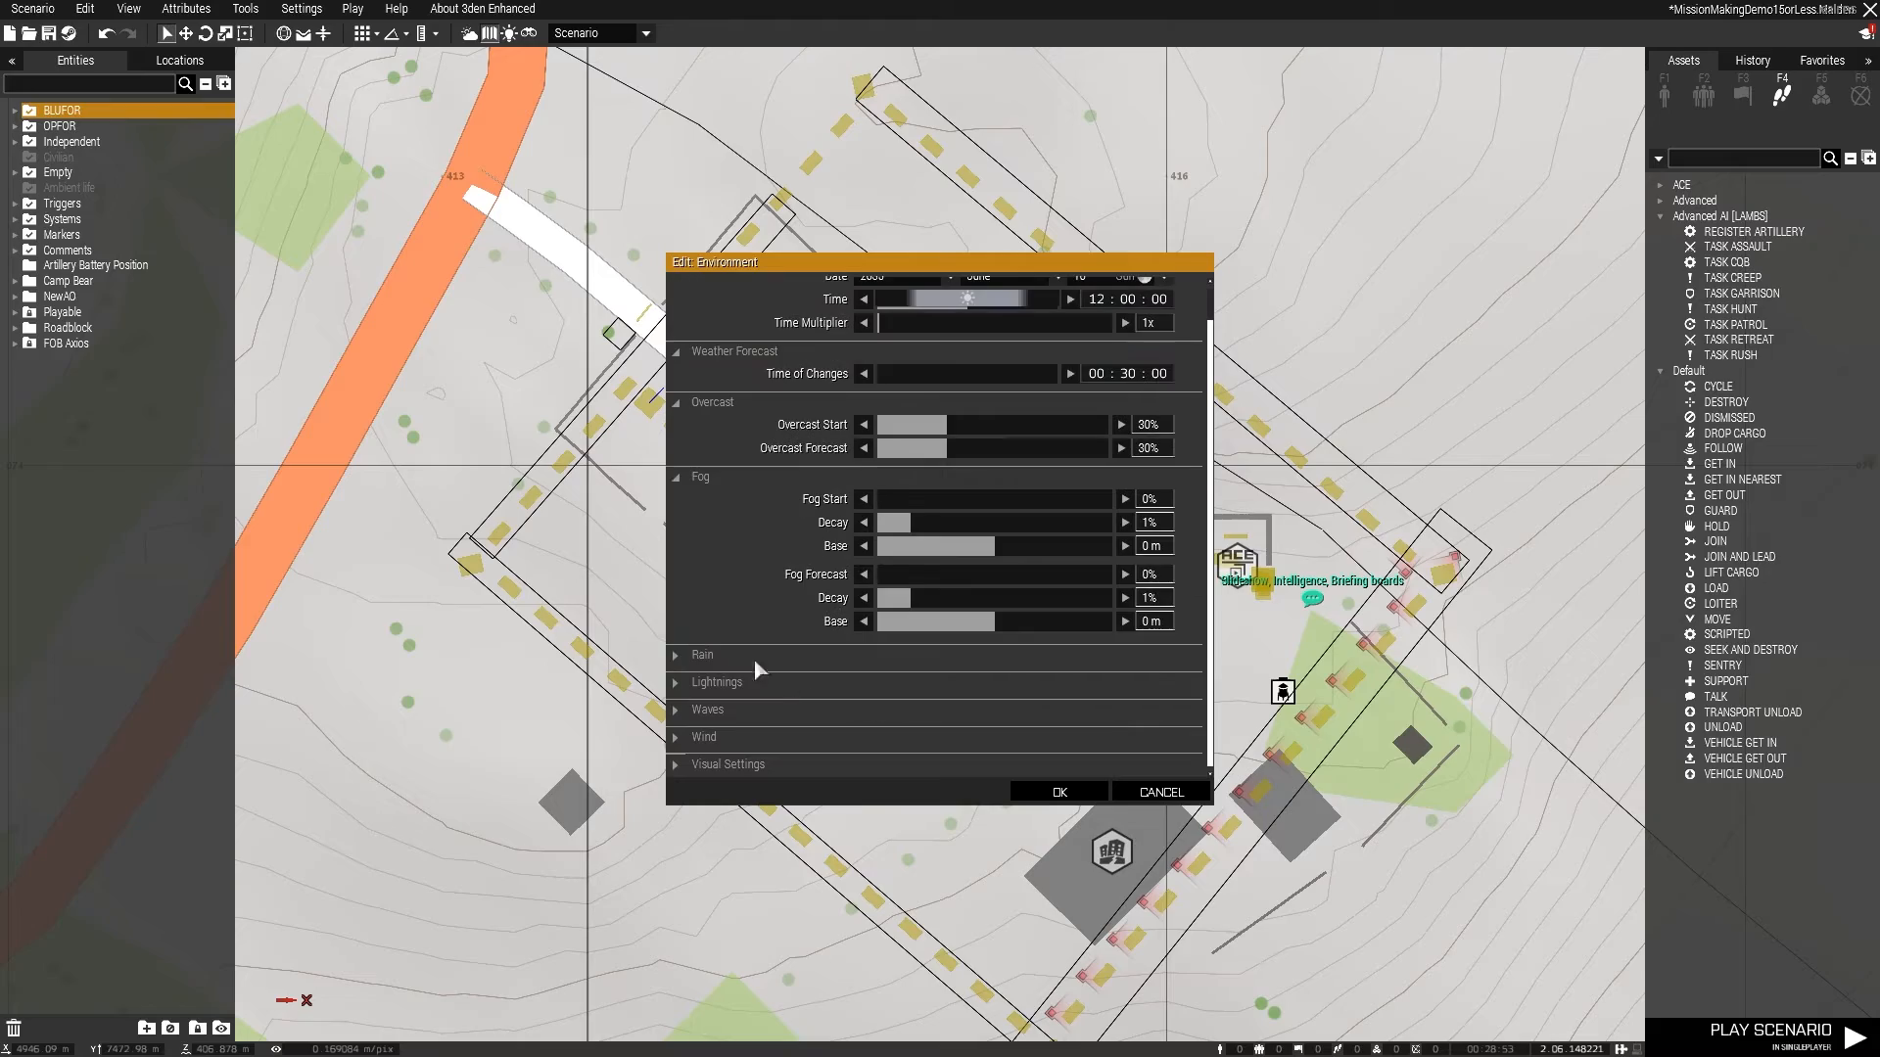
# Confirm the environment attributes and switch from the map to the 3D view of the terrain
pyautogui.click(1063, 791)
pyautogui.press('m')
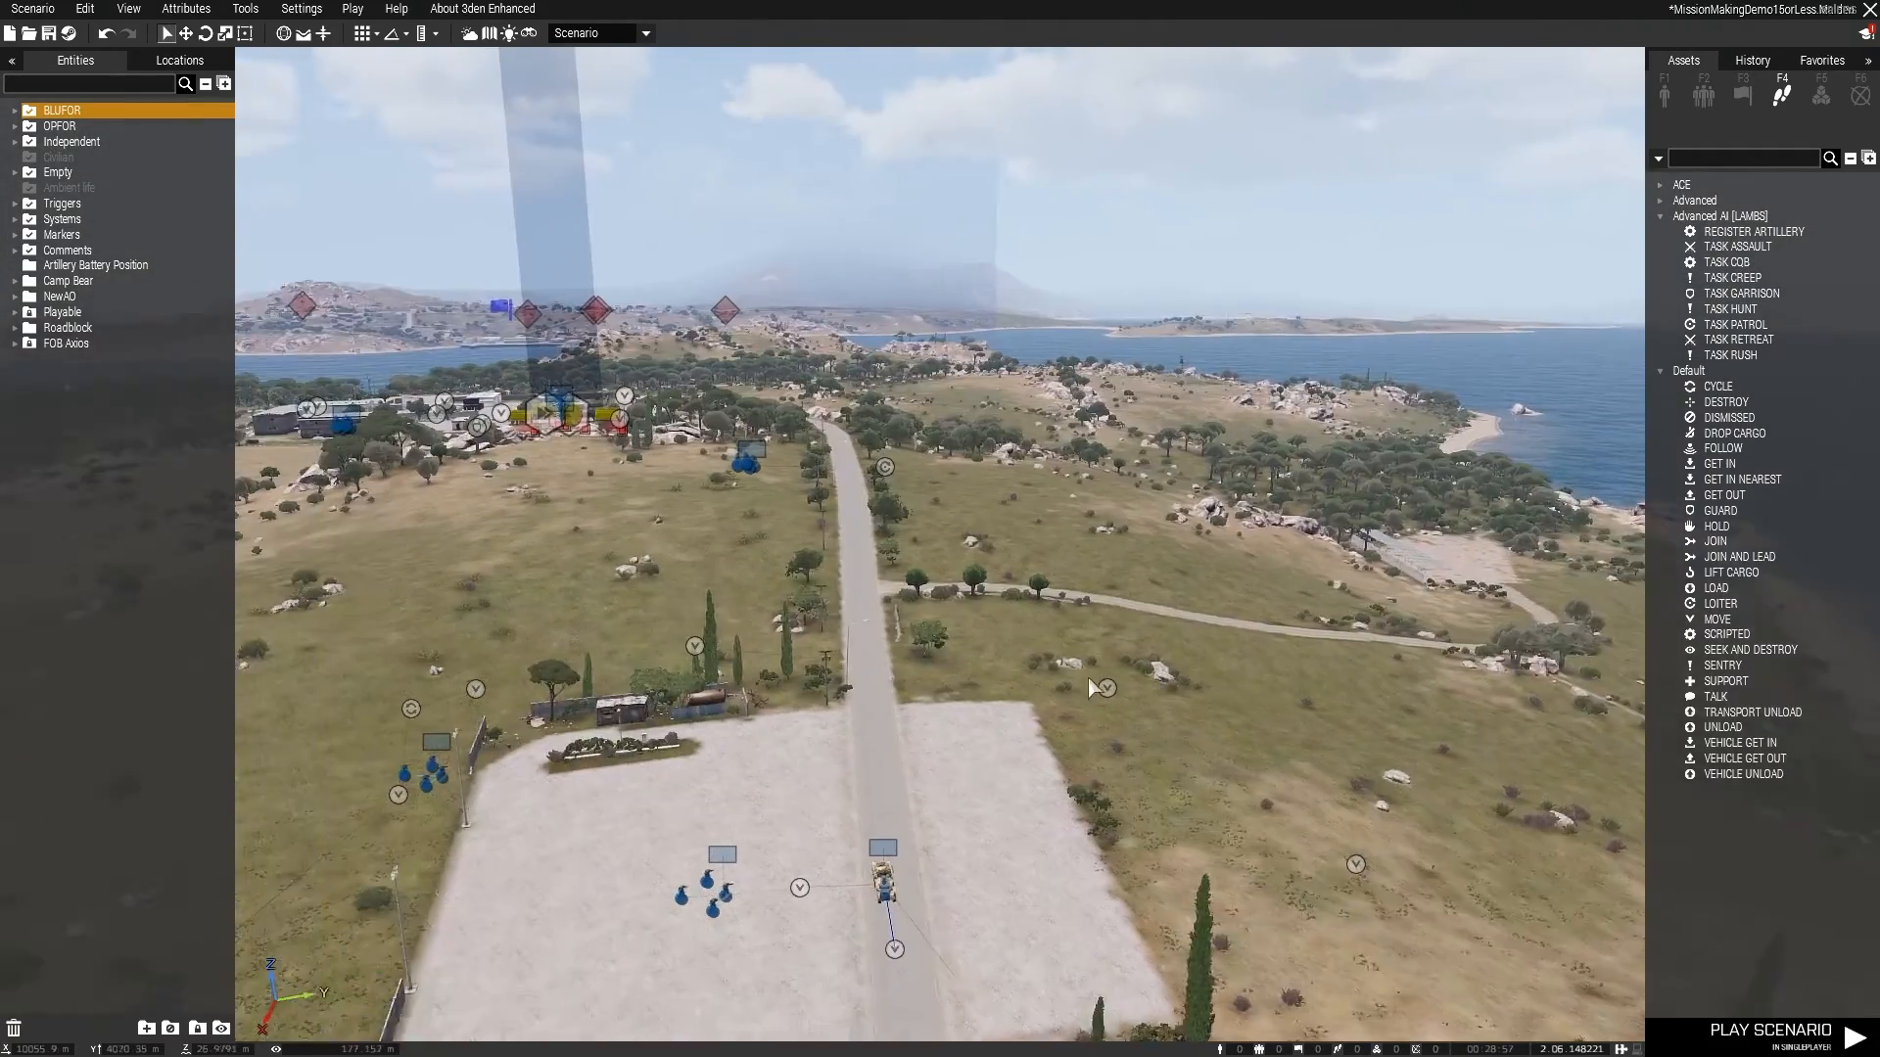
pyautogui.moveTo(1089, 679); pyautogui.dragTo(1147, 735, button='right')
pyautogui.click(186, 9)
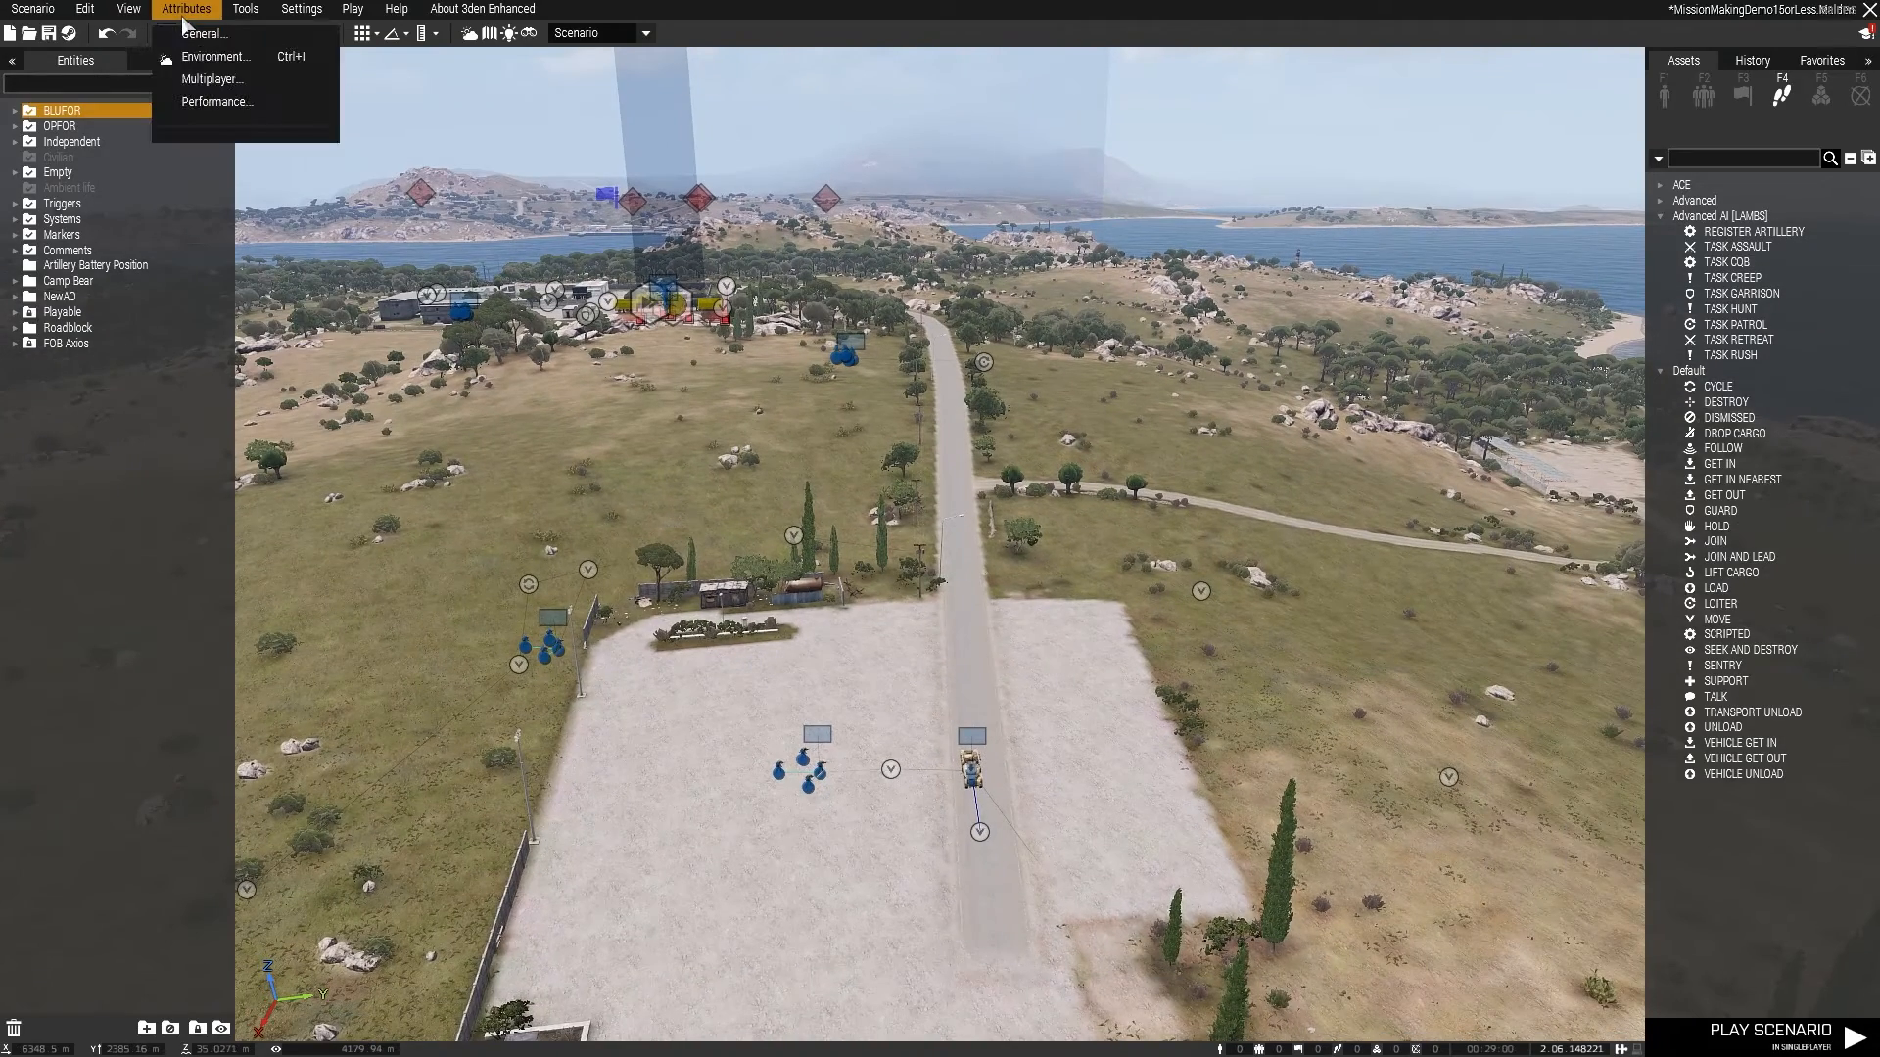
pyautogui.click(193, 80)
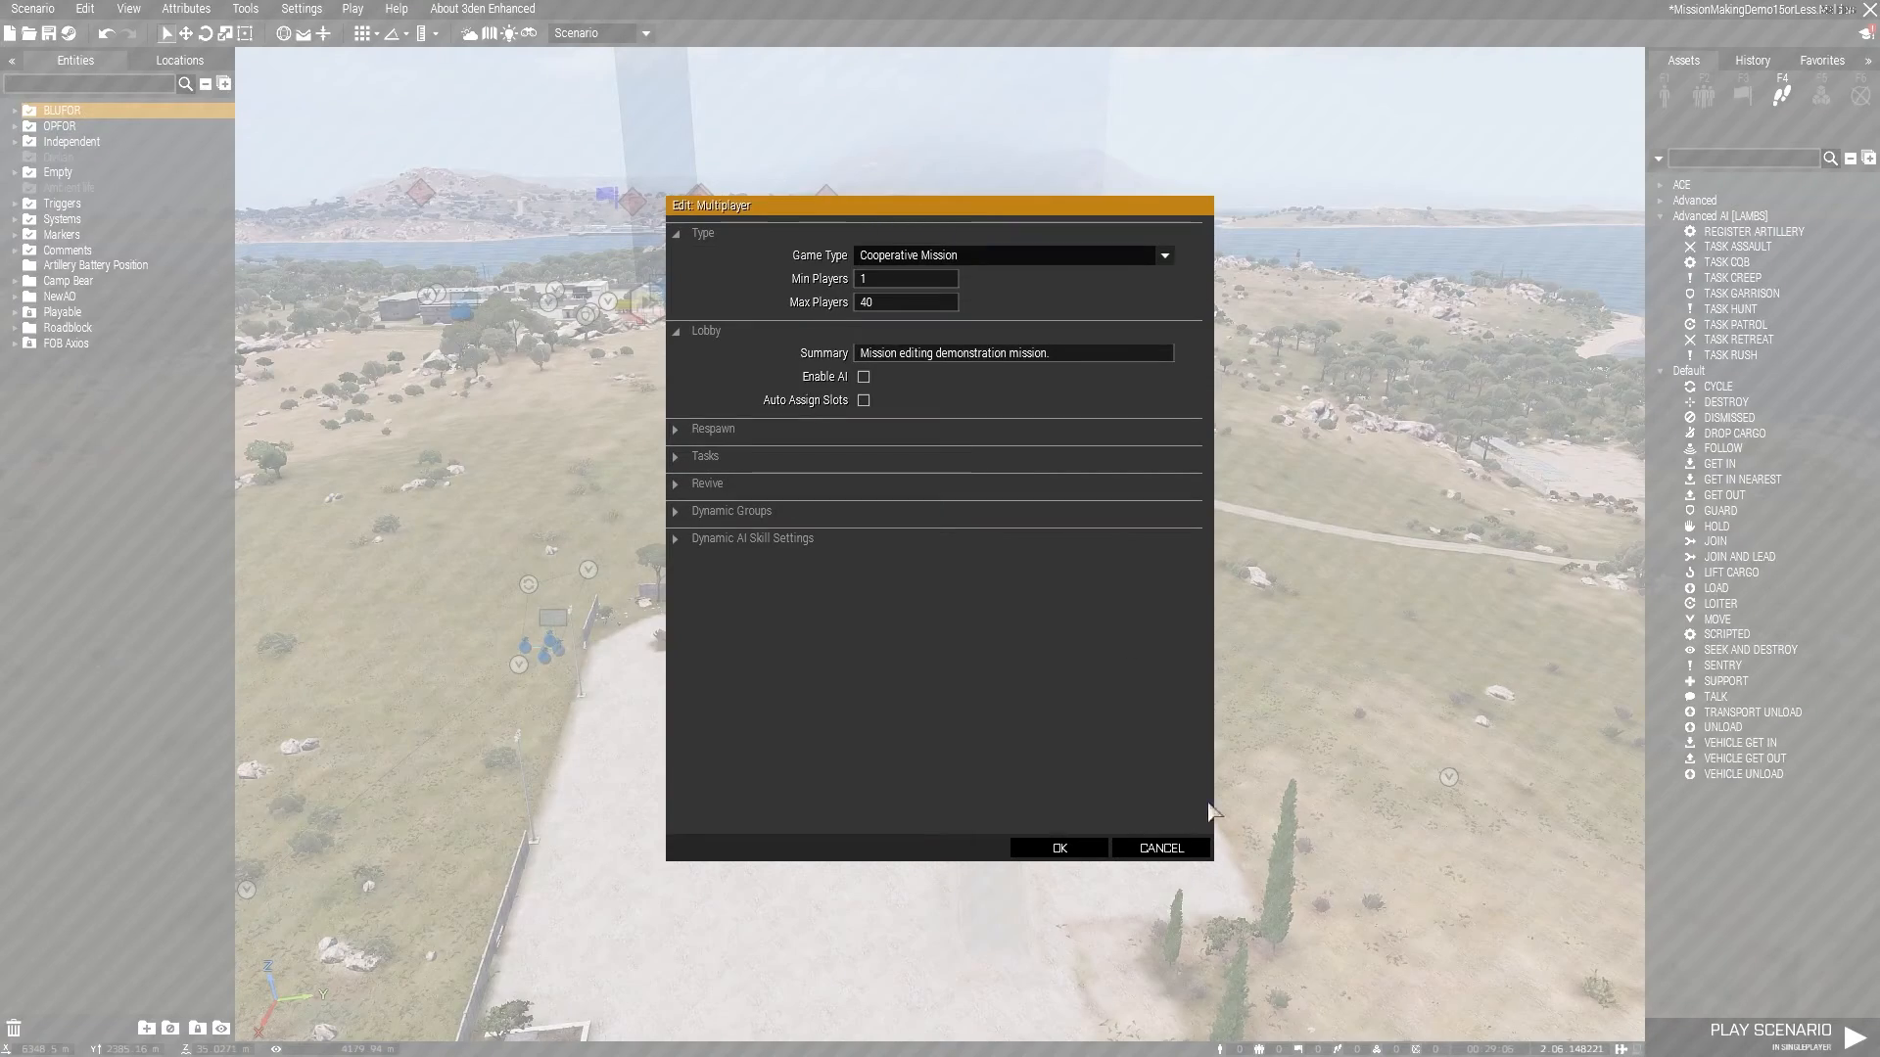
pyautogui.click(1163, 848)
# Set the scenario's time of day to 21:47 in the environment attributes
pyautogui.click(186, 8)
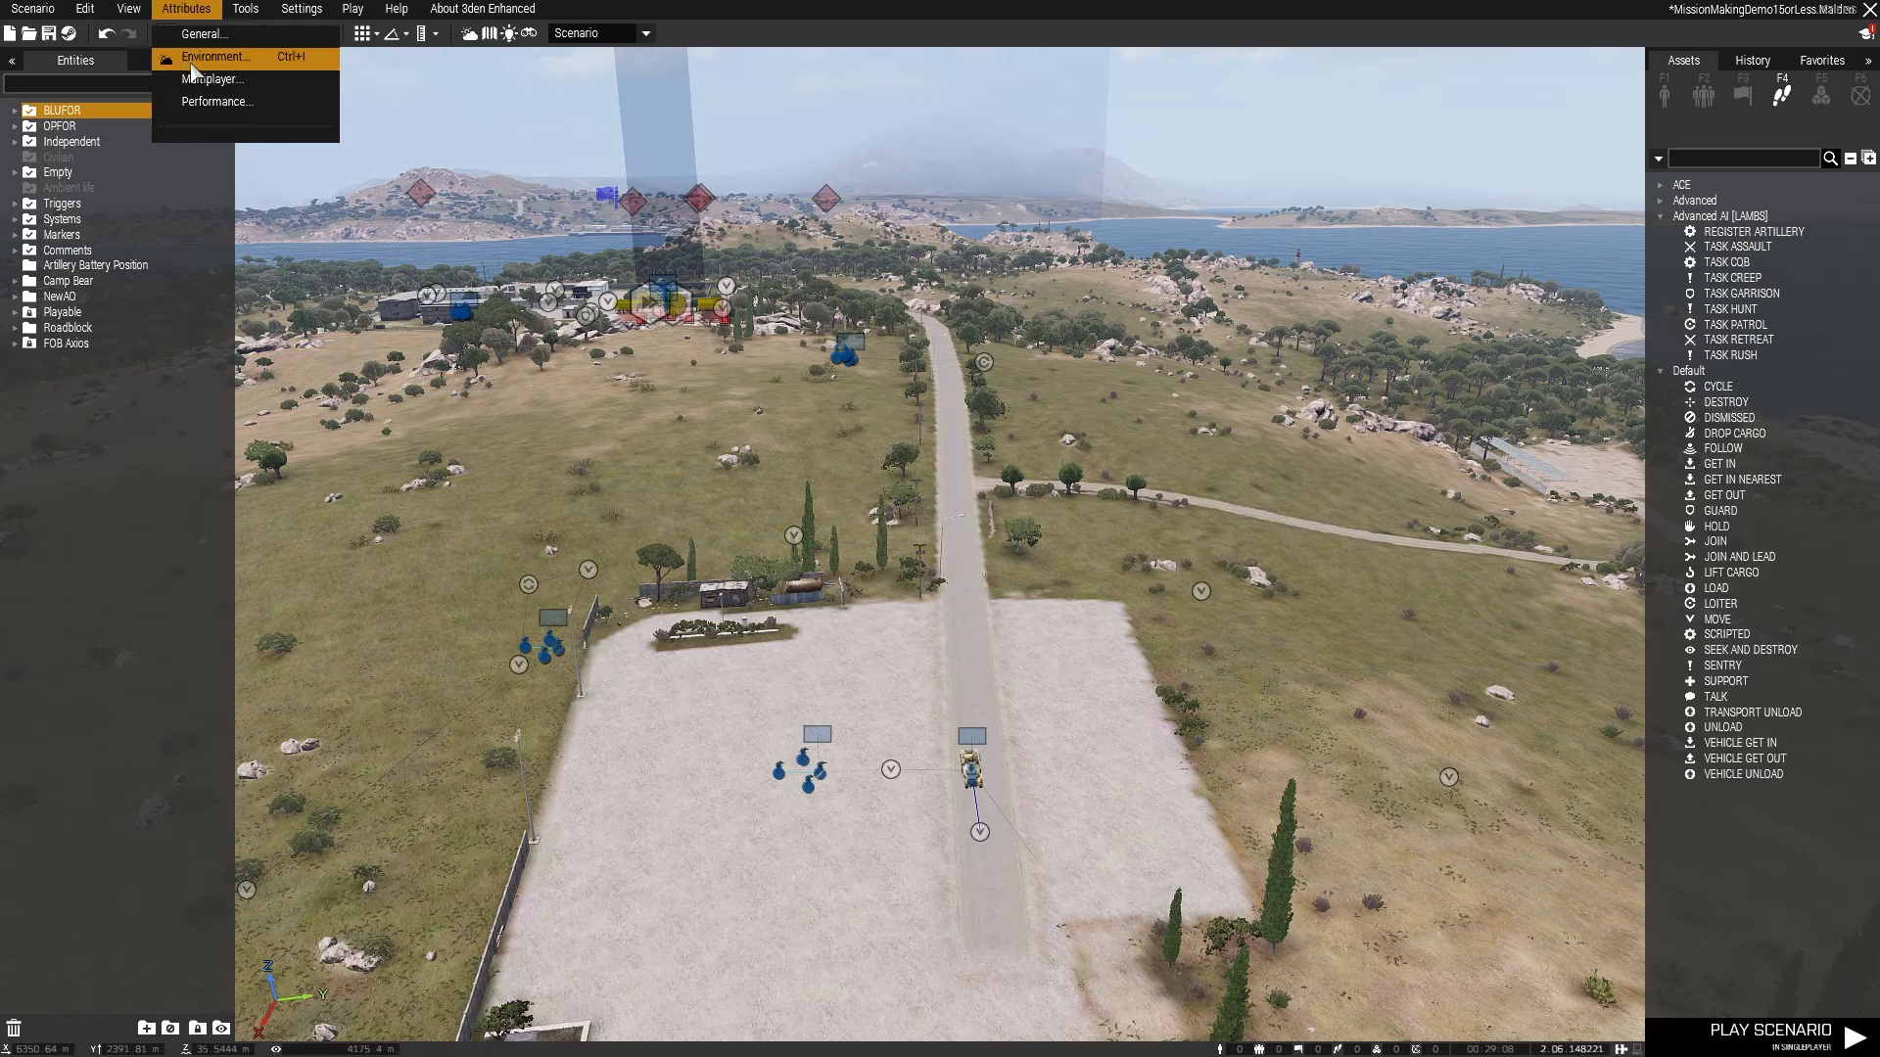
pyautogui.click(193, 60)
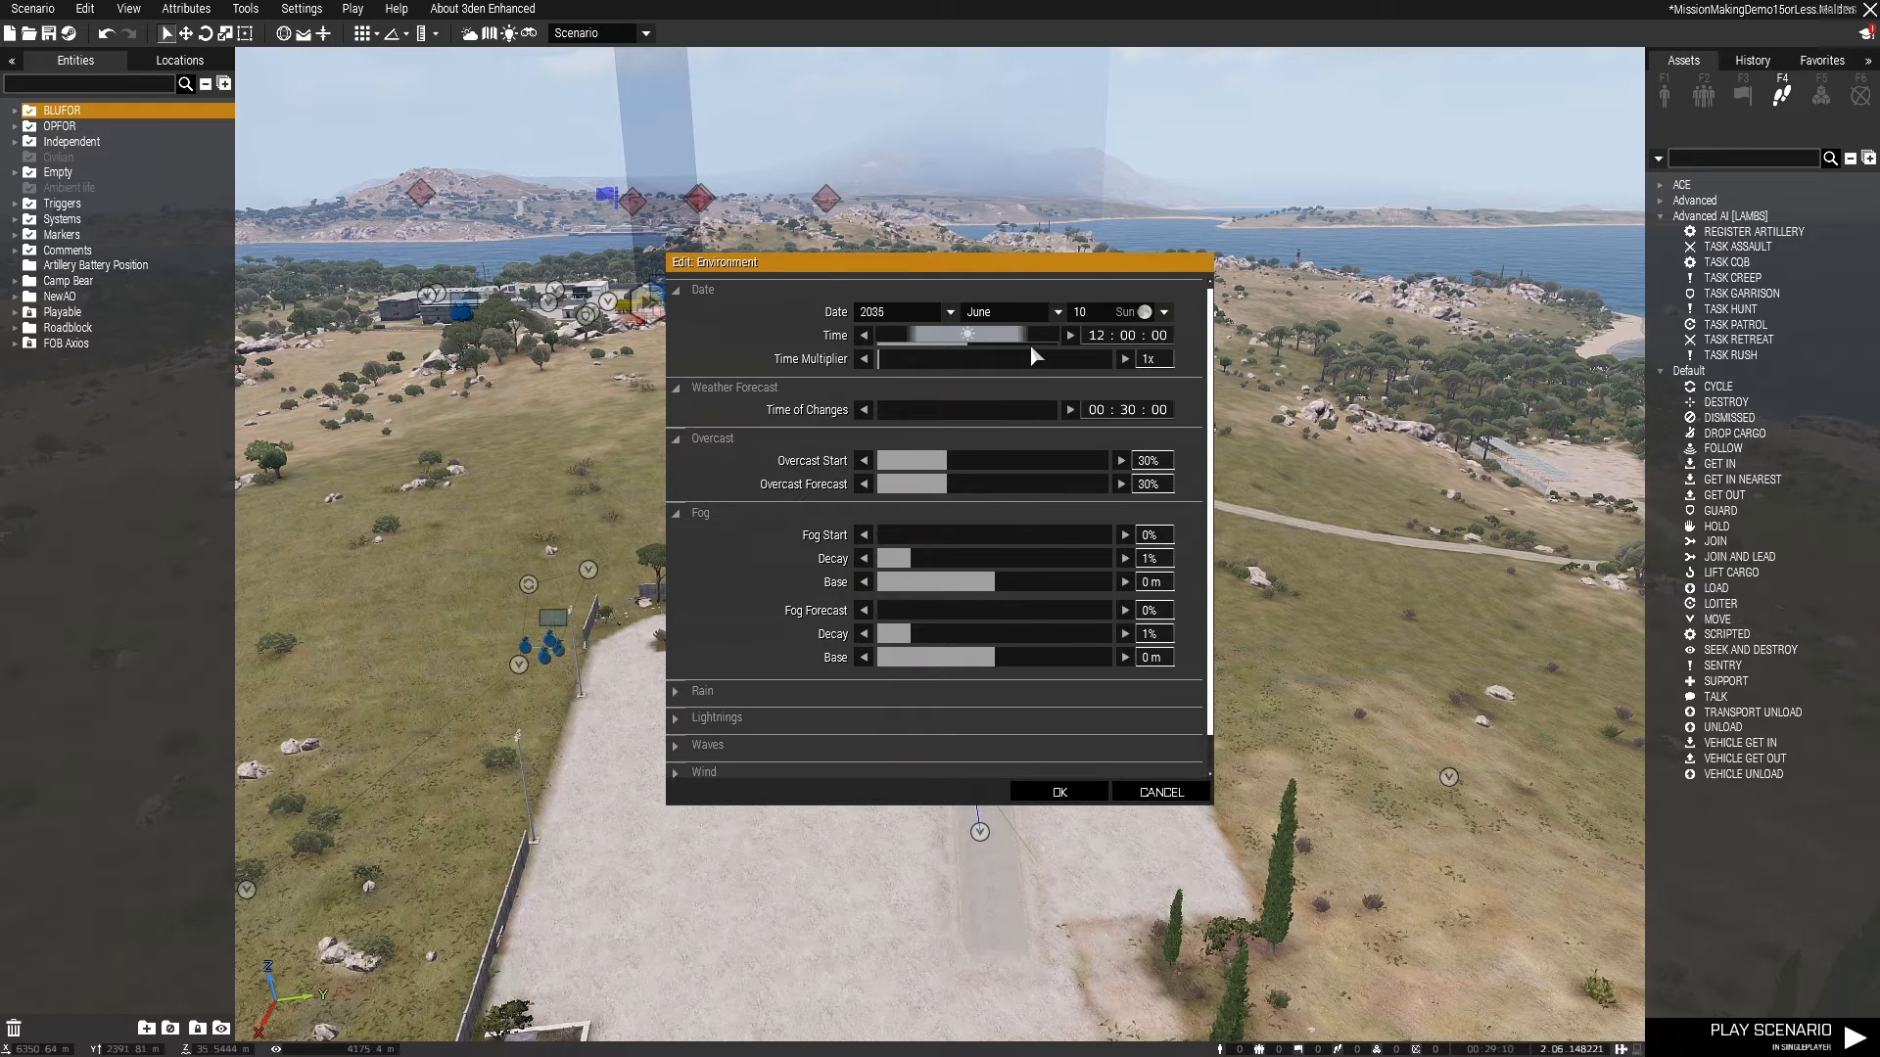
pyautogui.moveTo(1034, 345); pyautogui.dragTo(1042, 347)
pyautogui.click(1063, 791)
# Inspect the night lighting over the base, the coastline and the rocky mountain in the 3D view
pyautogui.scroll(3, 1107, 701)
pyautogui.scroll(-5, 1047, 624)
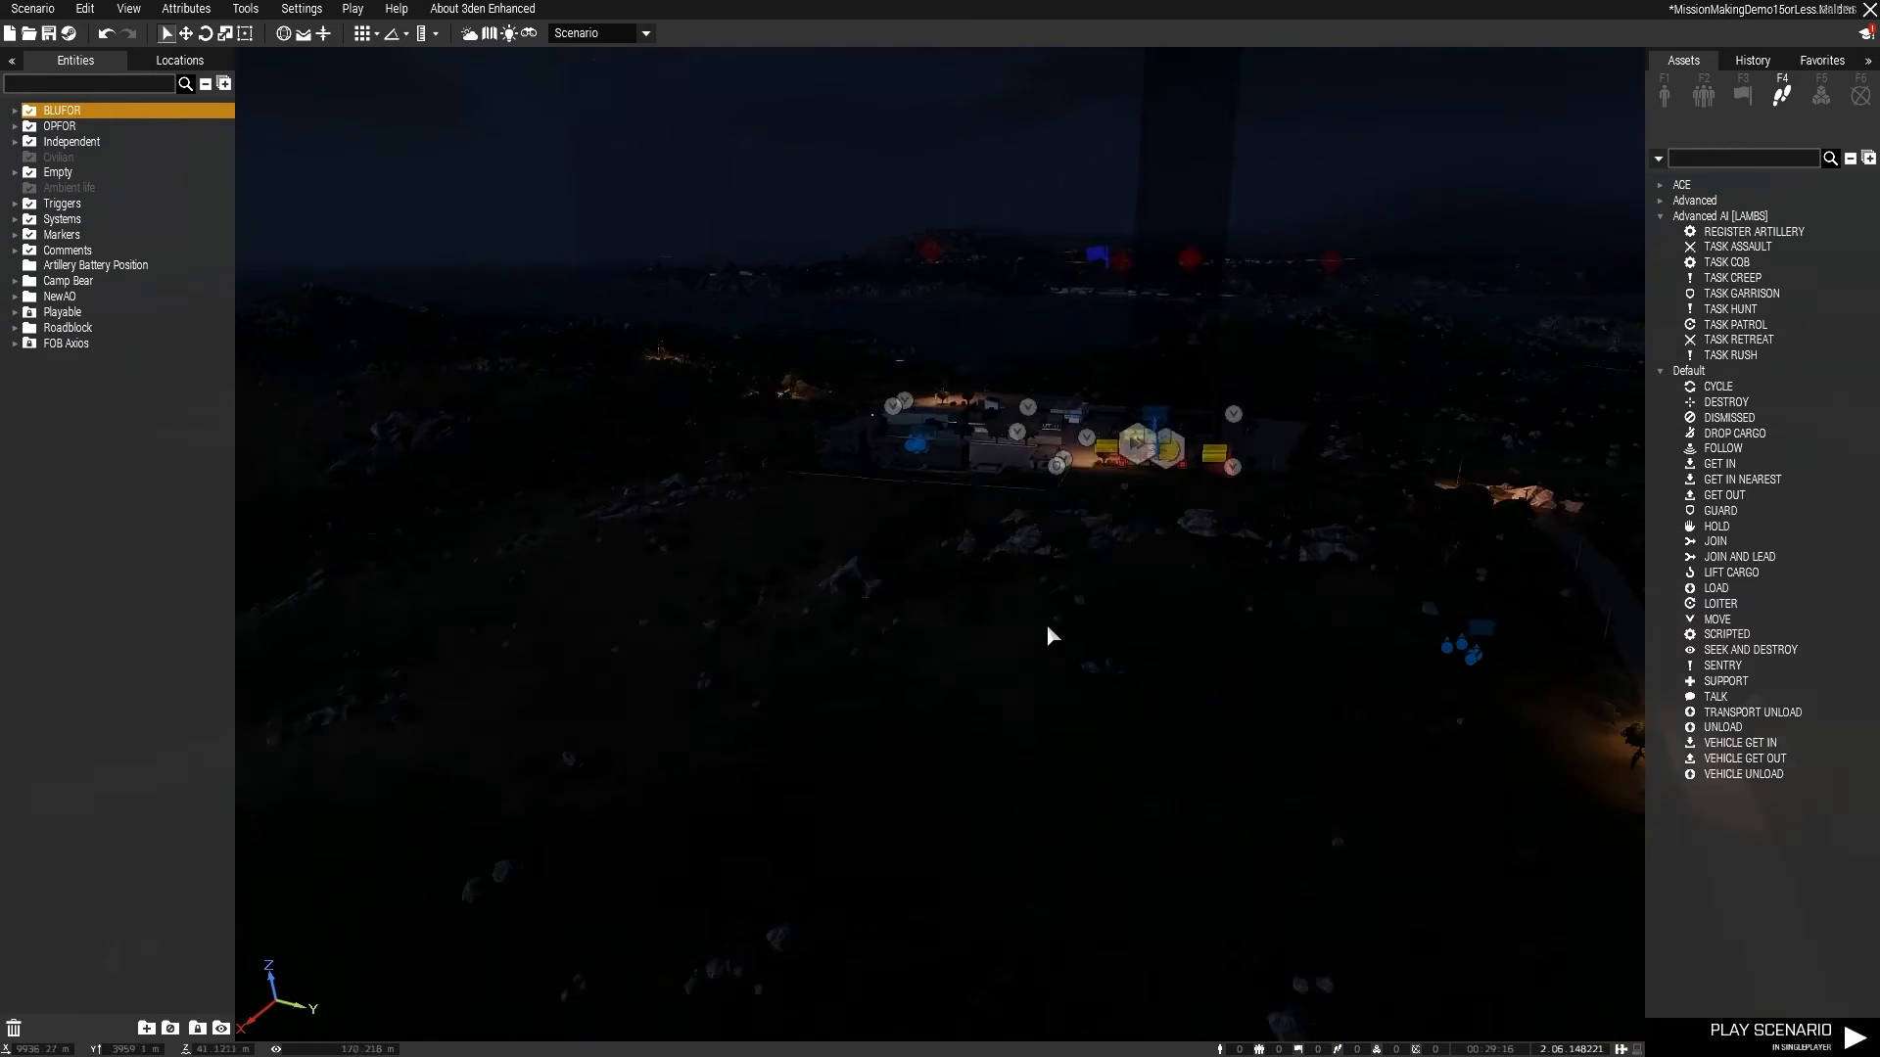
pyautogui.scroll(4, 1116, 625)
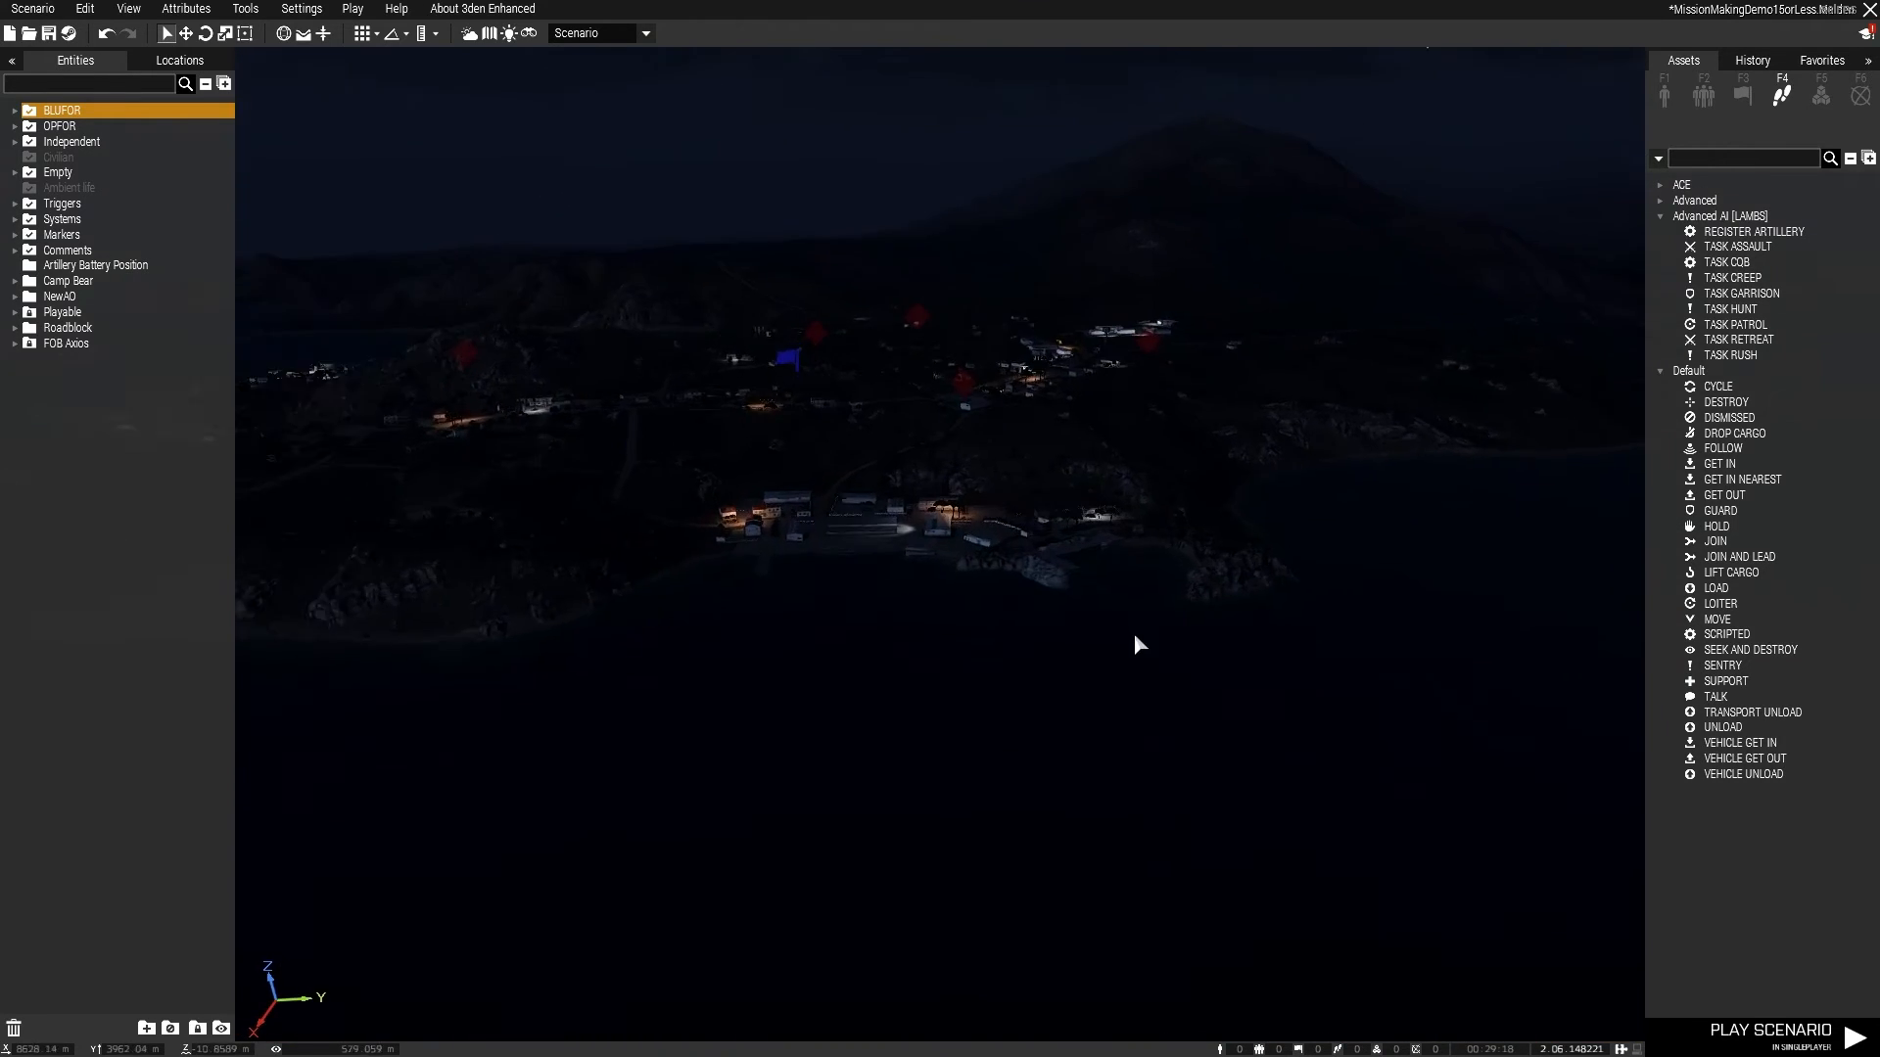
pyautogui.press('w')
pyautogui.moveTo(1185, 628); pyautogui.dragTo(1185, 604, button='right')
pyautogui.press('w')
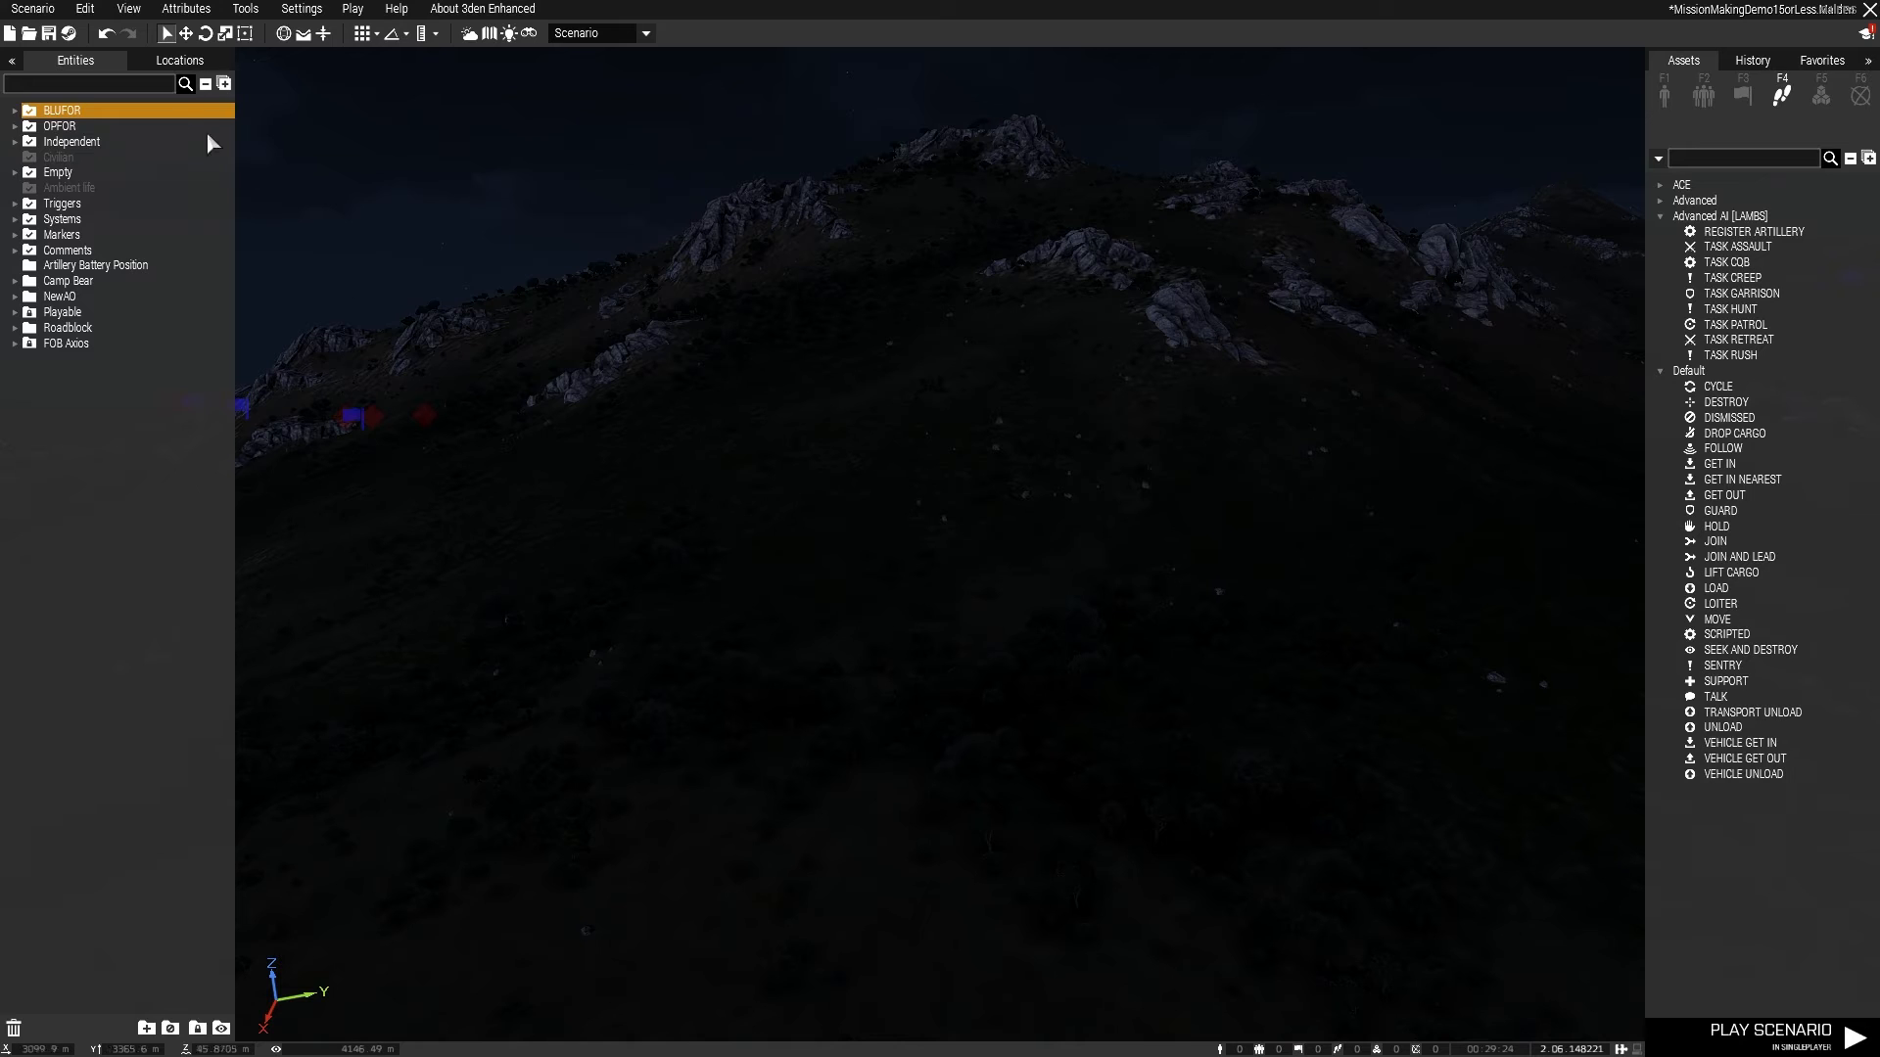
# Set the day of the scenario date to 26 June 2035 in the environment attributes
pyautogui.click(297, 12)
pyautogui.moveTo(198, 15)
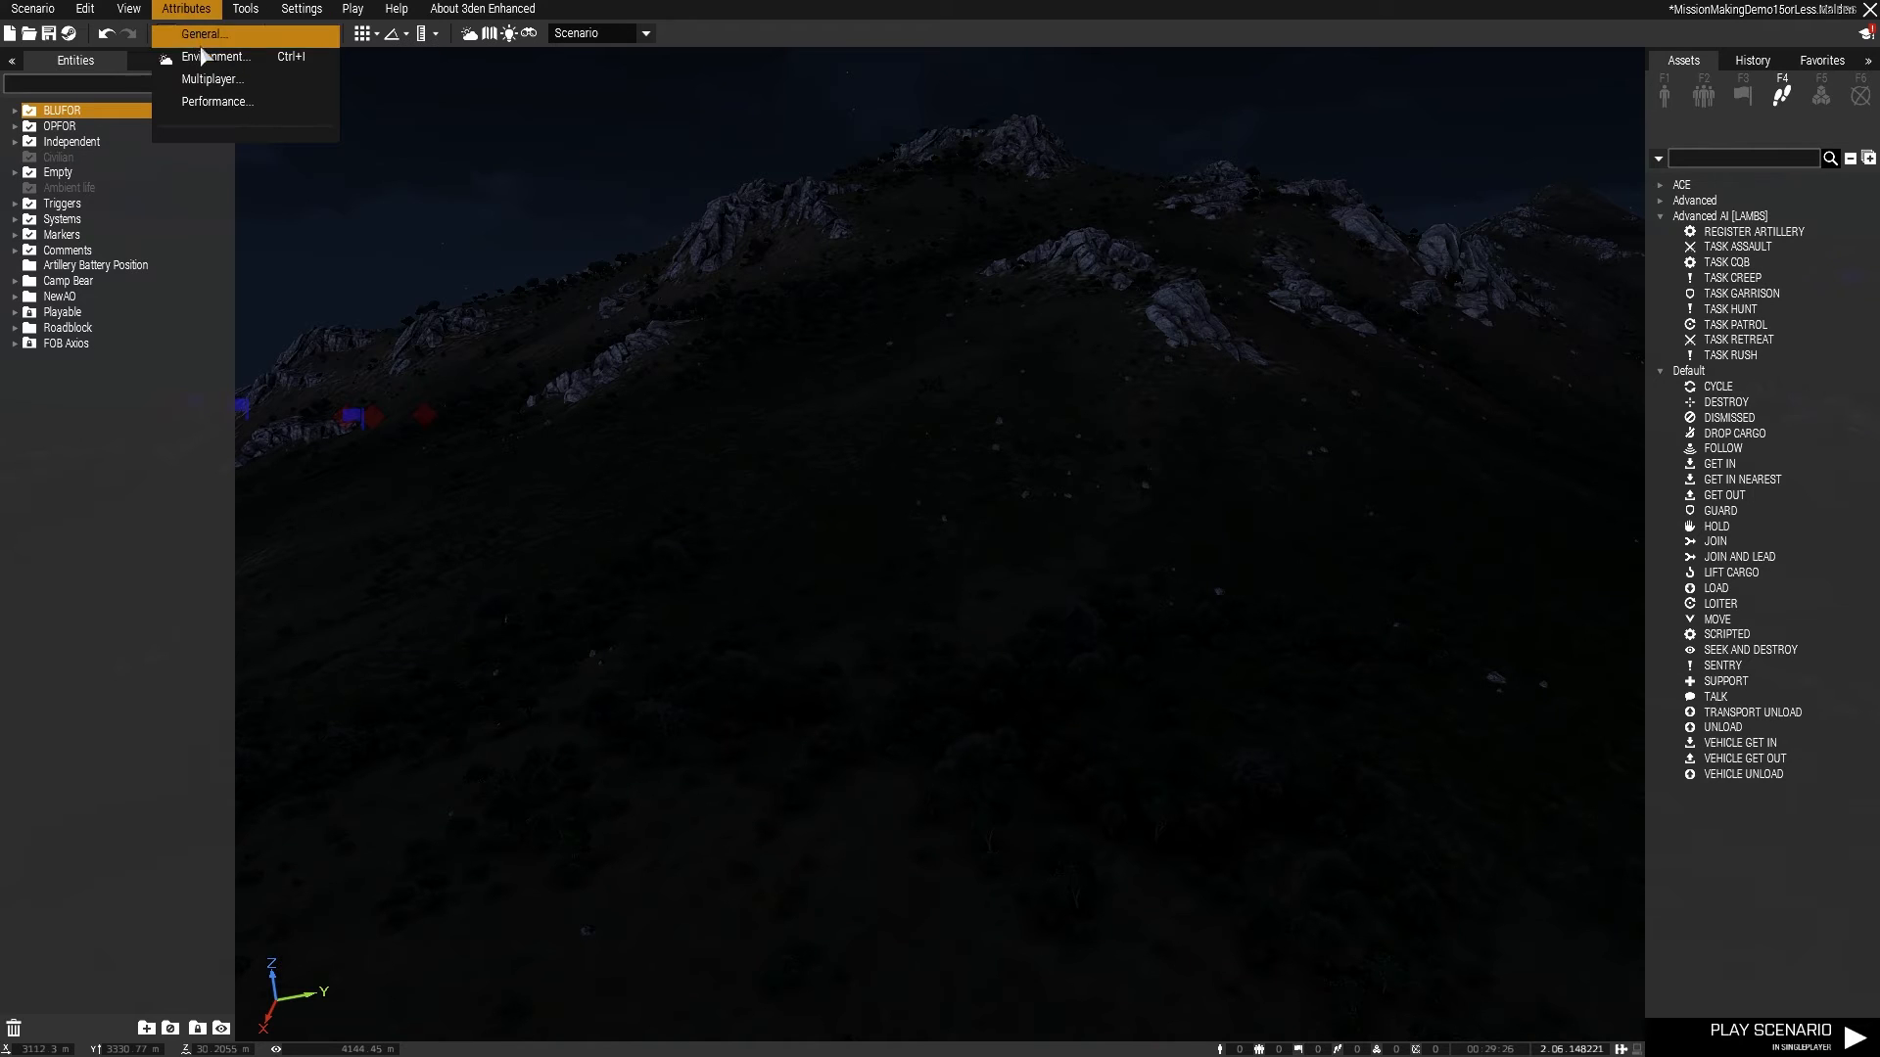
pyautogui.click(213, 57)
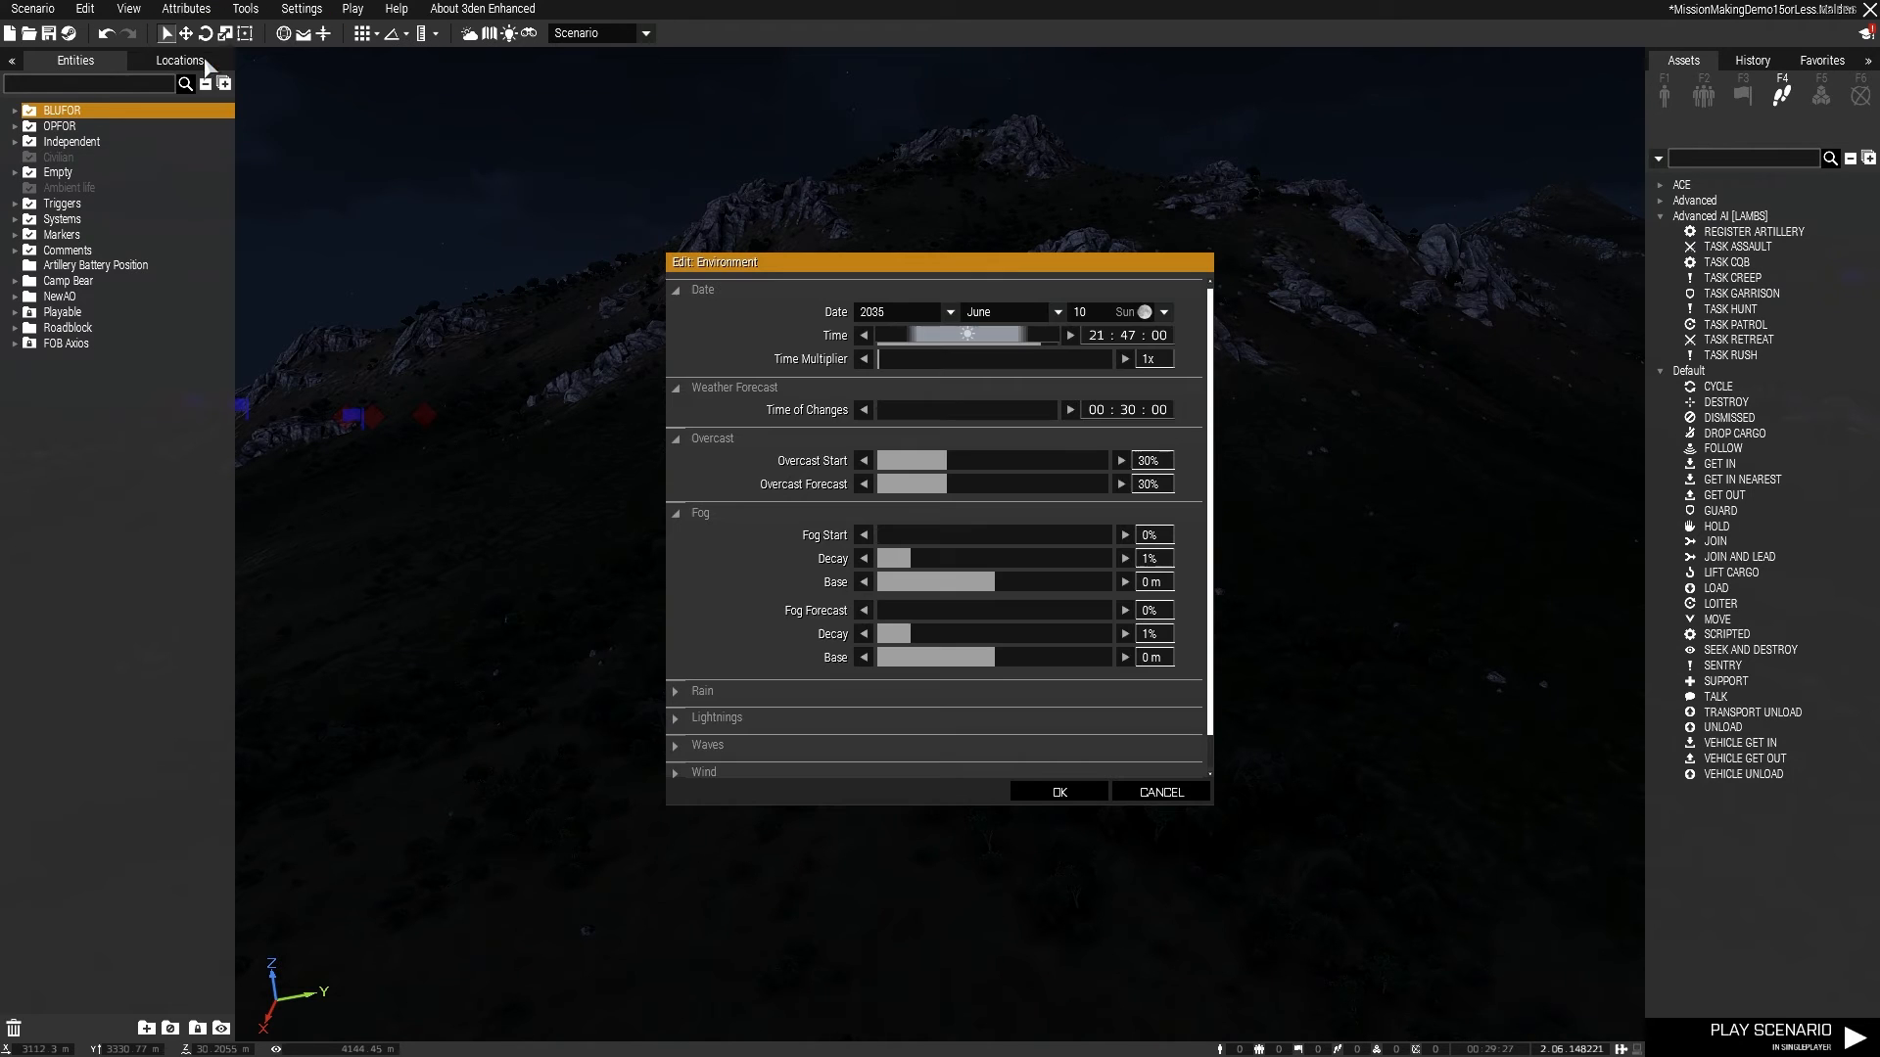
pyautogui.click(1164, 313)
pyautogui.moveTo(1173, 370); pyautogui.dragTo(1183, 476)
pyautogui.click(1124, 458)
pyautogui.click(1087, 795)
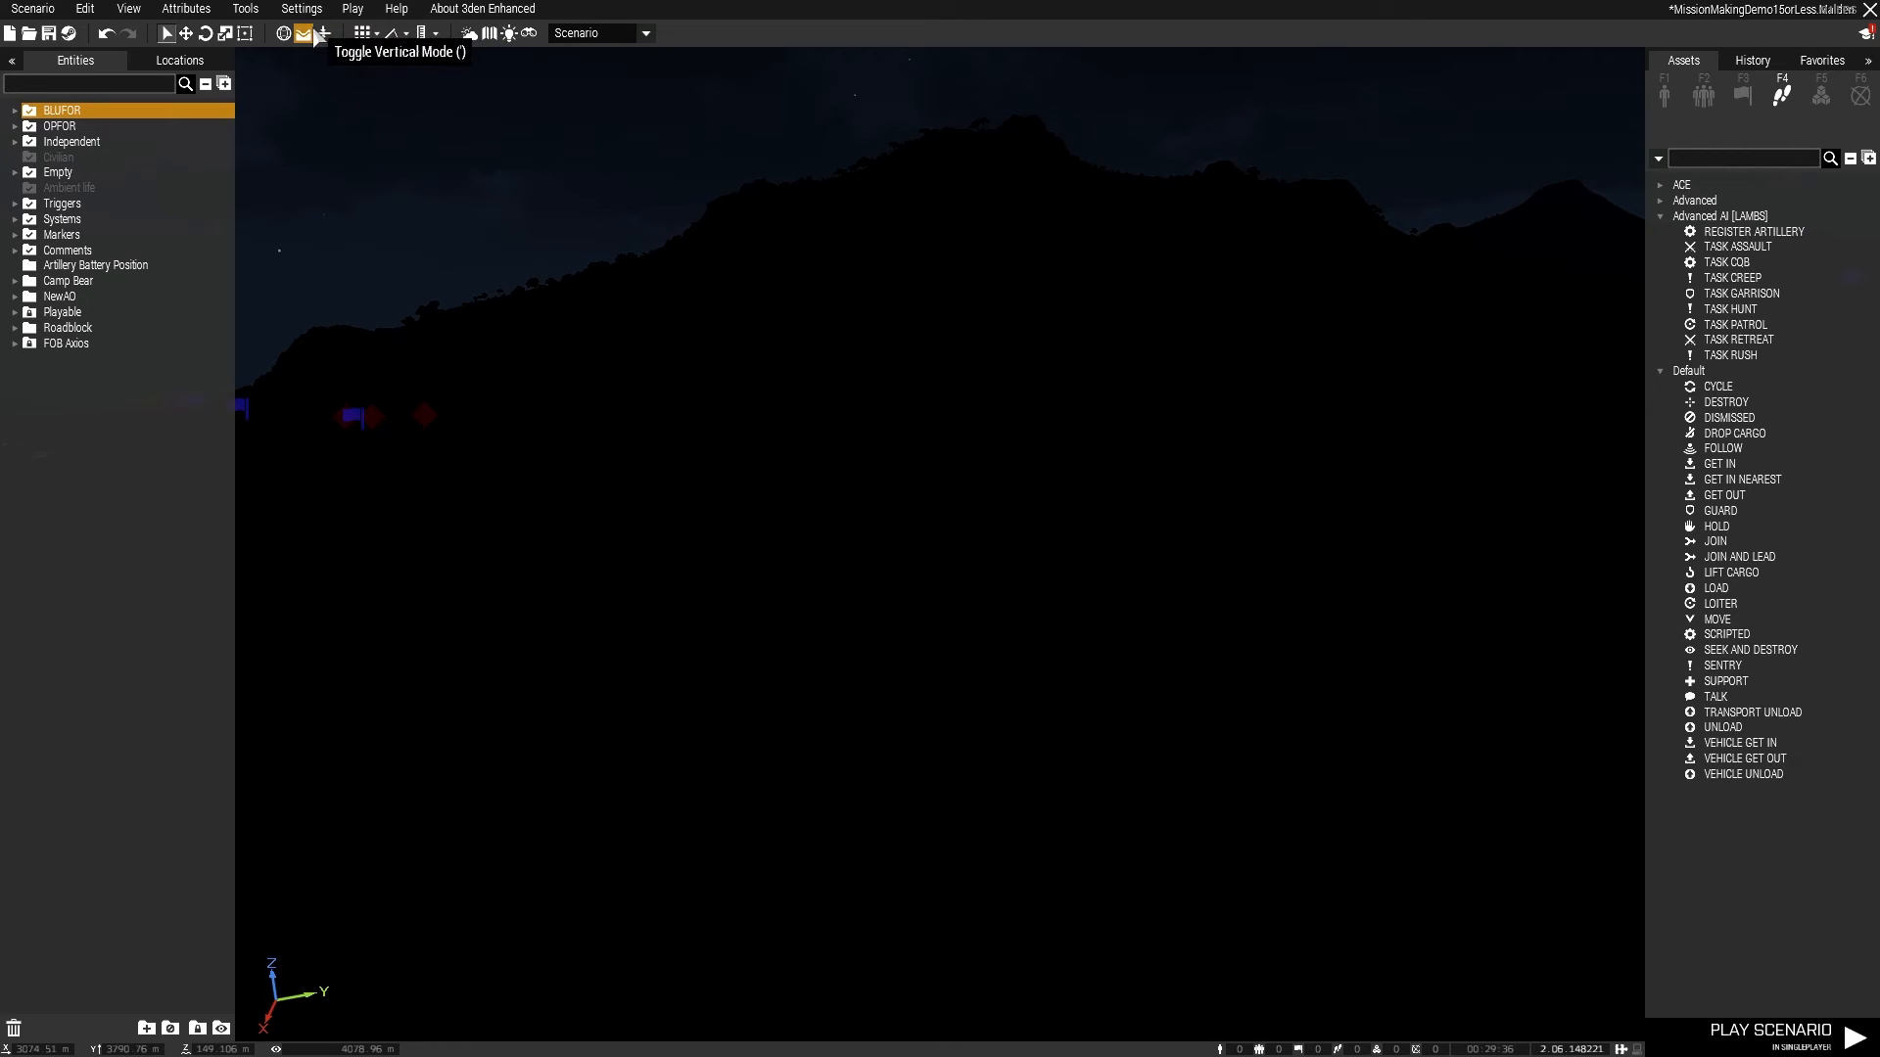
# Set the scenario date to the full-moon day, 10 June 2035, and confirm the environment attributes
pyautogui.click(301, 8)
pyautogui.click(186, 8)
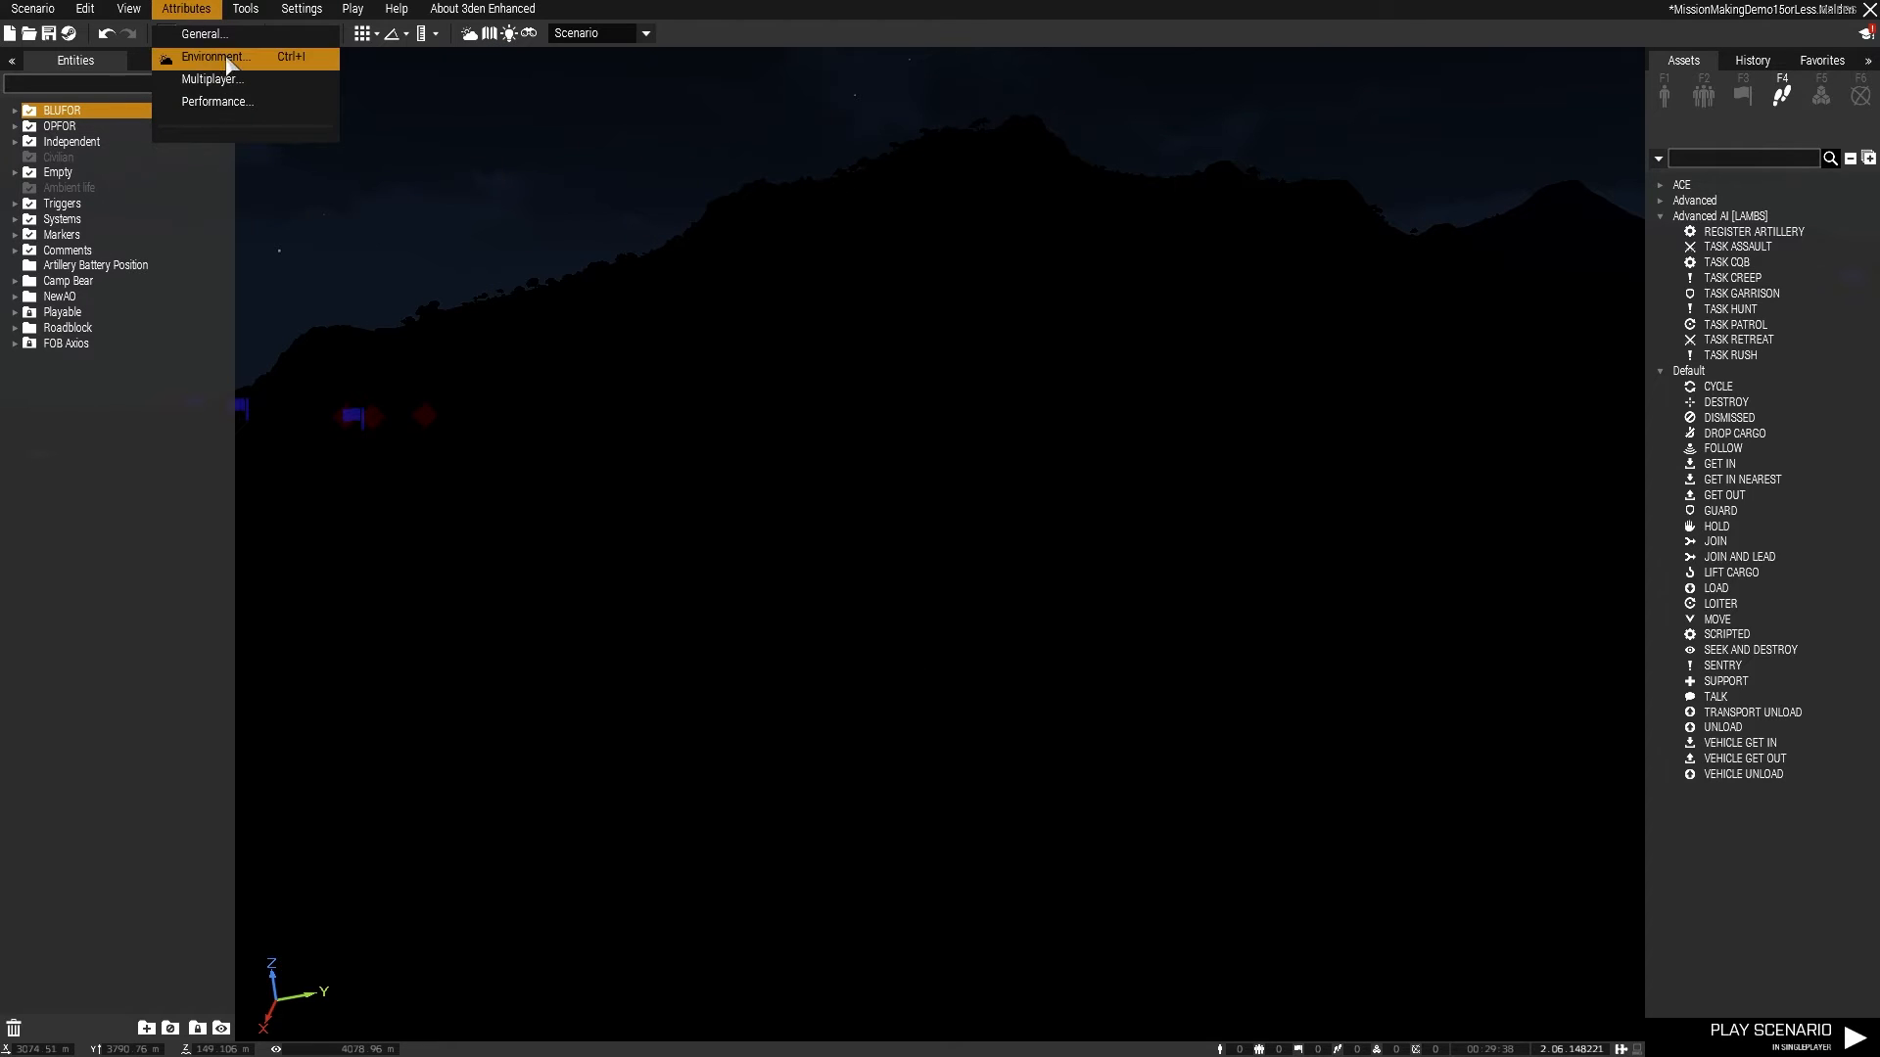
pyautogui.click(227, 59)
pyautogui.click(1166, 313)
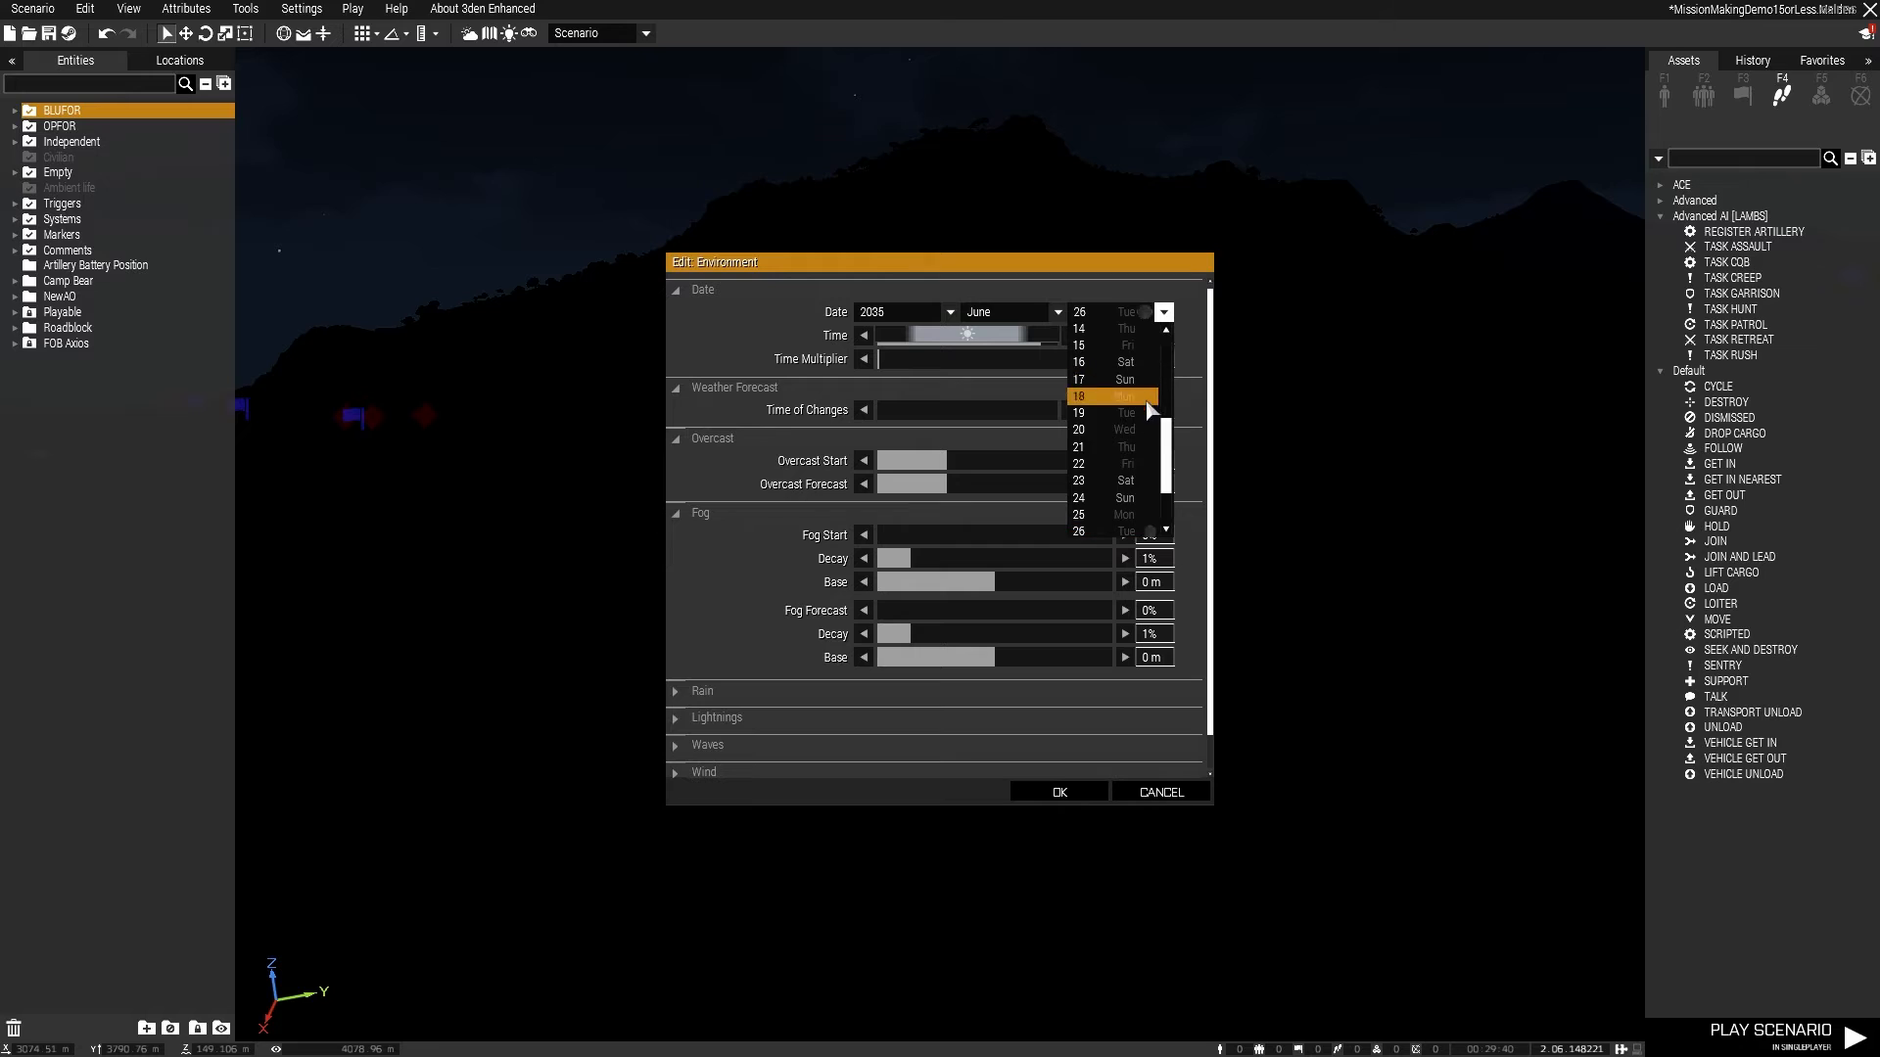
pyautogui.scroll(4, 1155, 431)
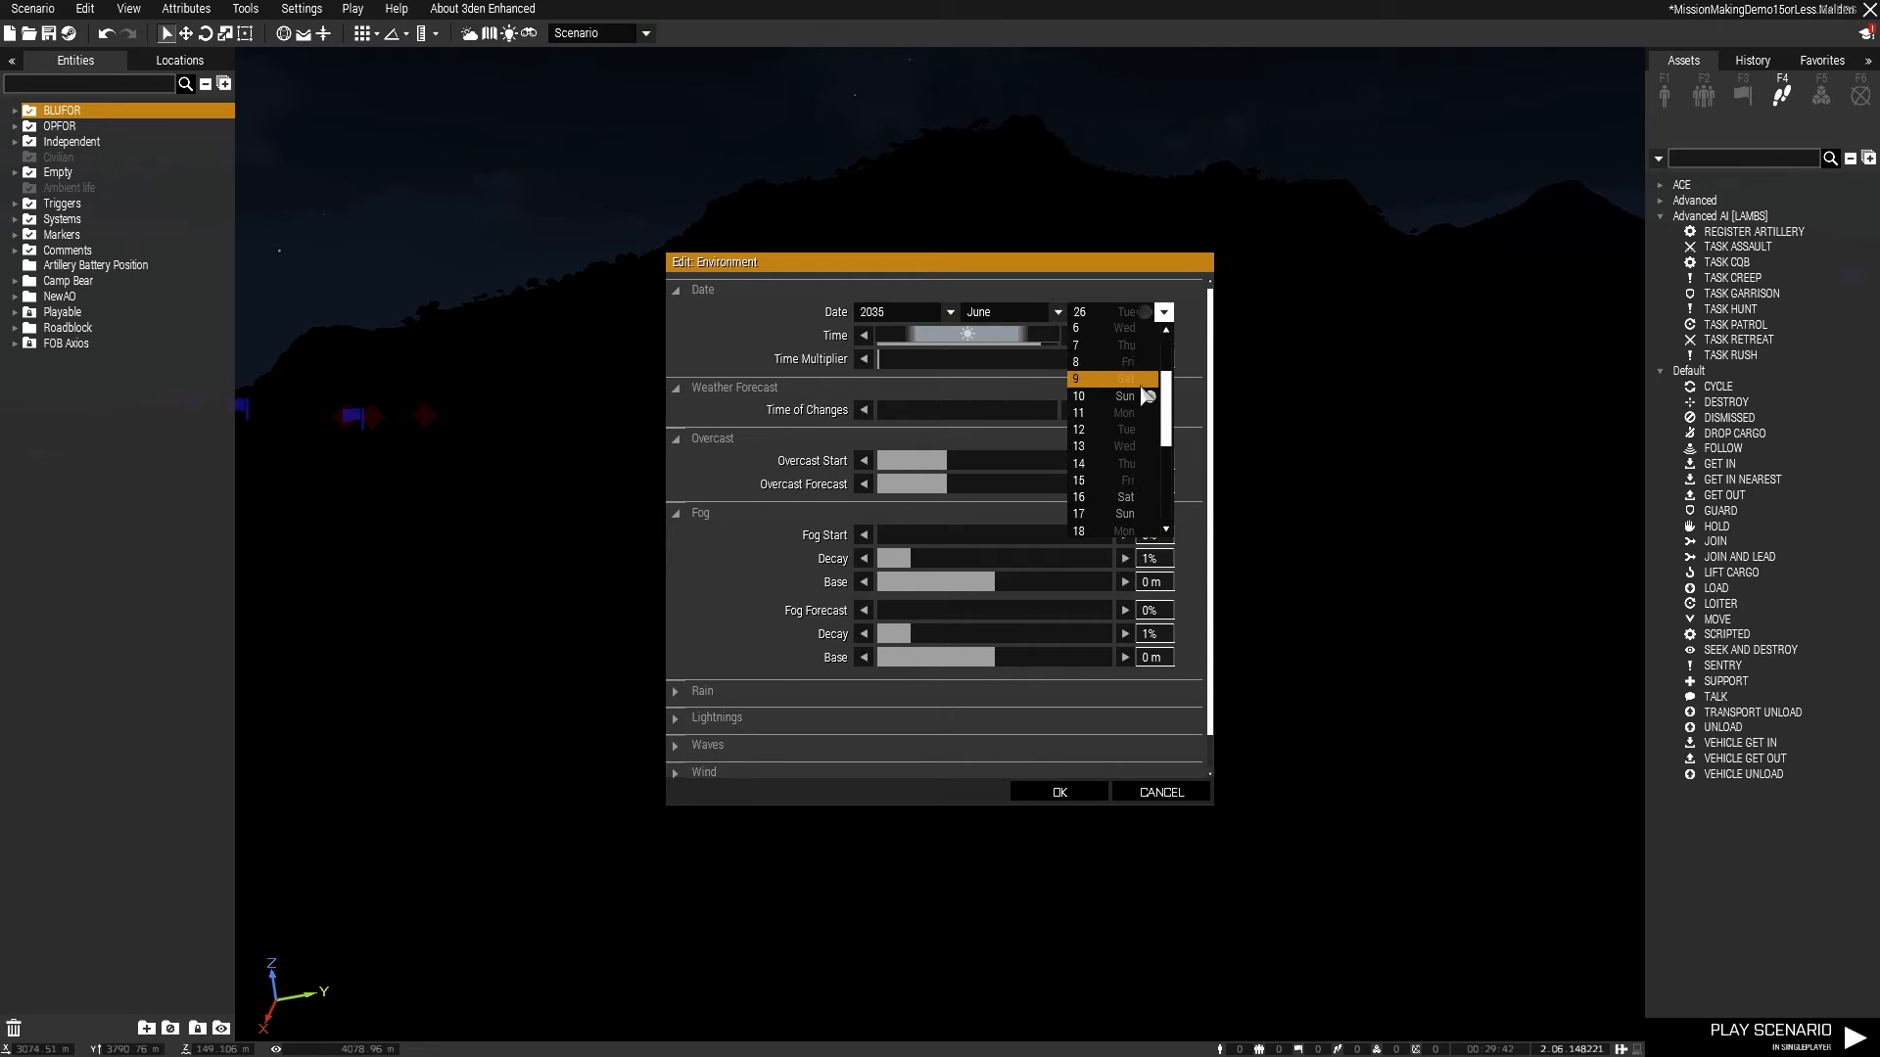
pyautogui.click(1153, 396)
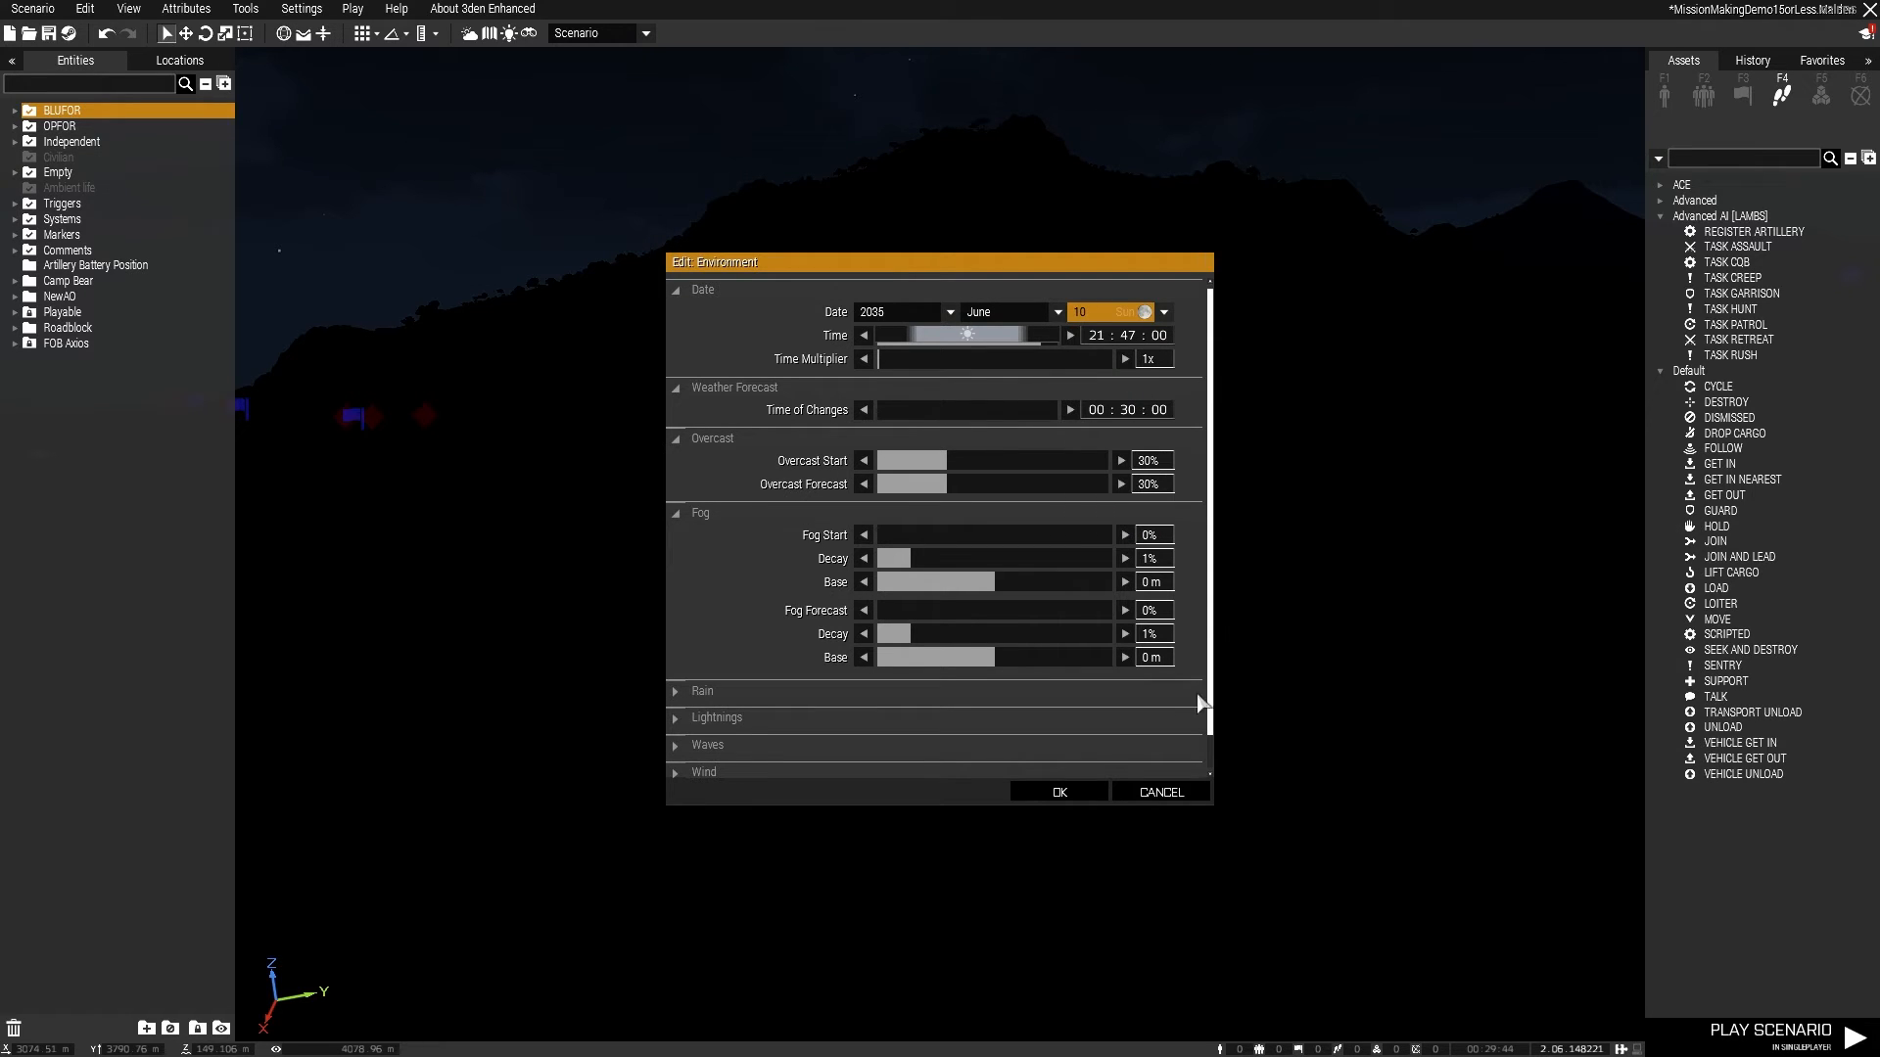
pyautogui.click(1065, 791)
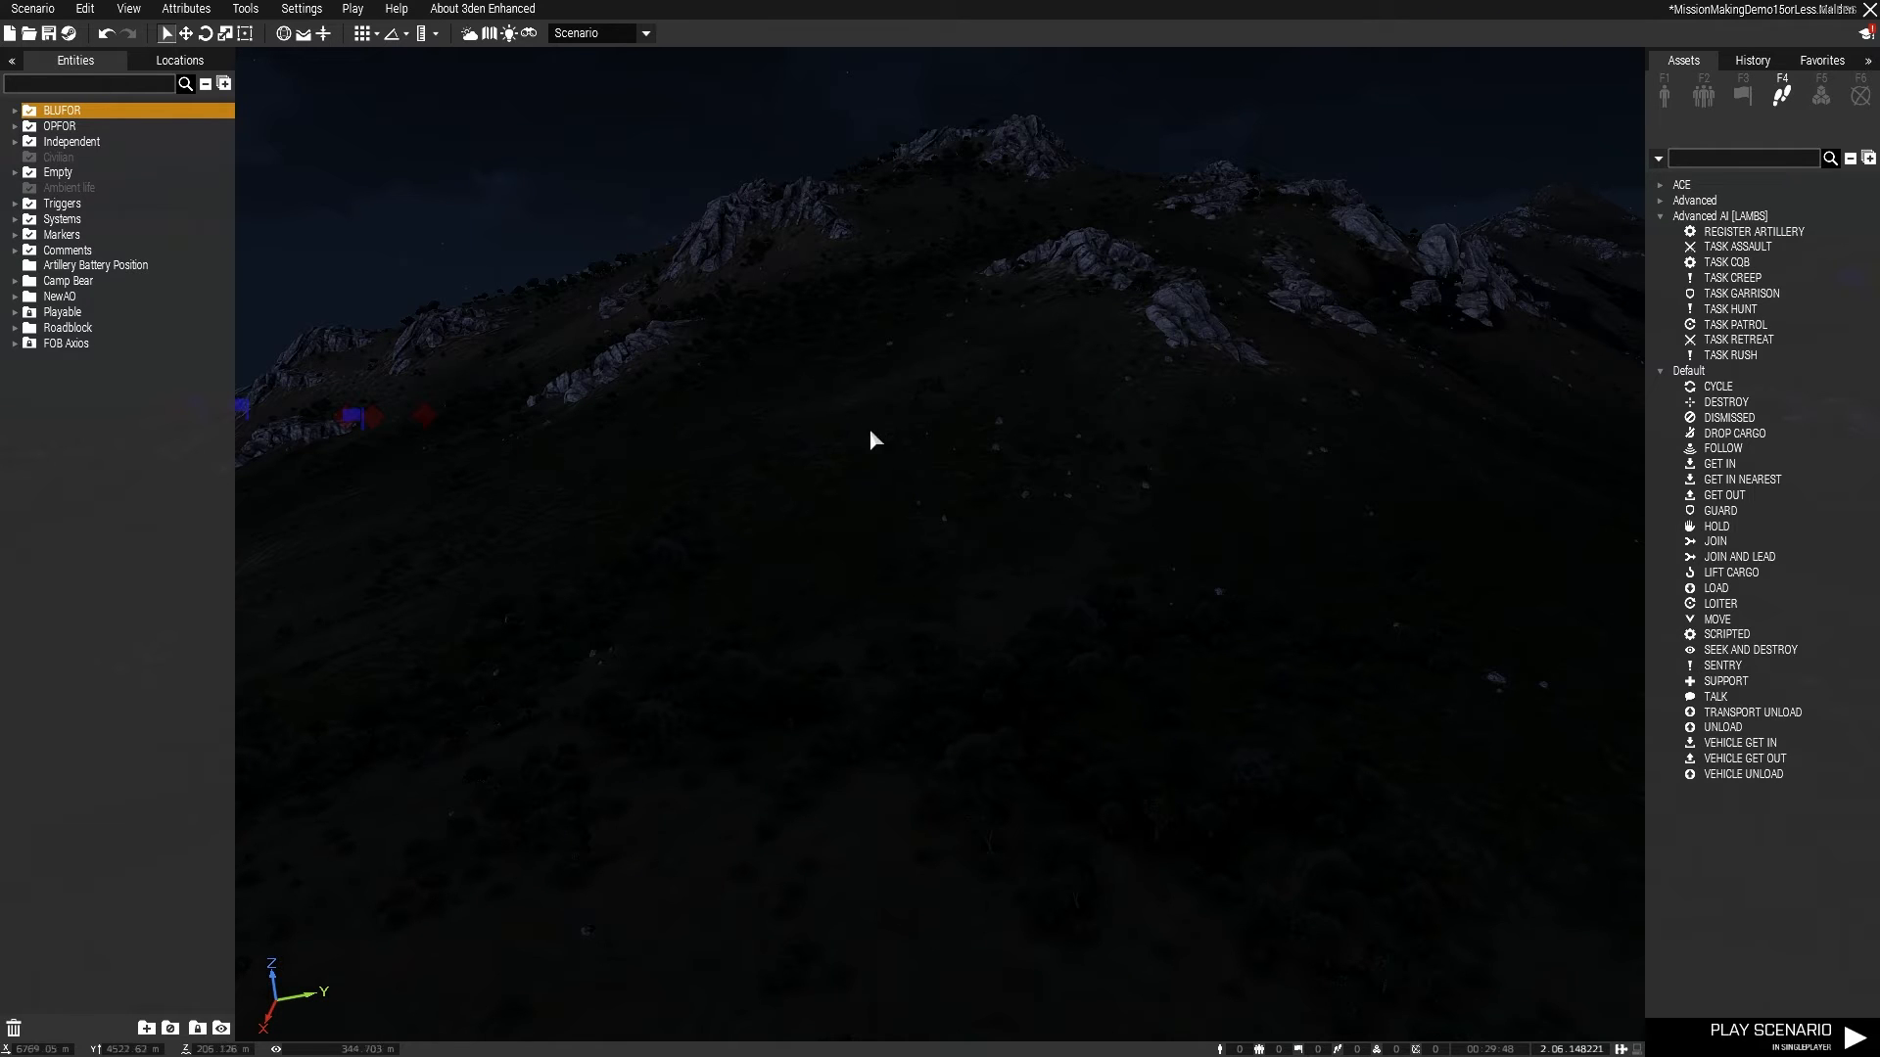
# Open the scenario's multiplayer attributes and examine the Type, Lobby and Respawn sections
pyautogui.click(186, 8)
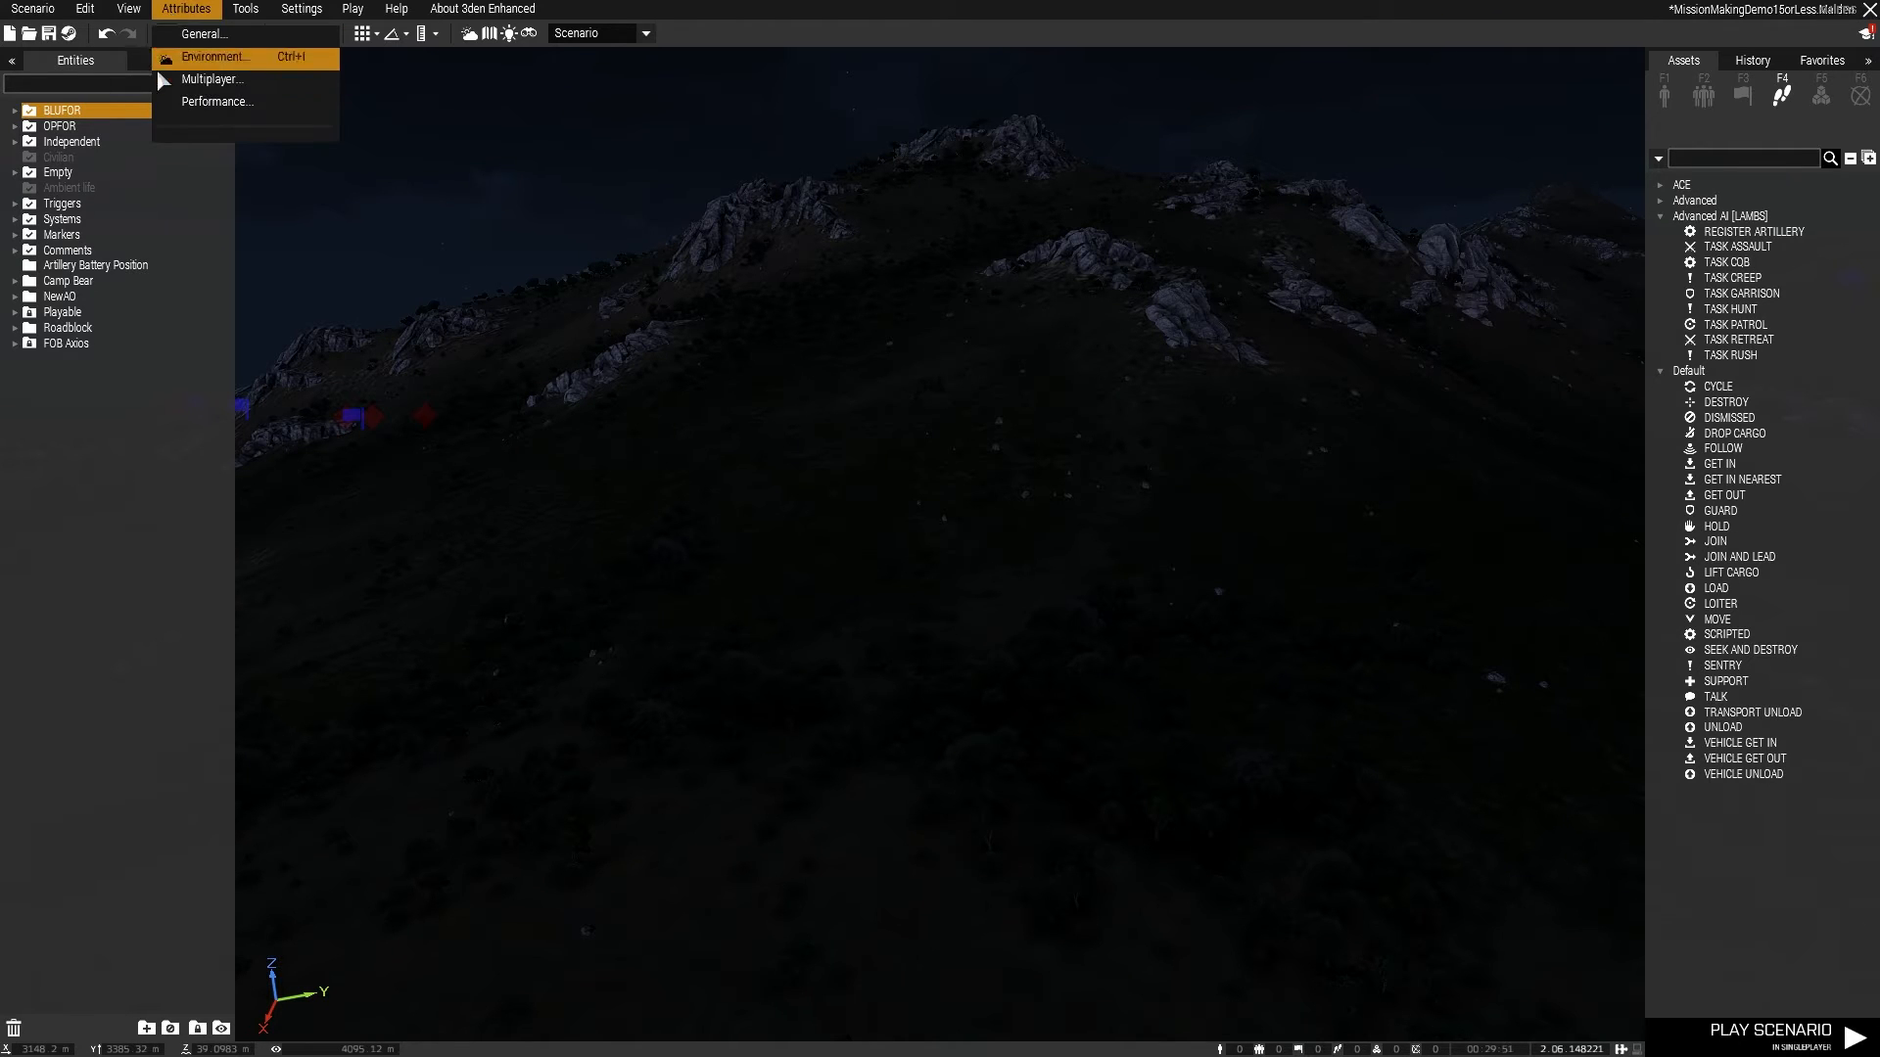
pyautogui.click(175, 82)
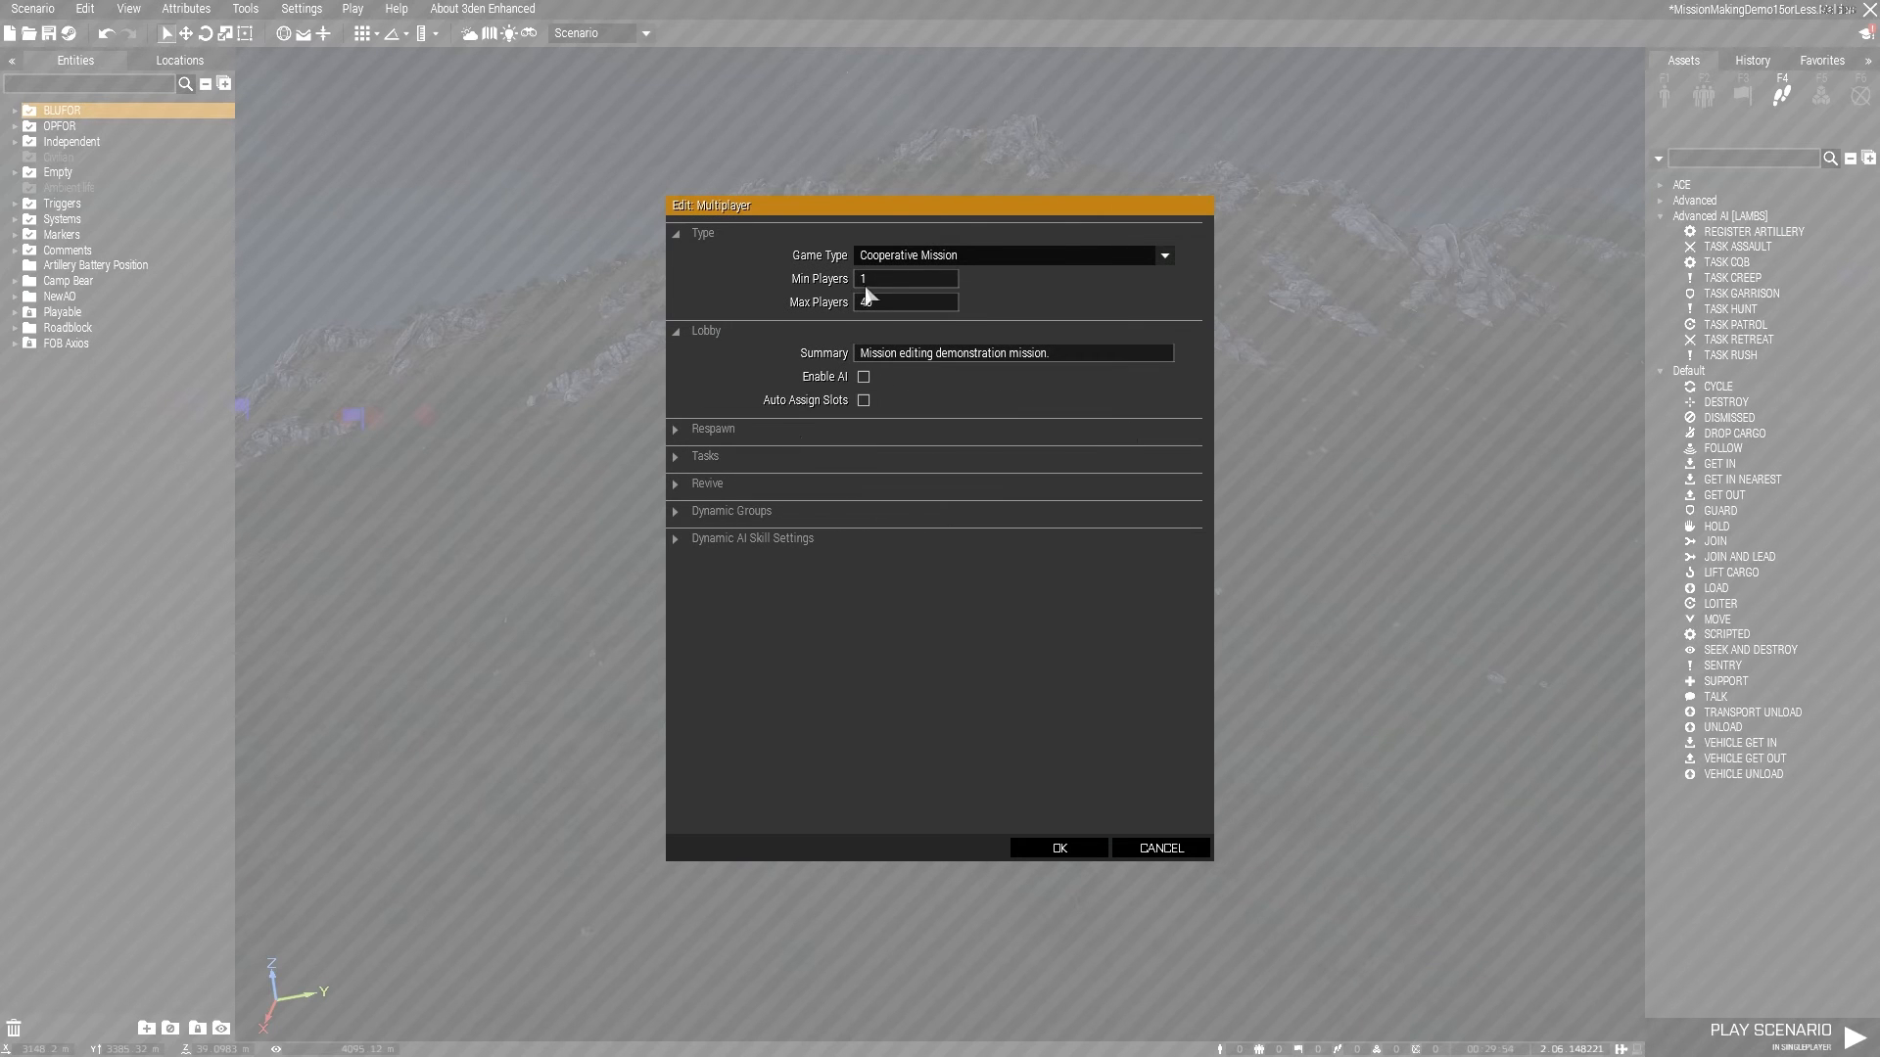
pyautogui.click(770, 431)
pyautogui.scroll(-2, 827, 524)
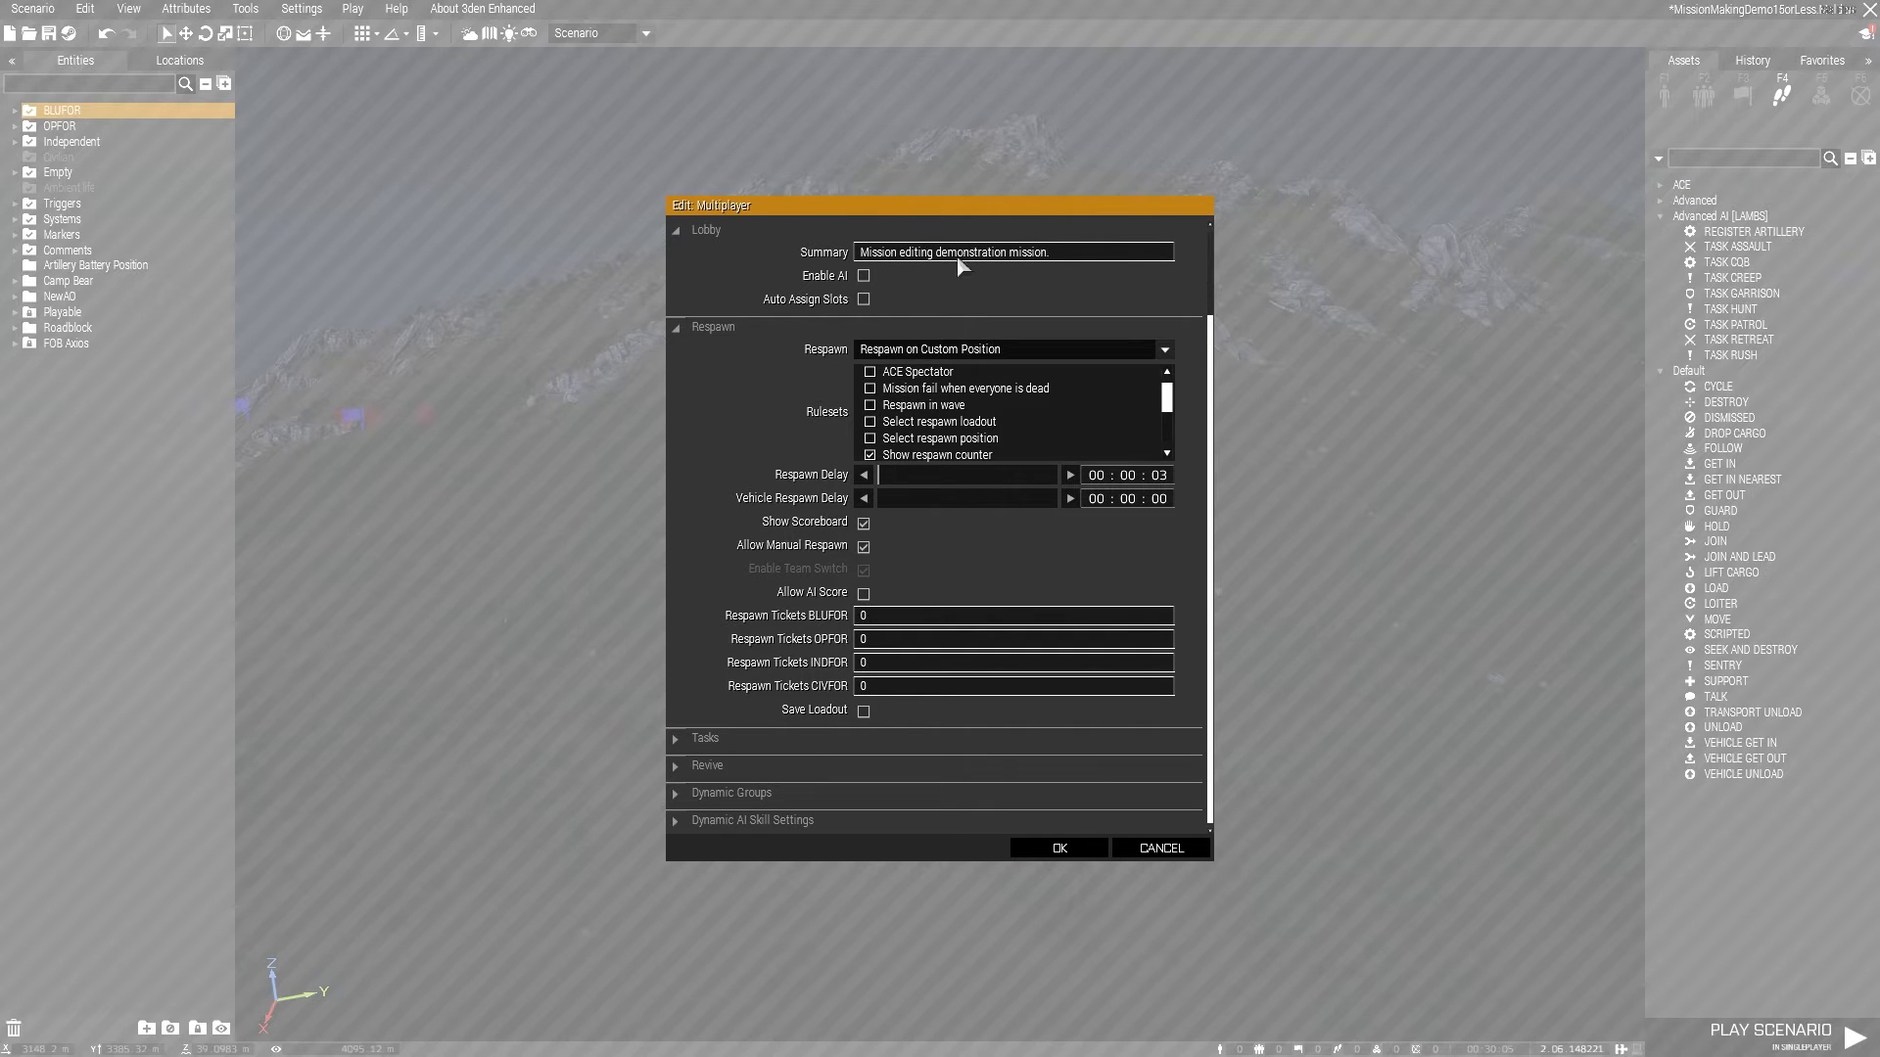
pyautogui.moveTo(848, 283)
# Review the available respawn types, including Disabled, and select Respawn on Custom Position
pyautogui.click(1165, 349)
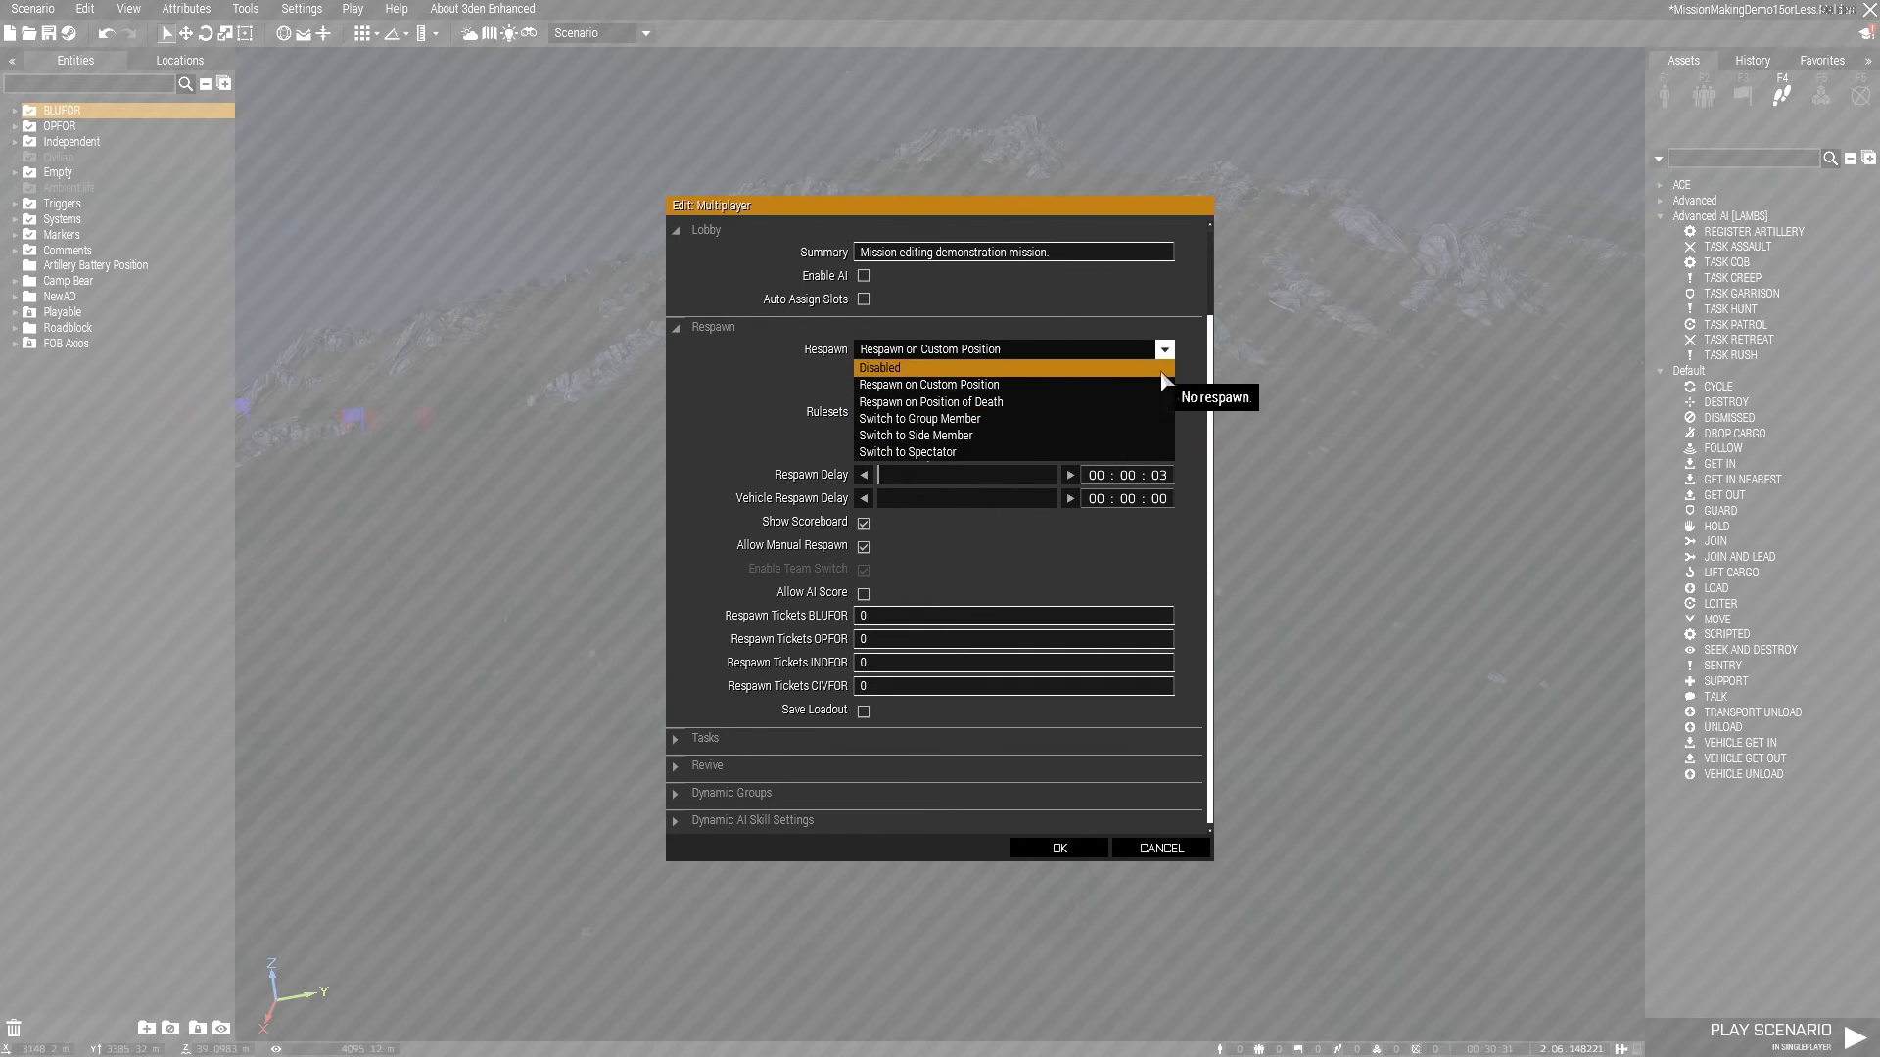
pyautogui.click(1170, 369)
pyautogui.click(1165, 349)
pyautogui.click(1100, 388)
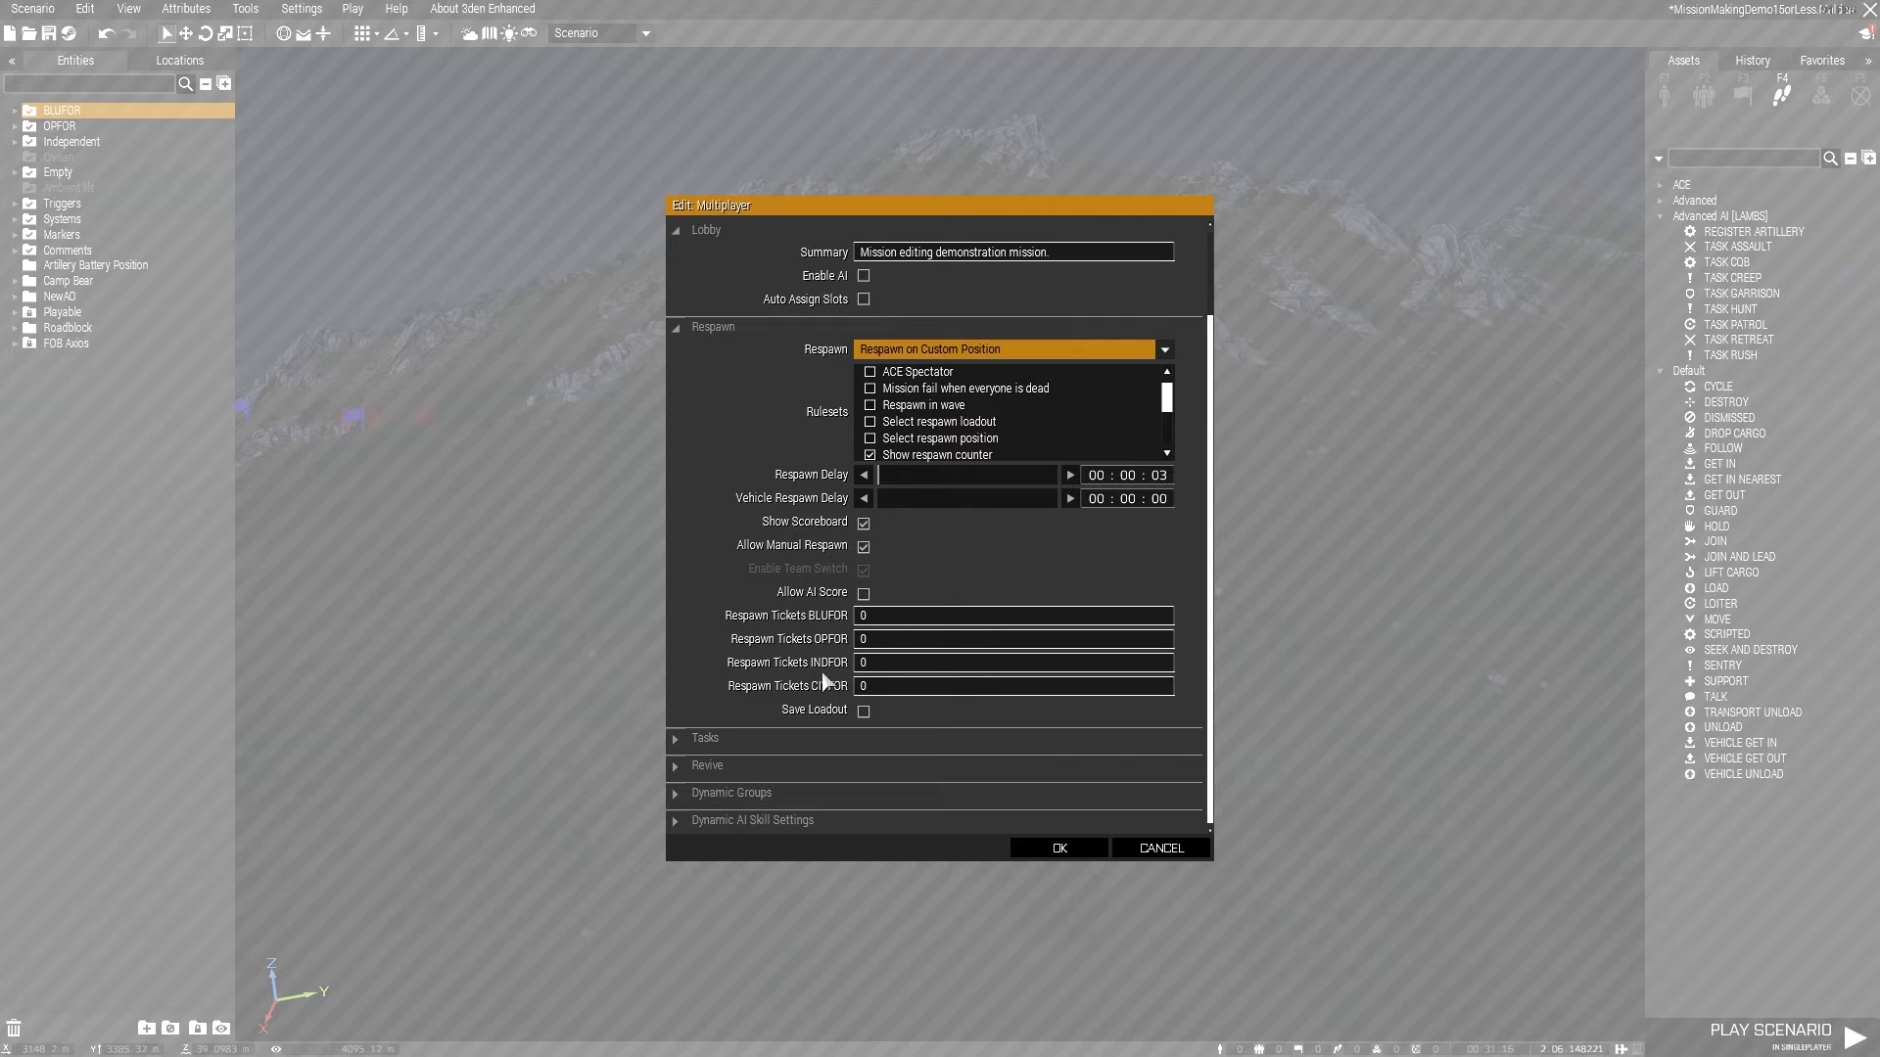
# Examine the Revive section of the multiplayer attributes, reviewing the incapacitation modes with Advanced kept and the required trait options
pyautogui.click(725, 764)
pyautogui.scroll(-3, 887, 708)
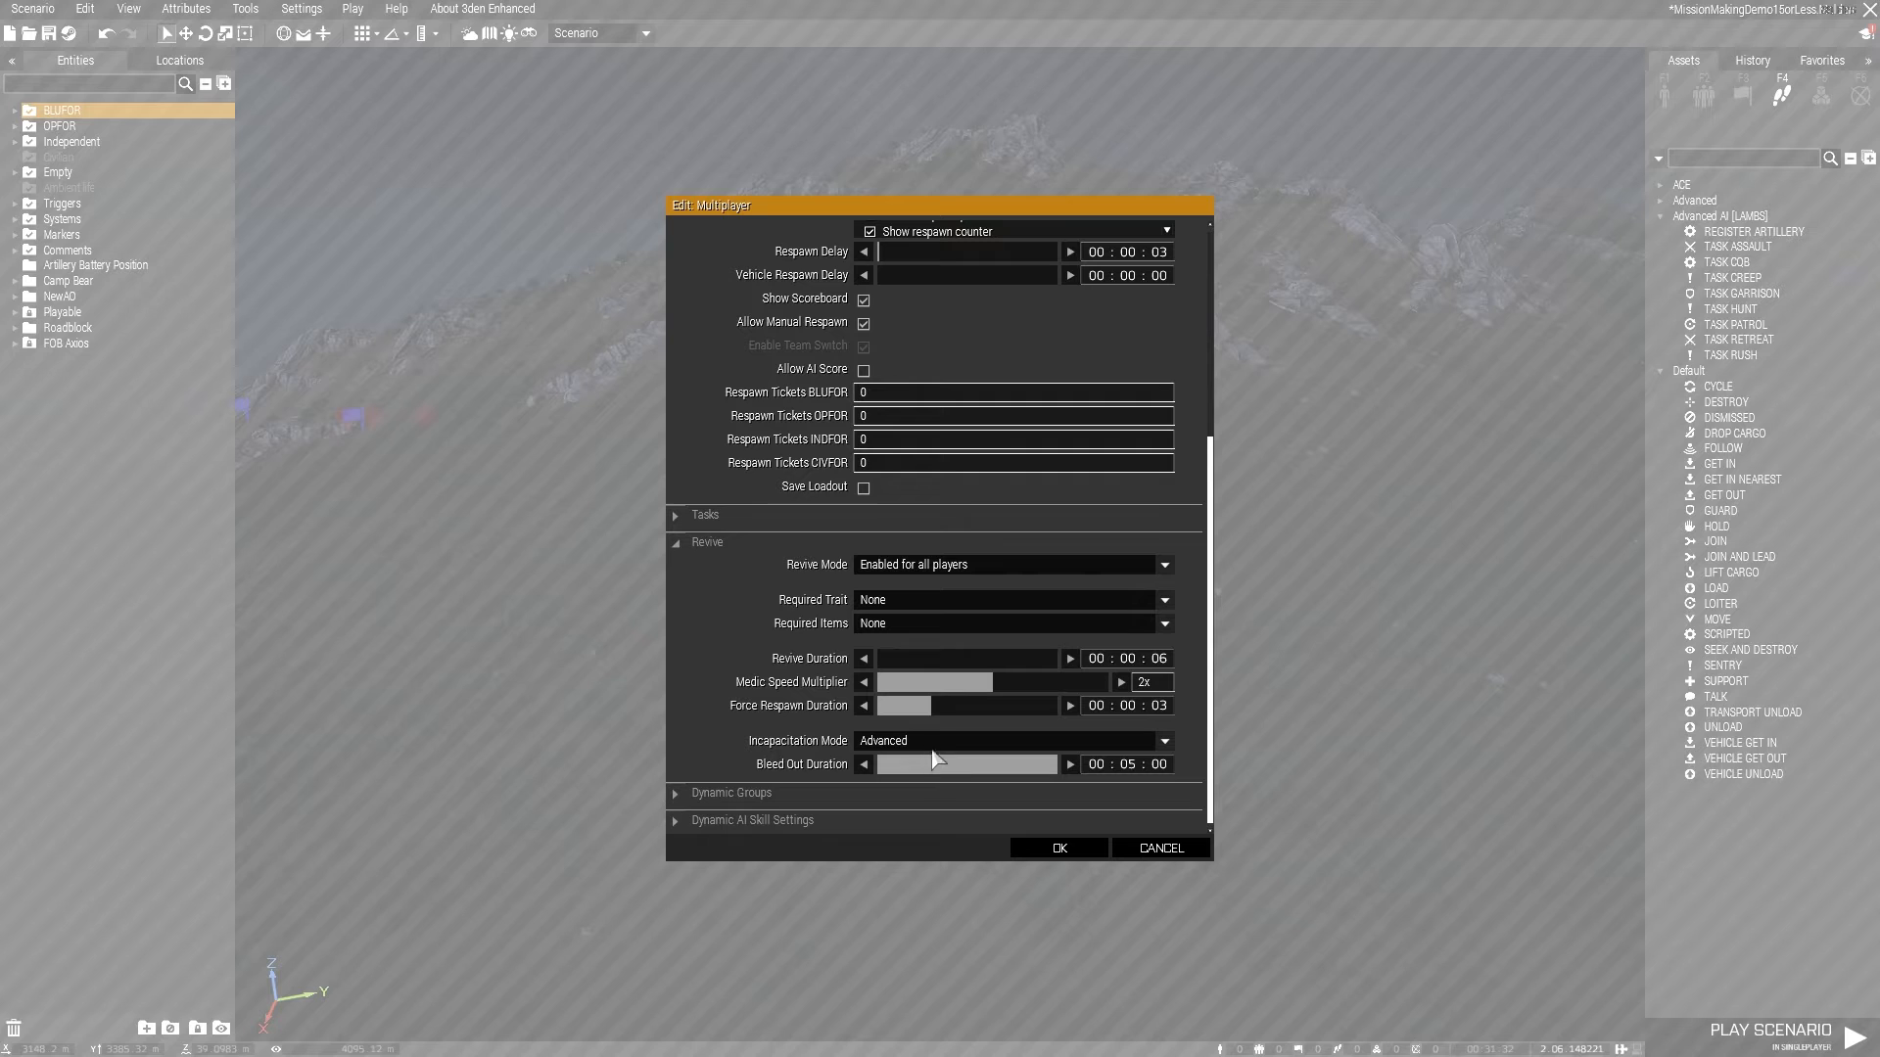
pyautogui.click(867, 742)
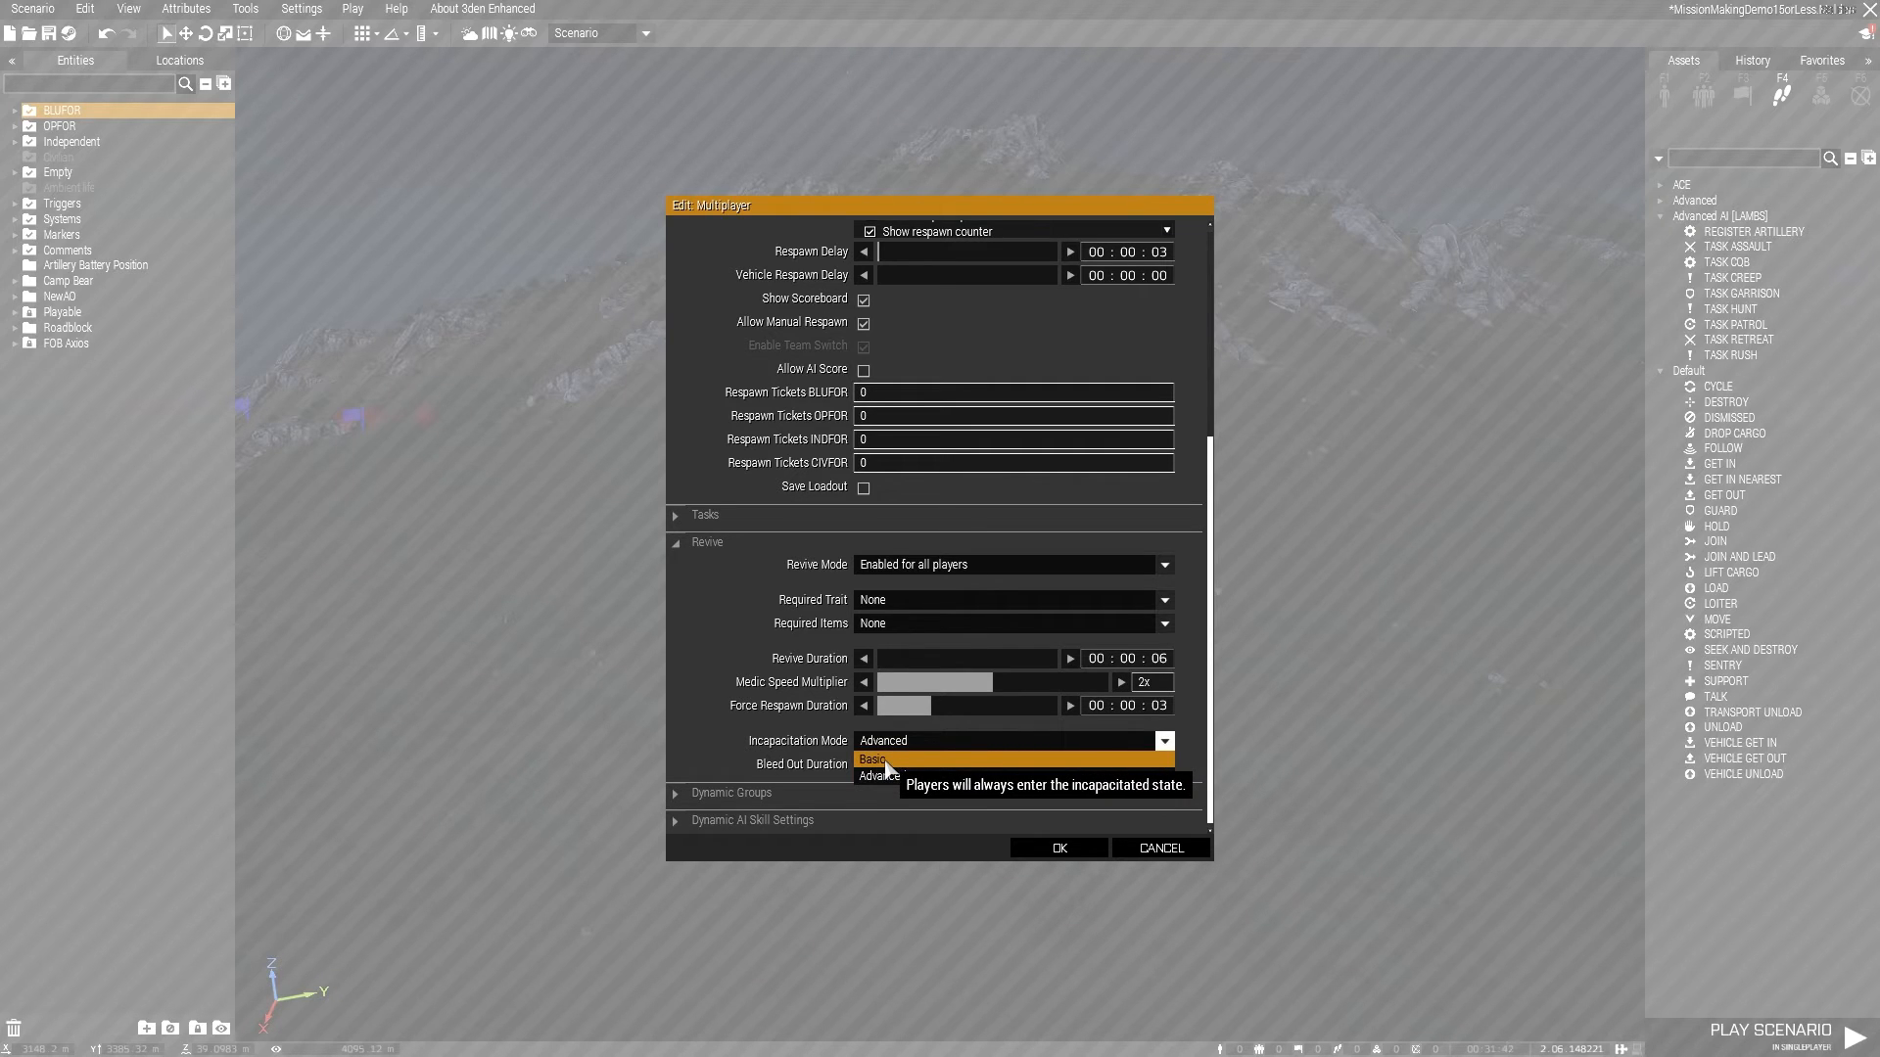
pyautogui.click(897, 754)
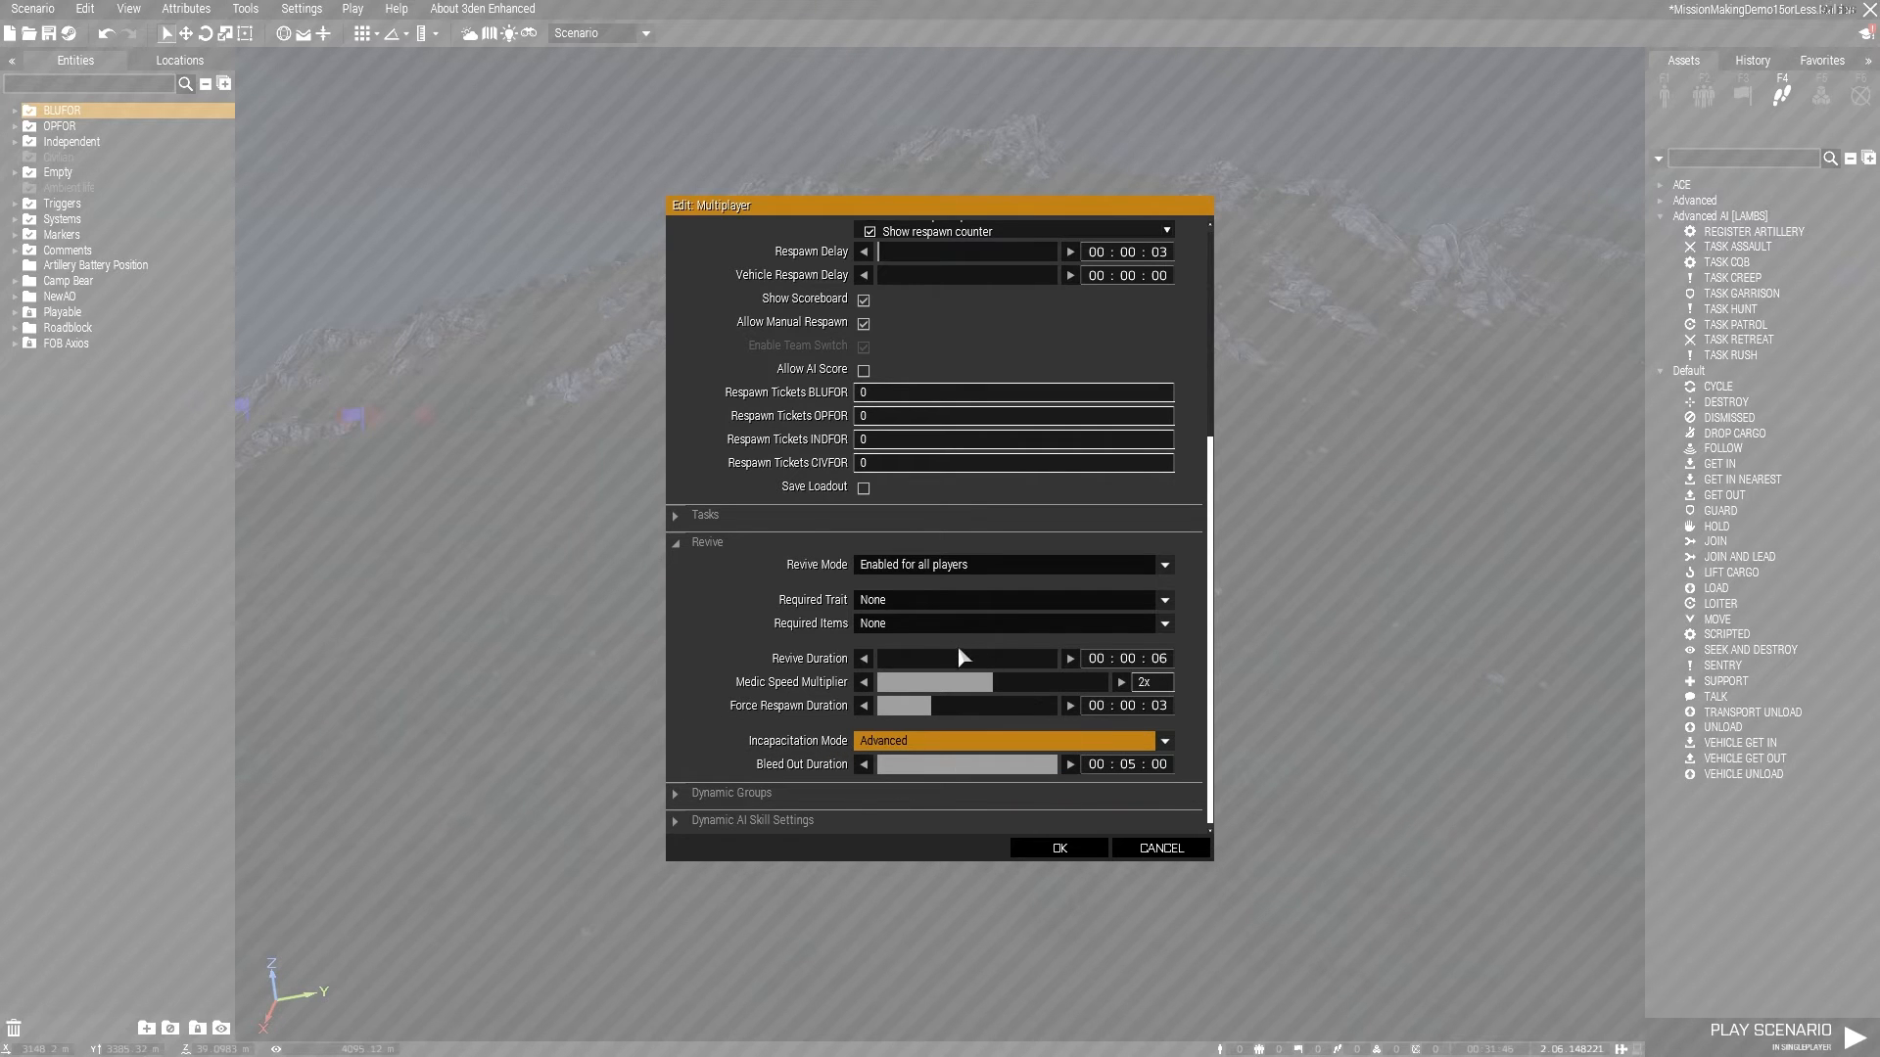
pyautogui.click(866, 603)
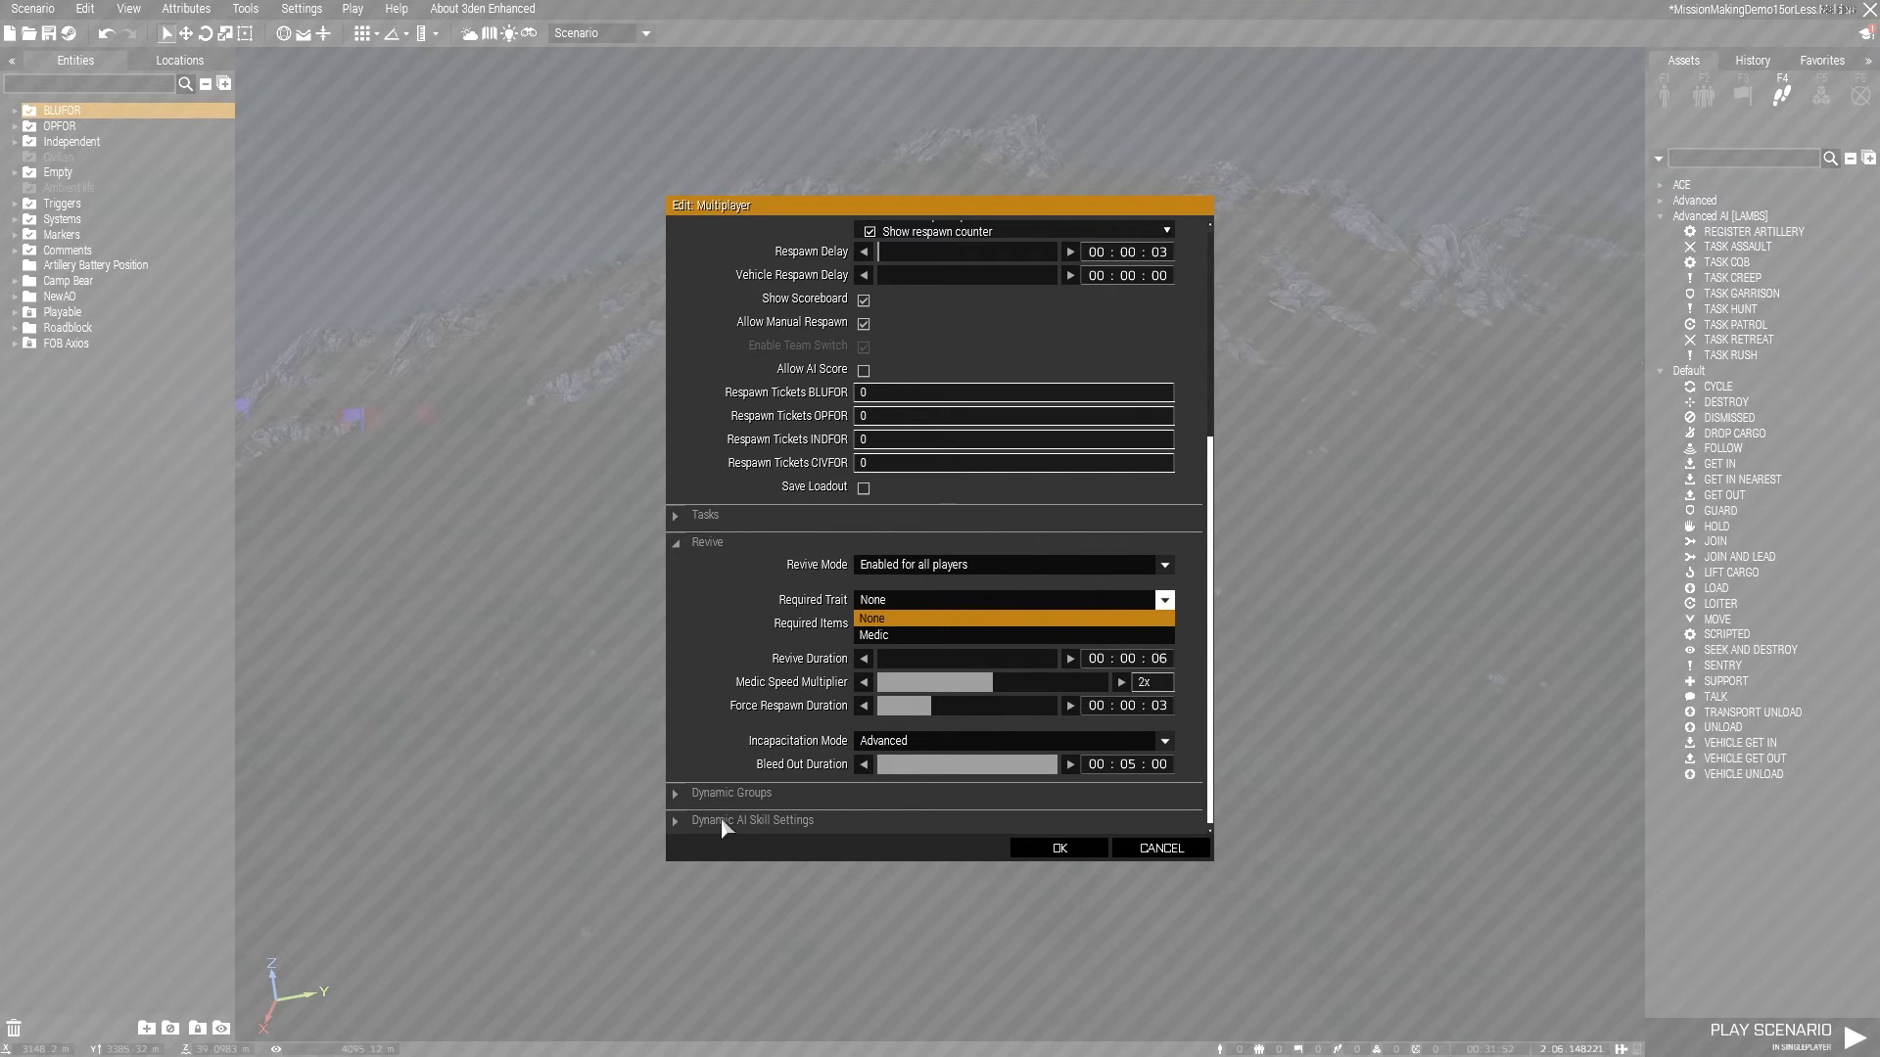
# Collapse the Revive, Respawn and Lobby sections and confirm the multiplayer attributes
pyautogui.click(682, 542)
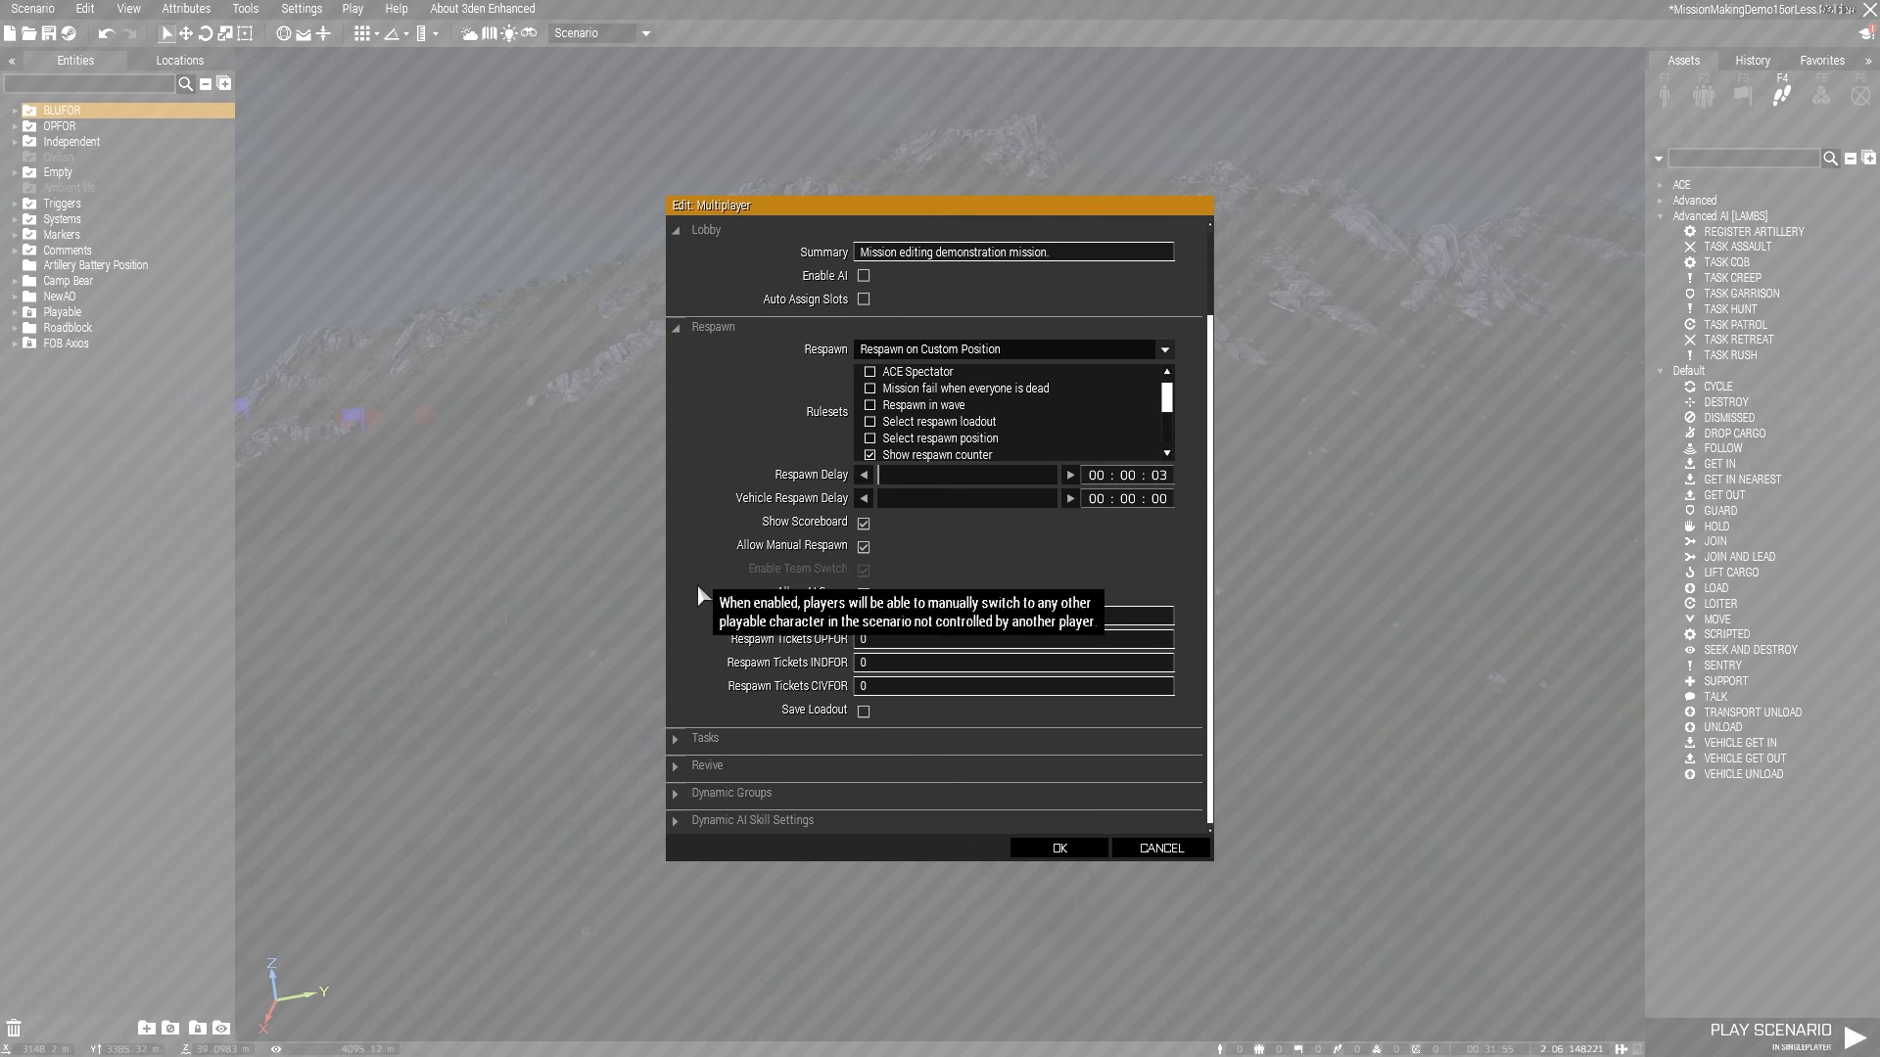
pyautogui.click(685, 319)
pyautogui.click(677, 325)
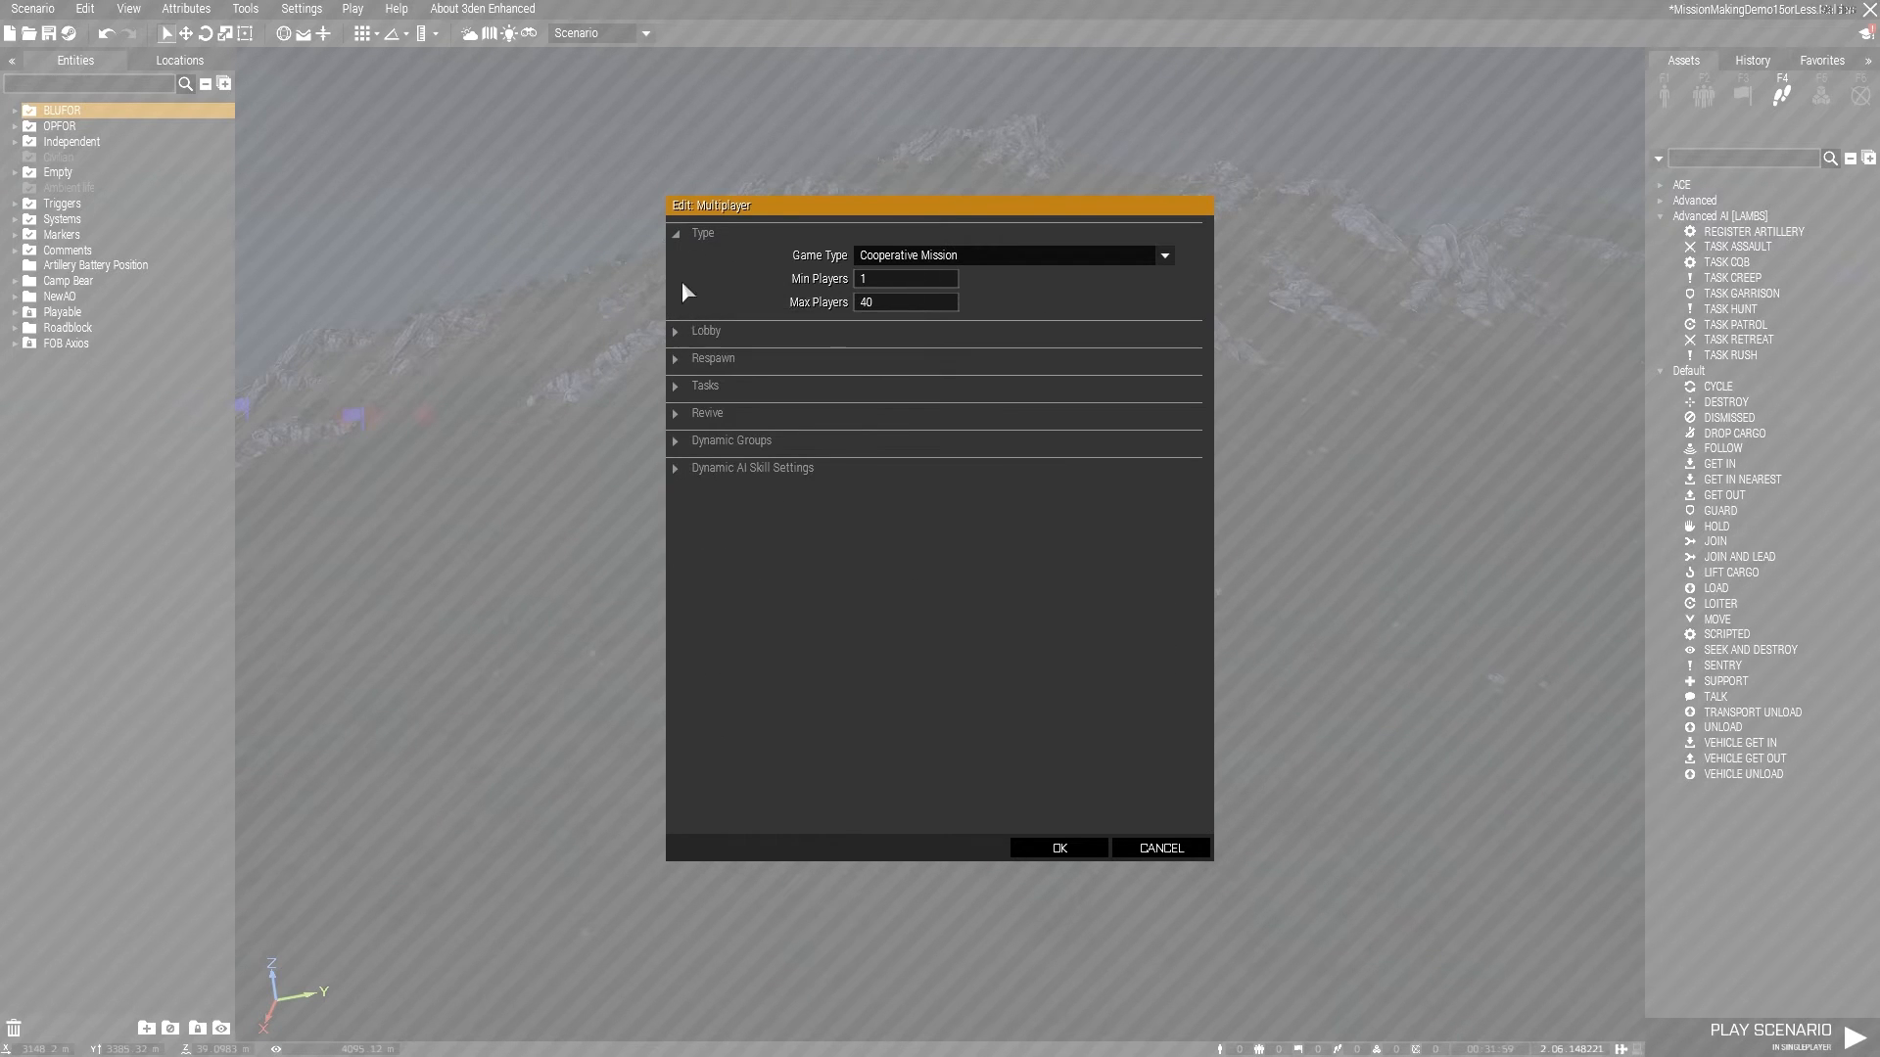
pyautogui.click(1063, 848)
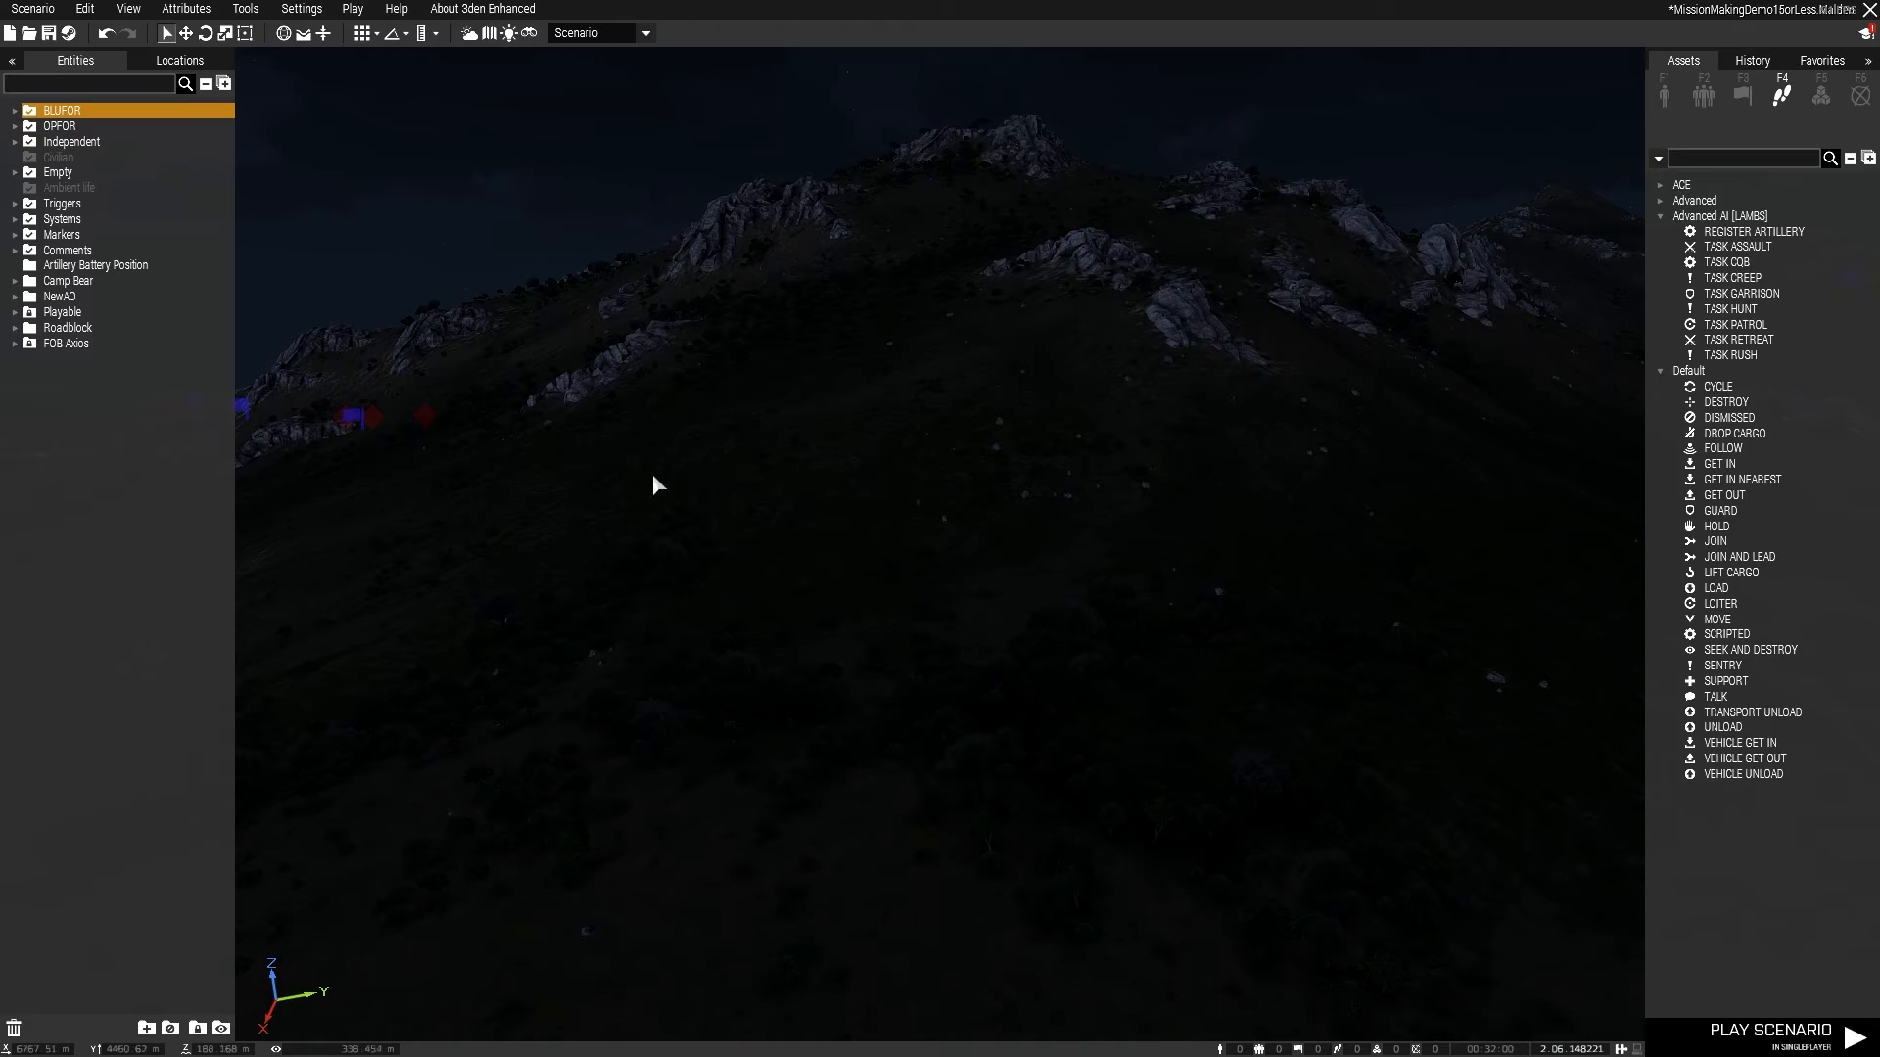
# In the scenario's performance attributes, disable dynamic simulation and raise the Characters activation distance to about 2100 m
pyautogui.click(182, 17)
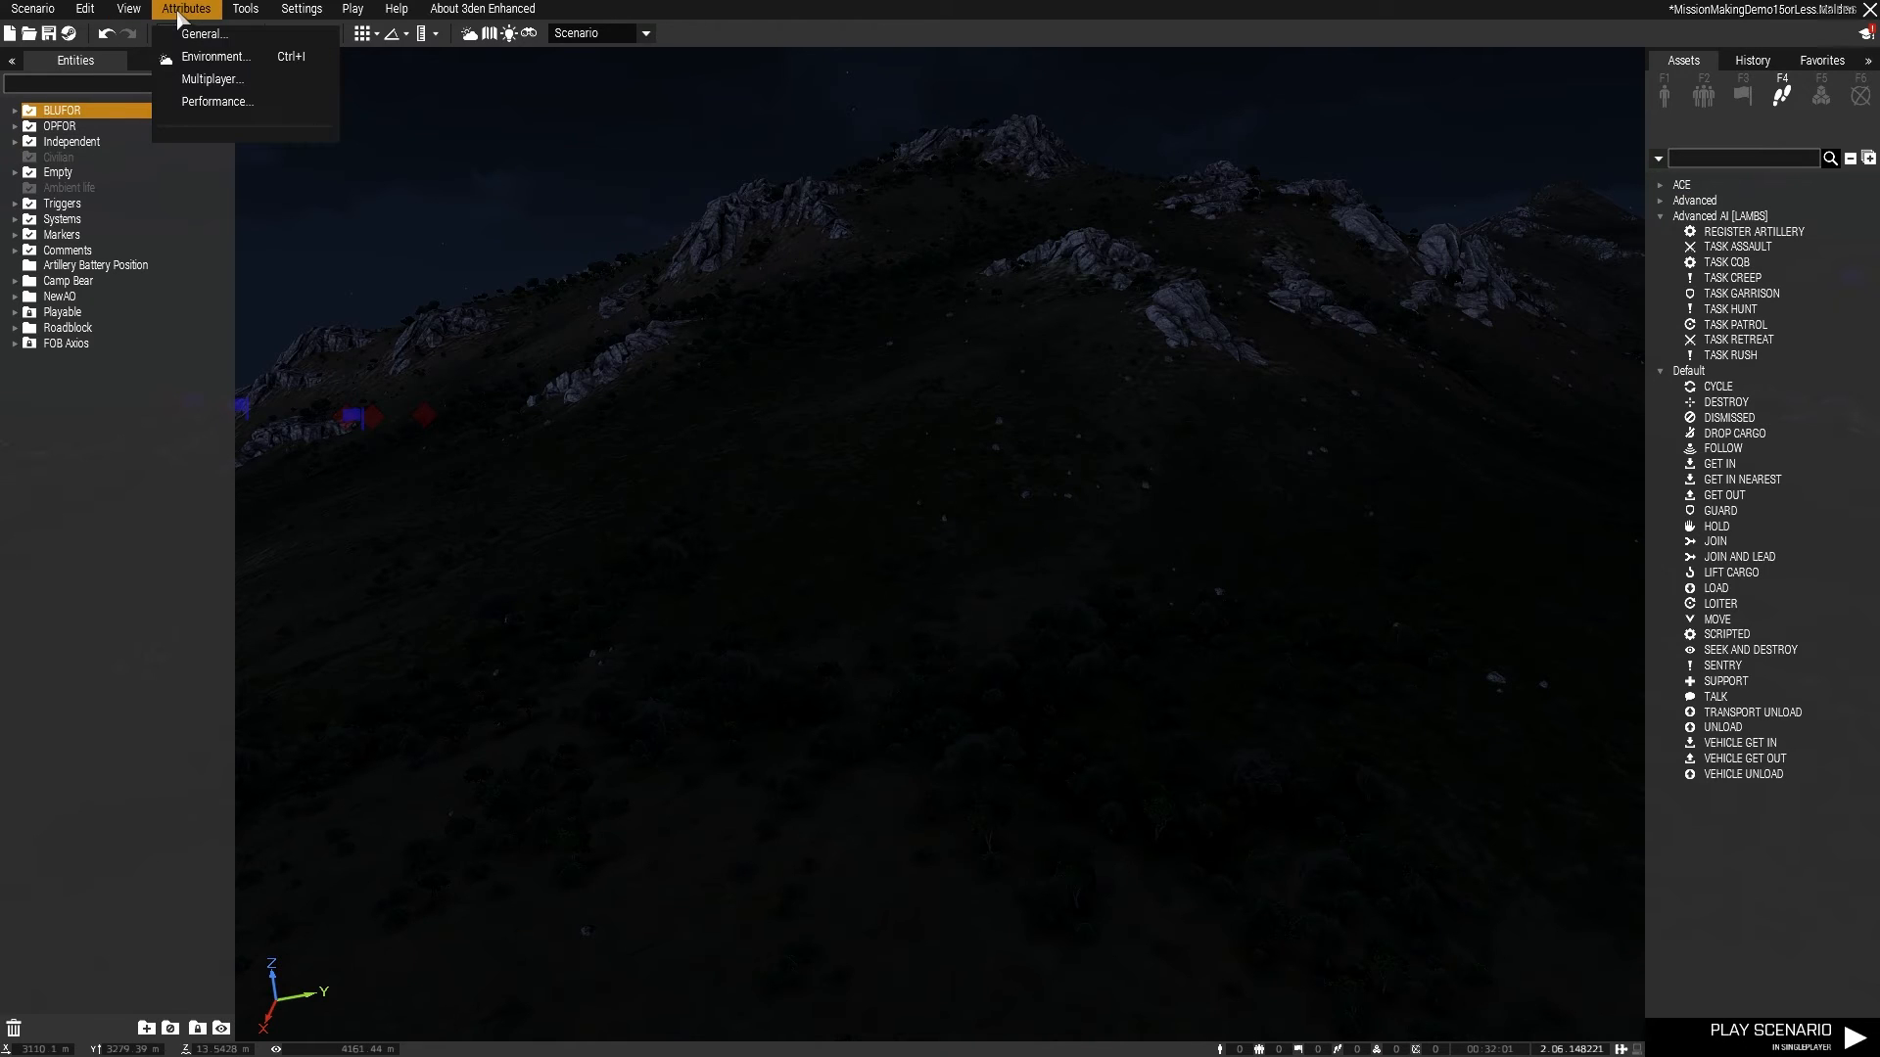
pyautogui.click(215, 102)
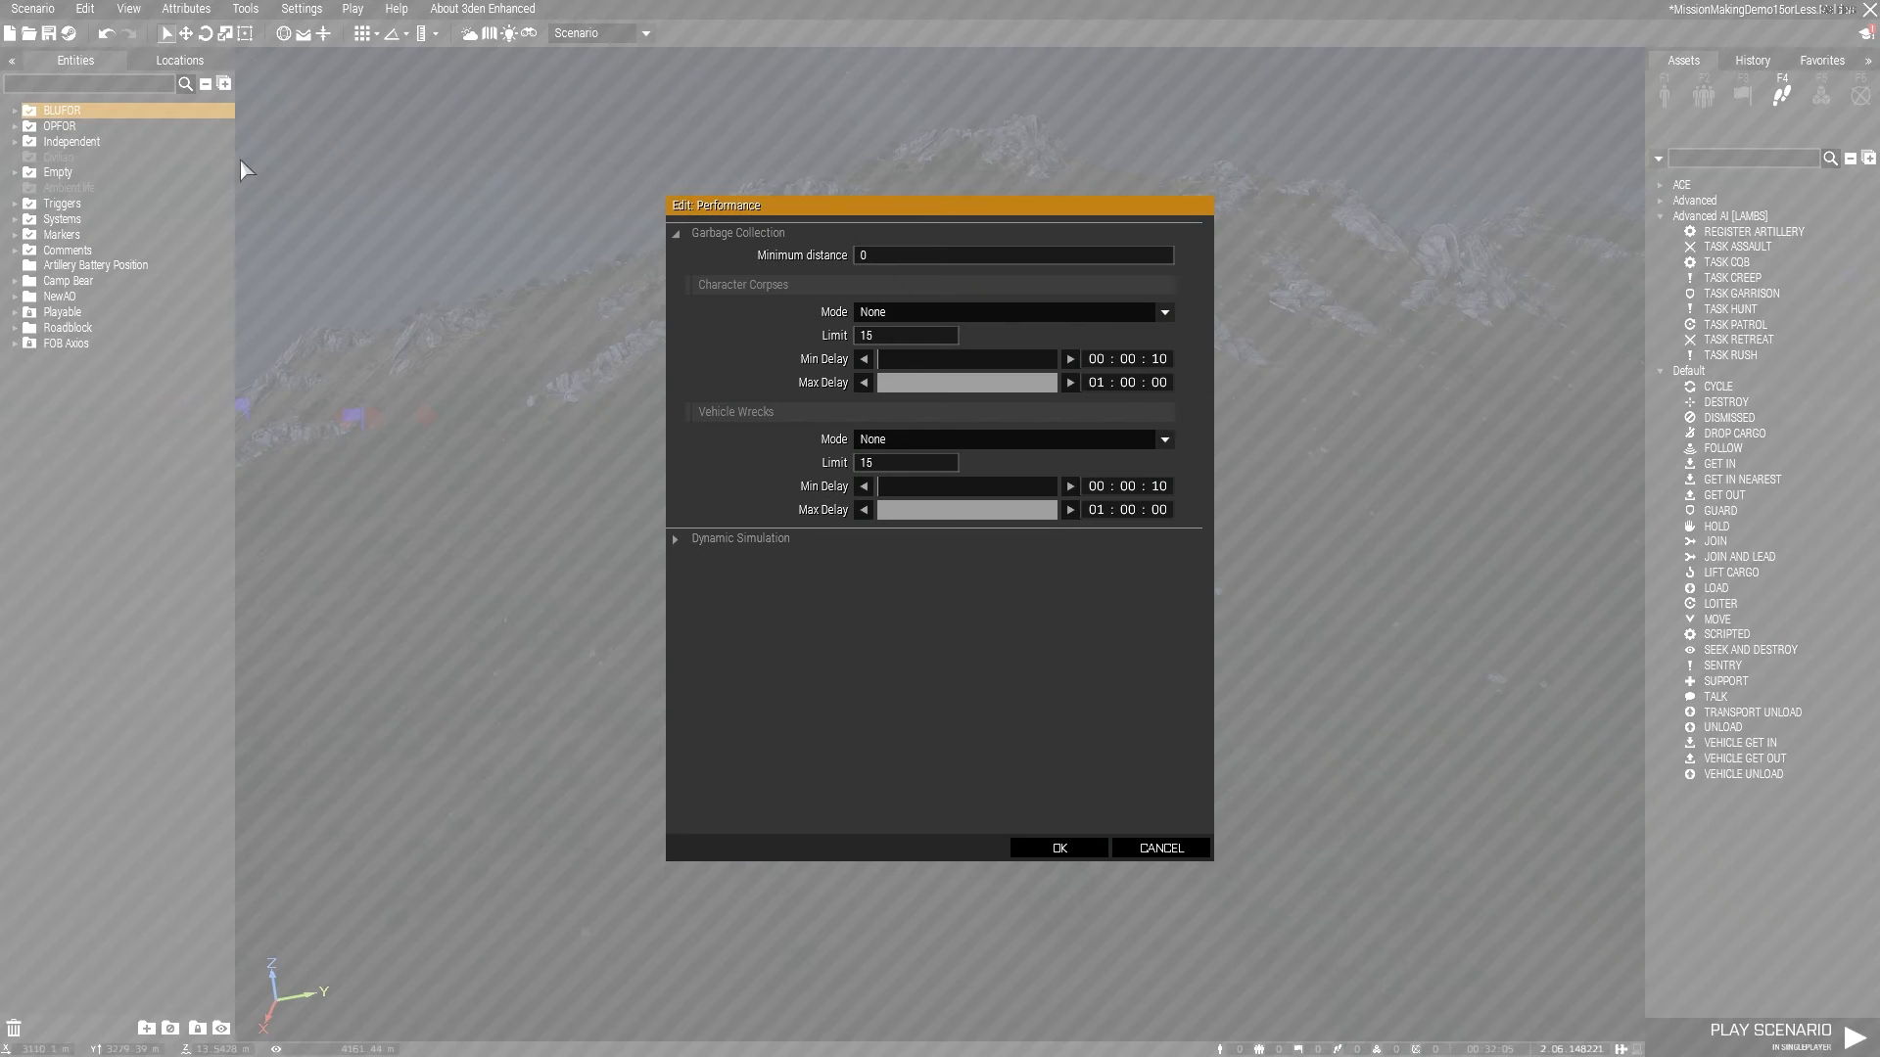
pyautogui.click(674, 537)
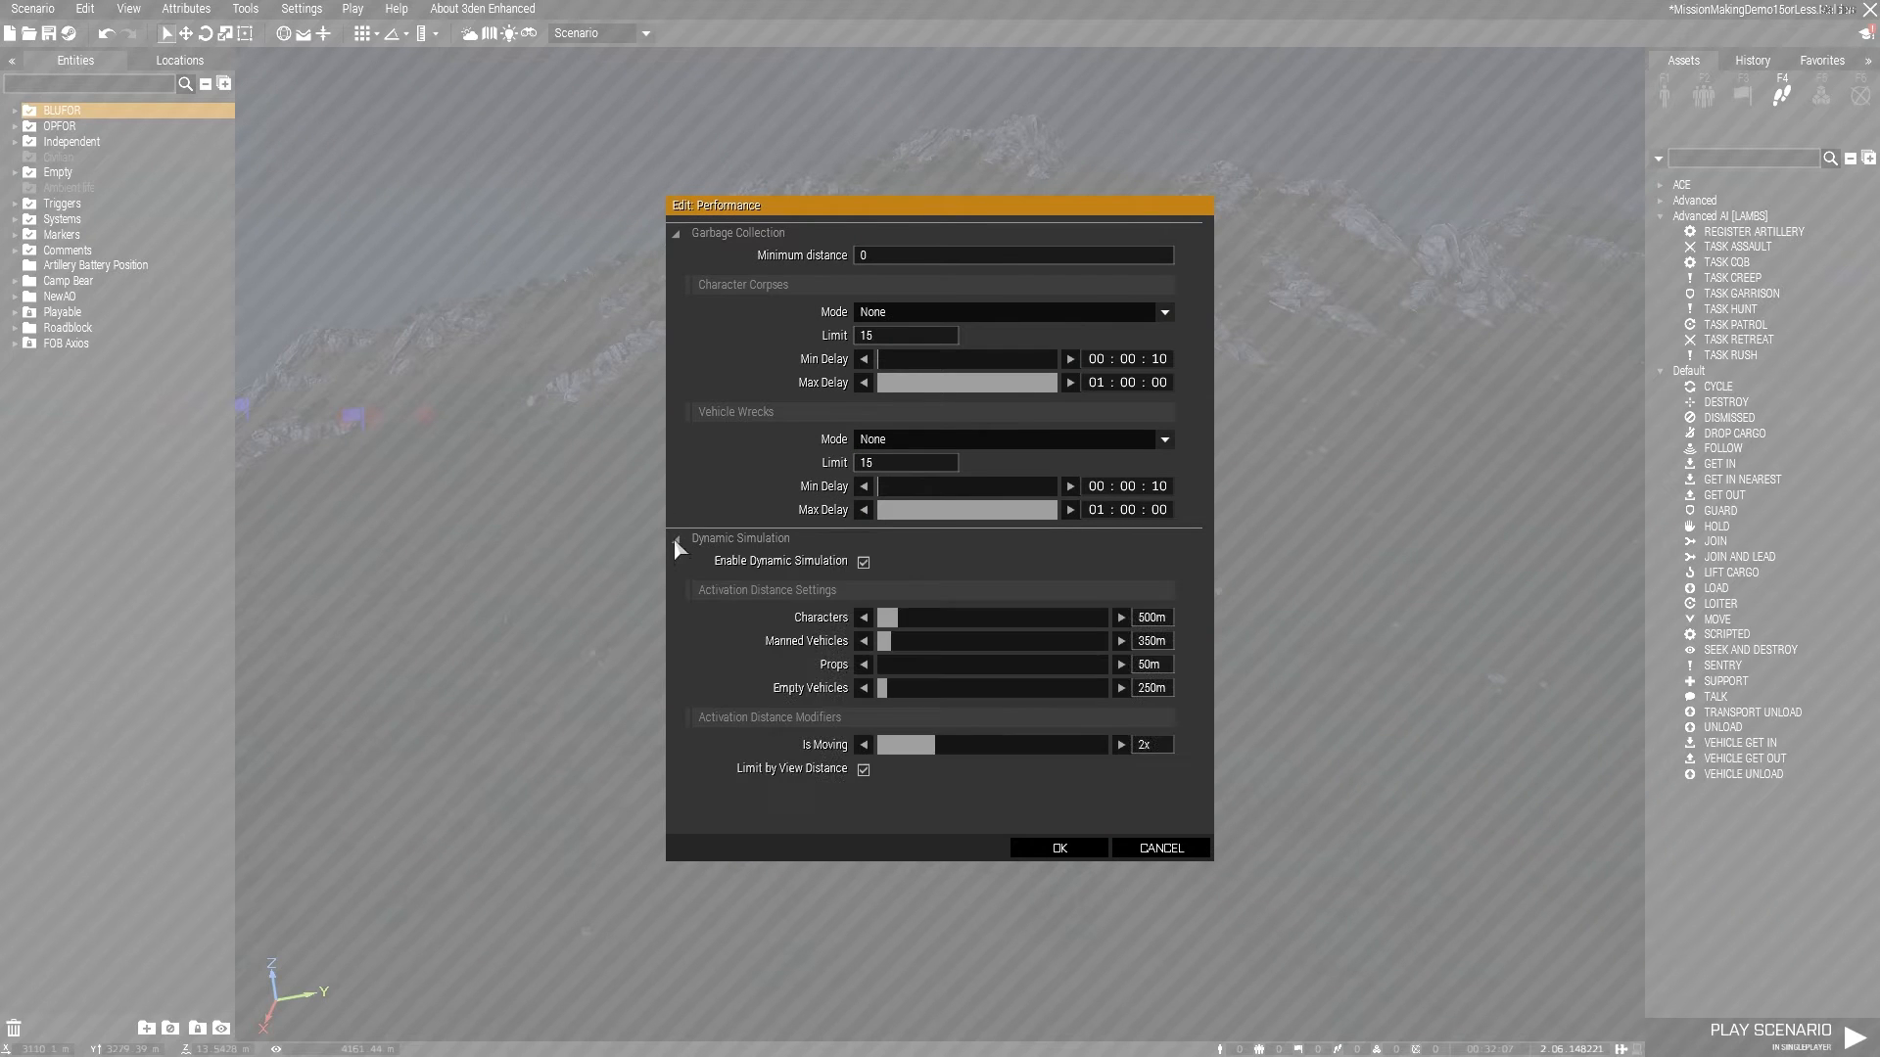
pyautogui.click(862, 563)
pyautogui.moveTo(966, 615)
pyautogui.mouseDown()
pyautogui.moveTo(1018, 627)
pyautogui.moveTo(978, 629)
pyautogui.mouseUp()
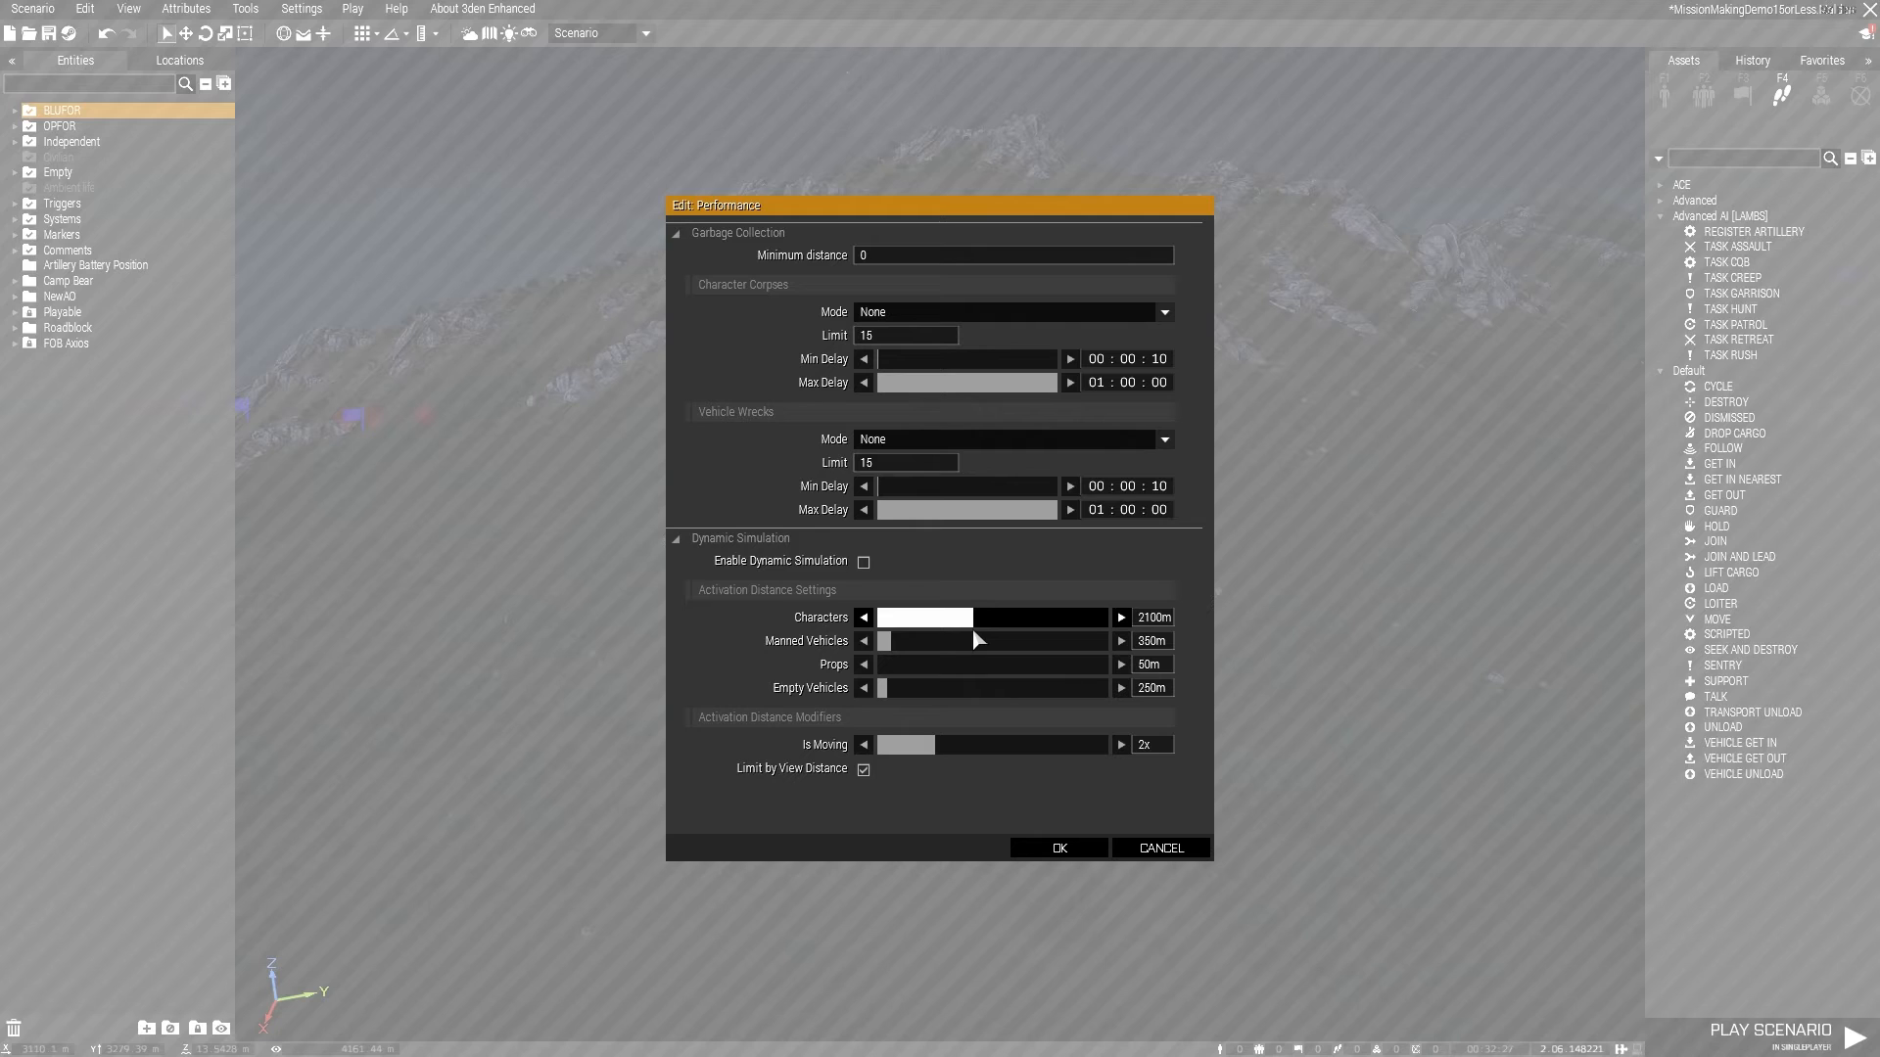
pyautogui.moveTo(974, 629); pyautogui.dragTo(967, 636)
pyautogui.click(676, 537)
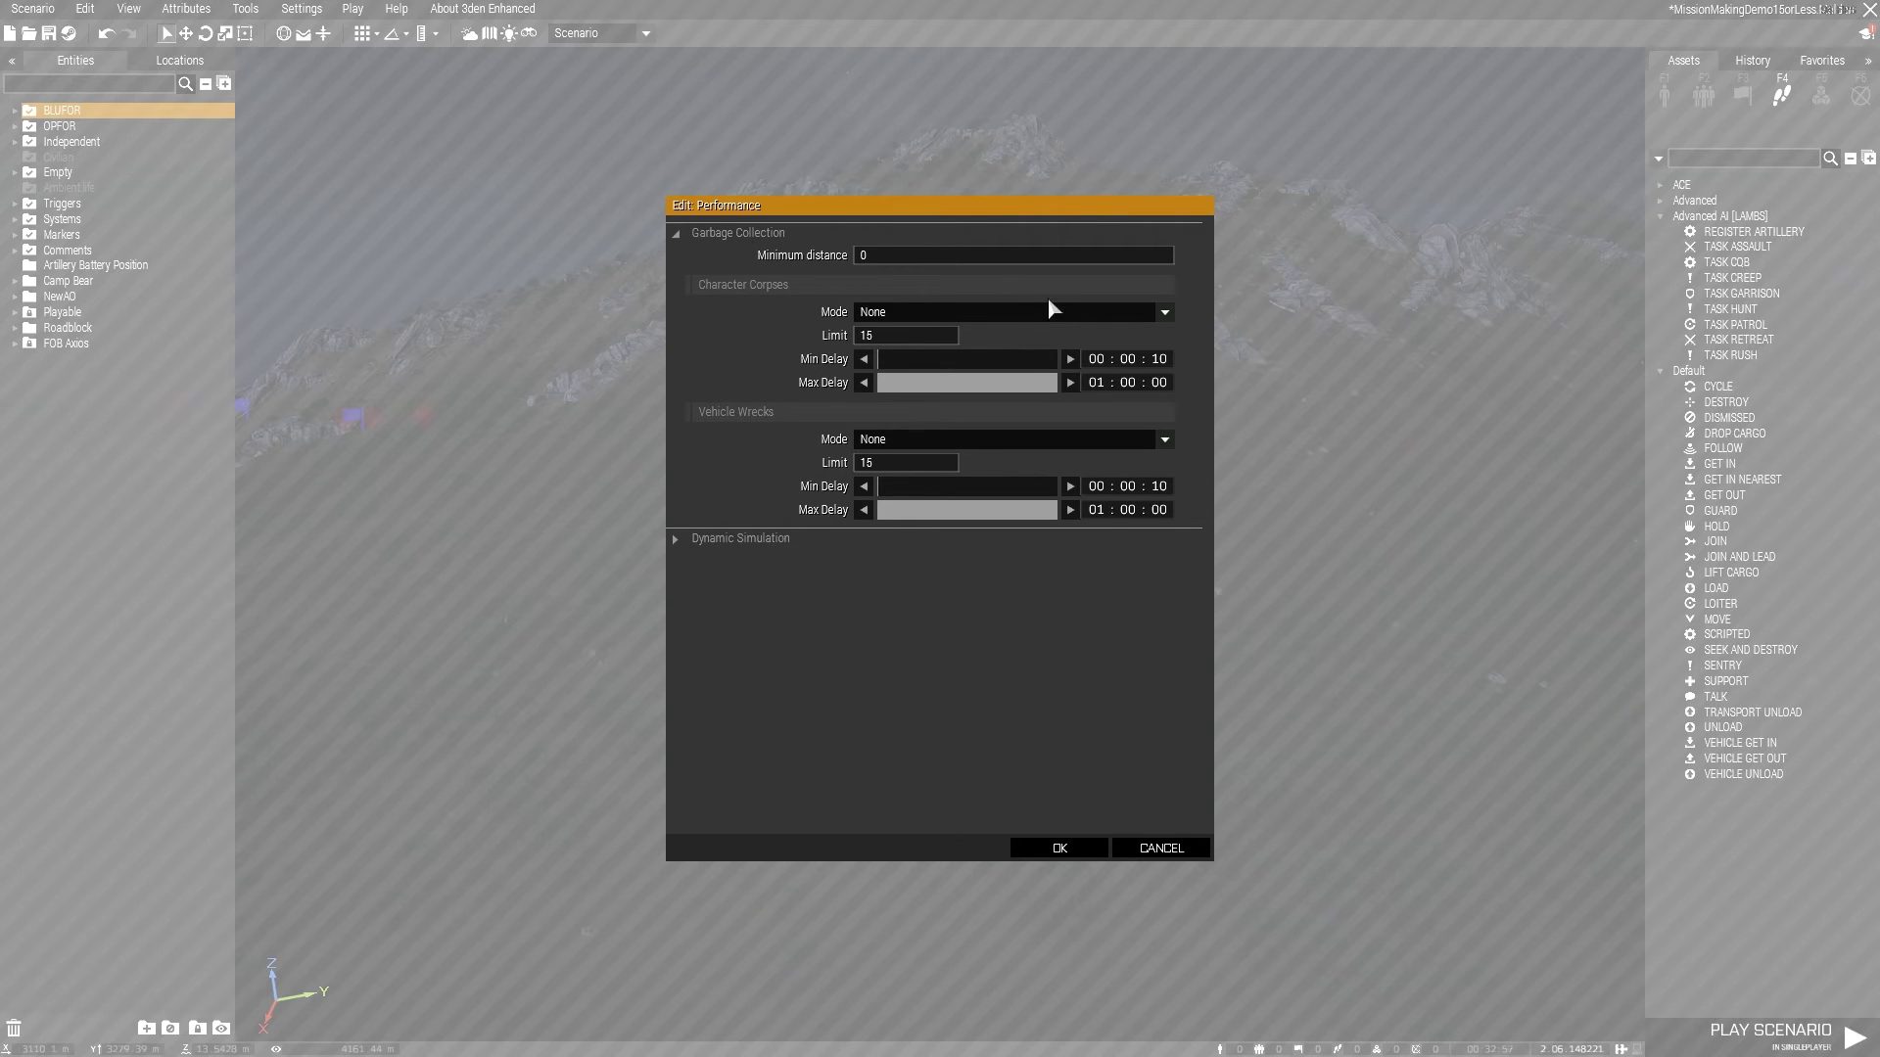
# Set the garbage collection maximum delay to 00:09:47 for character corpses and 00:10:07 for vehicle wrecks, and confirm the performance attributes
pyautogui.moveTo(891, 389); pyautogui.dragTo(911, 401)
pyautogui.moveTo(942, 510); pyautogui.dragTo(909, 512)
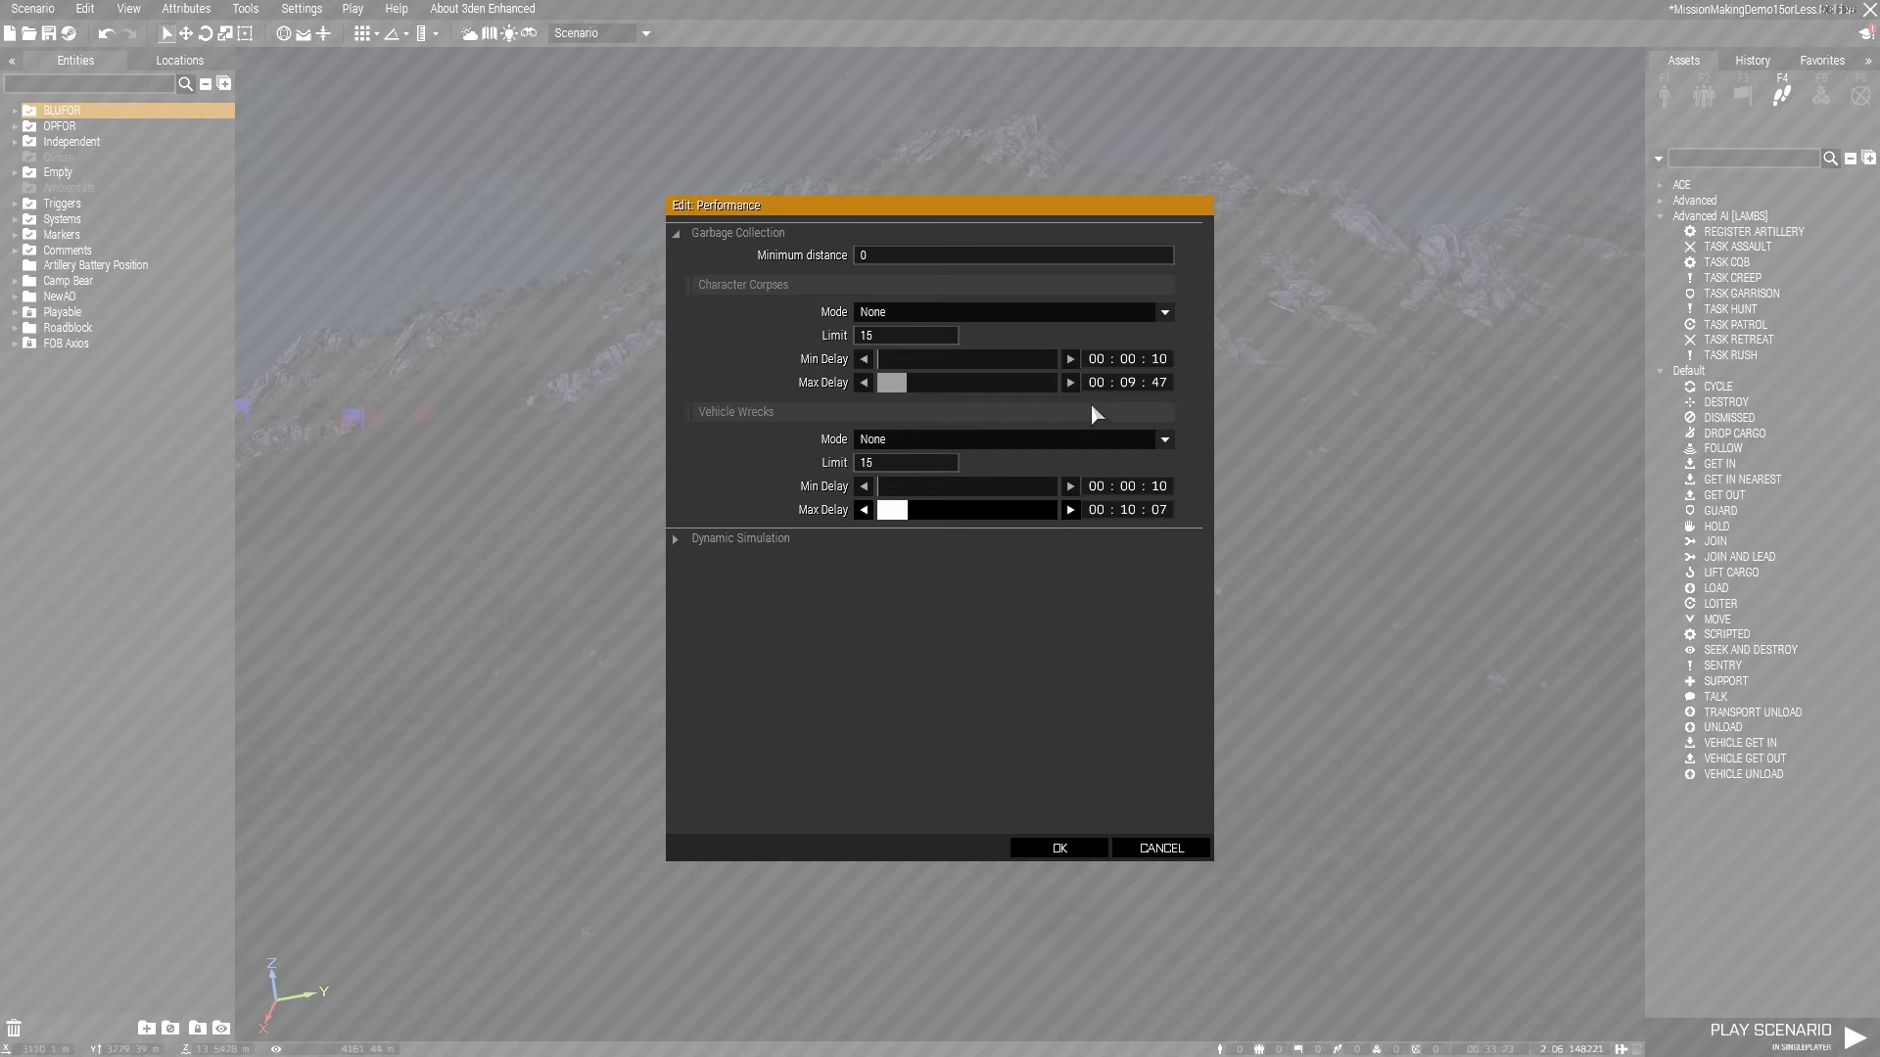
pyautogui.click(1053, 850)
# Review the editor preferences for saving, camera and miscellaneous behaviour, and close them
pyautogui.click(191, 9)
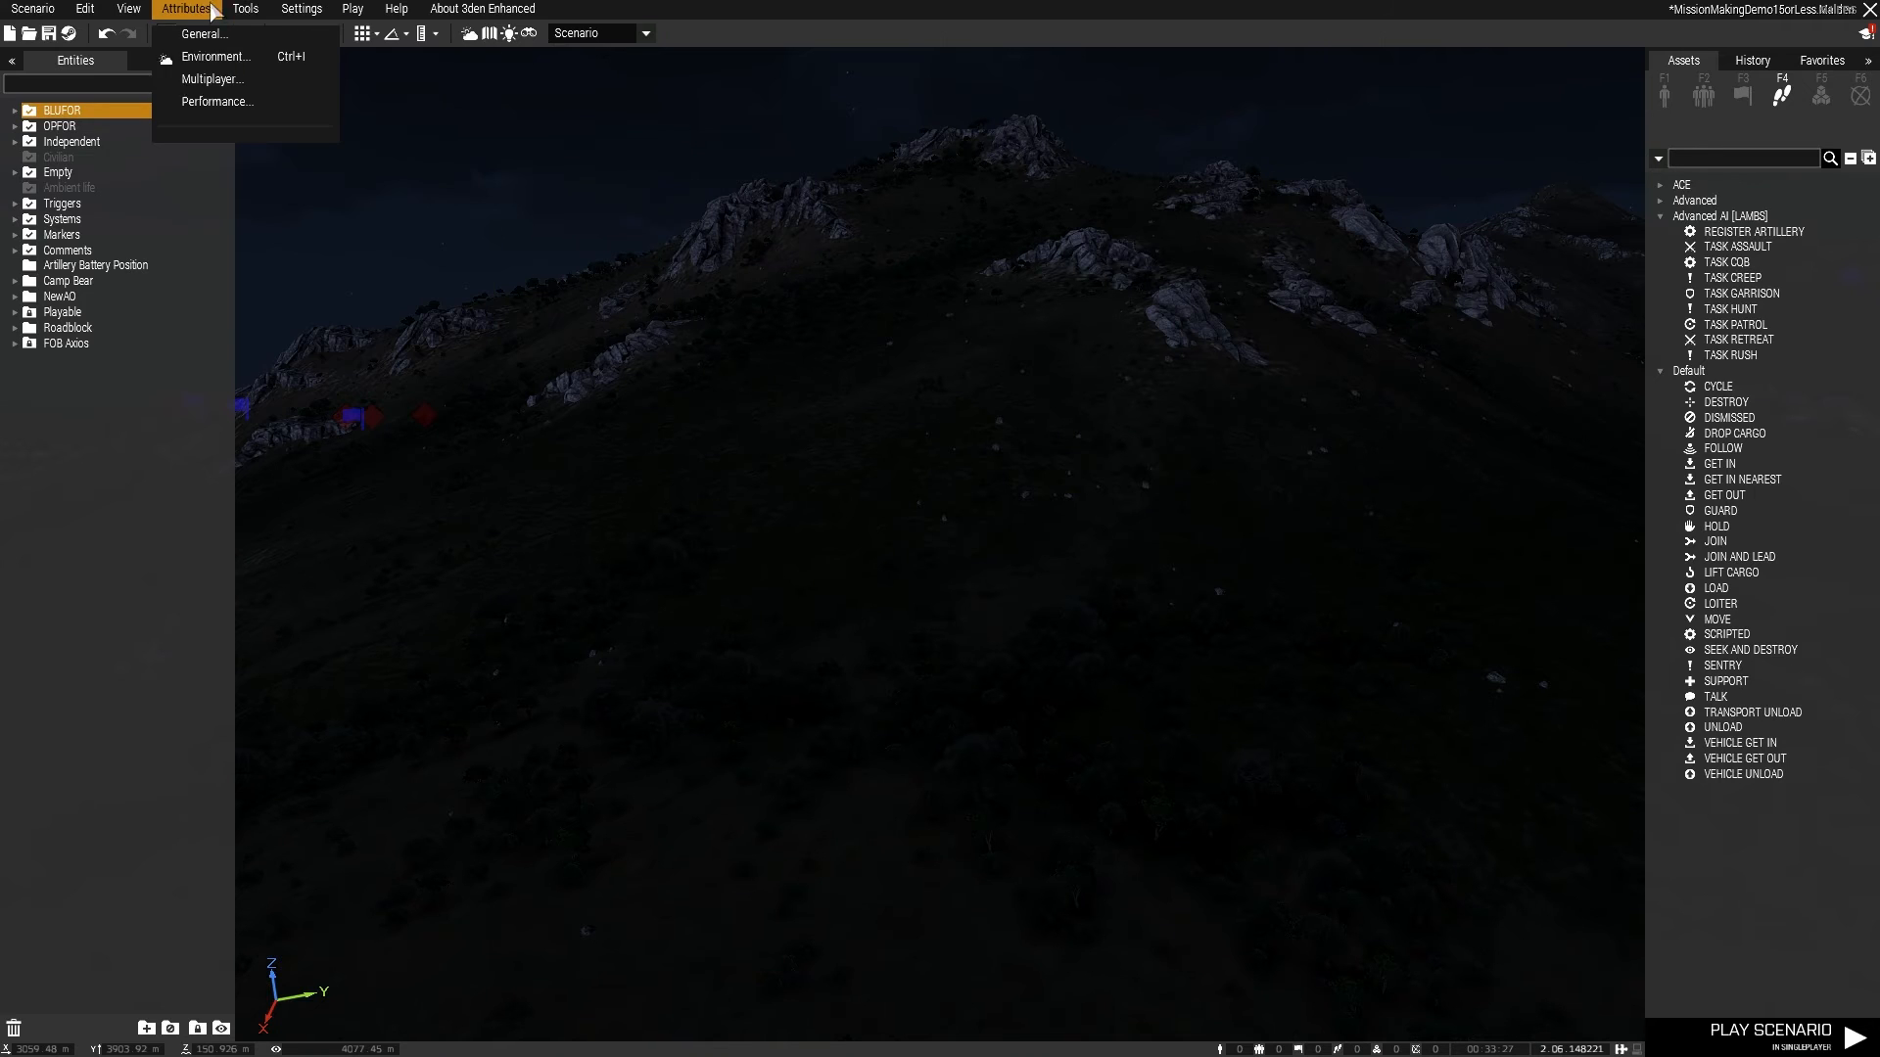
pyautogui.moveTo(299, 12)
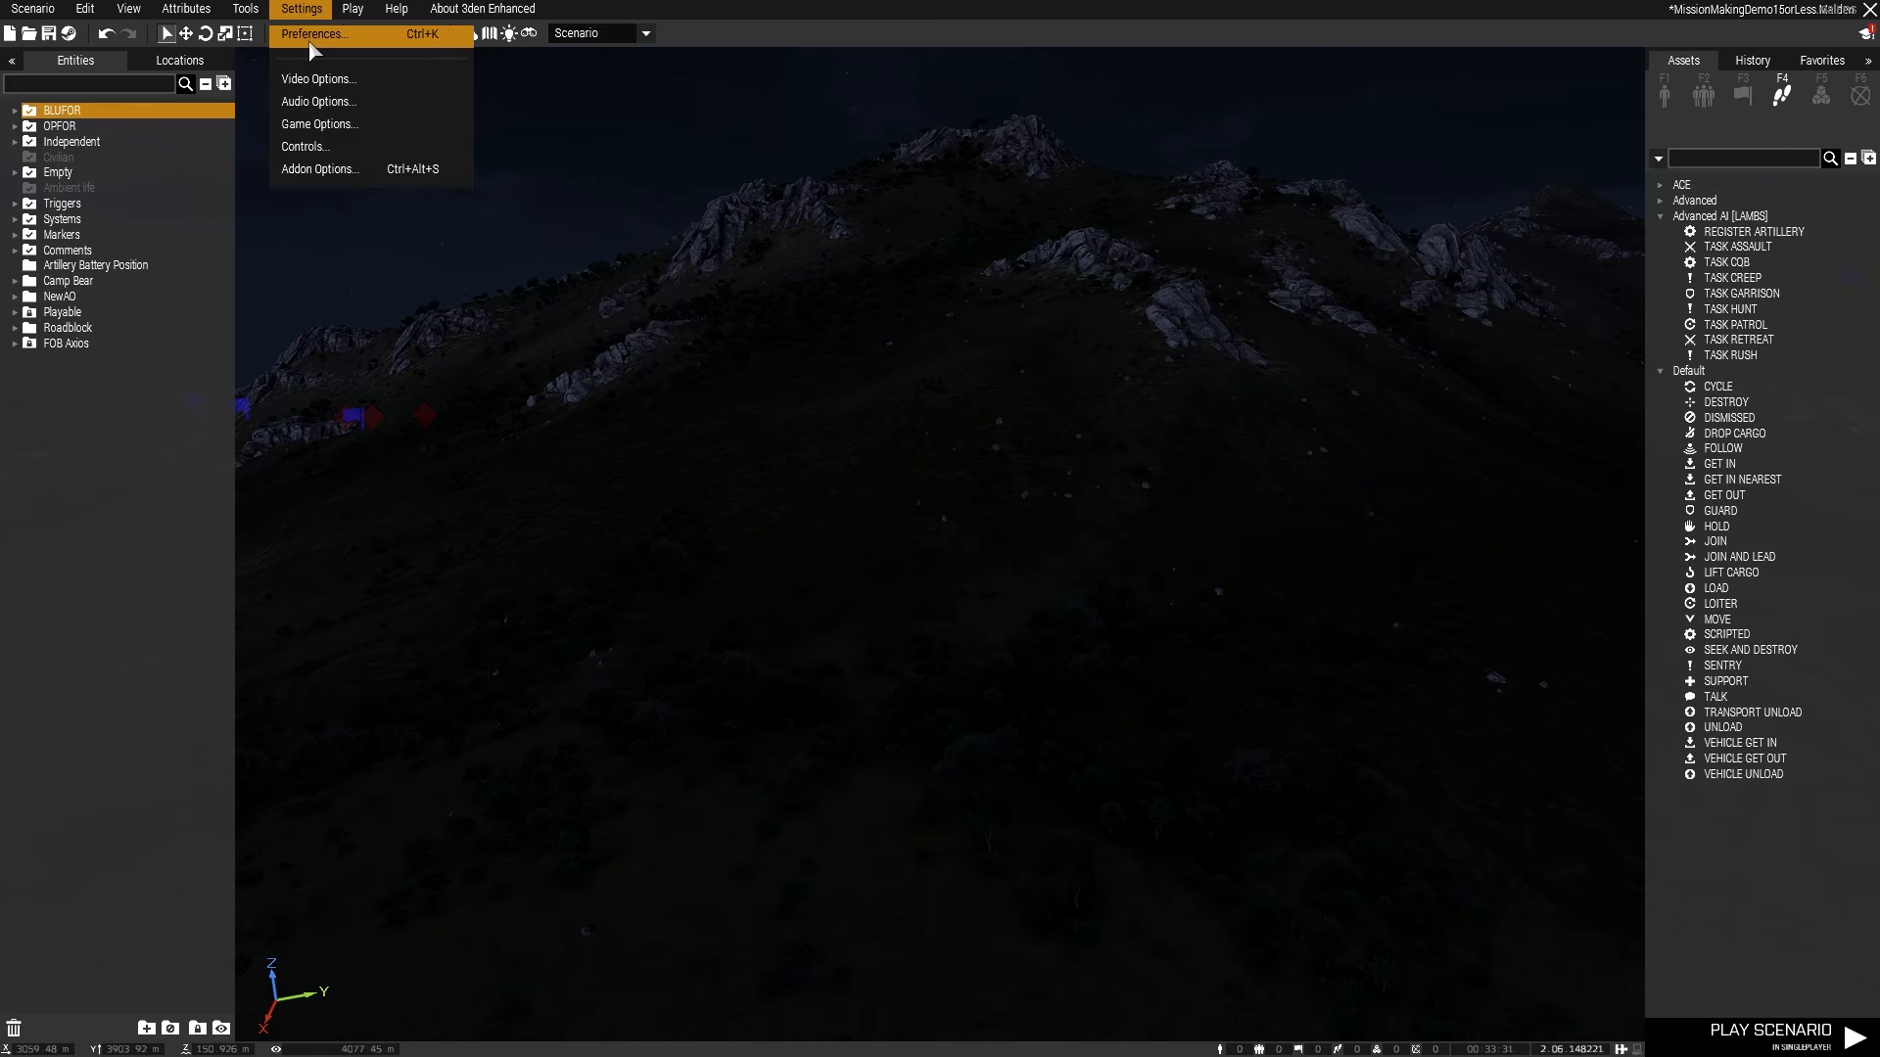
pyautogui.click(311, 35)
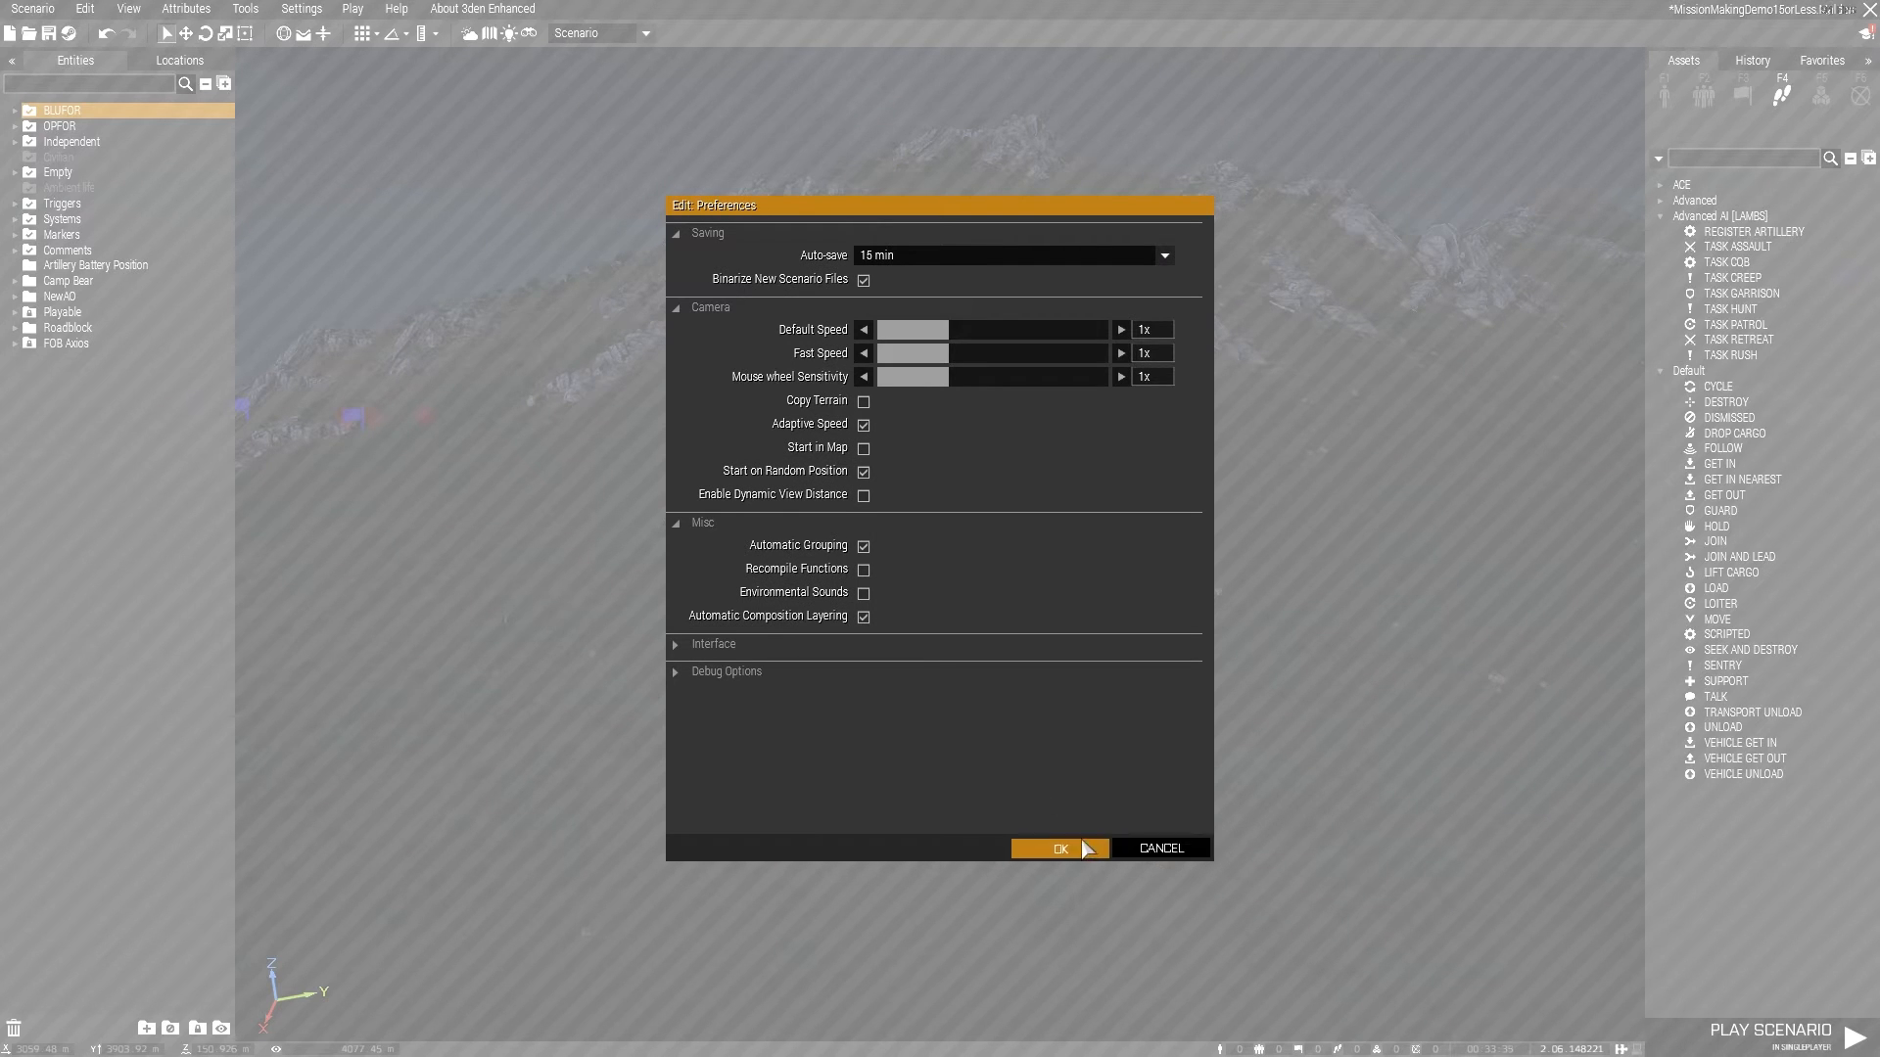
pyautogui.click(1072, 848)
# Review the difficulty settings and presets in the game options, keep the Custom preset and confirm
pyautogui.click(295, 10)
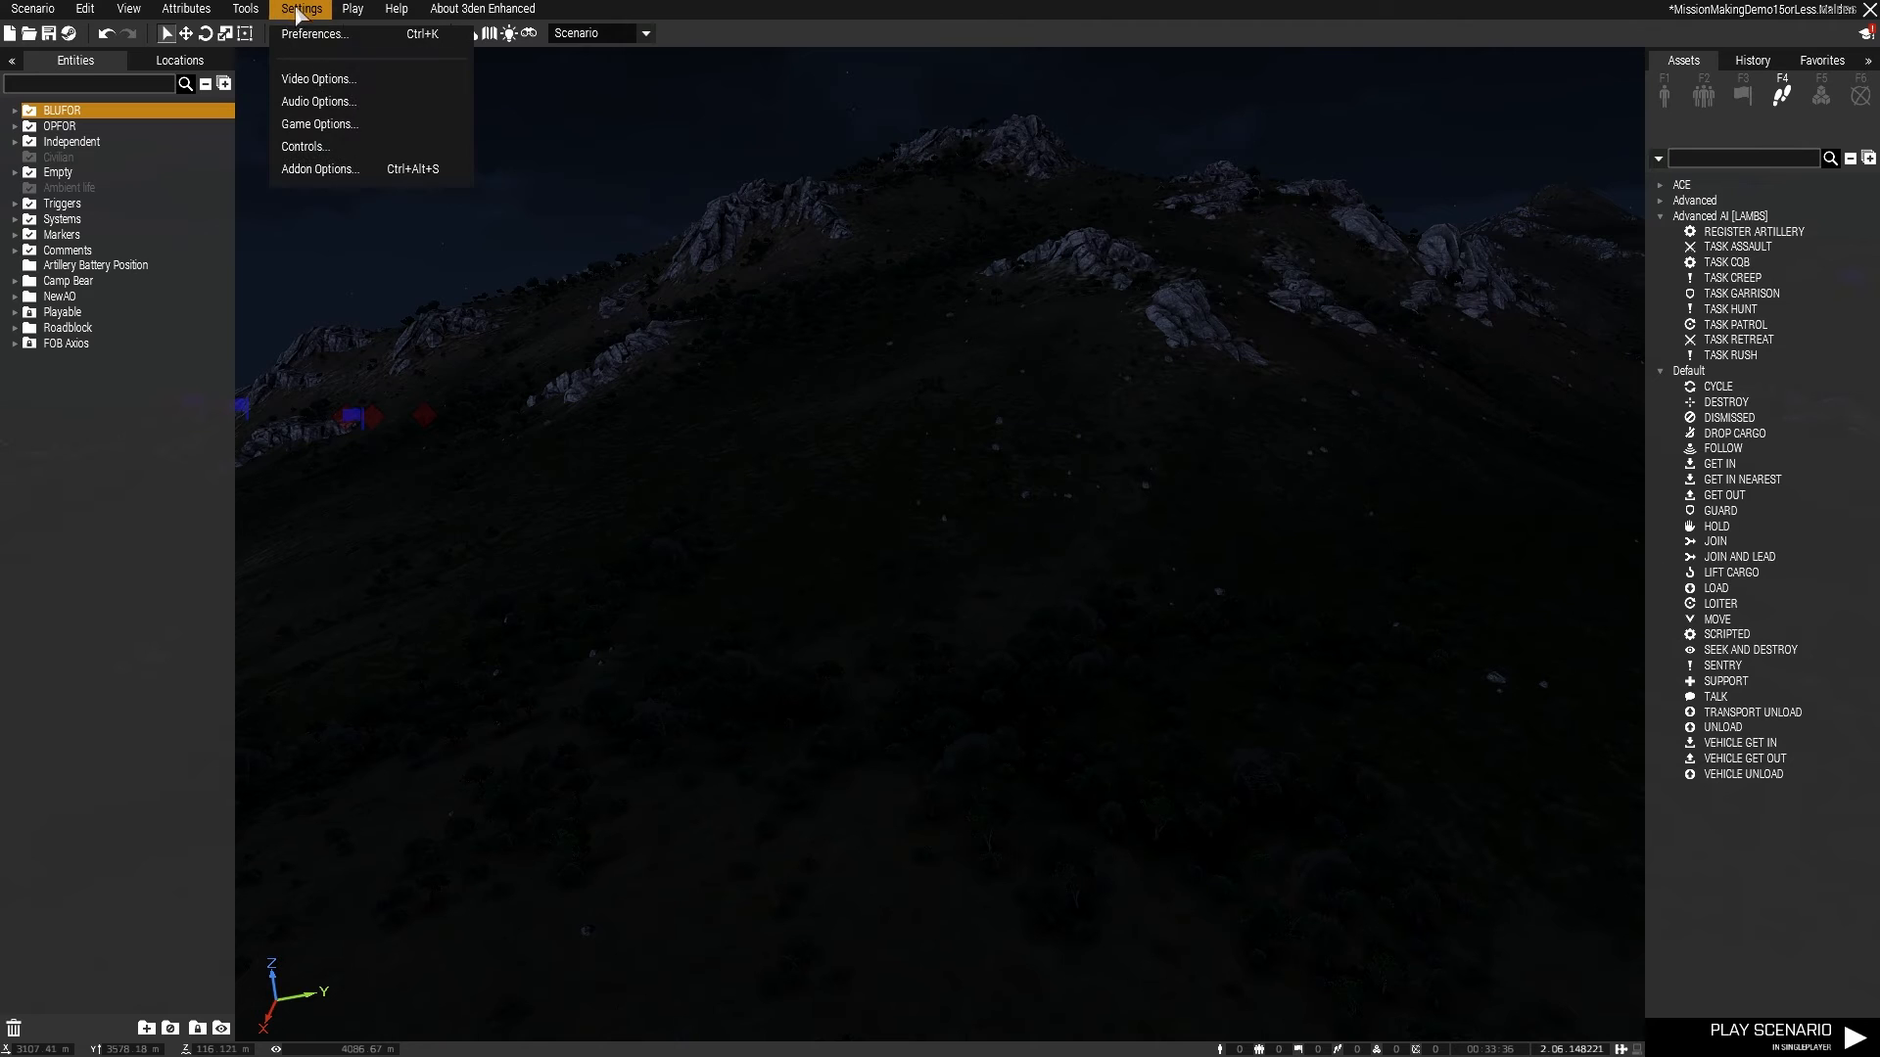
pyautogui.click(348, 127)
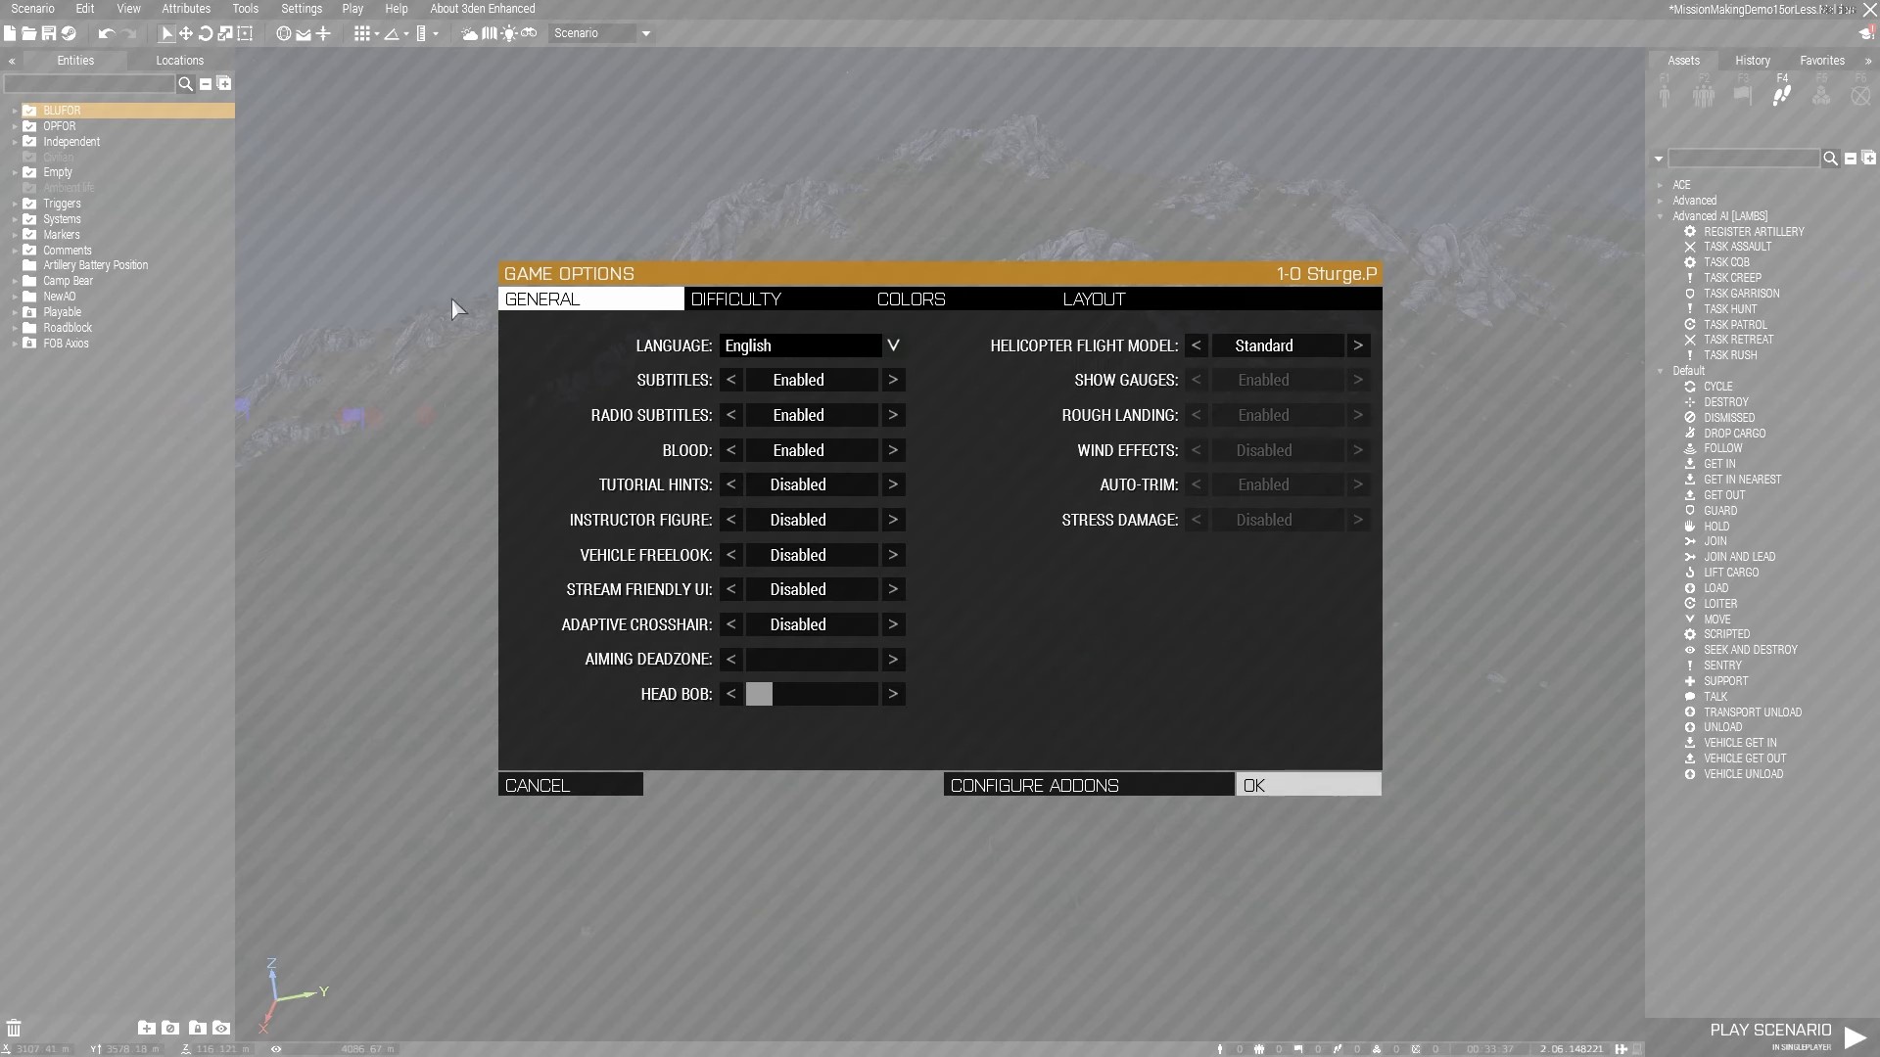
pyautogui.click(721, 299)
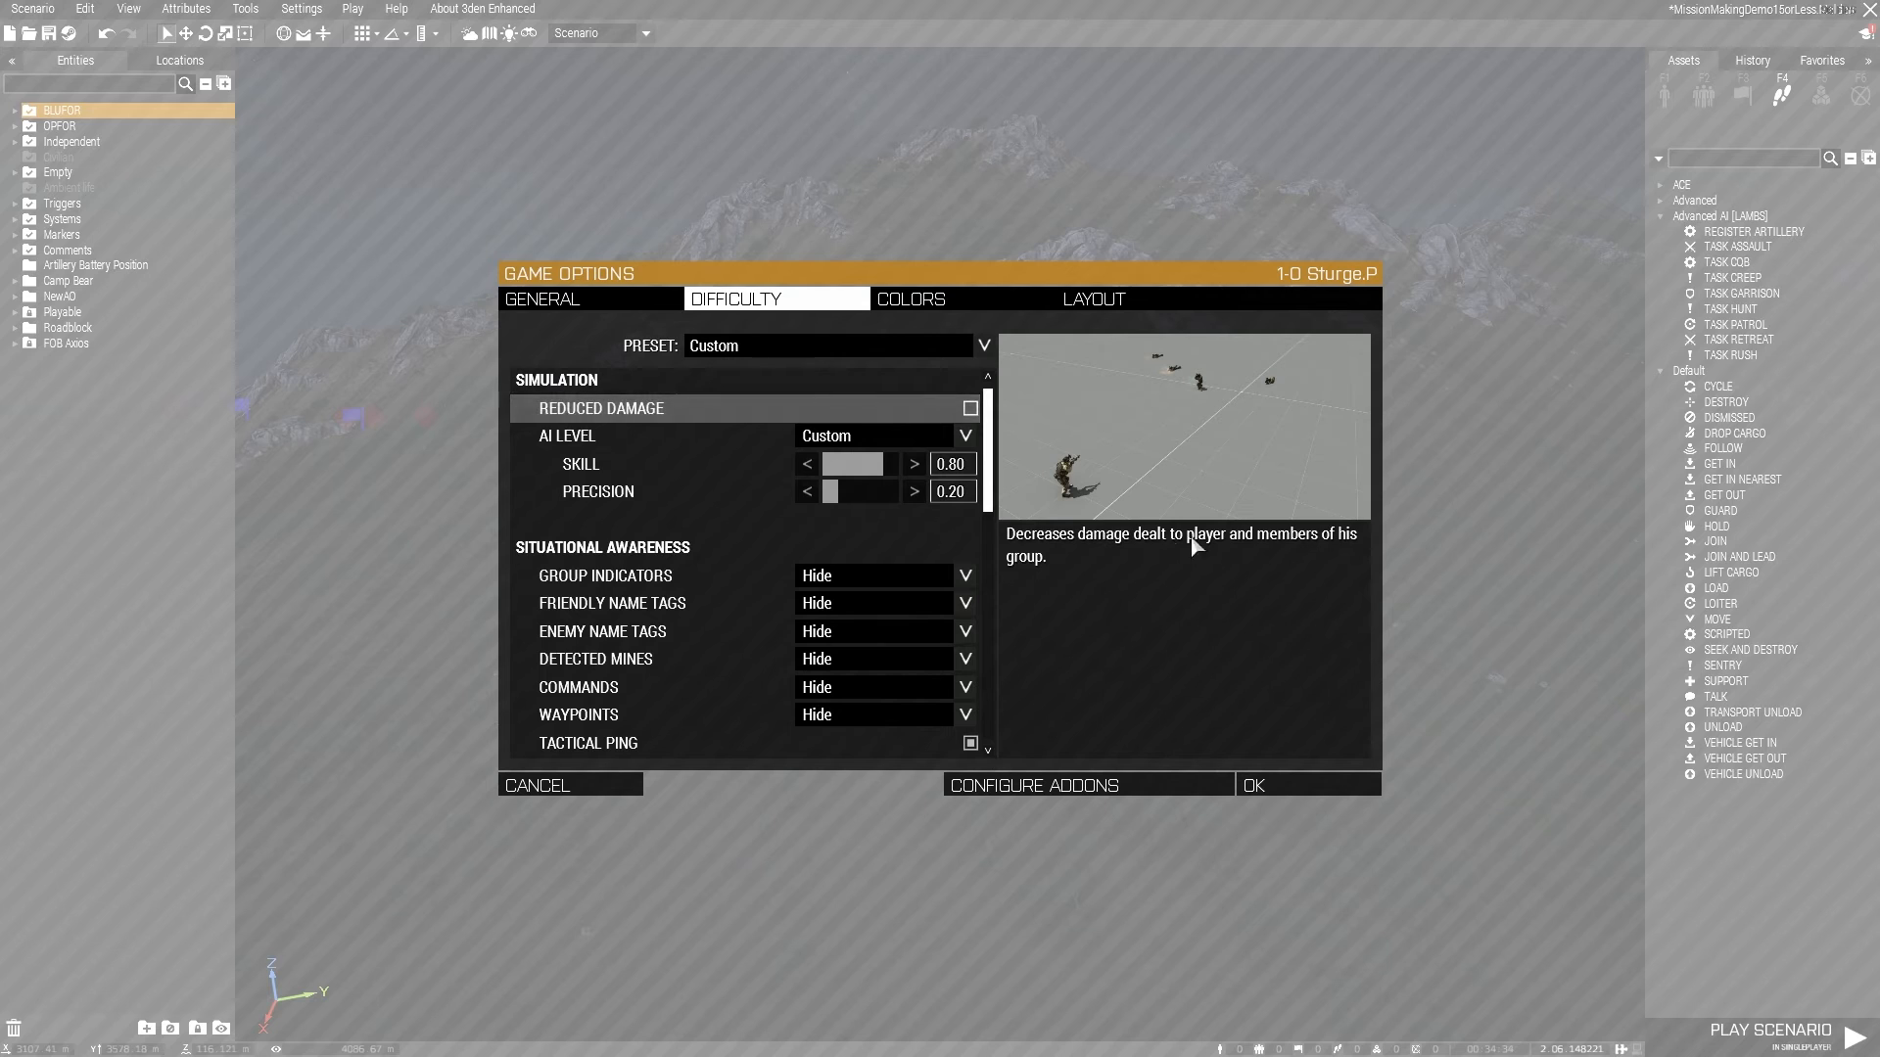
pyautogui.click(915, 346)
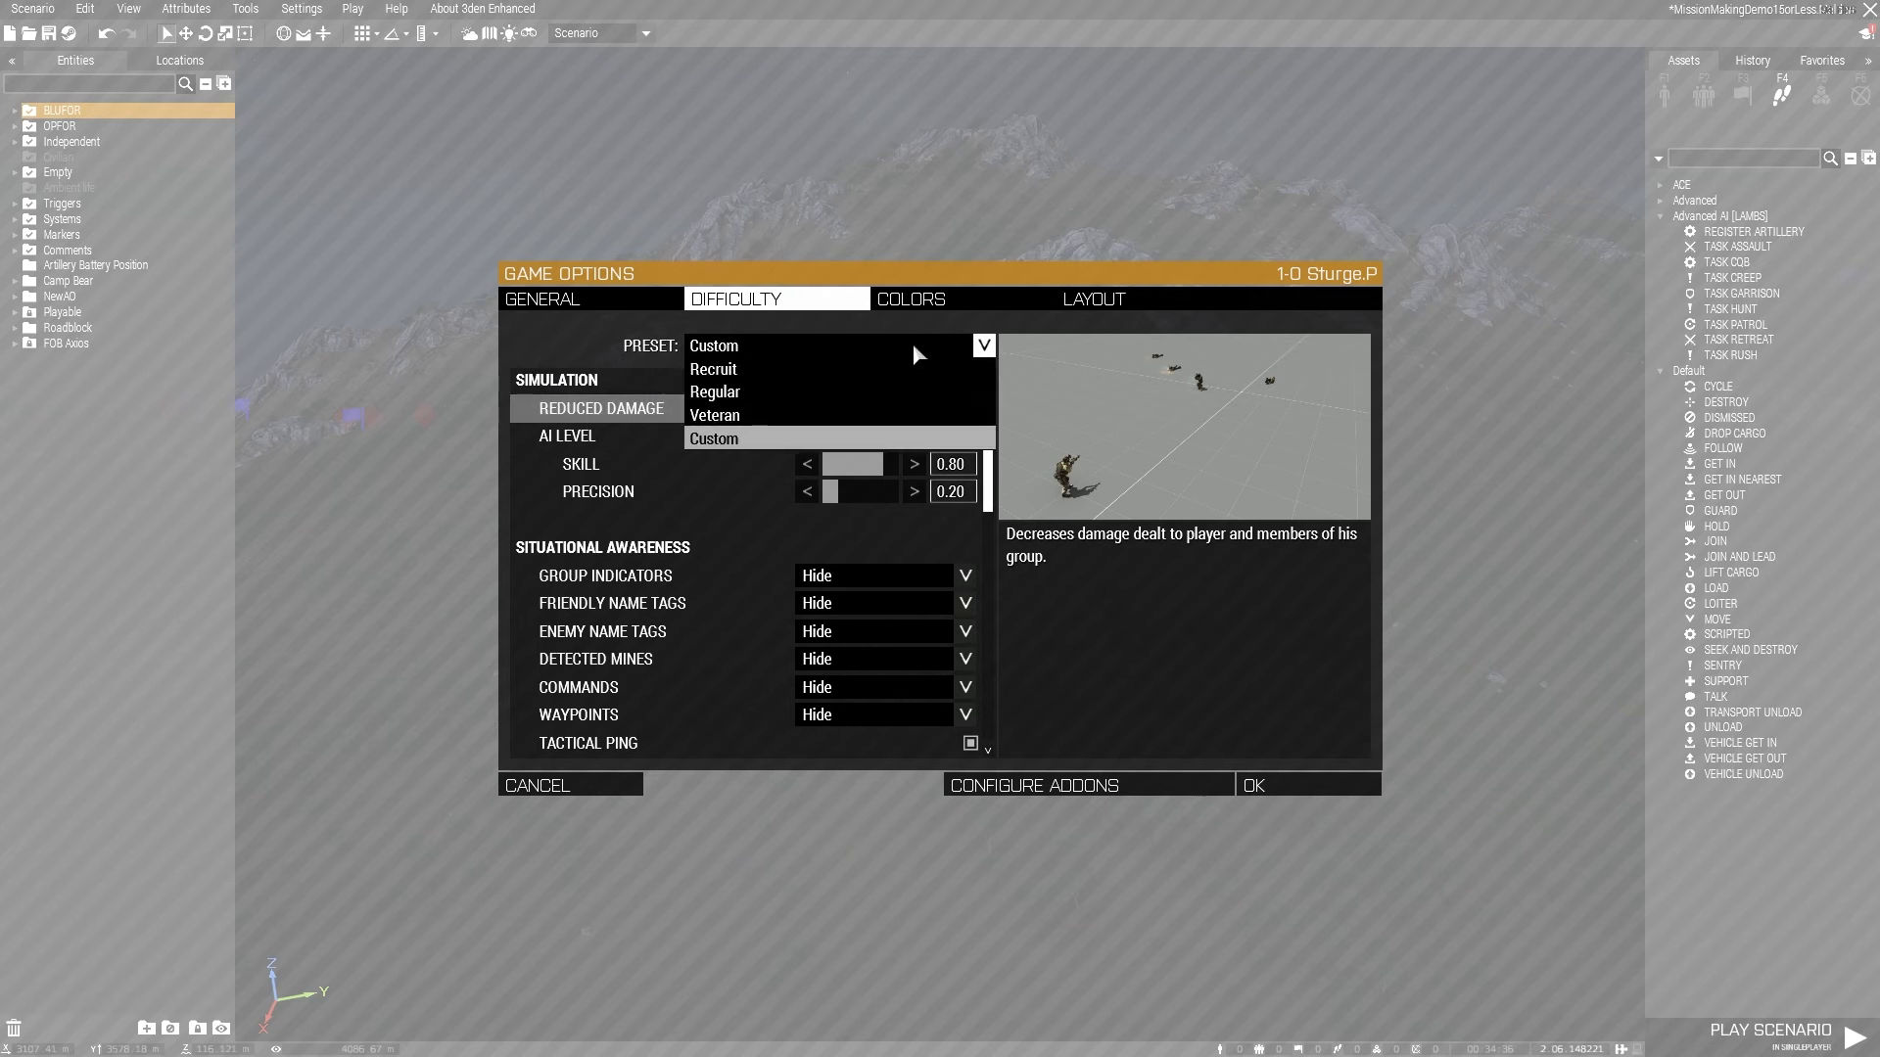
pyautogui.click(766, 446)
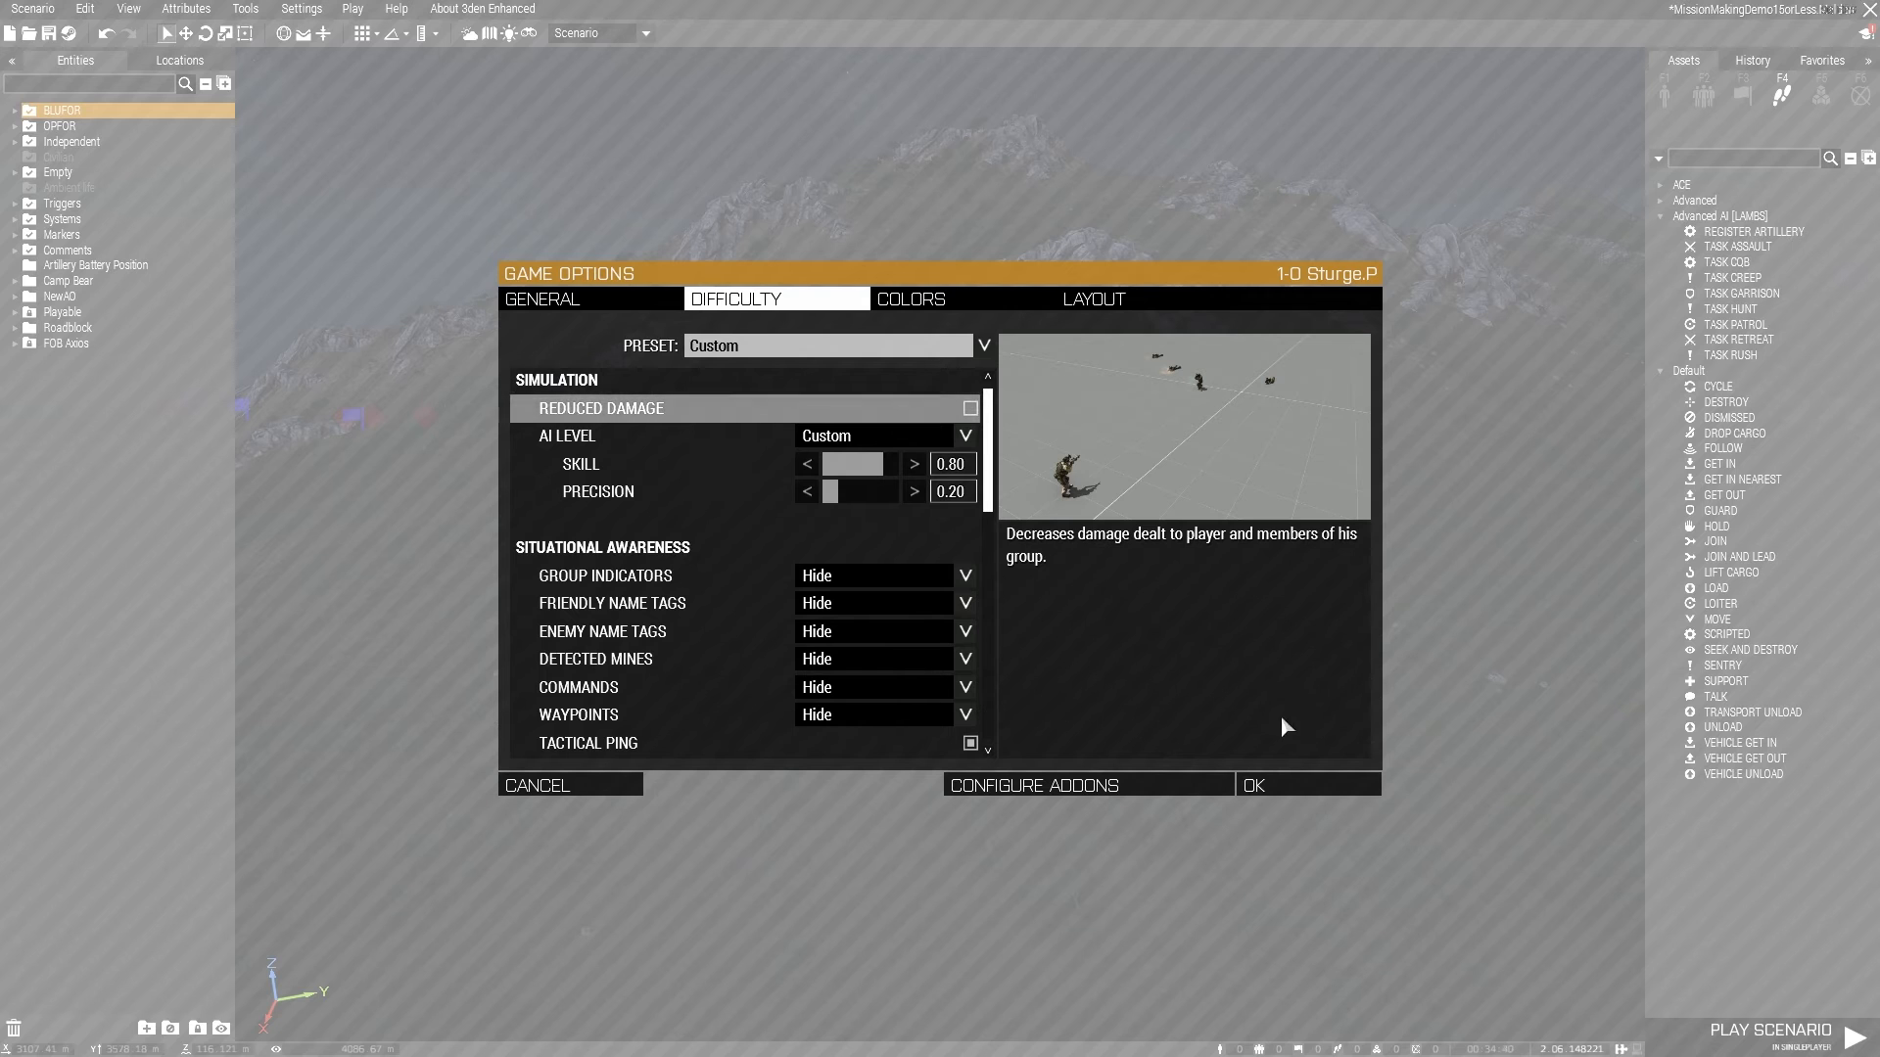
pyautogui.click(1306, 784)
# Open the mission's addon options and examine the ACE Common and ACE Advanced Ballistics settings
pyautogui.click(290, 12)
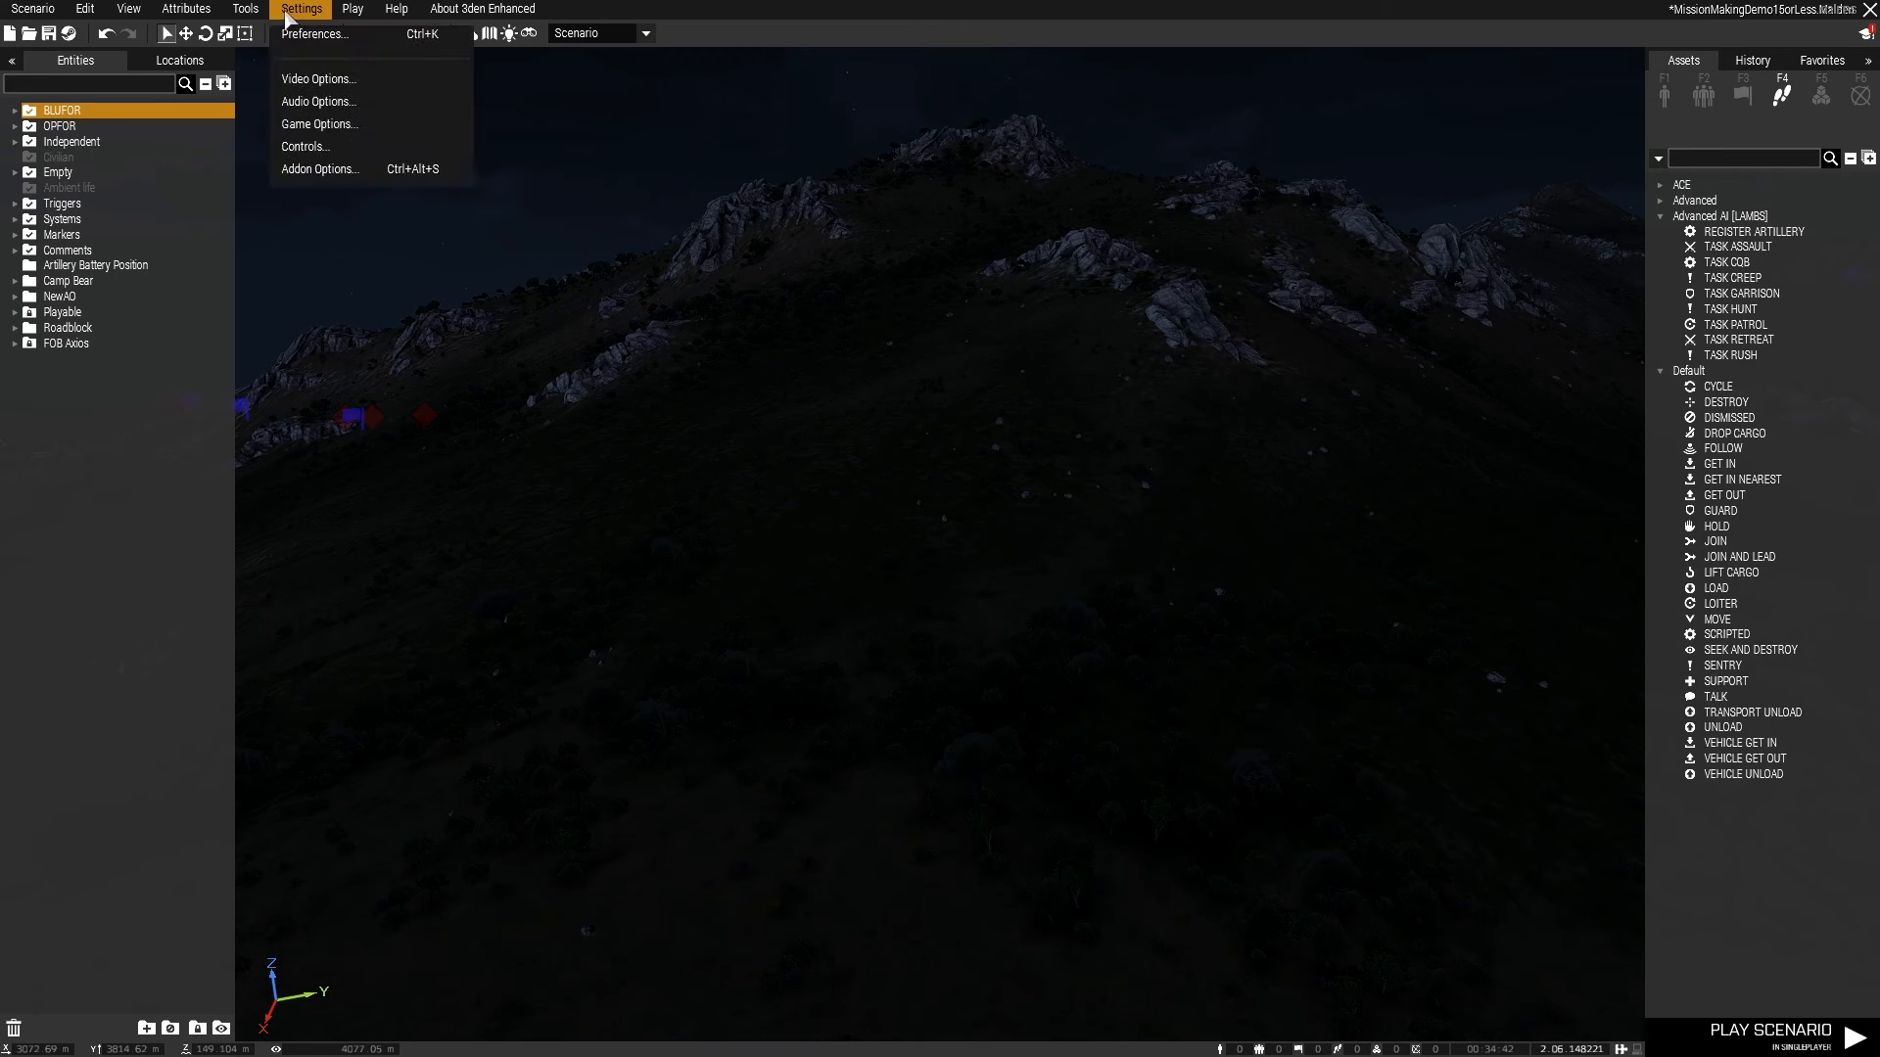
pyautogui.click(315, 176)
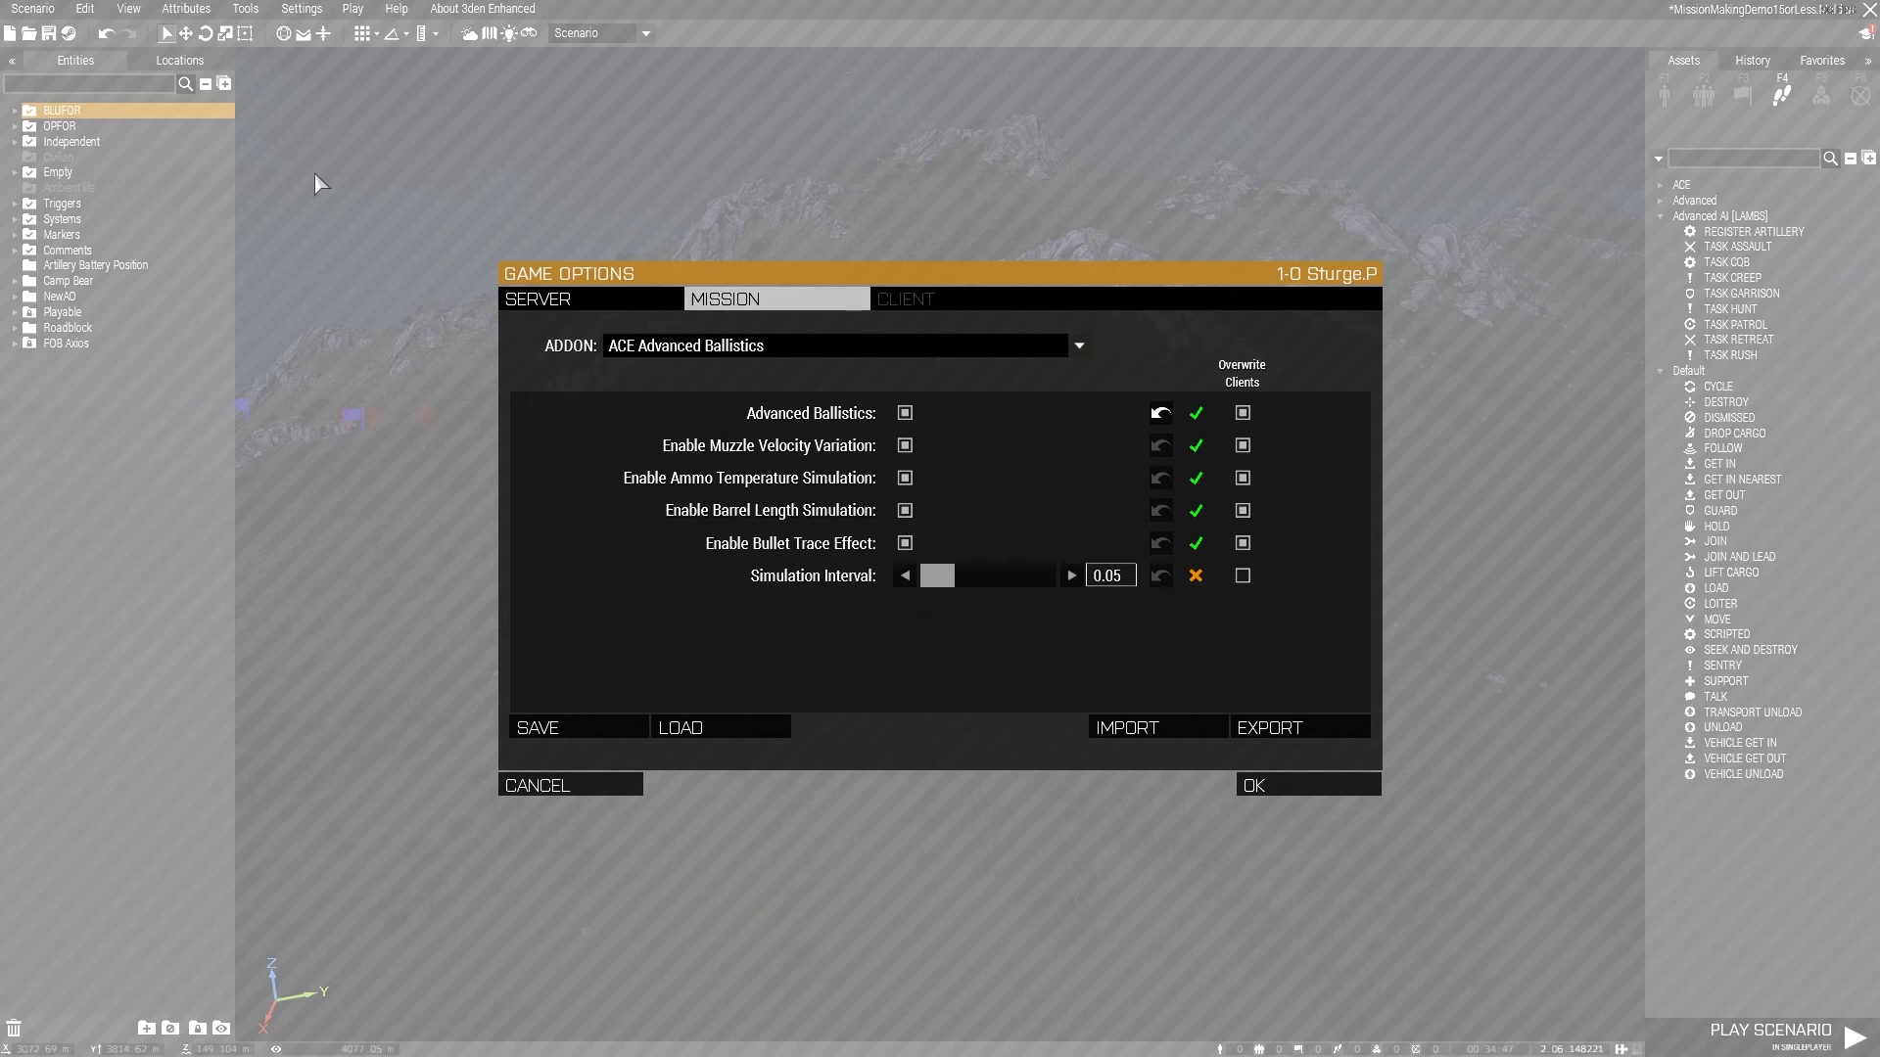
pyautogui.click(1080, 347)
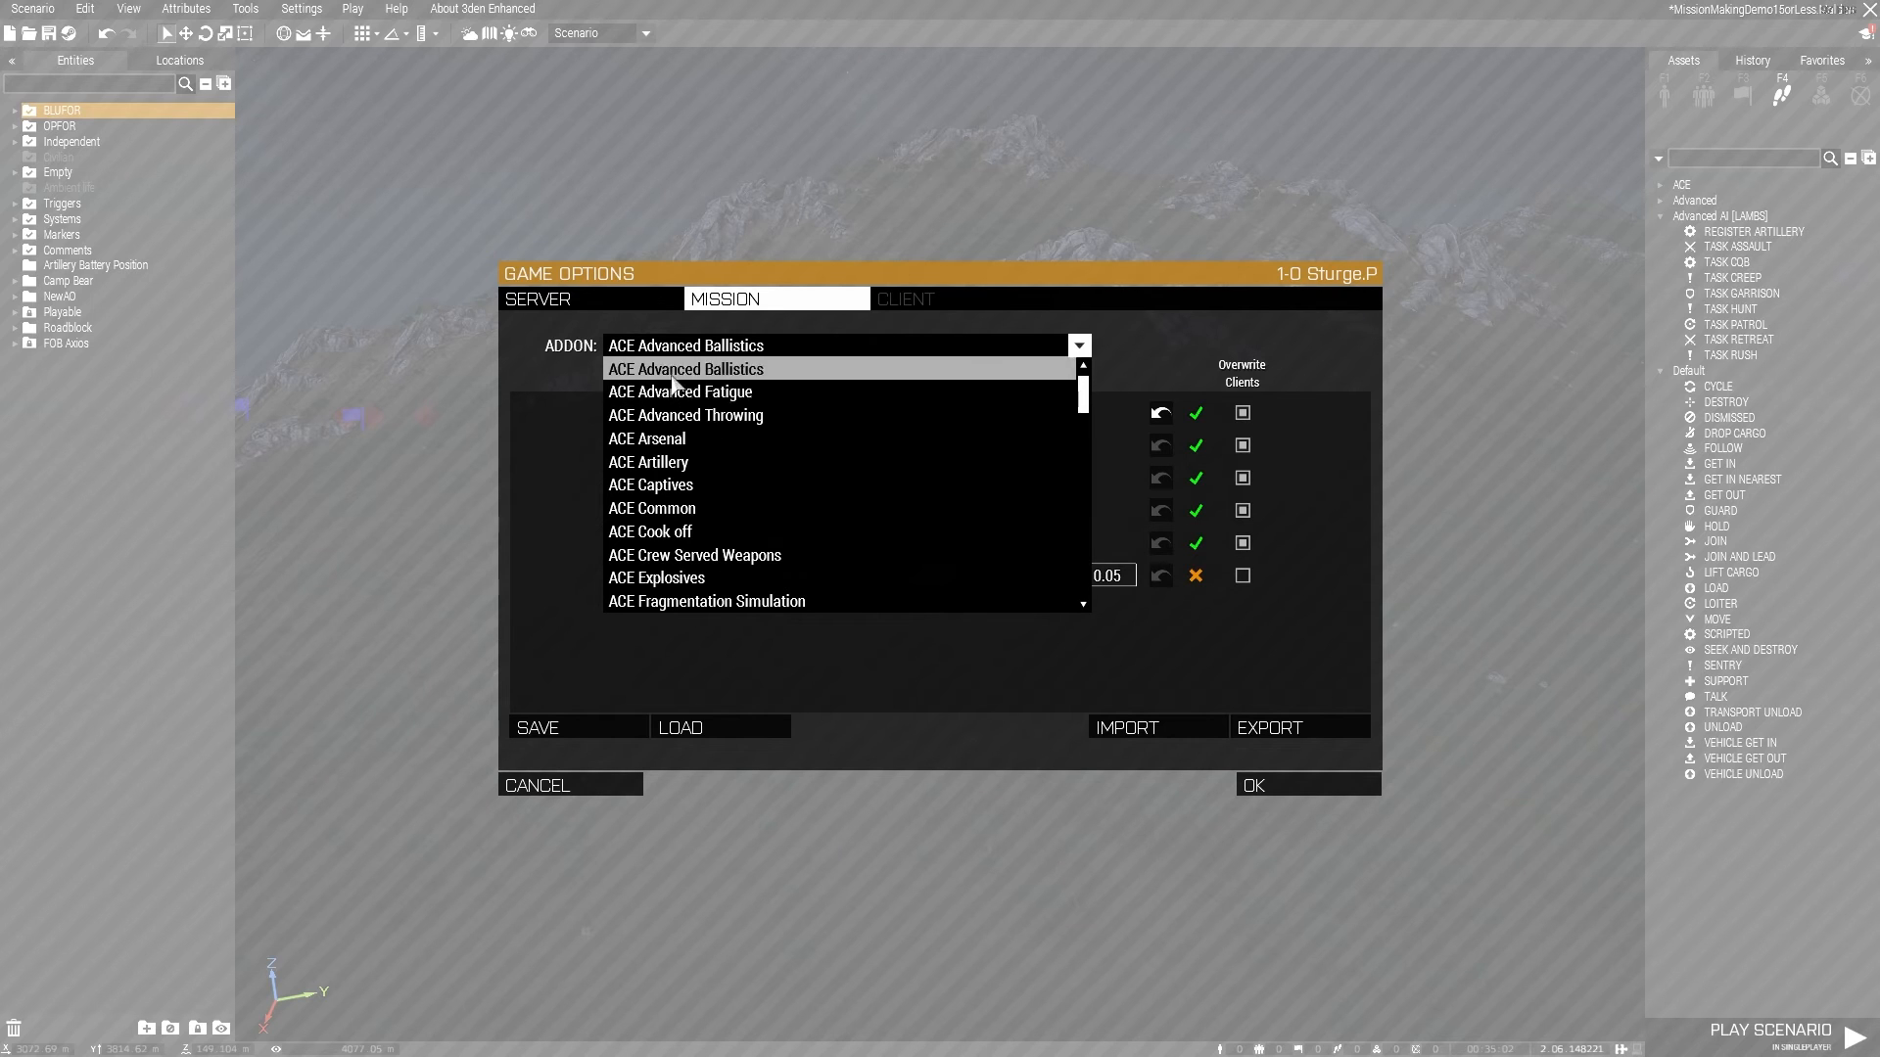
pyautogui.click(696, 516)
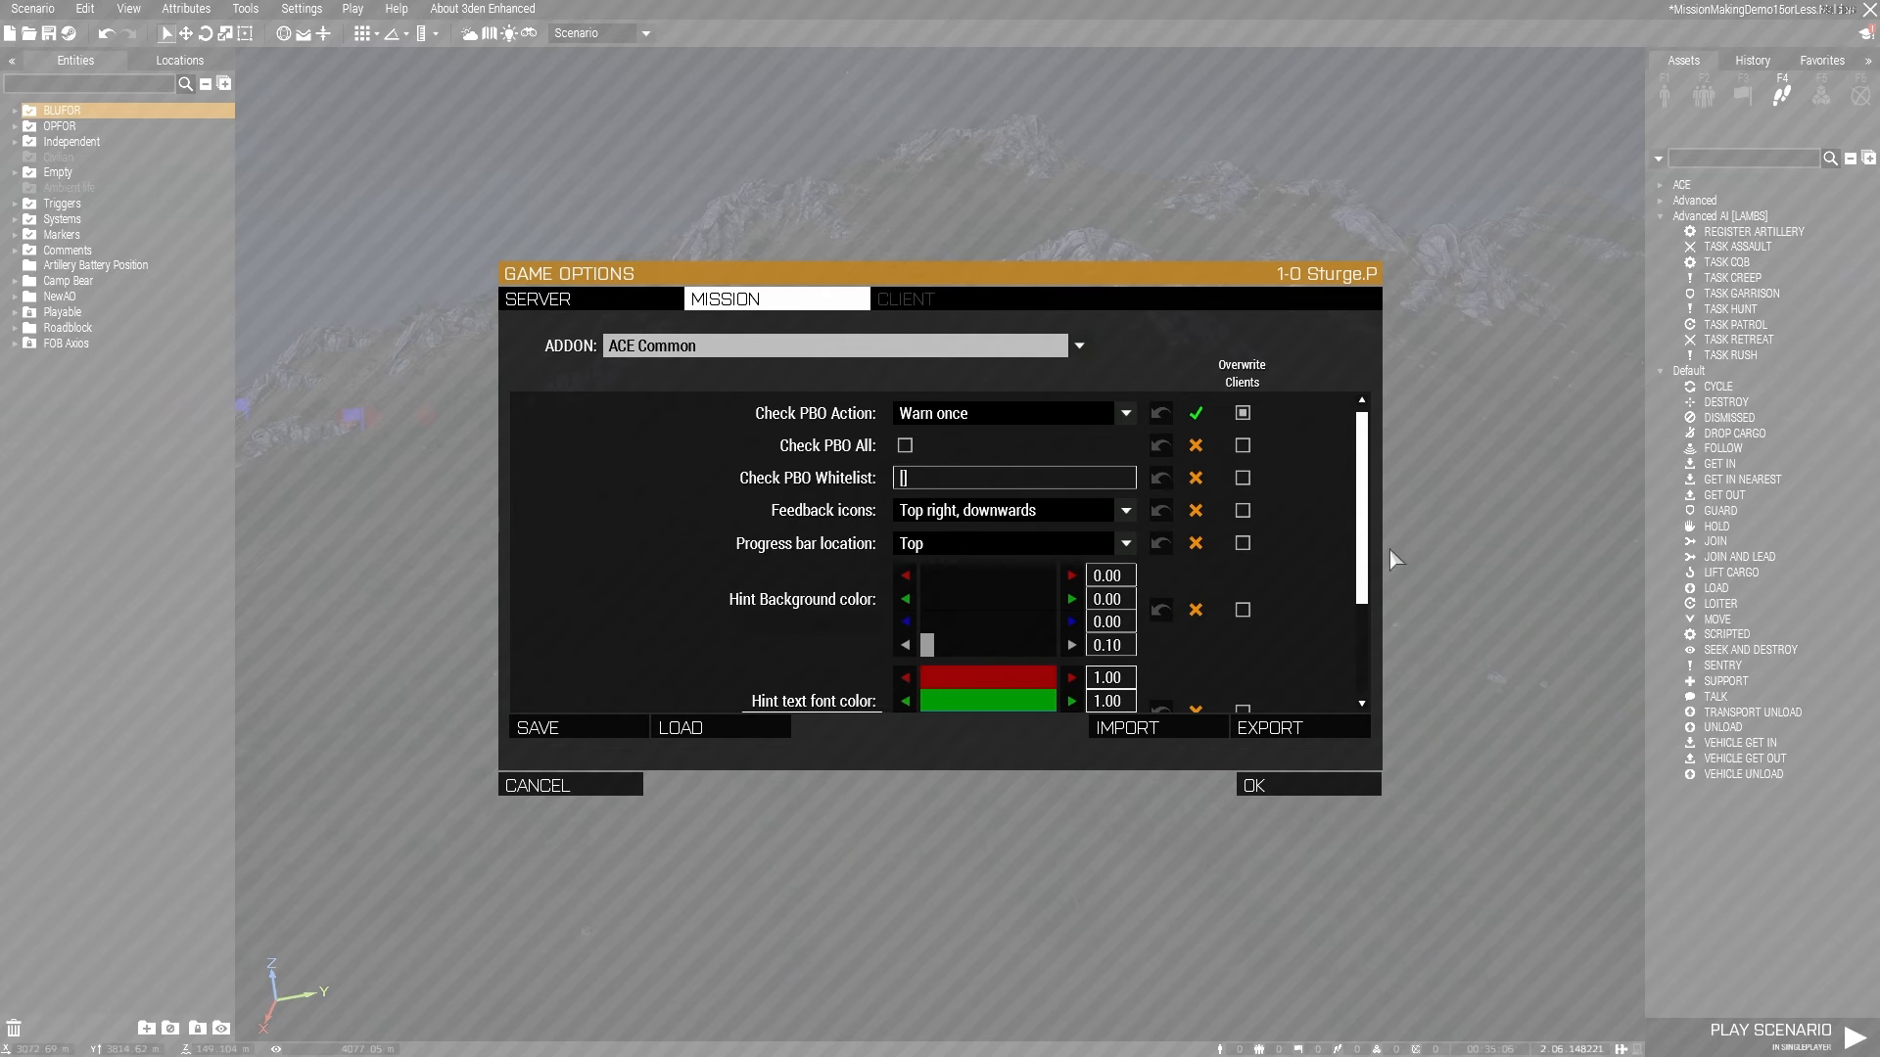
pyautogui.click(1081, 347)
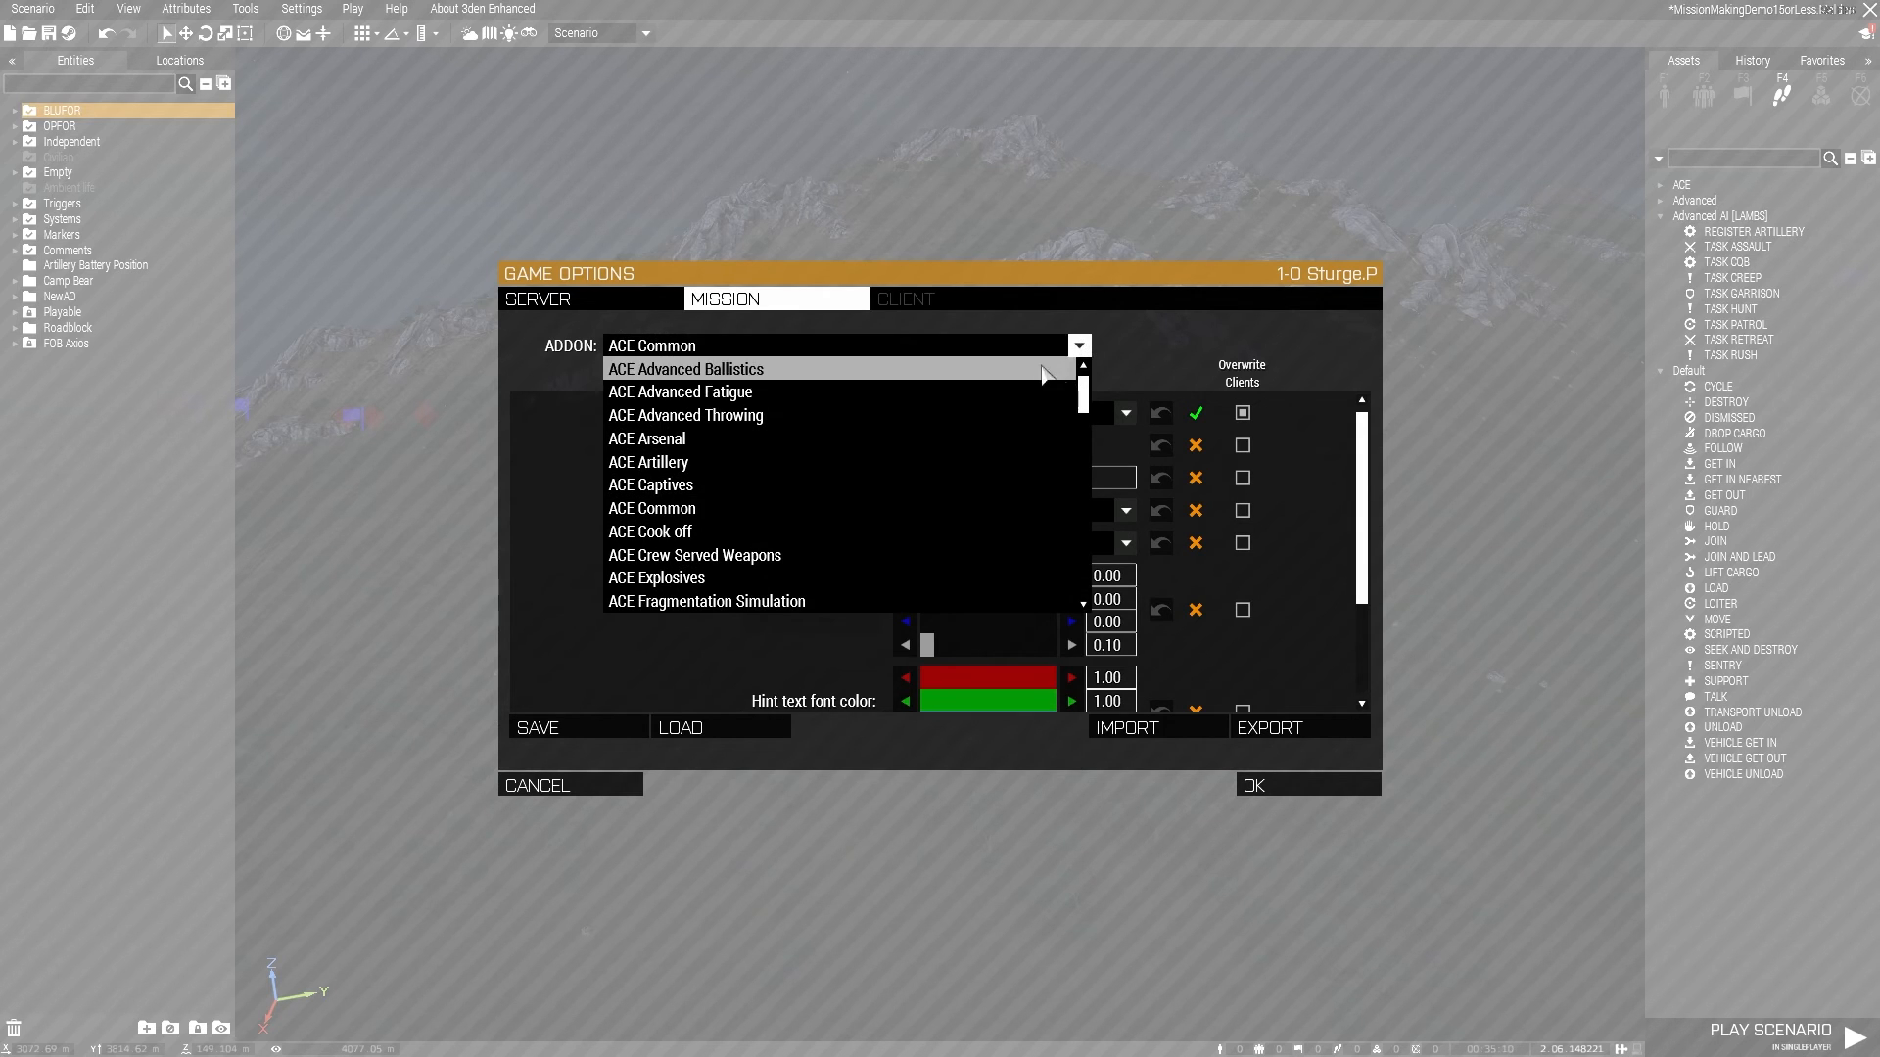
pyautogui.click(731, 374)
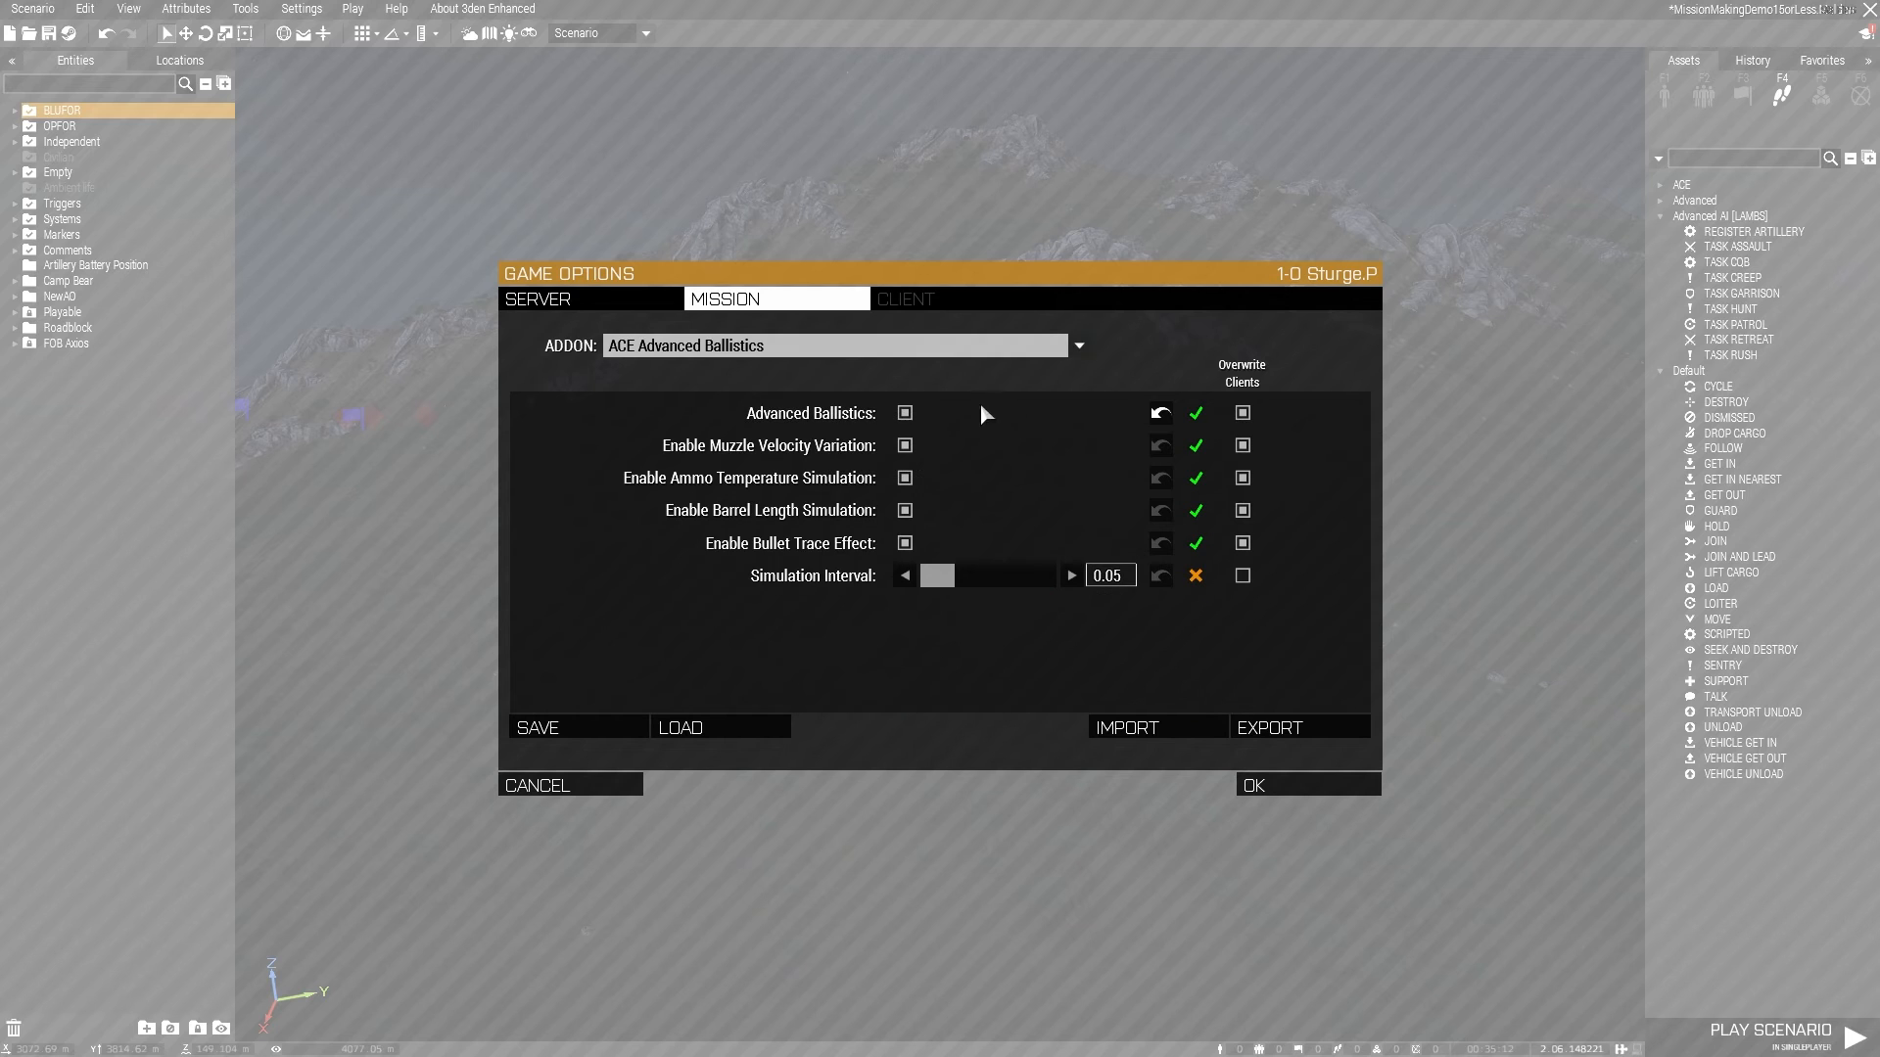
# For ACE Nightvision, set the NVG effect, fog and noise scales and the aim-down-sights blur to 0.1
pyautogui.click(1083, 348)
pyautogui.moveTo(1084, 394); pyautogui.dragTo(1103, 460)
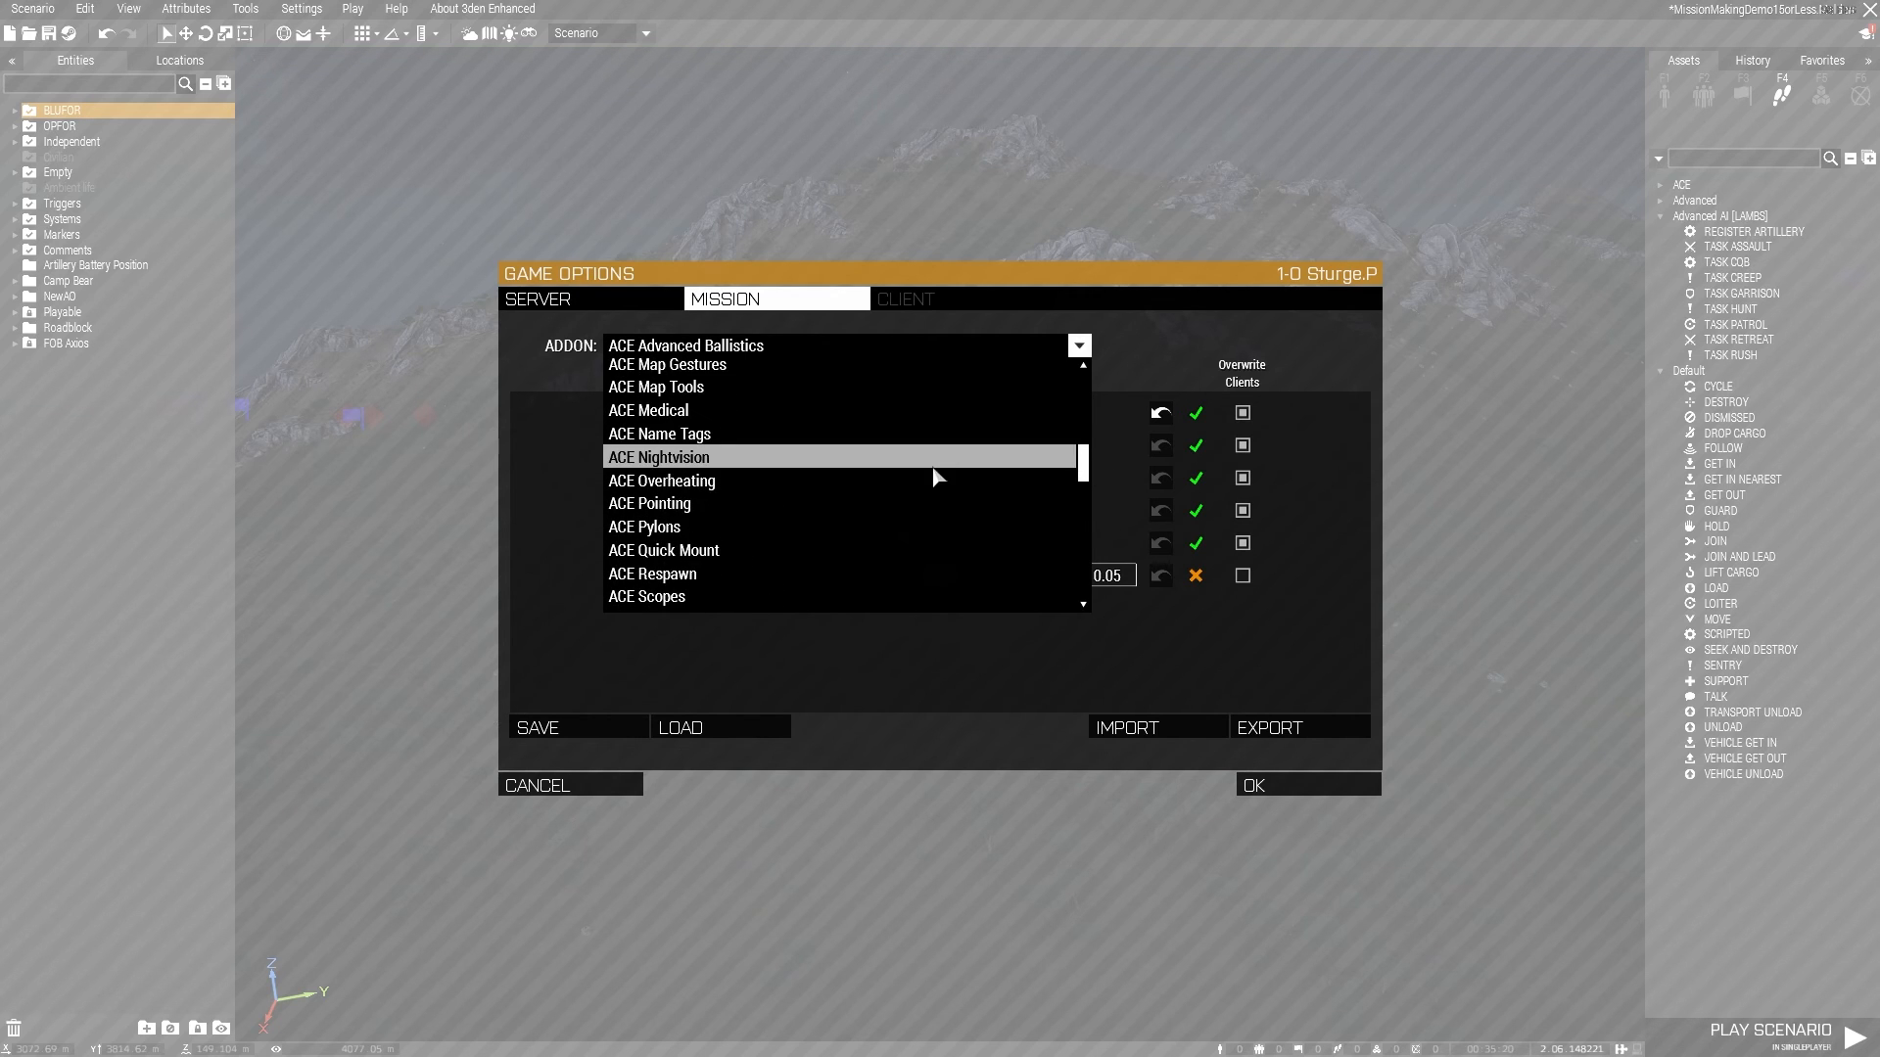
pyautogui.click(933, 475)
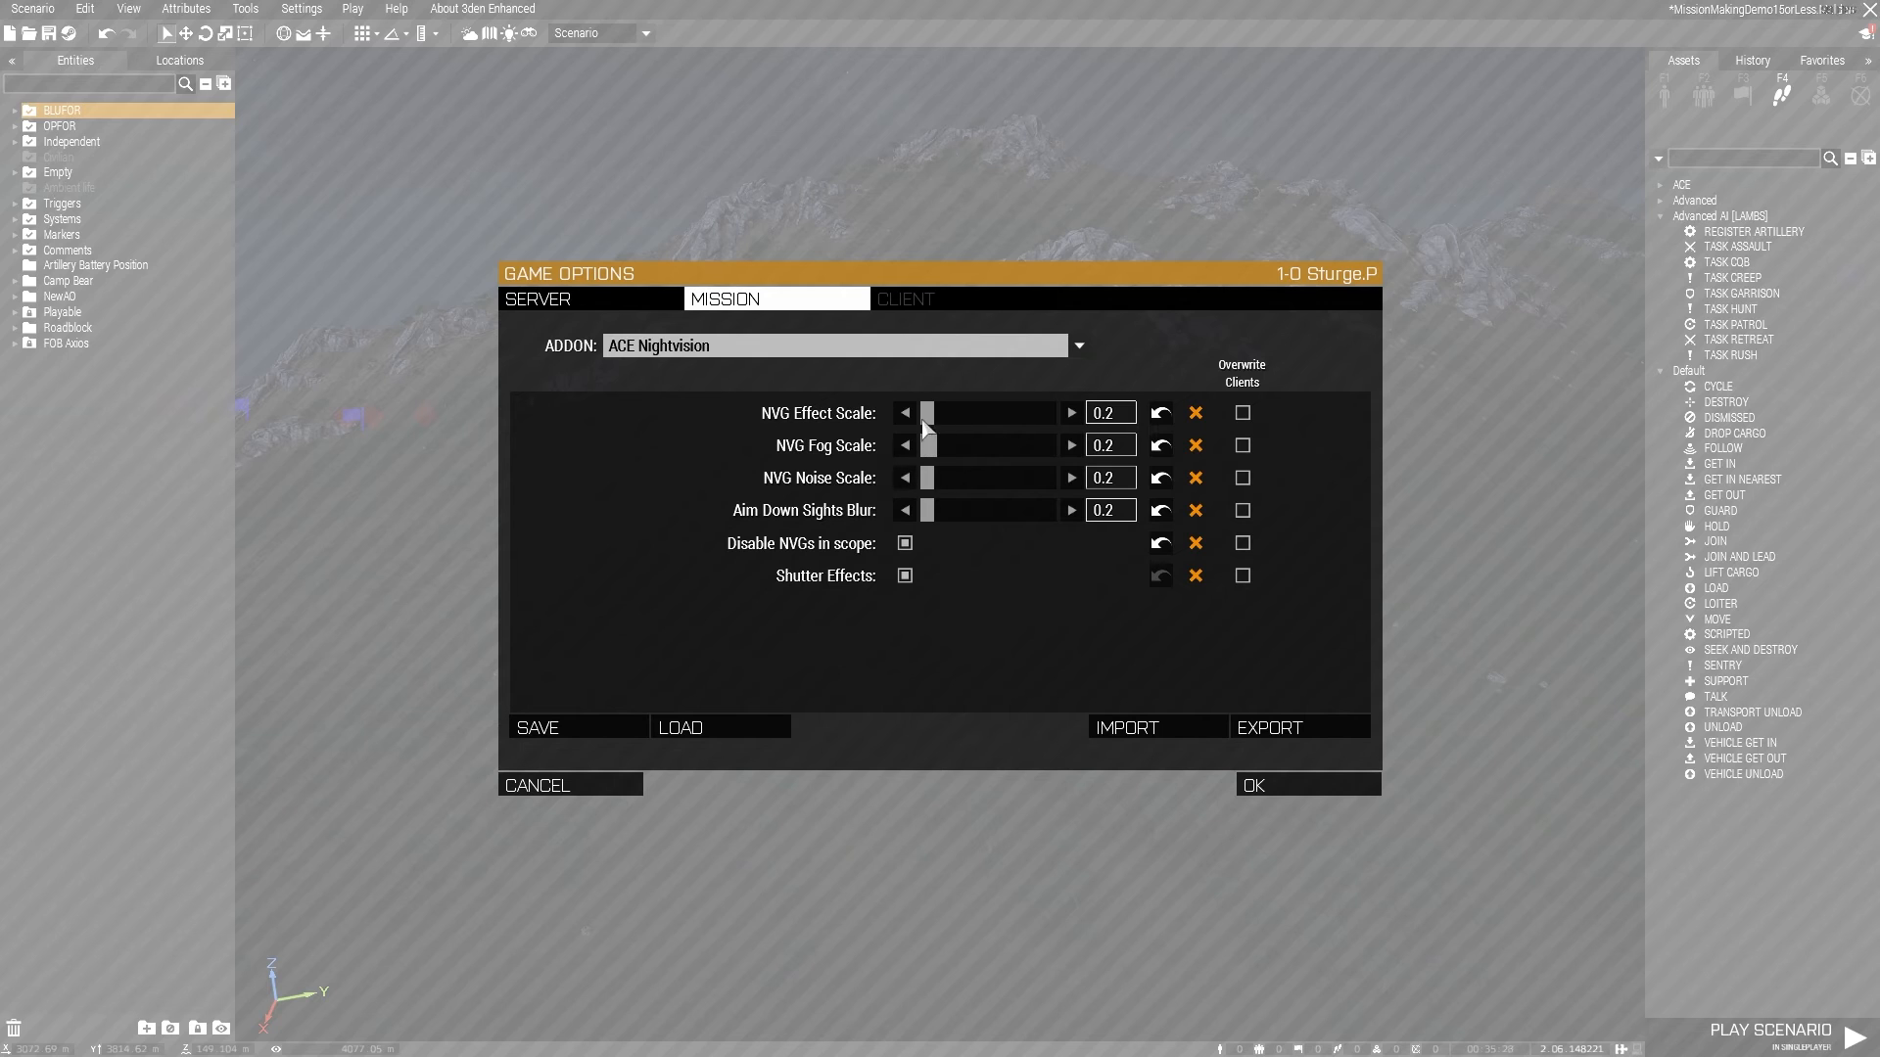
pyautogui.click(904, 412)
pyautogui.click(905, 447)
pyautogui.click(904, 477)
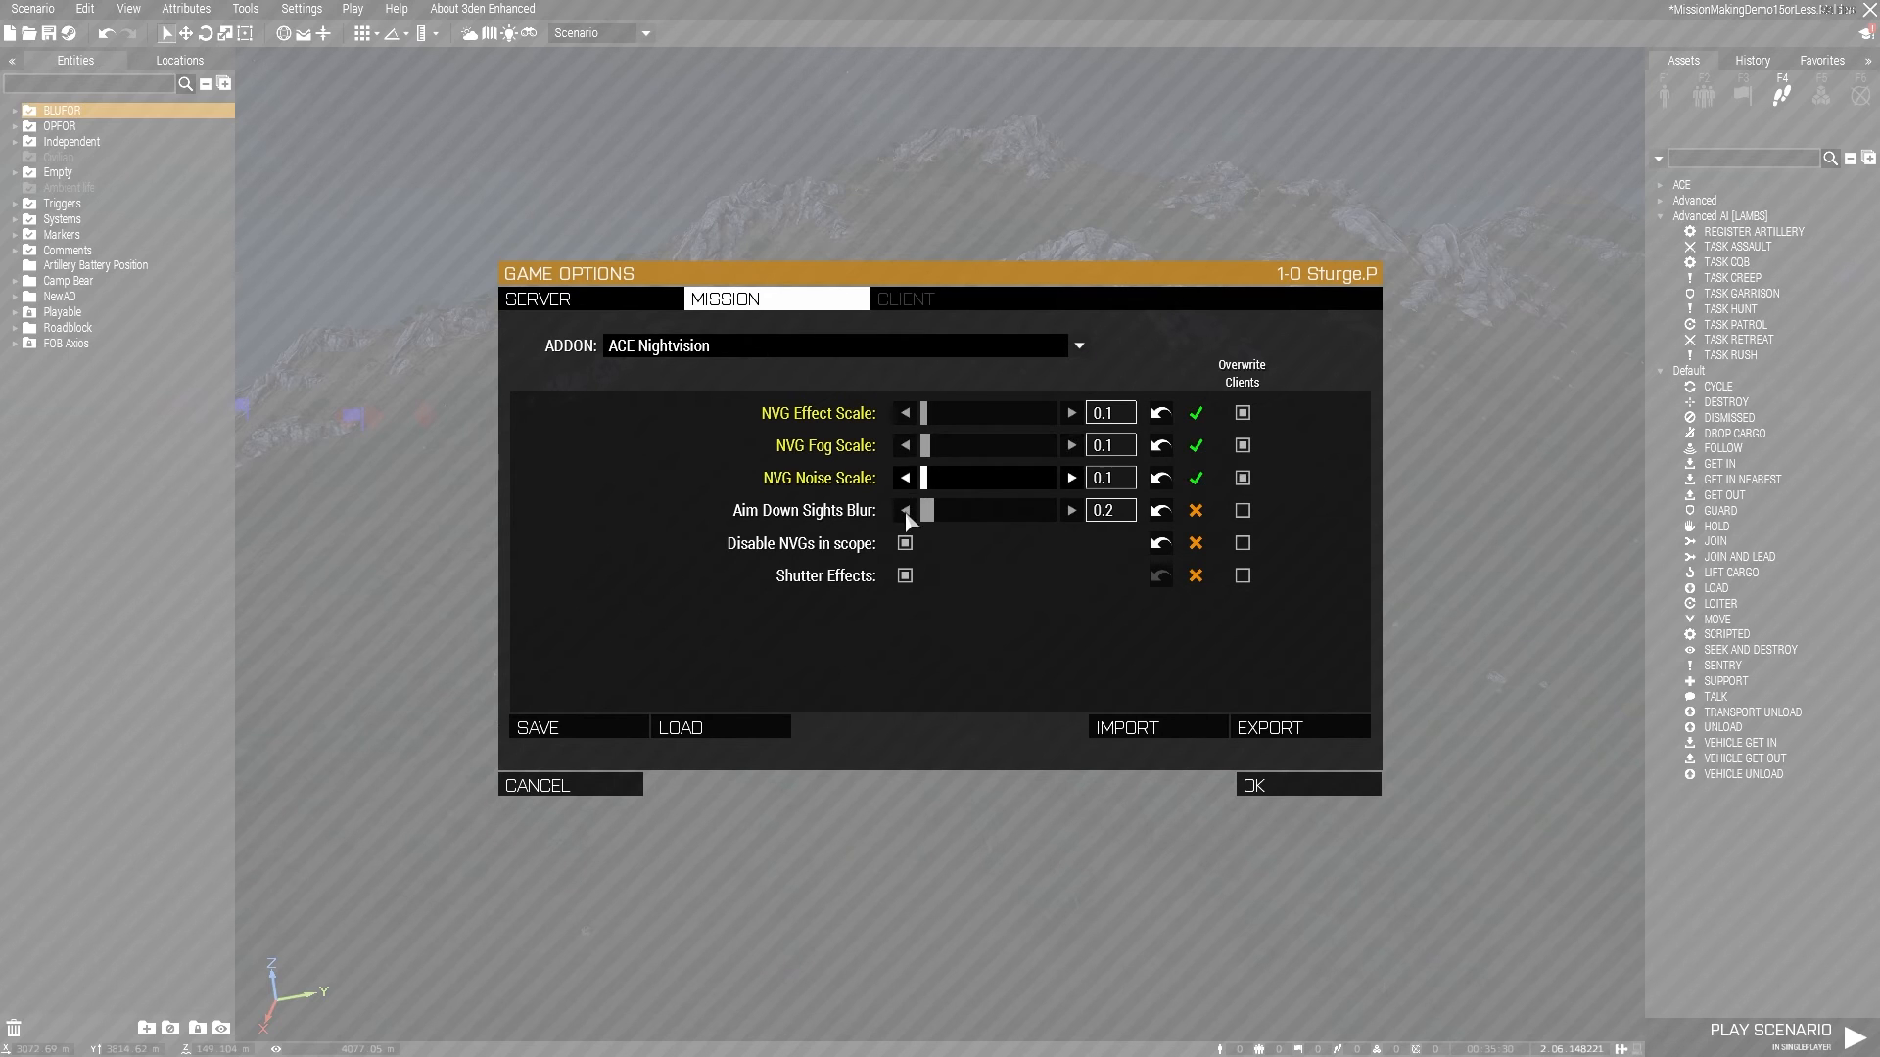
pyautogui.click(904, 510)
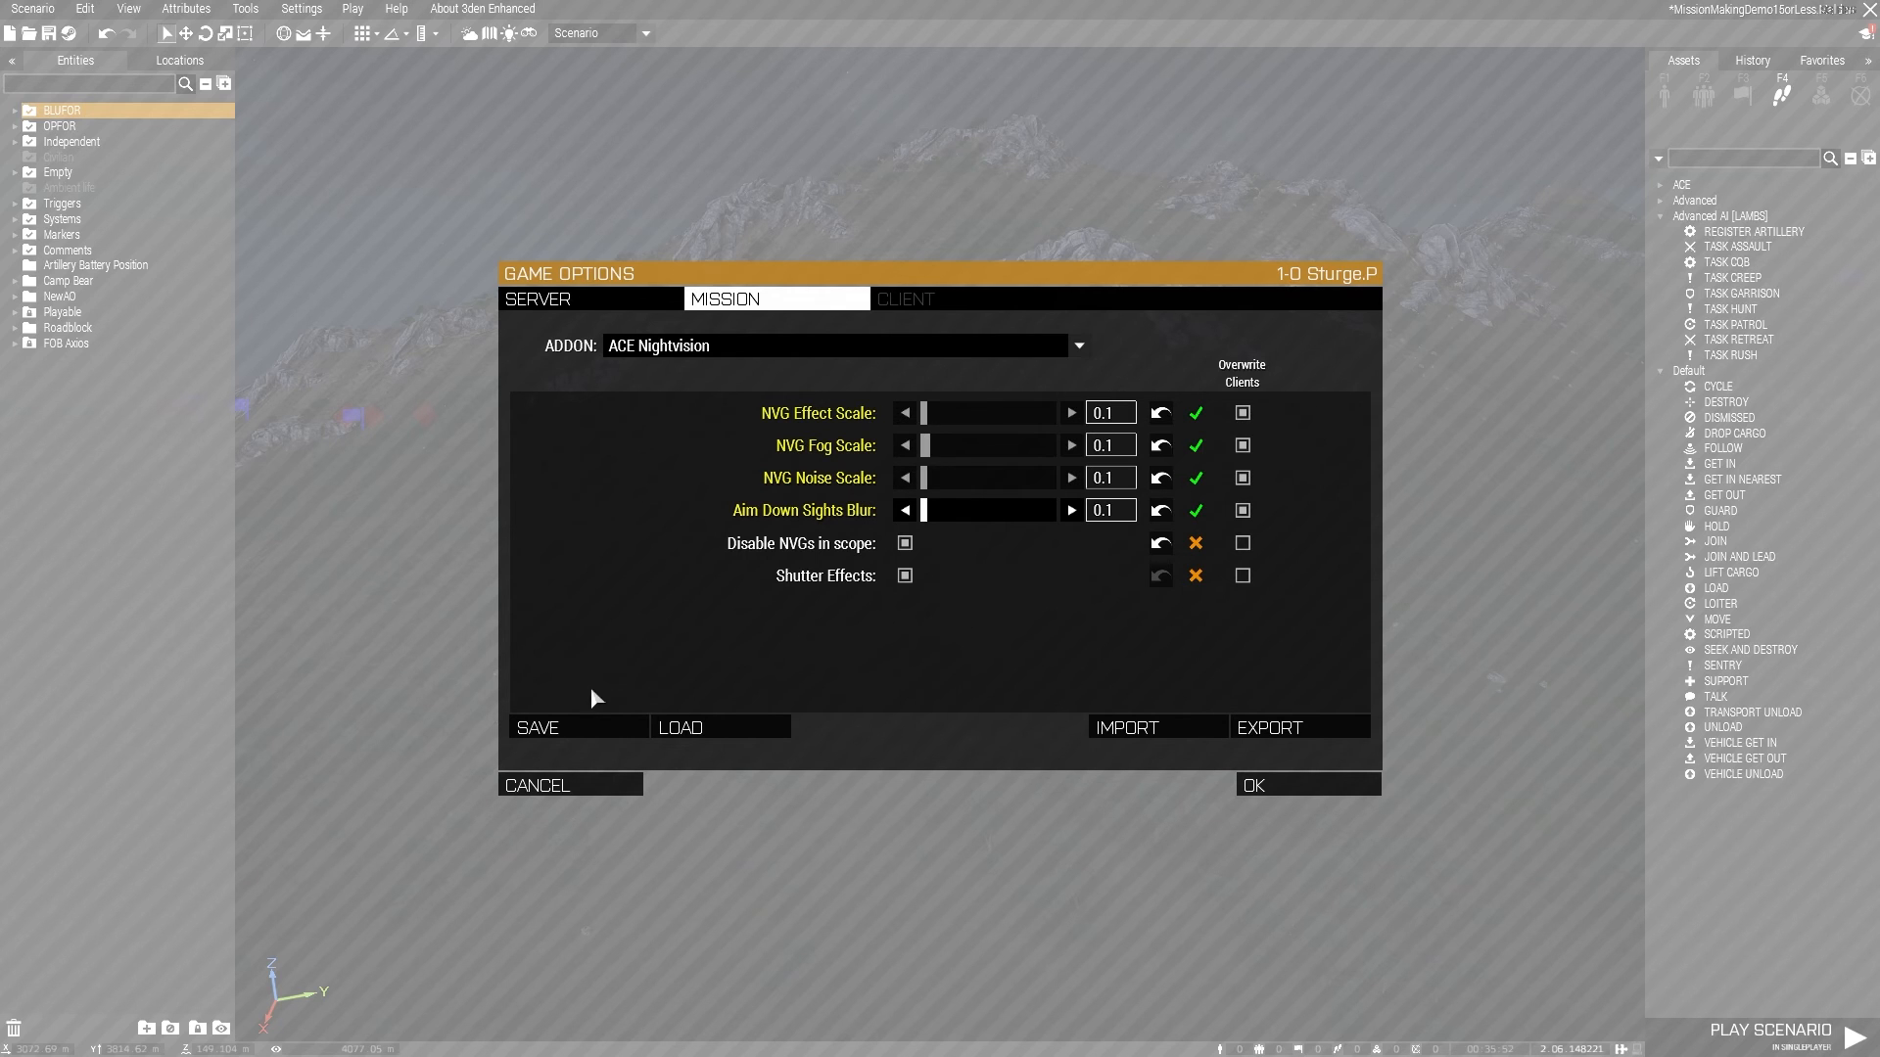
# Save the mission addon settings as the preset "New: Mission" and export them to the clipboard
pyautogui.click(560, 728)
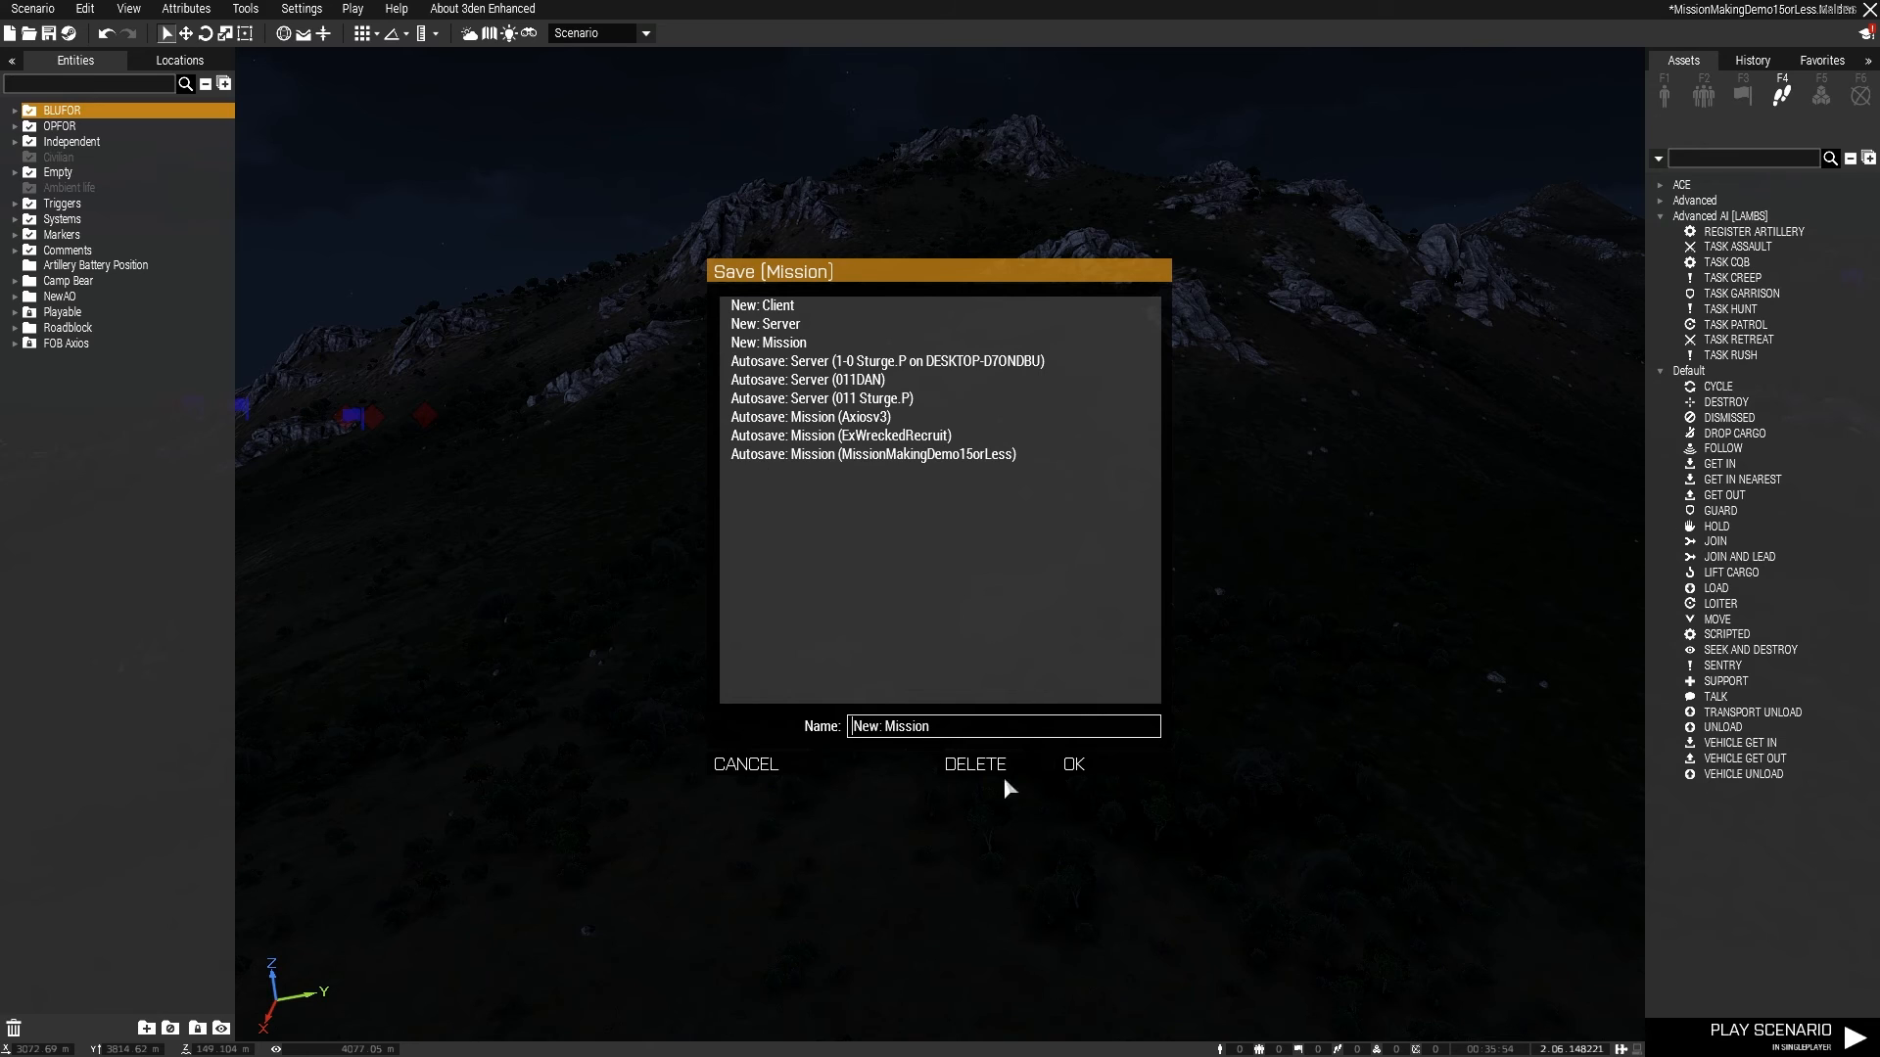
pyautogui.click(1126, 773)
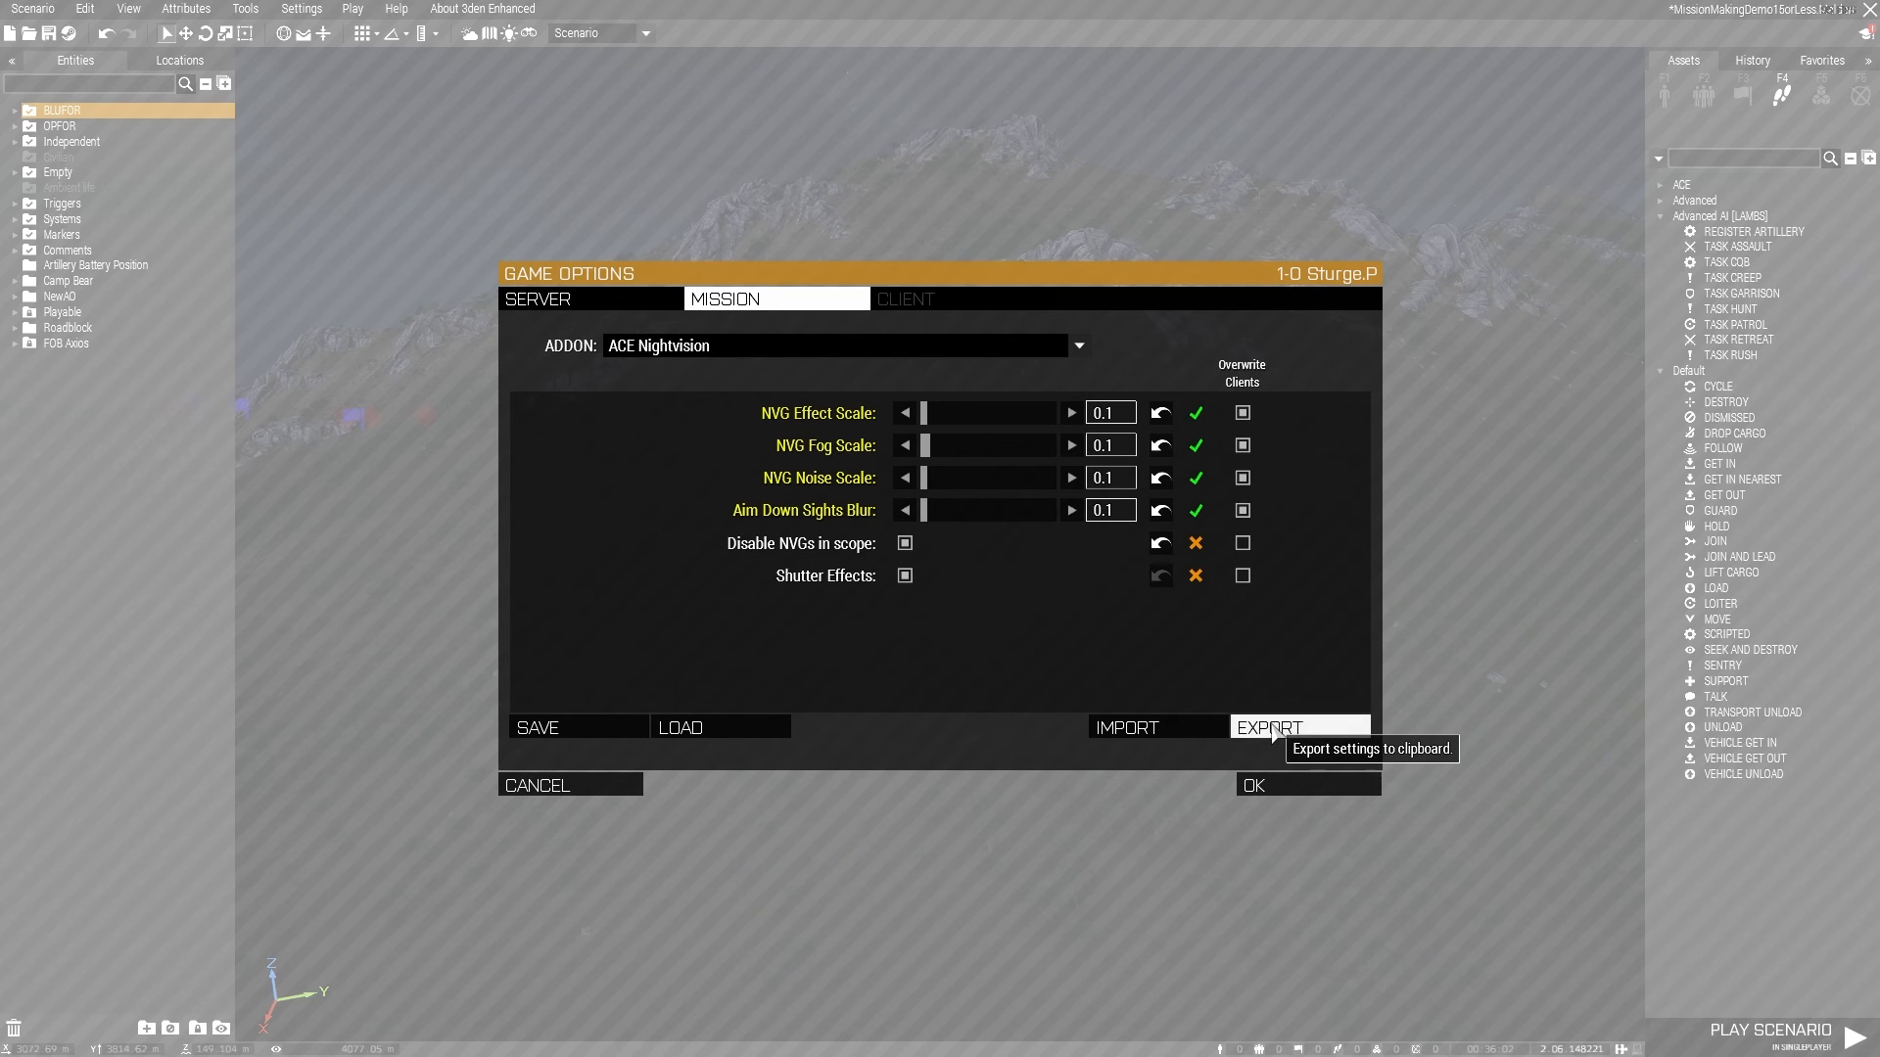
pyautogui.click(1272, 727)
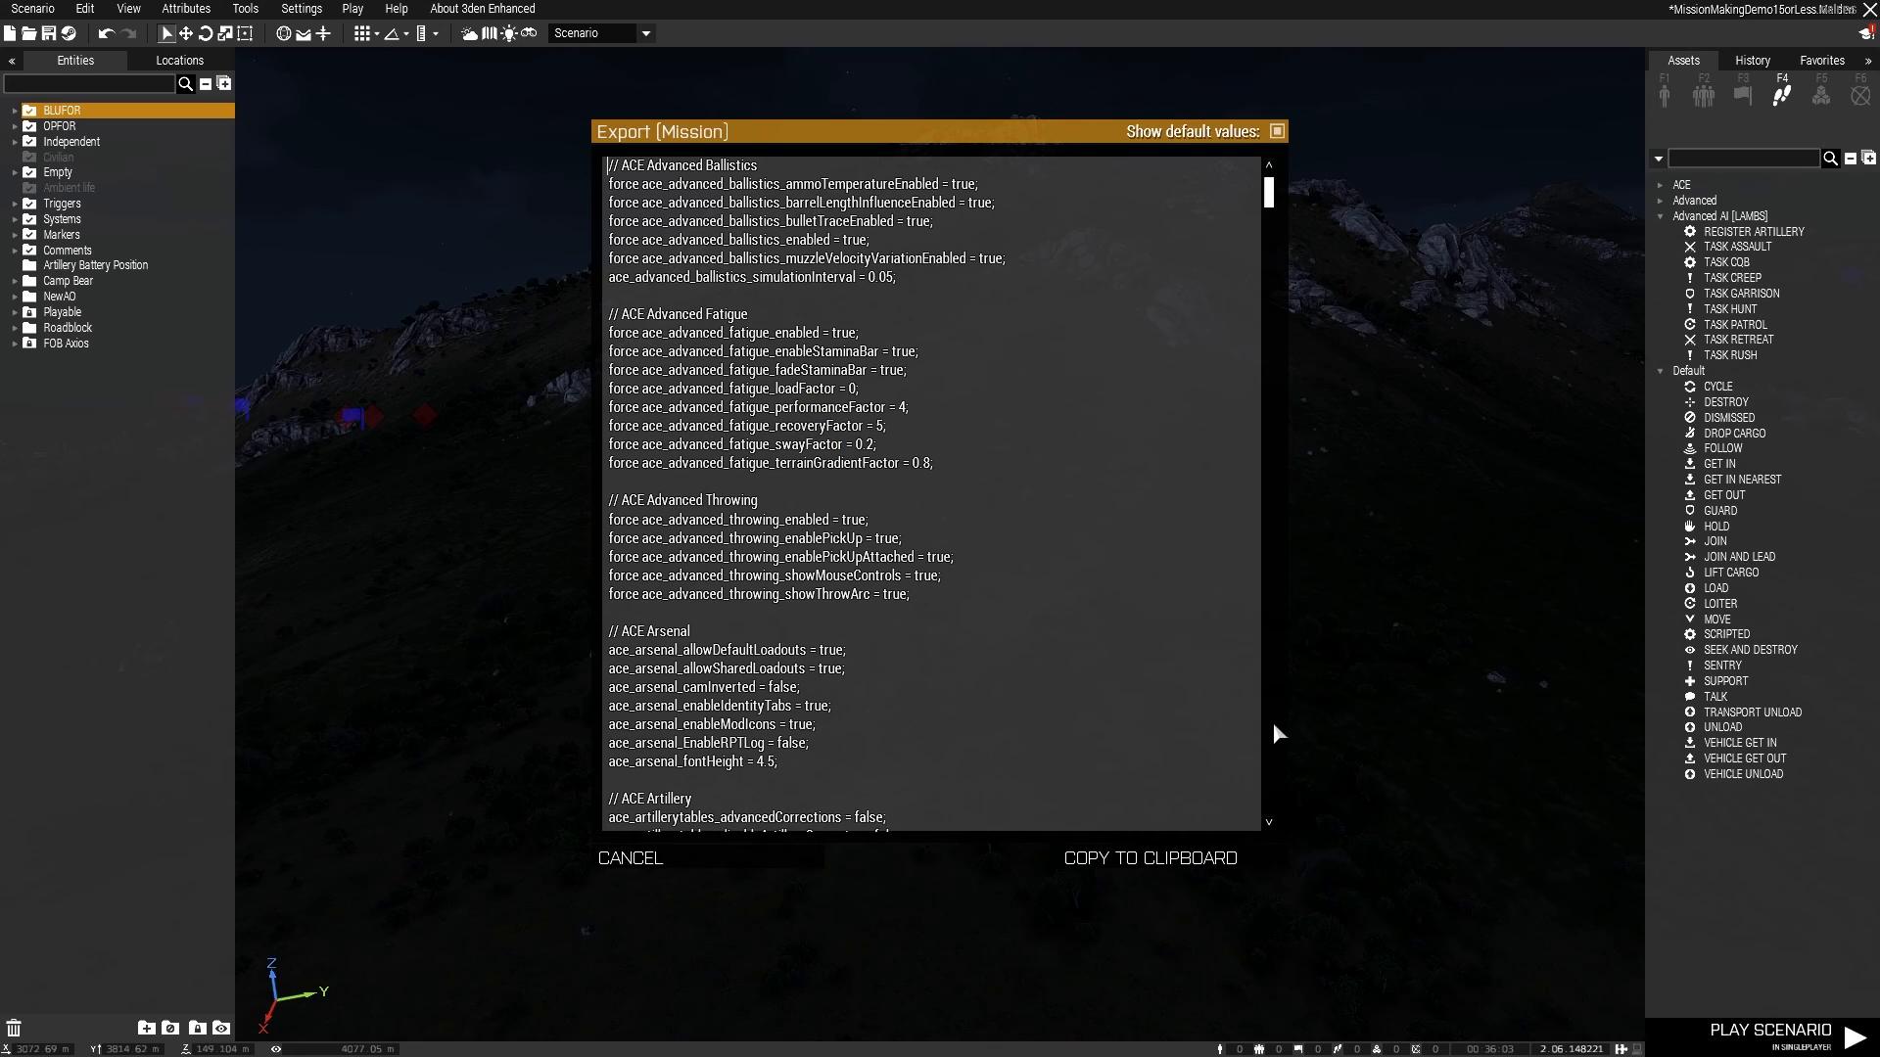
pyautogui.click(1123, 856)
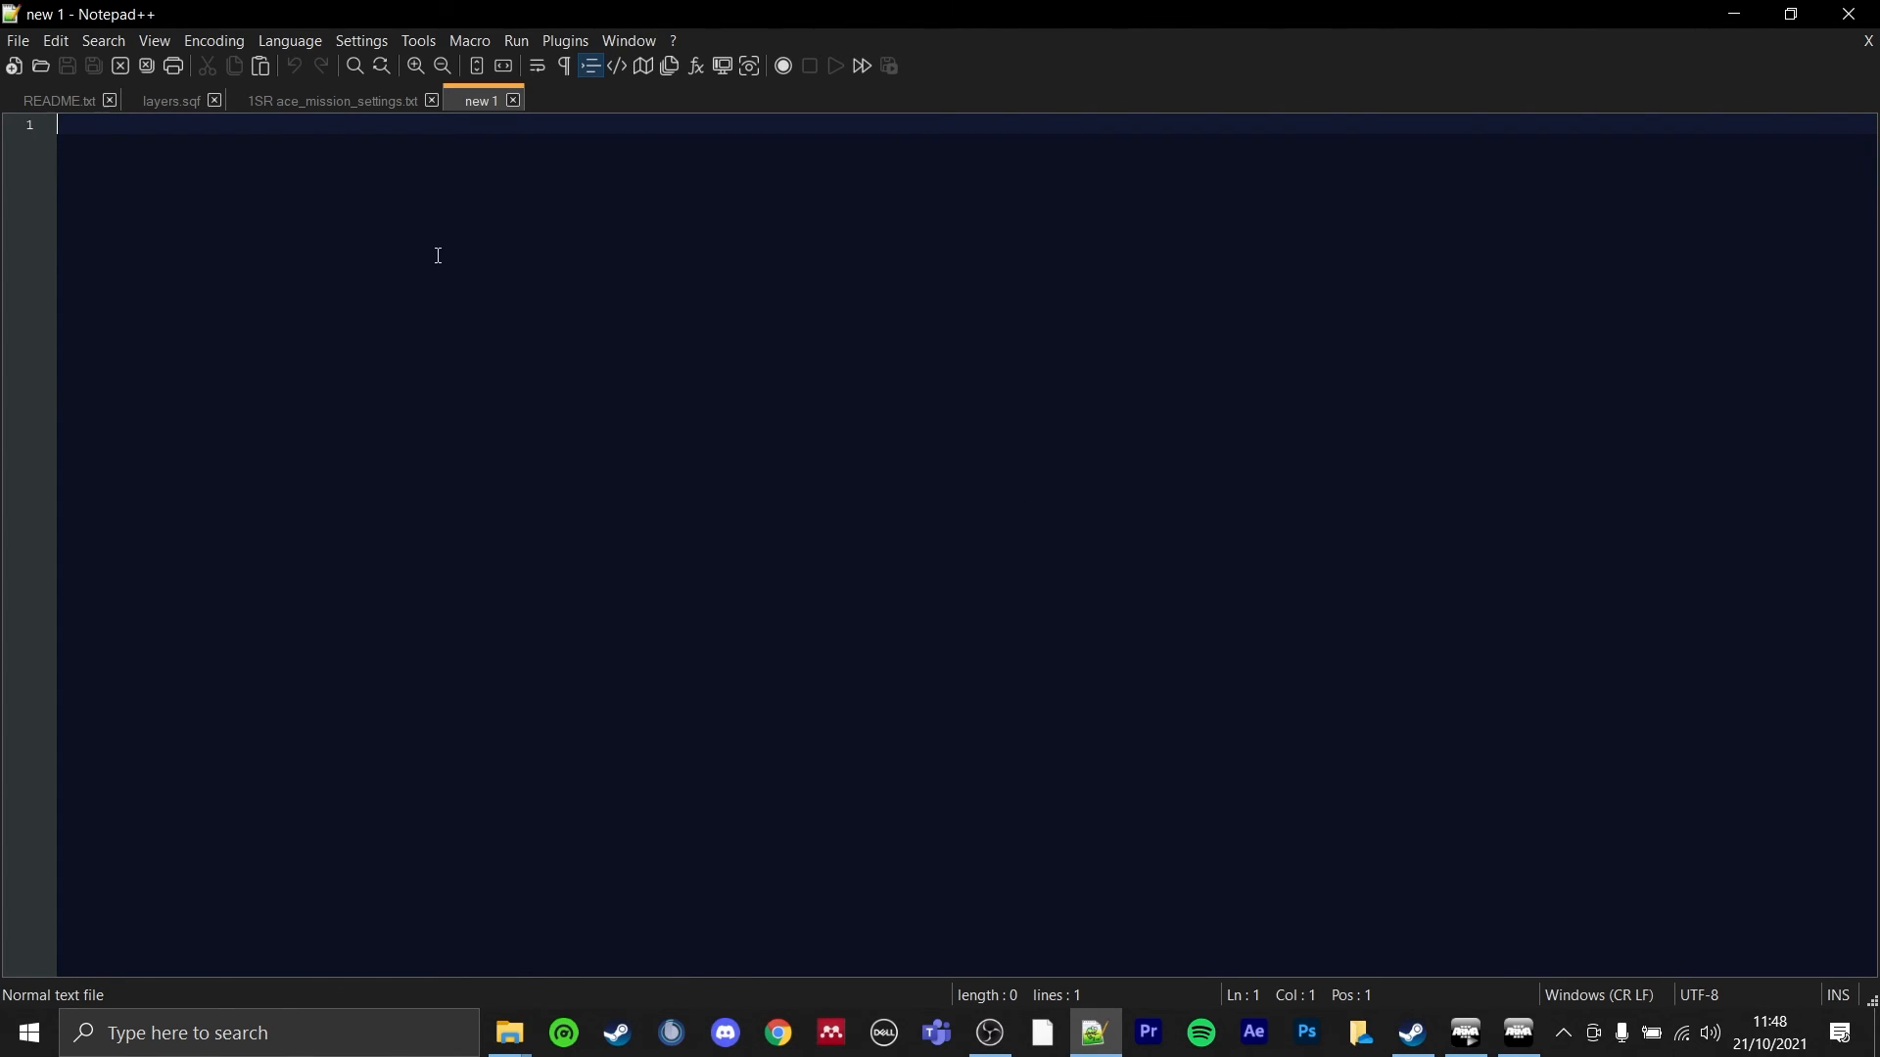
# Paste the exported mission addon settings into the blank Notepad++ document and view the settings files in the Arma 3 - Mission Stuff folder
pyautogui.hotkey('ctrl', 'v')
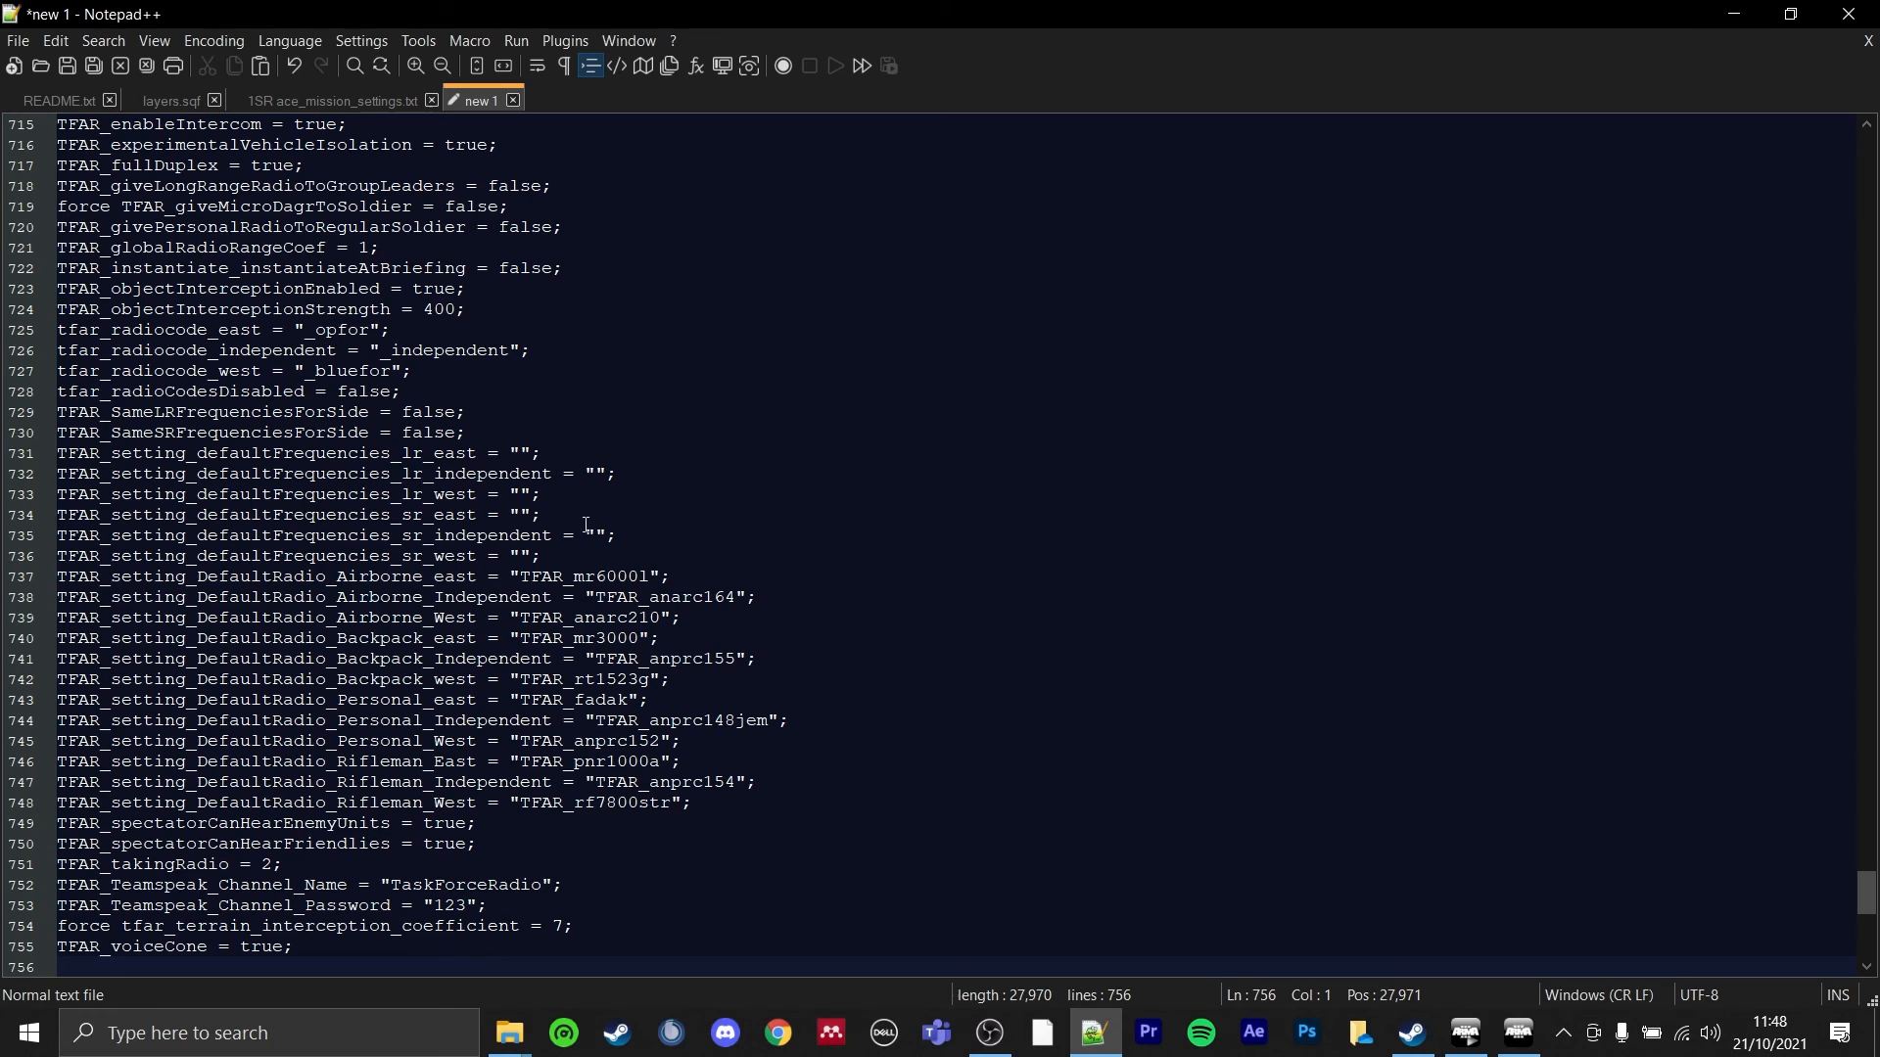
pyautogui.scroll(12, 586, 525)
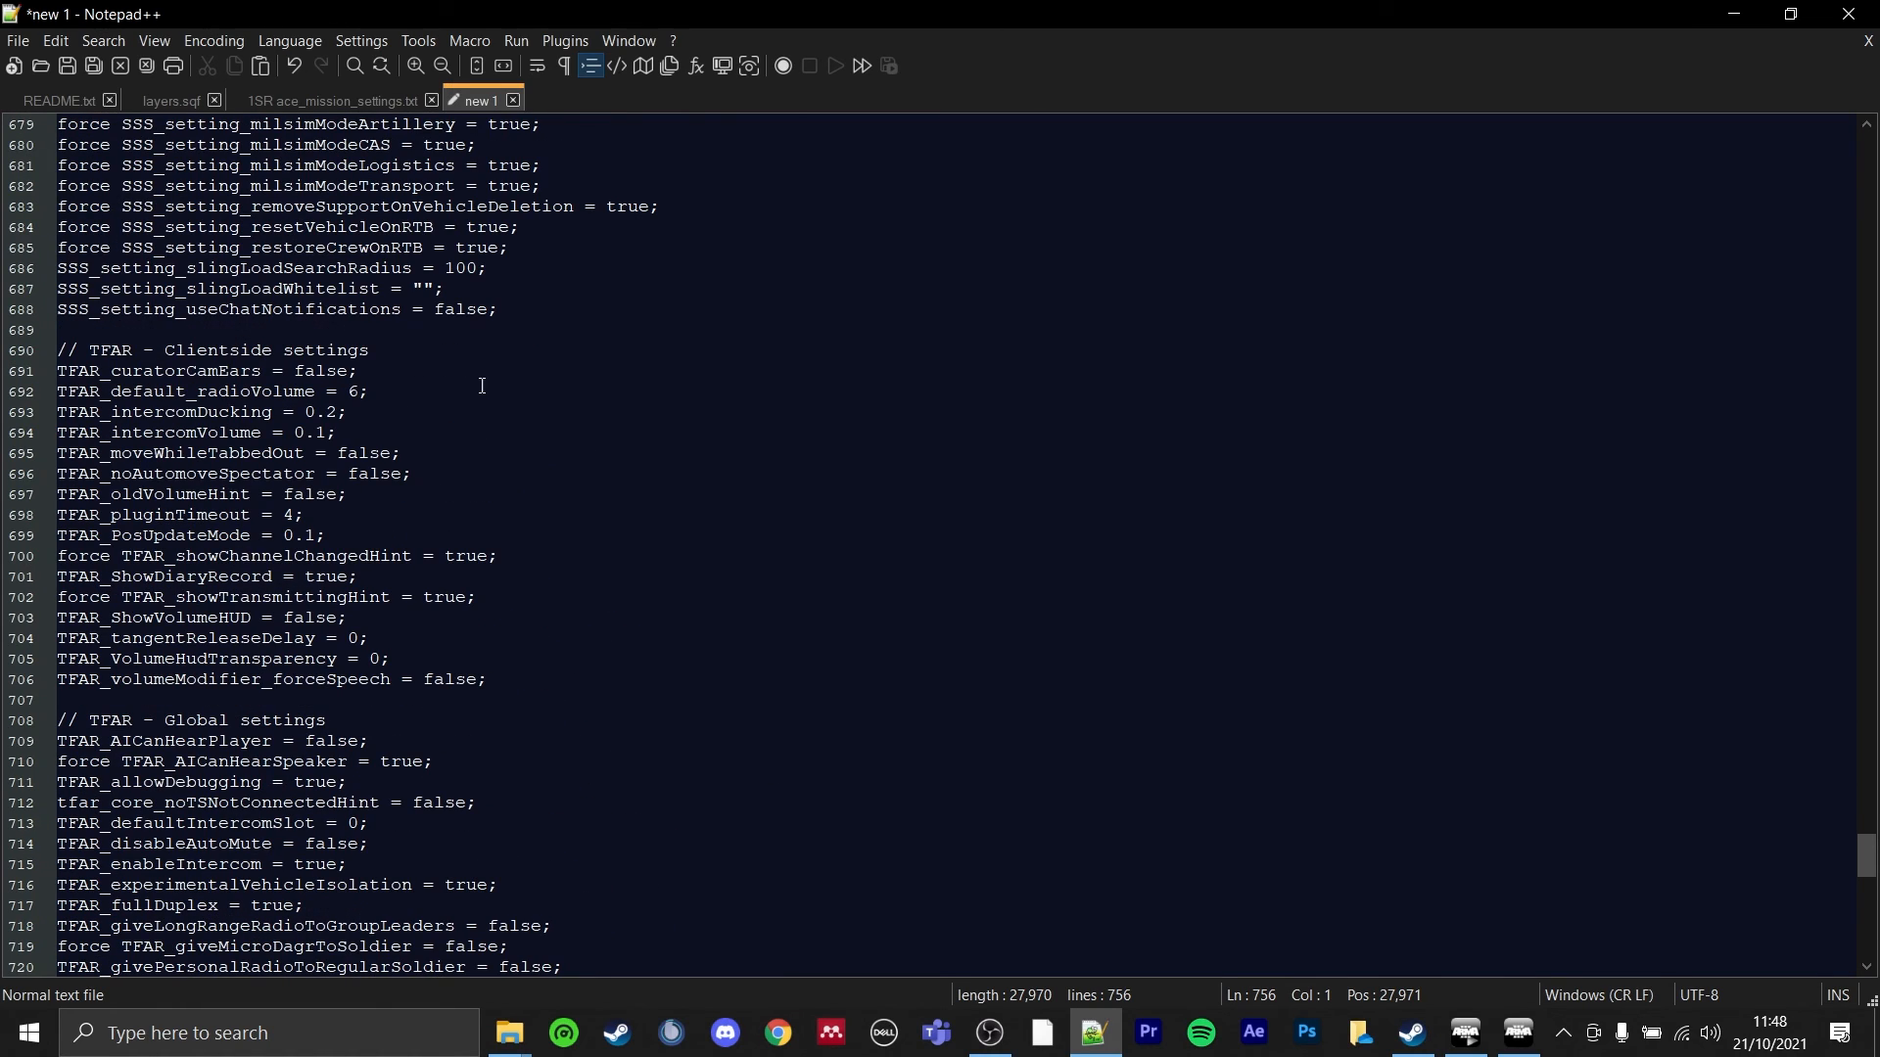
pyautogui.scroll(5, 482, 386)
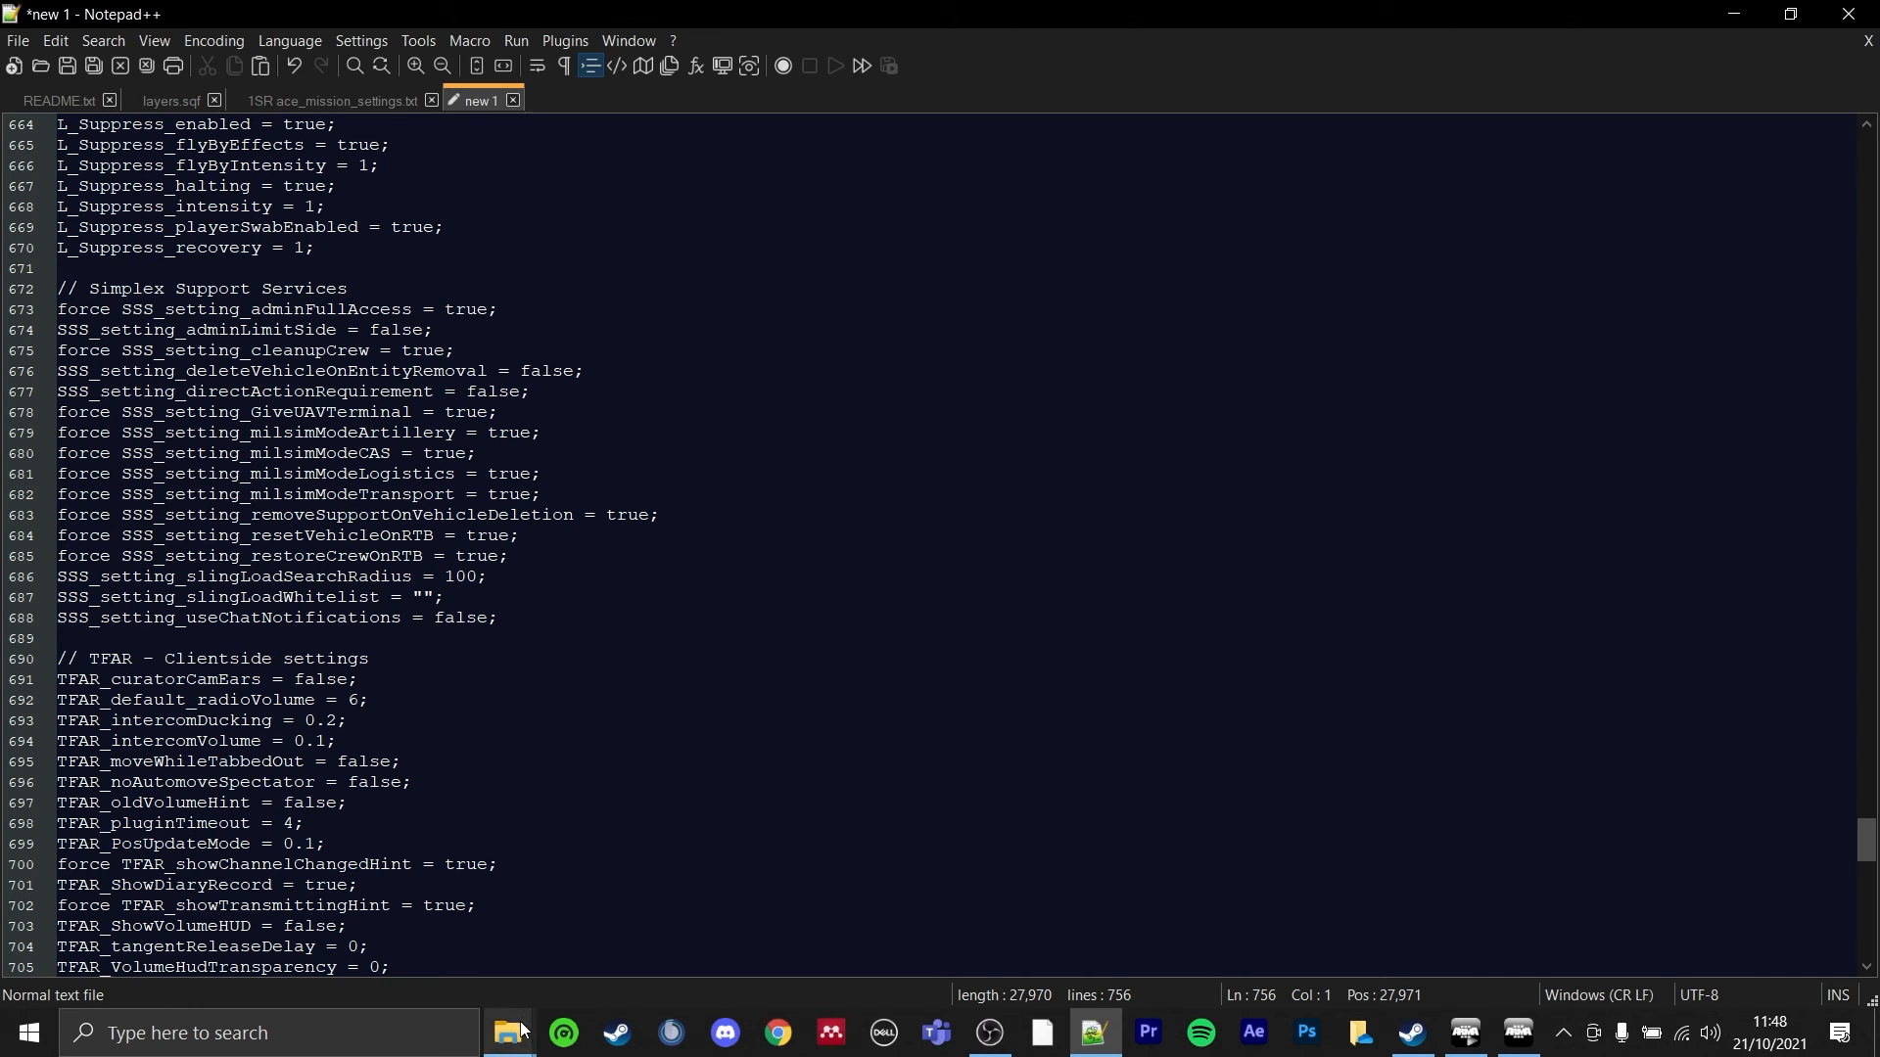
pyautogui.moveTo(519, 1013)
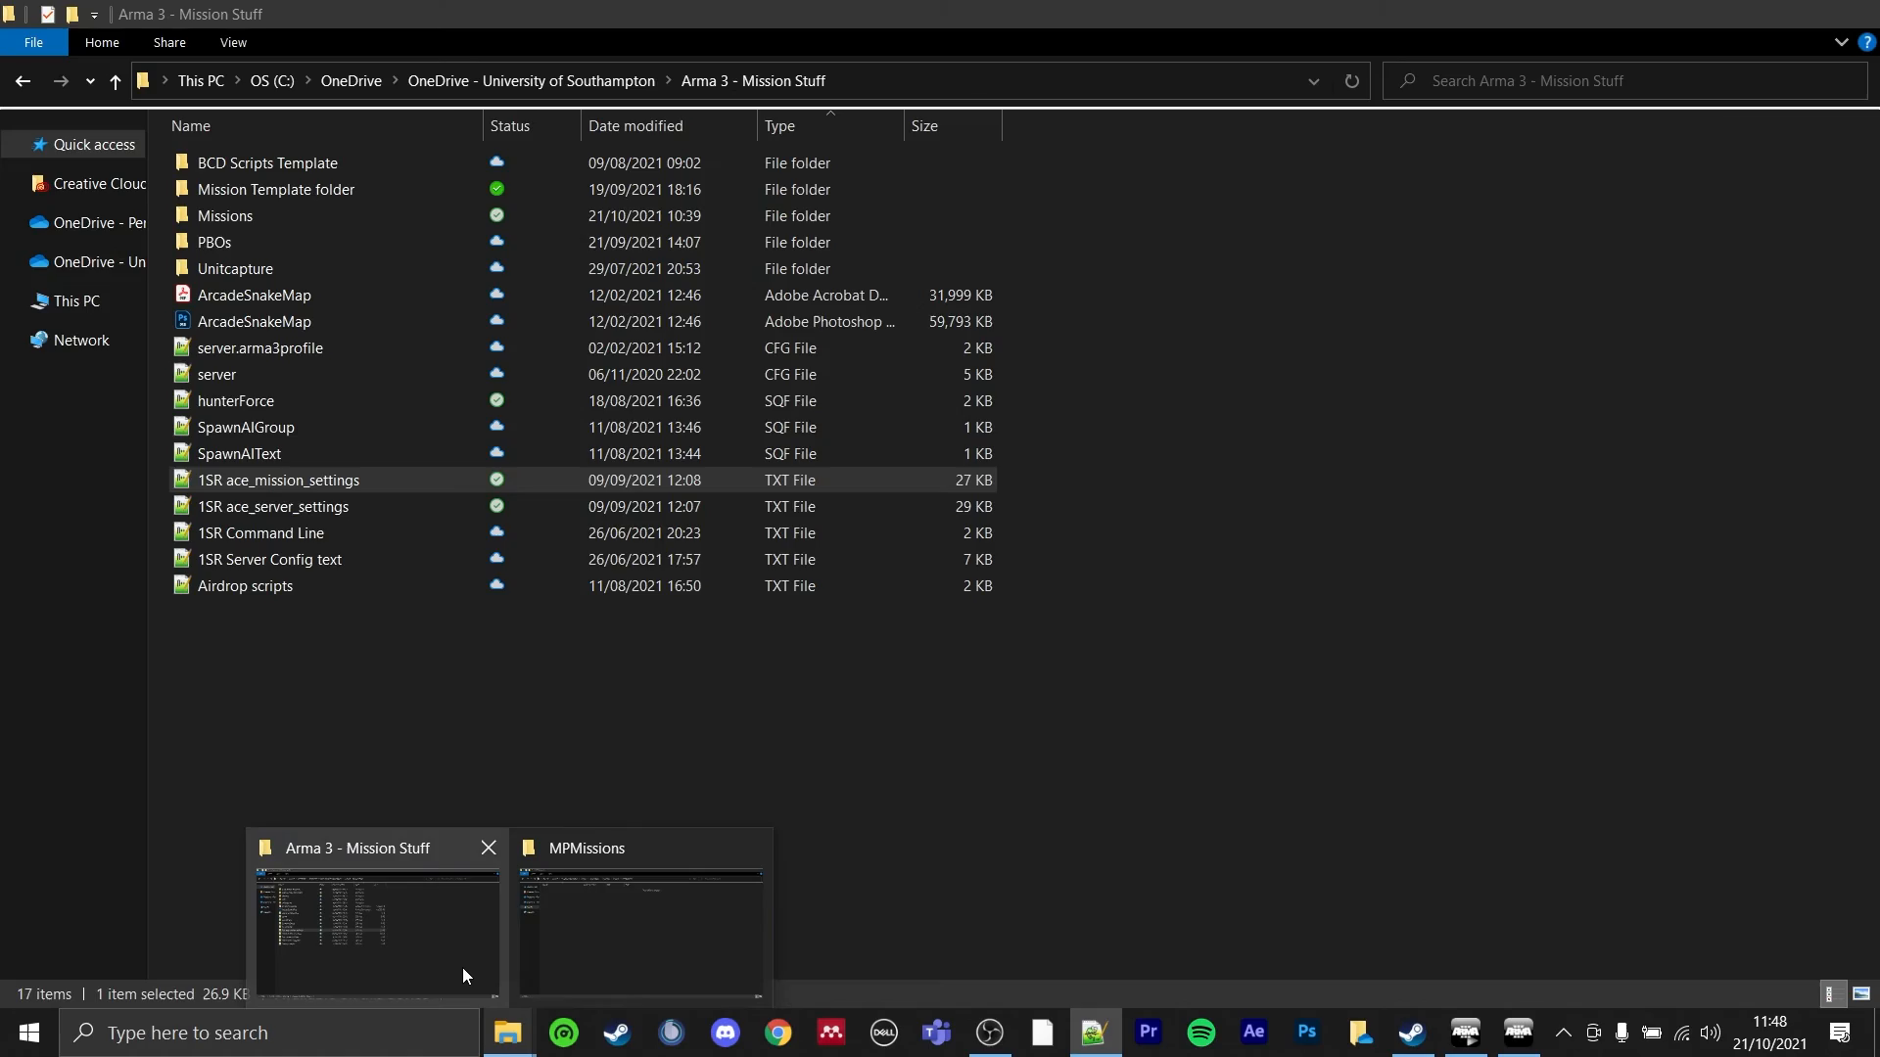
pyautogui.click(462, 968)
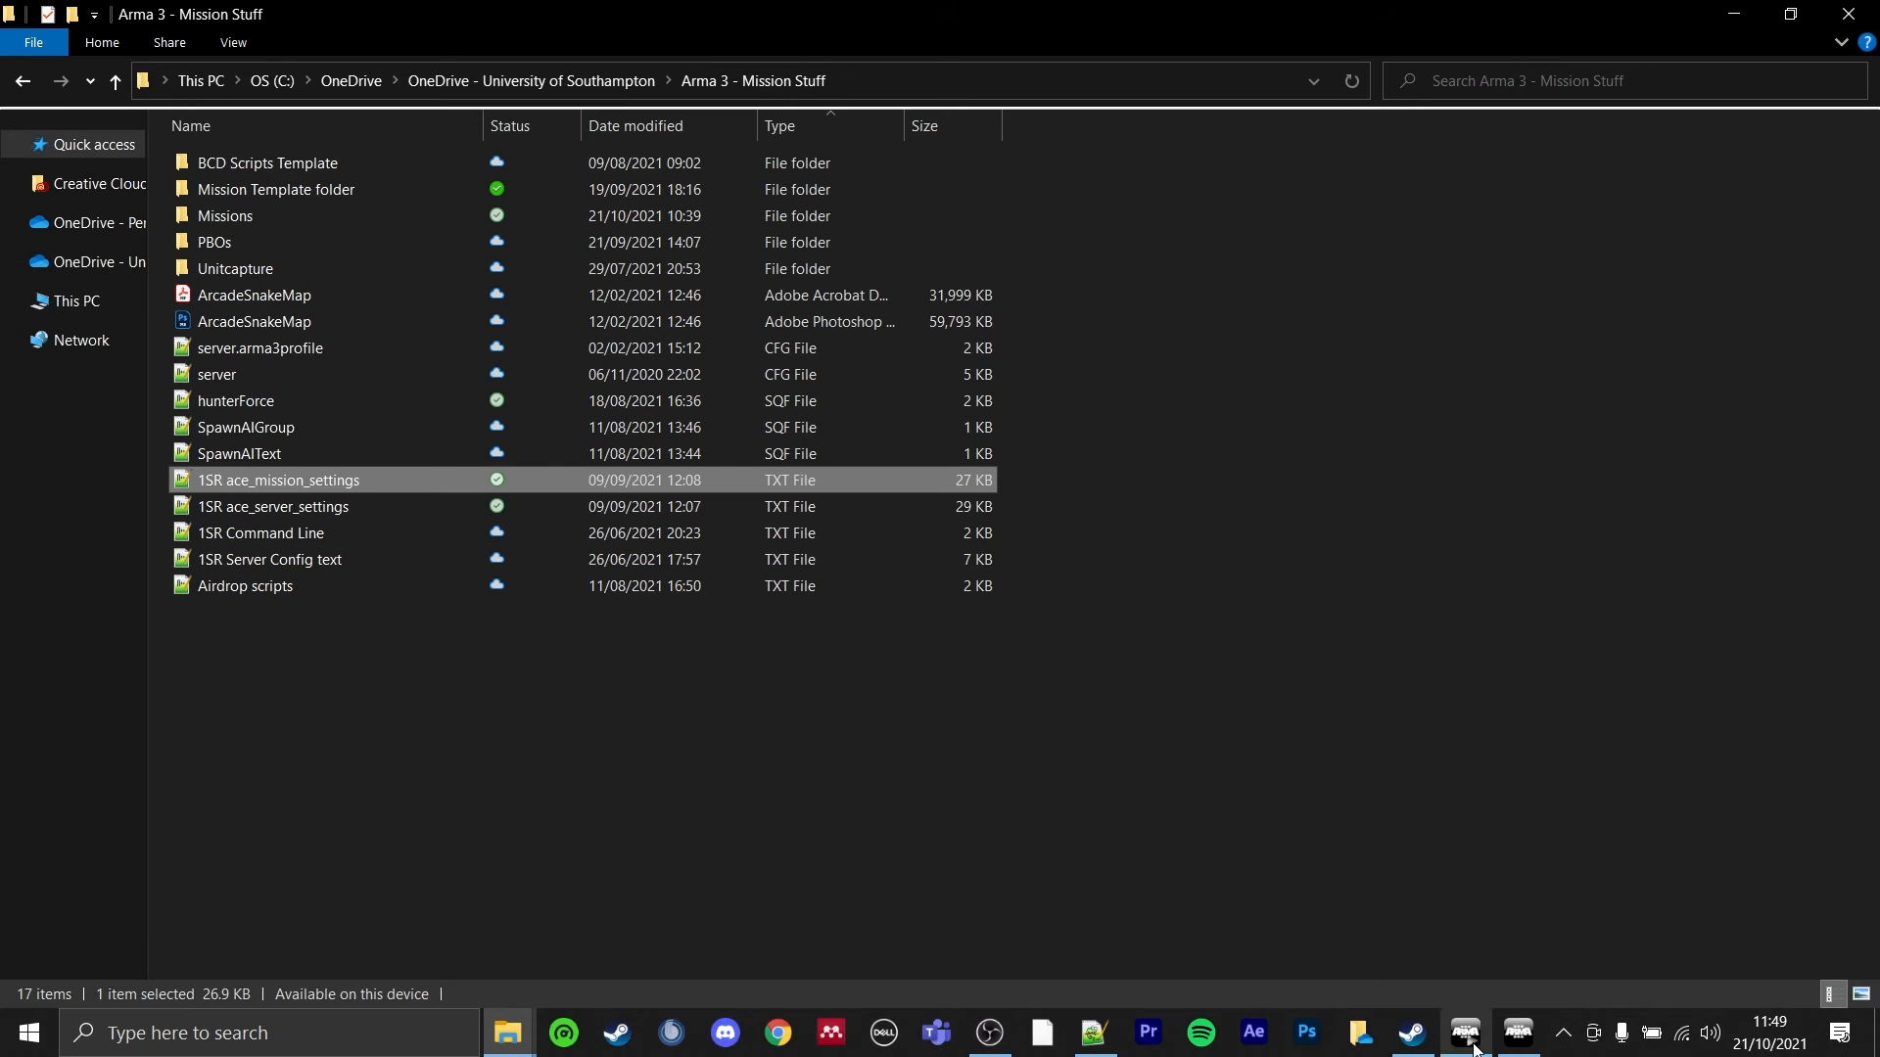
# Switch back to the Eden Editor, discard the pending ACE Nightvision changes and reopen the addon options
pyautogui.click(1516, 1036)
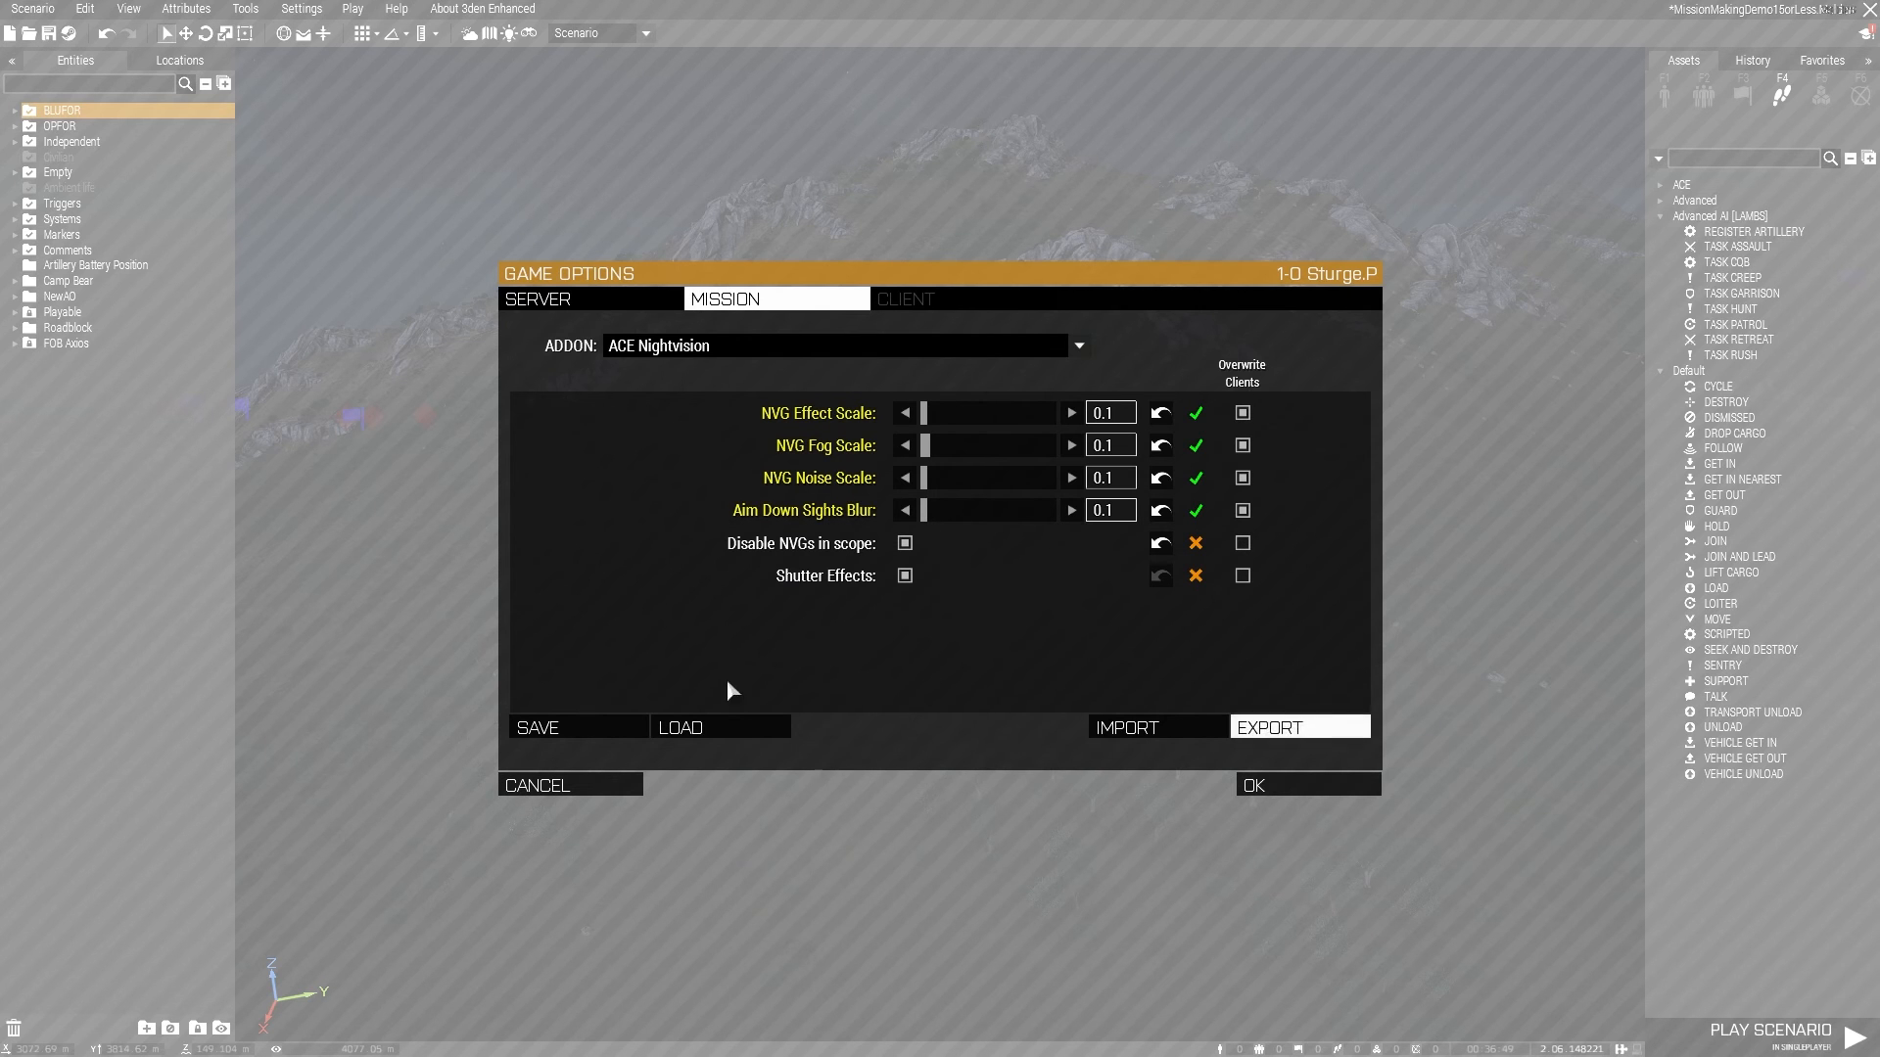
pyautogui.click(588, 783)
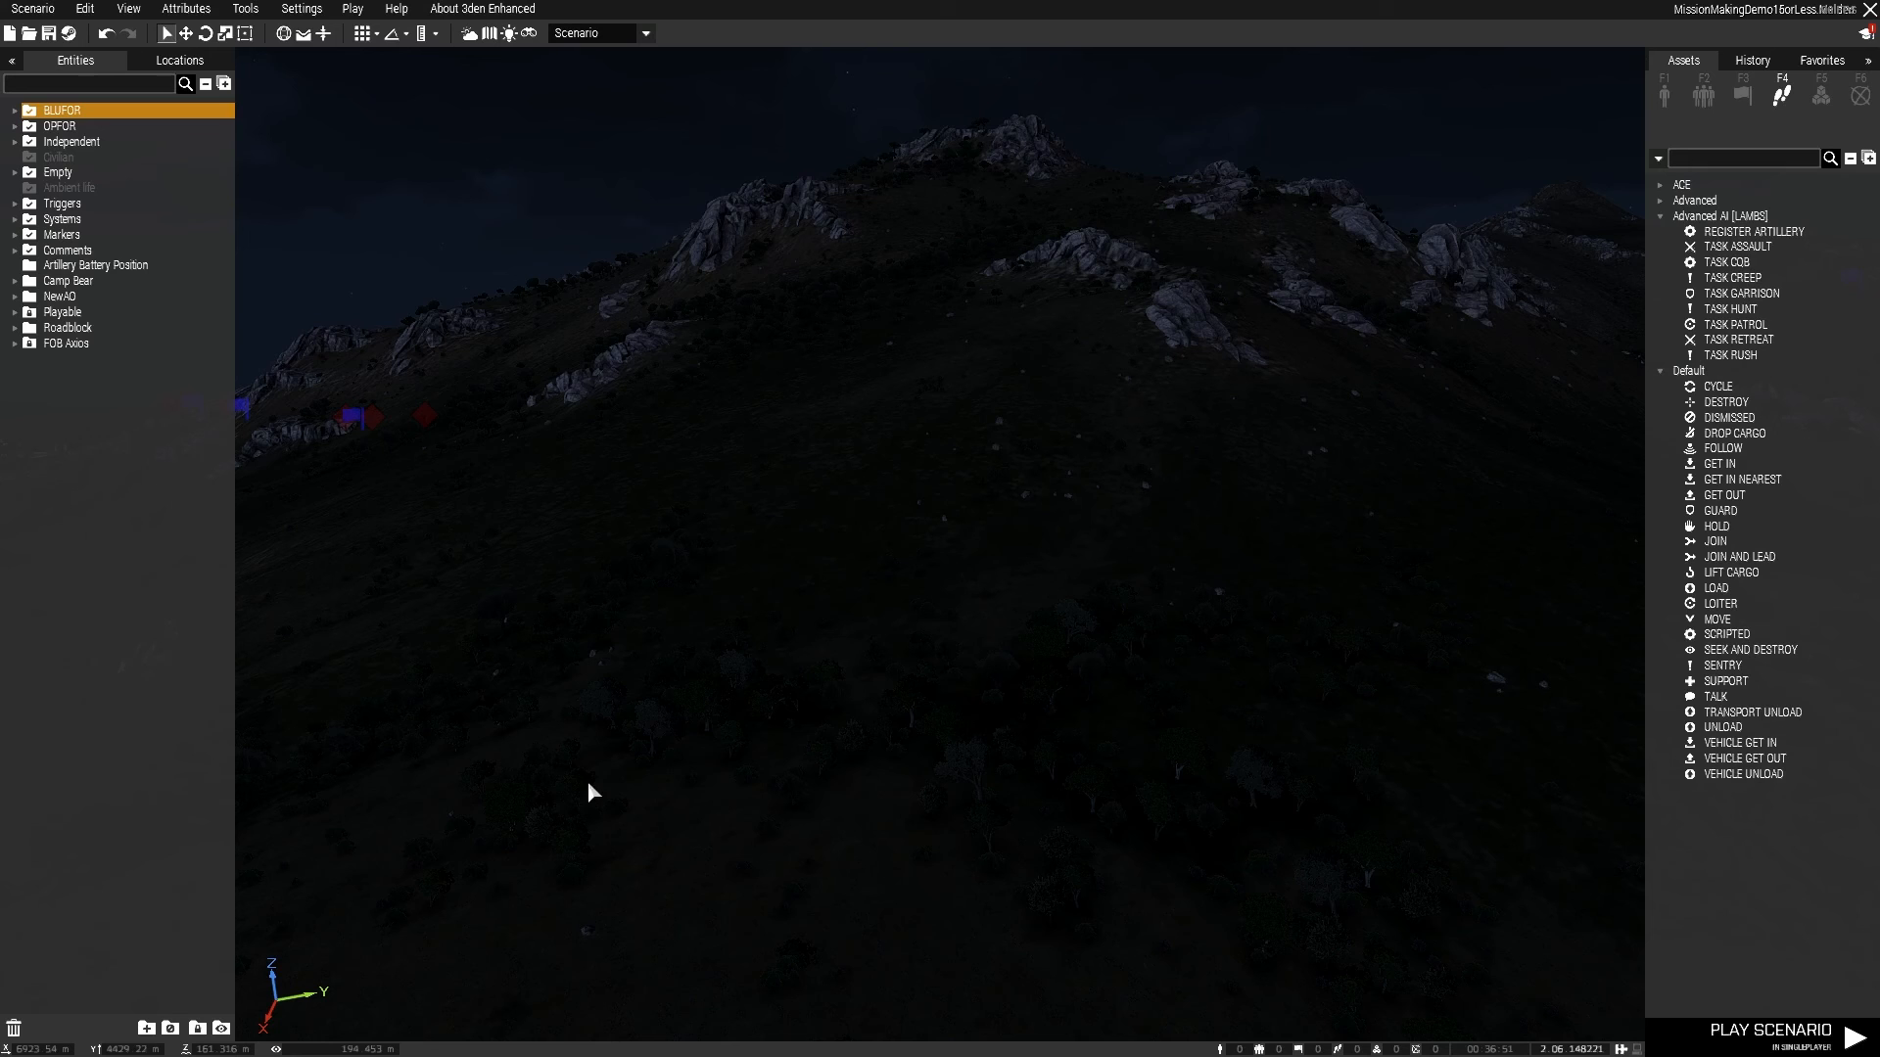
pyautogui.click(302, 7)
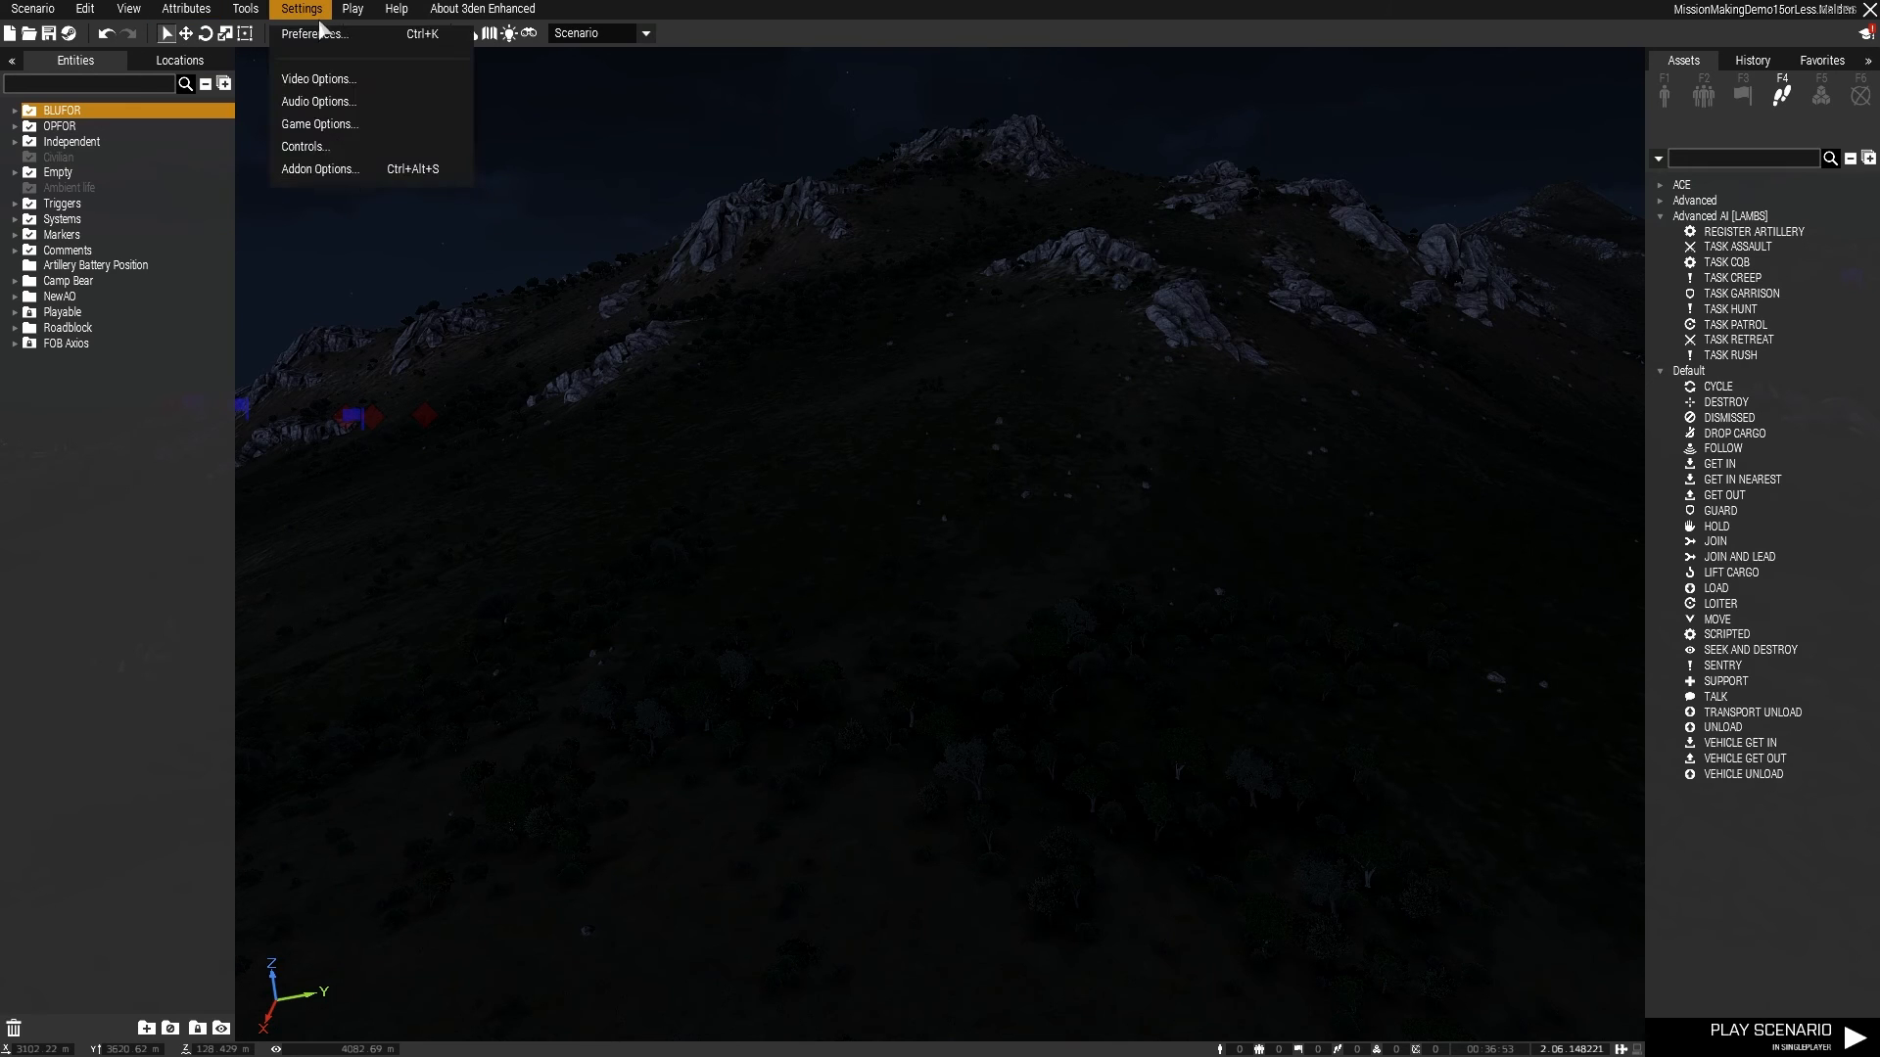
pyautogui.click(333, 175)
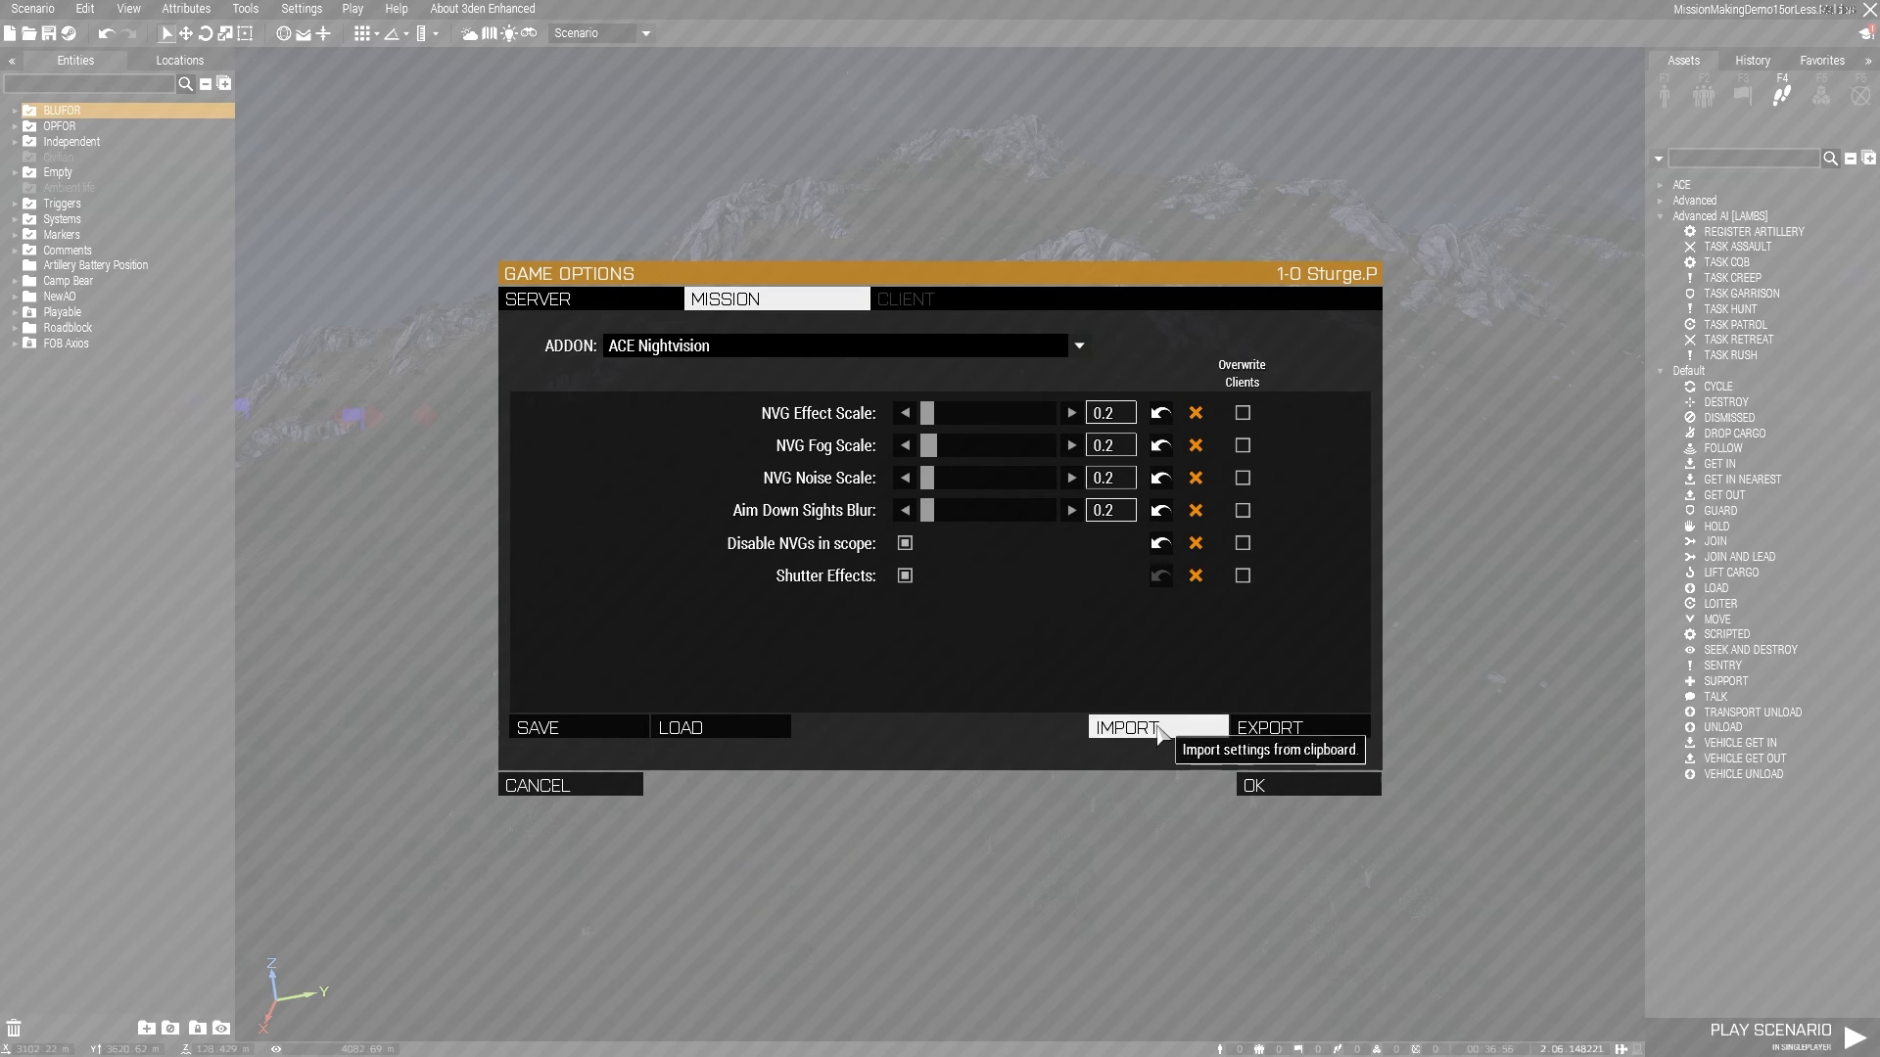
# Import the copied settings text into the mission's addon options and confirm the options
pyautogui.click(1126, 728)
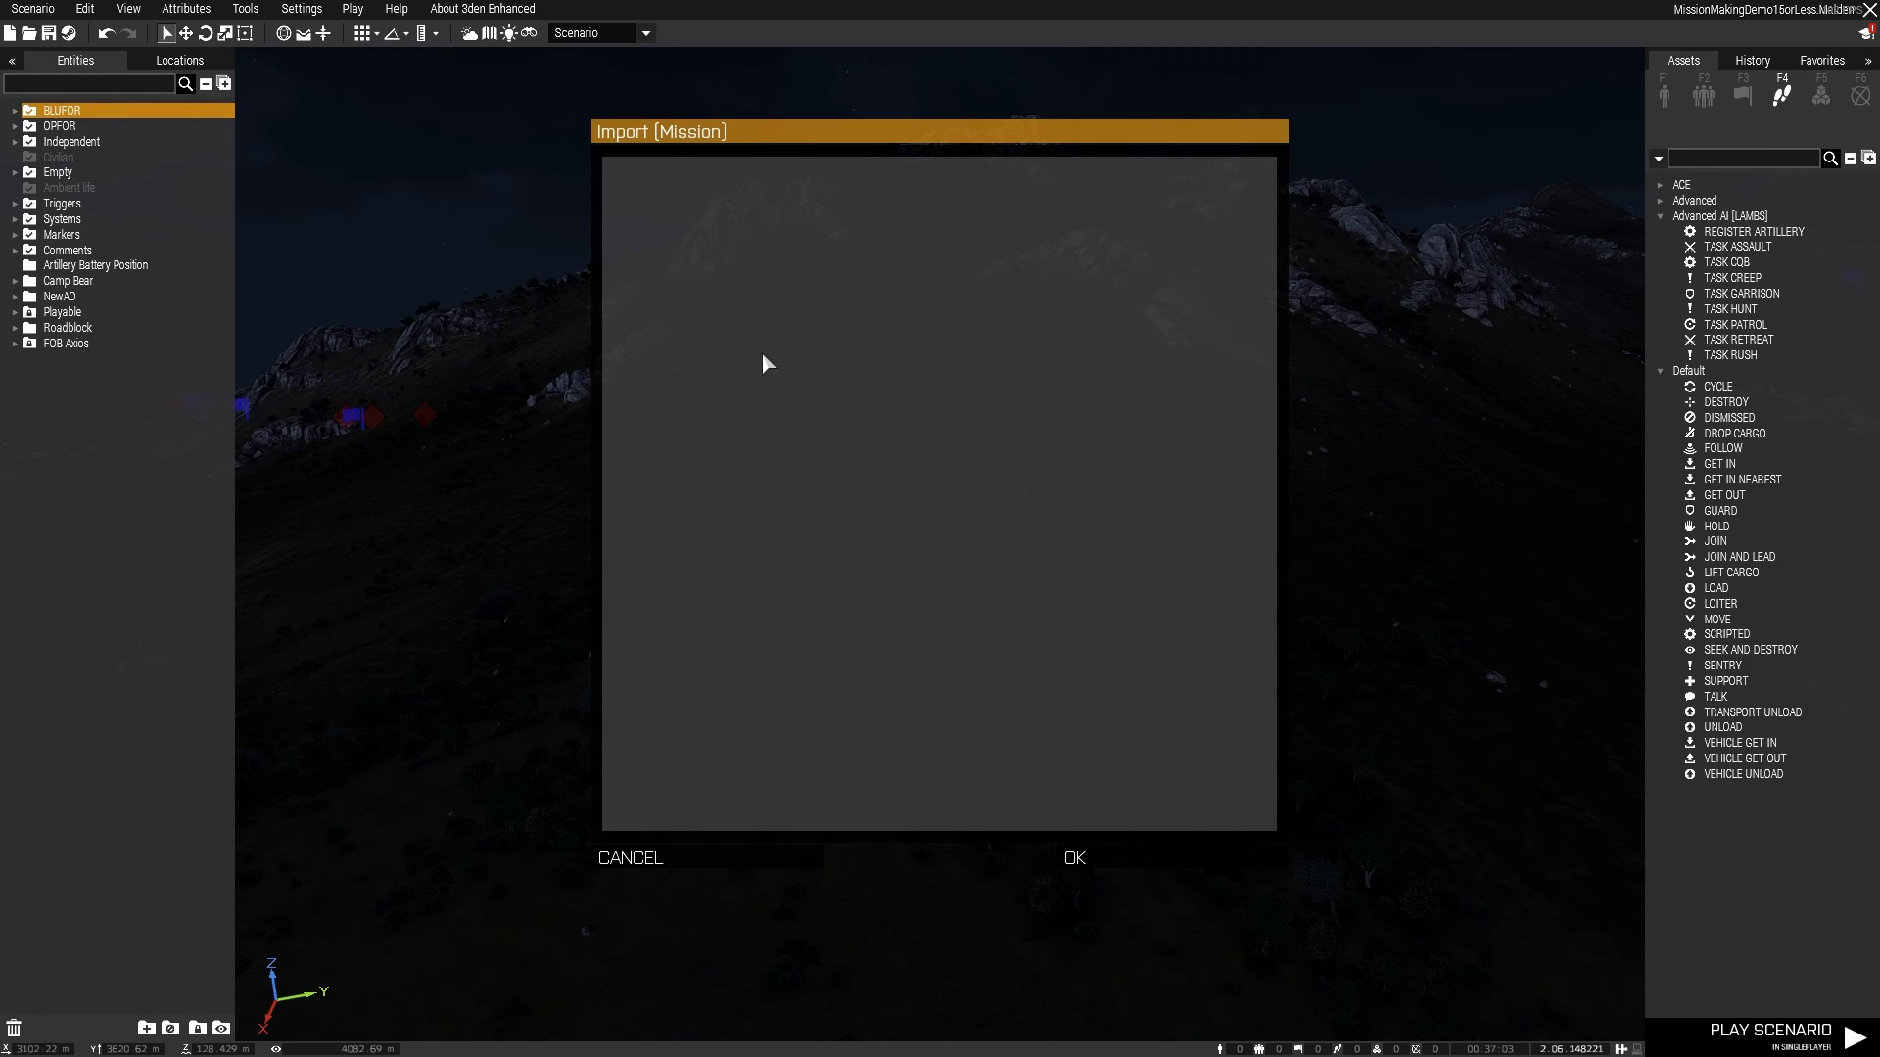
pyautogui.hotkey('ctrl', 'v')
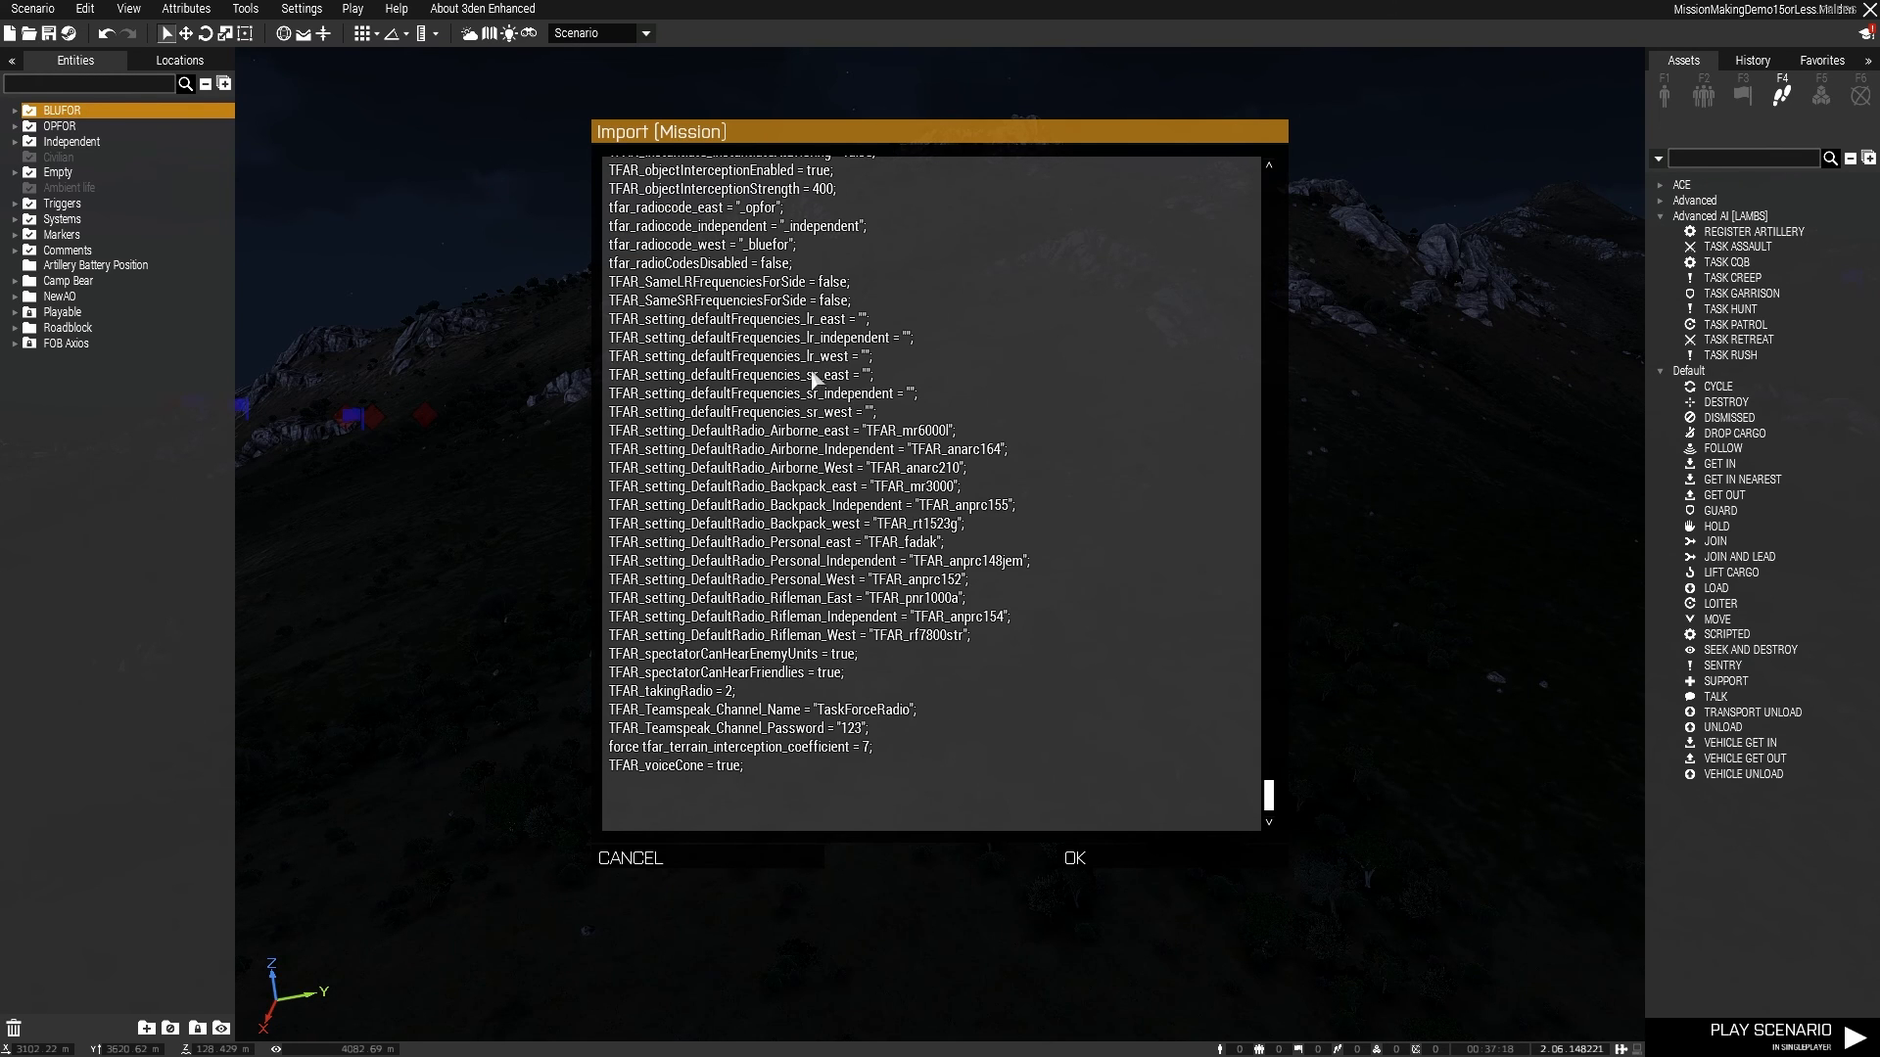
pyautogui.scroll(5, 933, 623)
pyautogui.moveTo(1269, 769); pyautogui.dragTo(1265, 472)
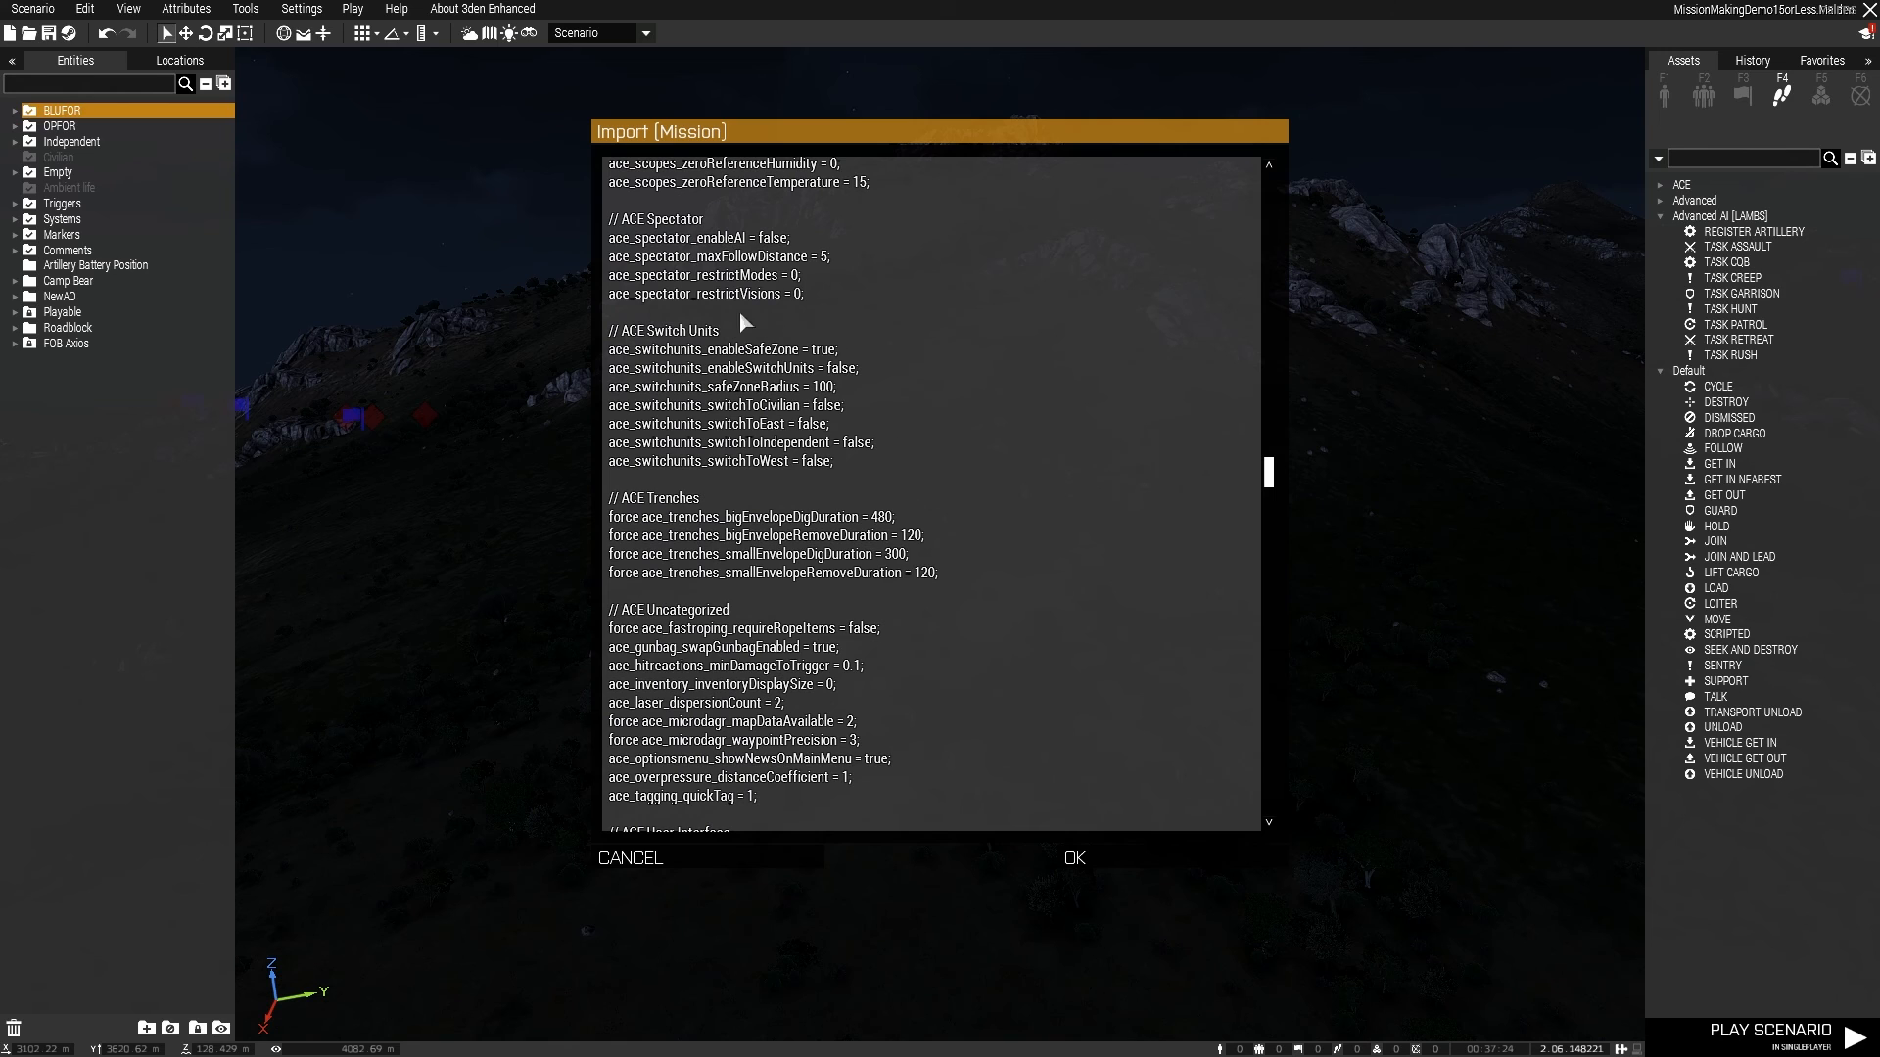
pyautogui.click(1077, 858)
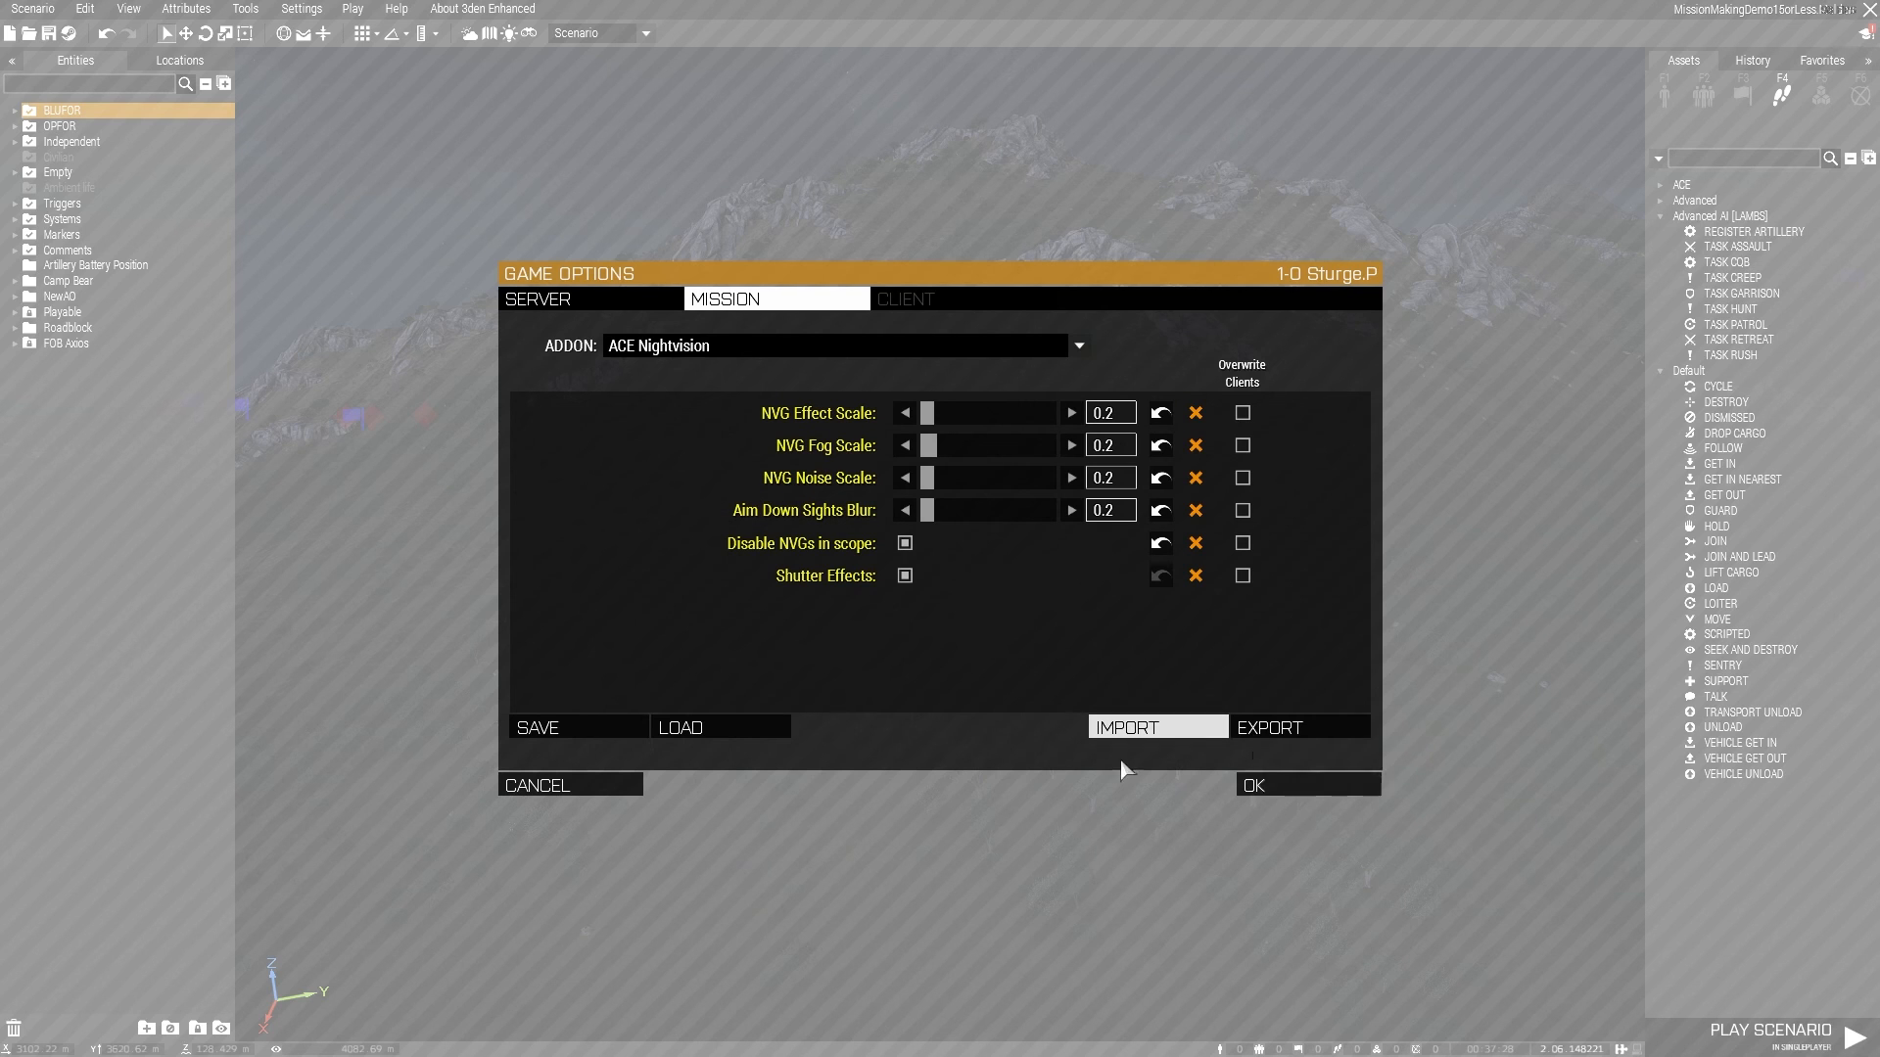
pyautogui.click(584, 730)
pyautogui.click(1095, 776)
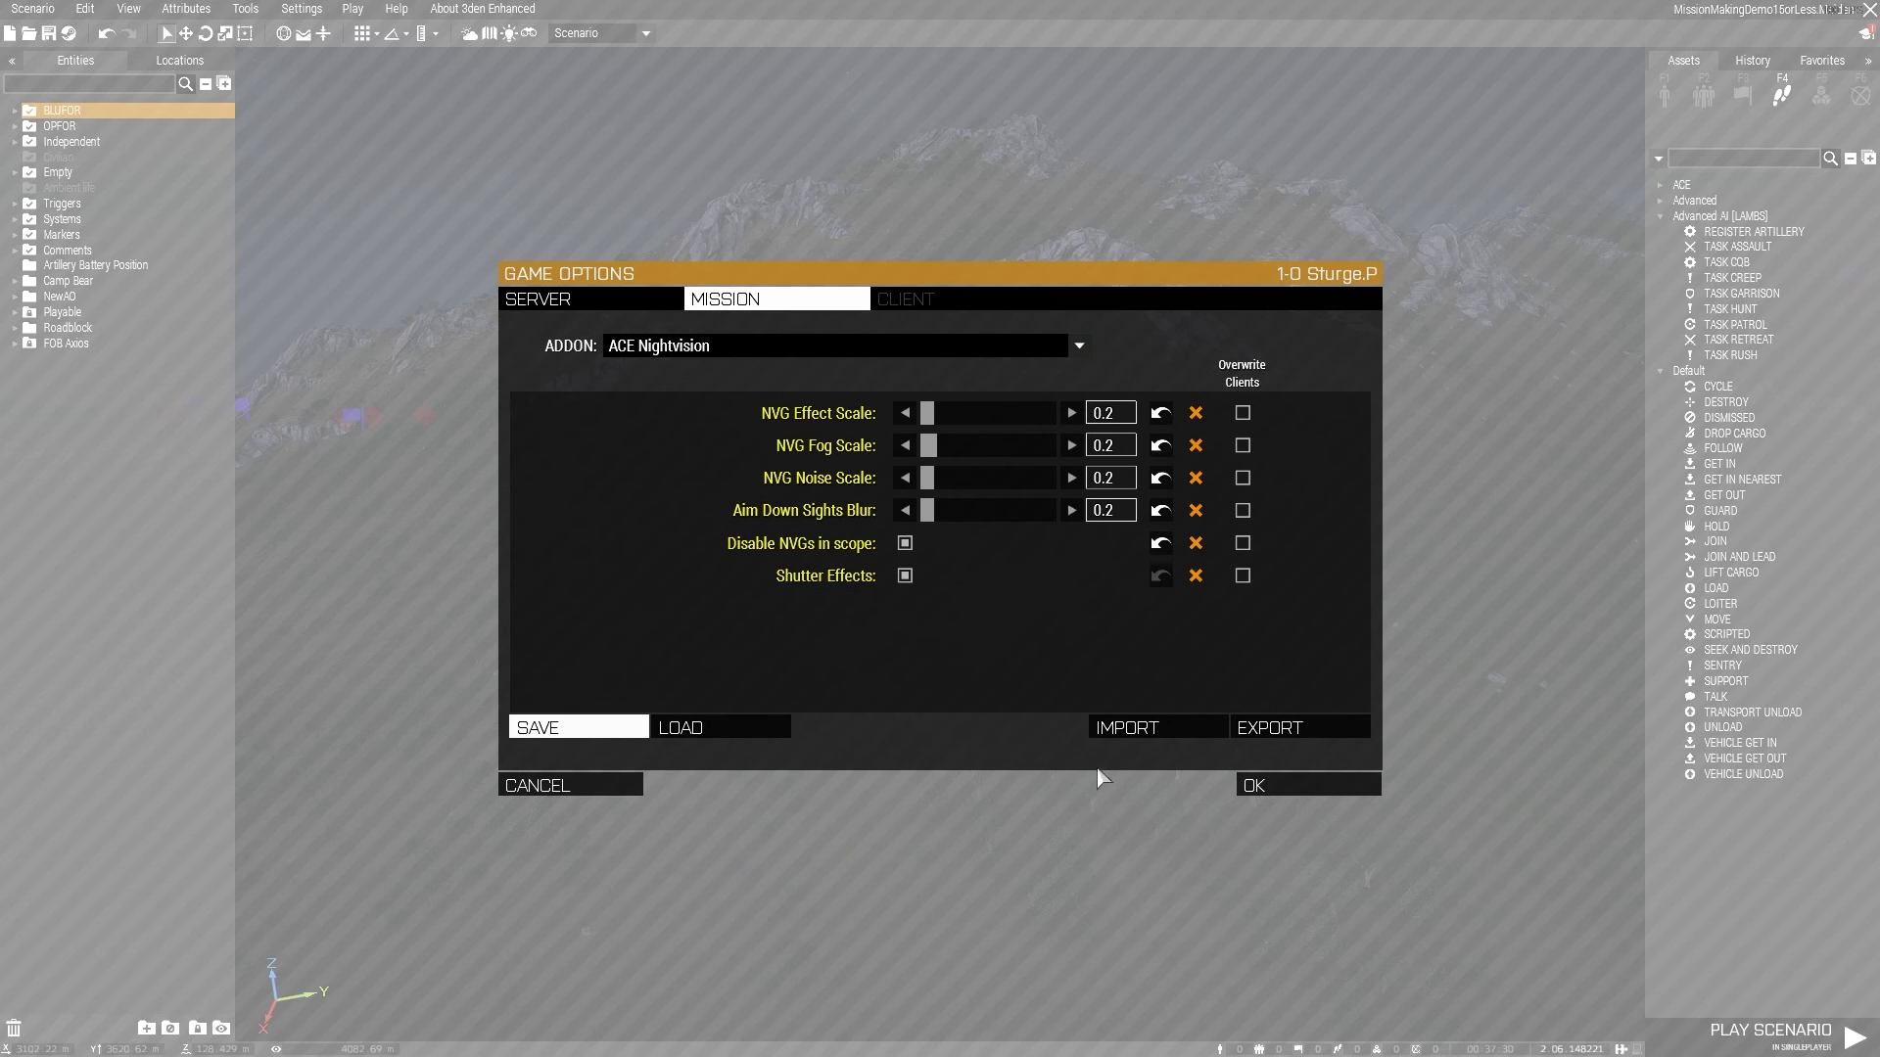
pyautogui.click(1285, 795)
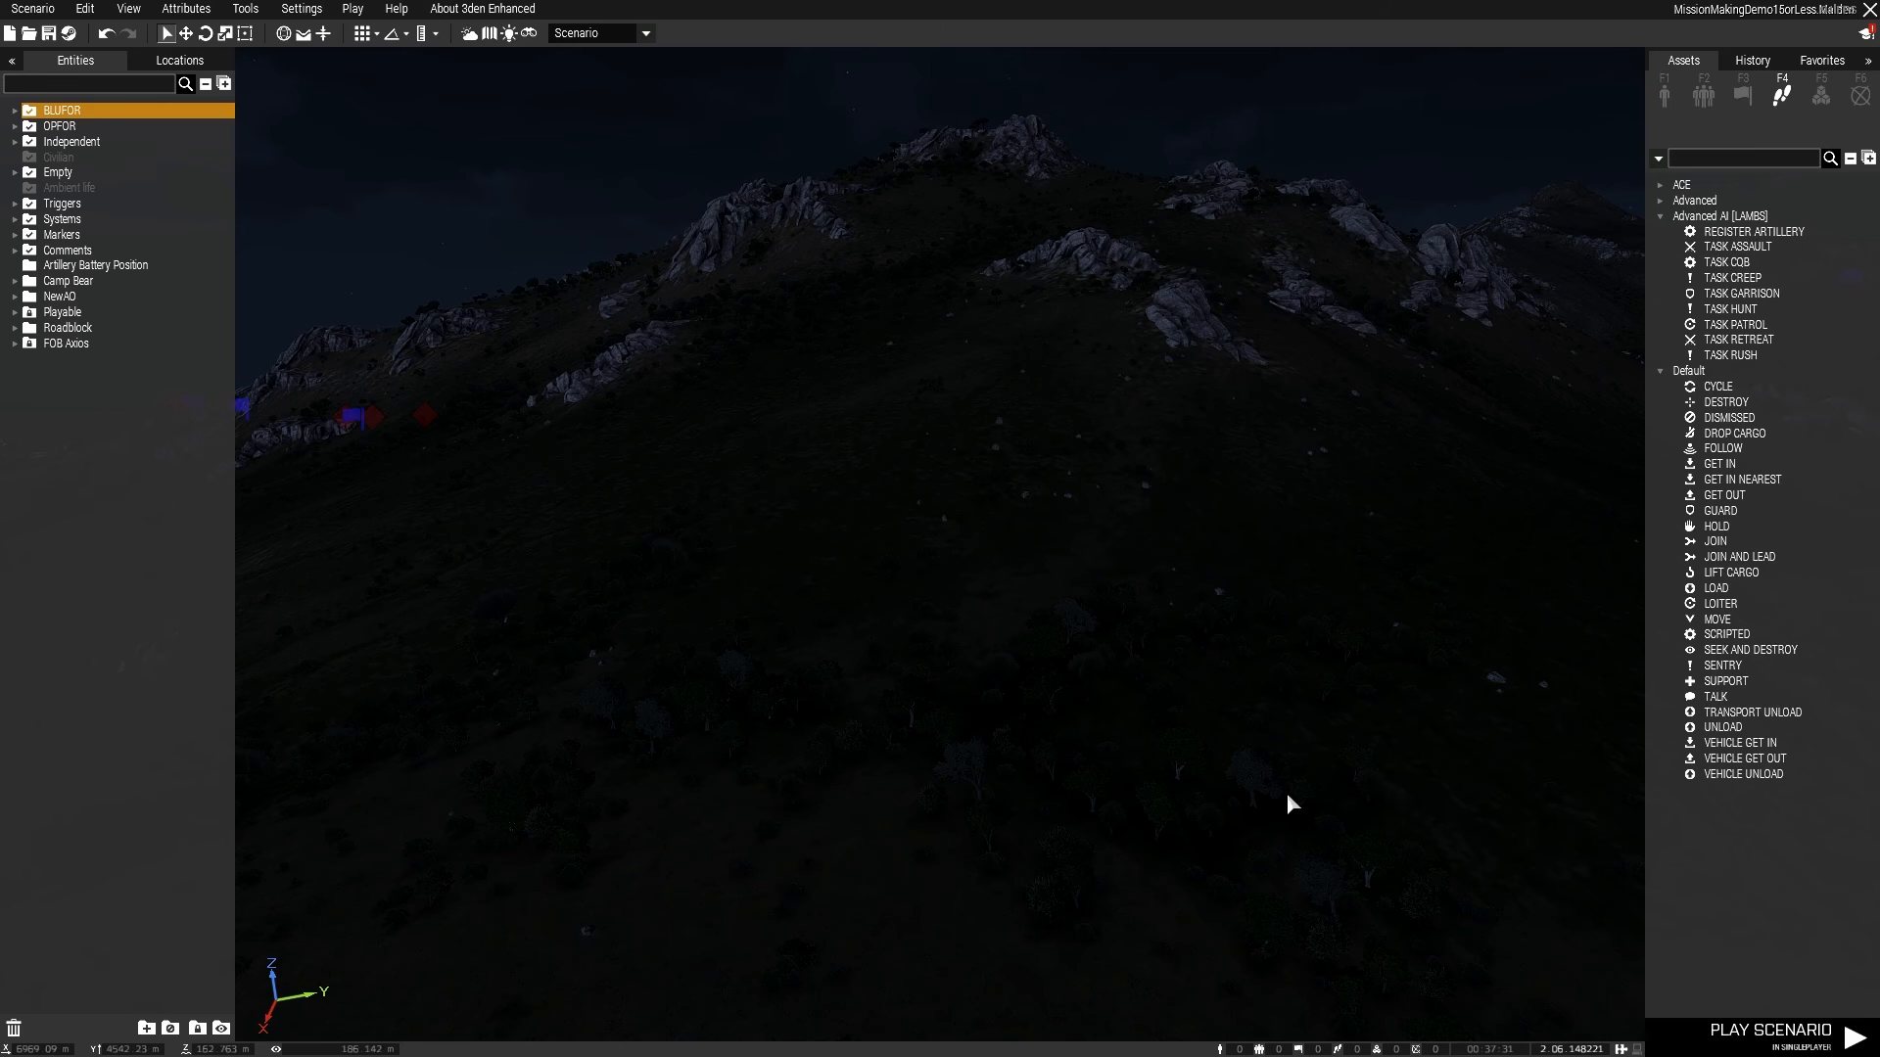
# Reopen the addon options and compare the mission and server settings for ACE Nightvision
pyautogui.click(353, 9)
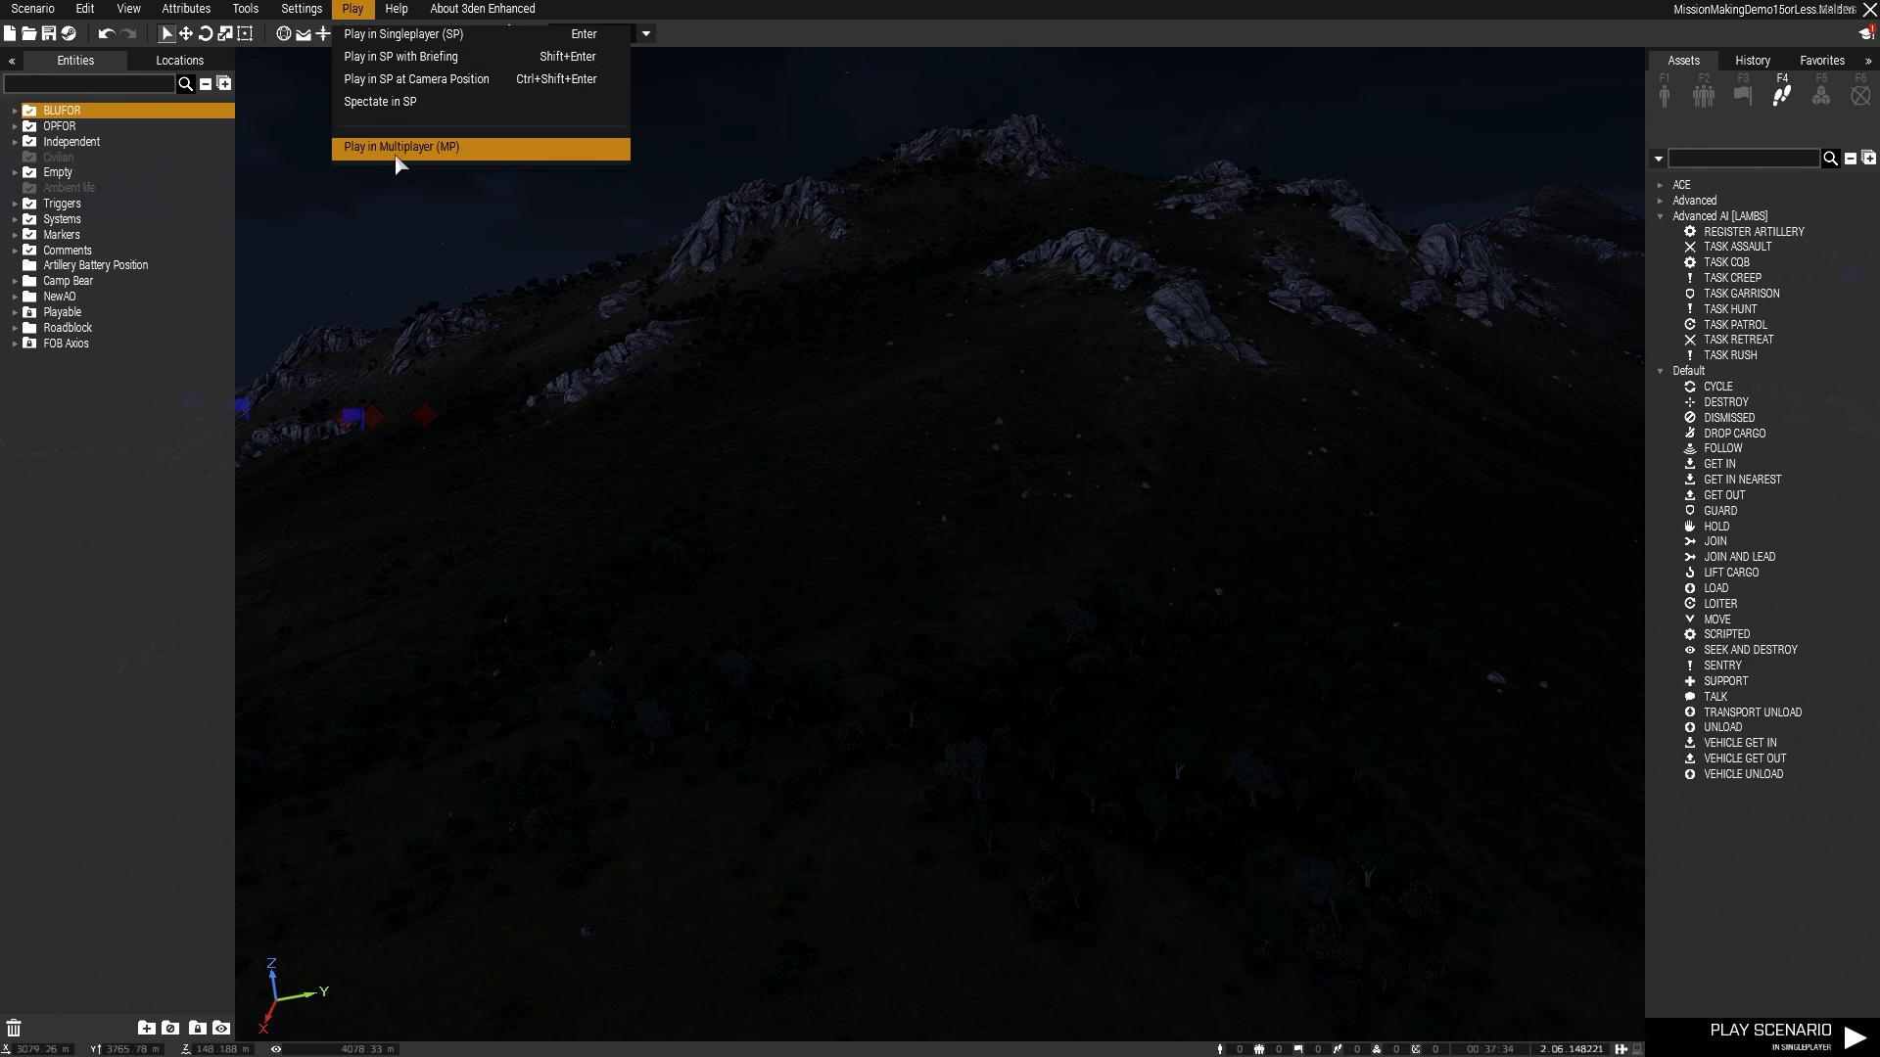
pyautogui.click(301, 9)
pyautogui.click(349, 171)
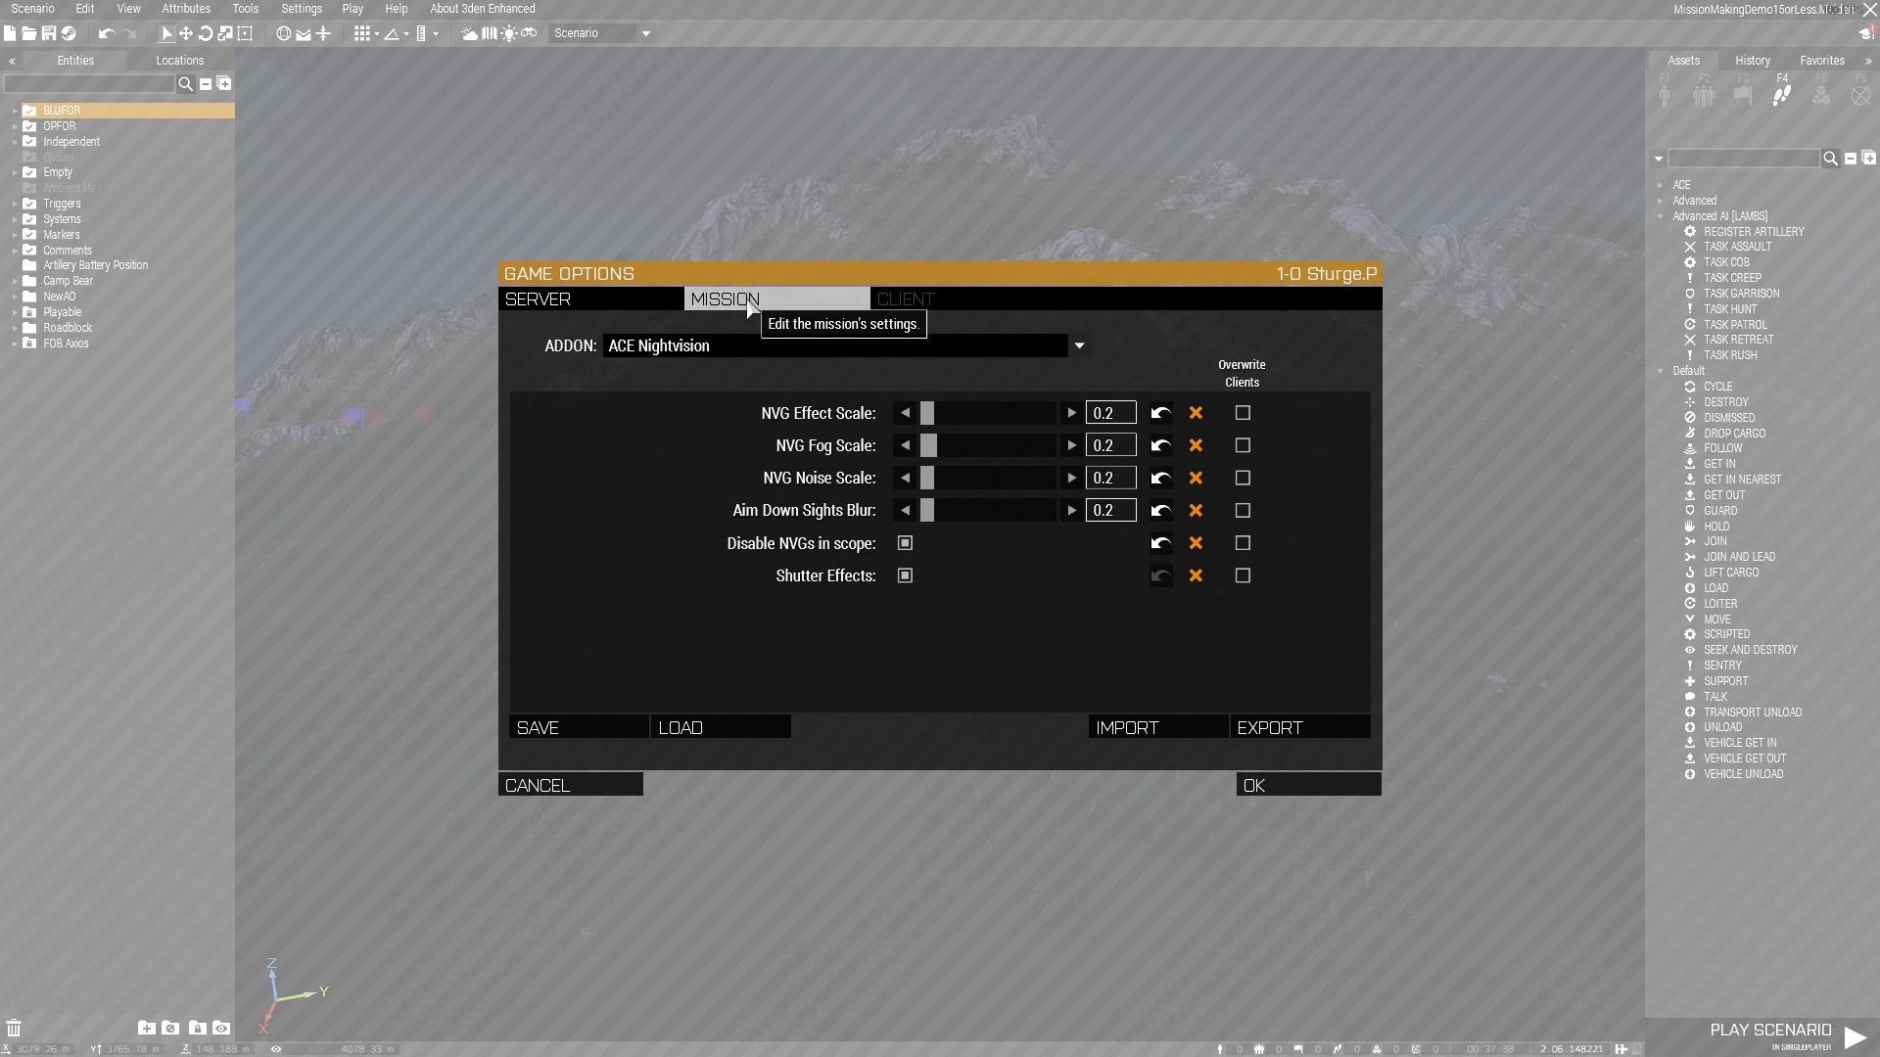
pyautogui.click(634, 305)
pyautogui.click(747, 306)
pyautogui.click(602, 299)
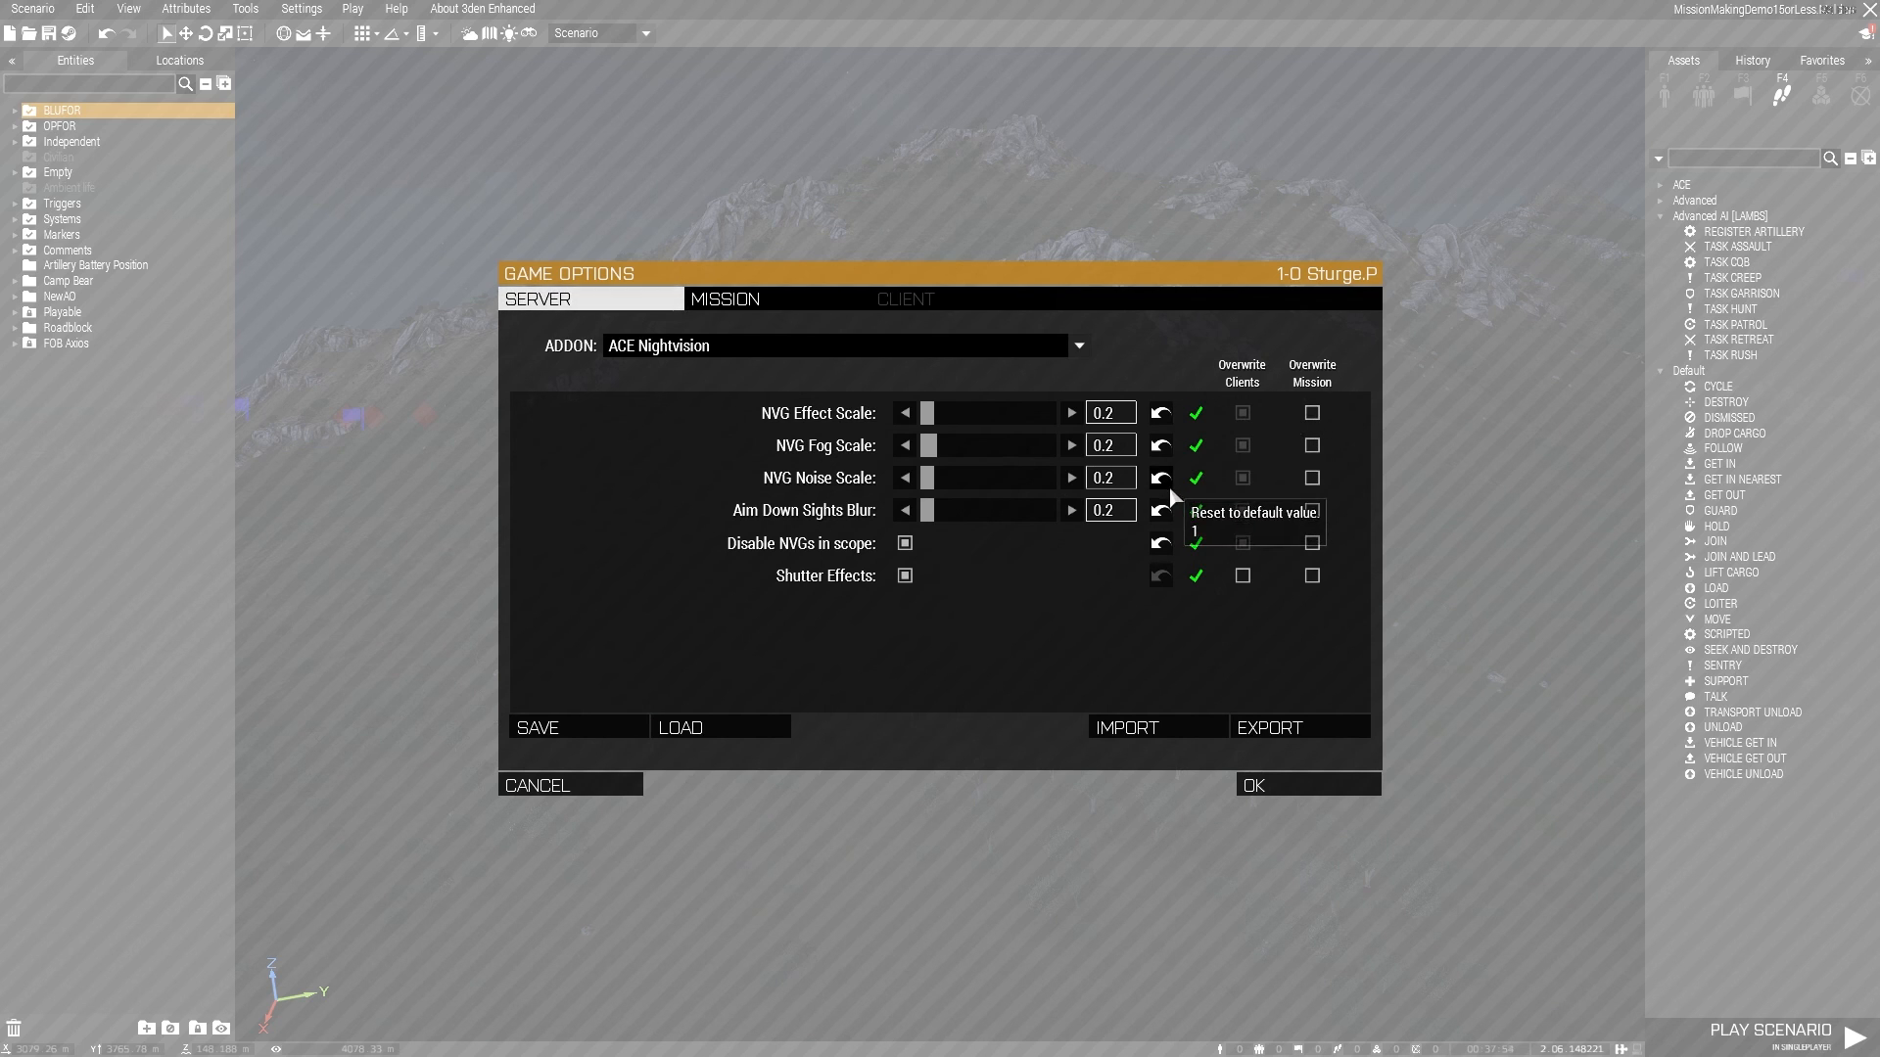
# Examine the server settings of the LAxemann's Suppress addon and close the options with confirmation
pyautogui.click(739, 345)
pyautogui.moveTo(1089, 452); pyautogui.dragTo(1089, 570)
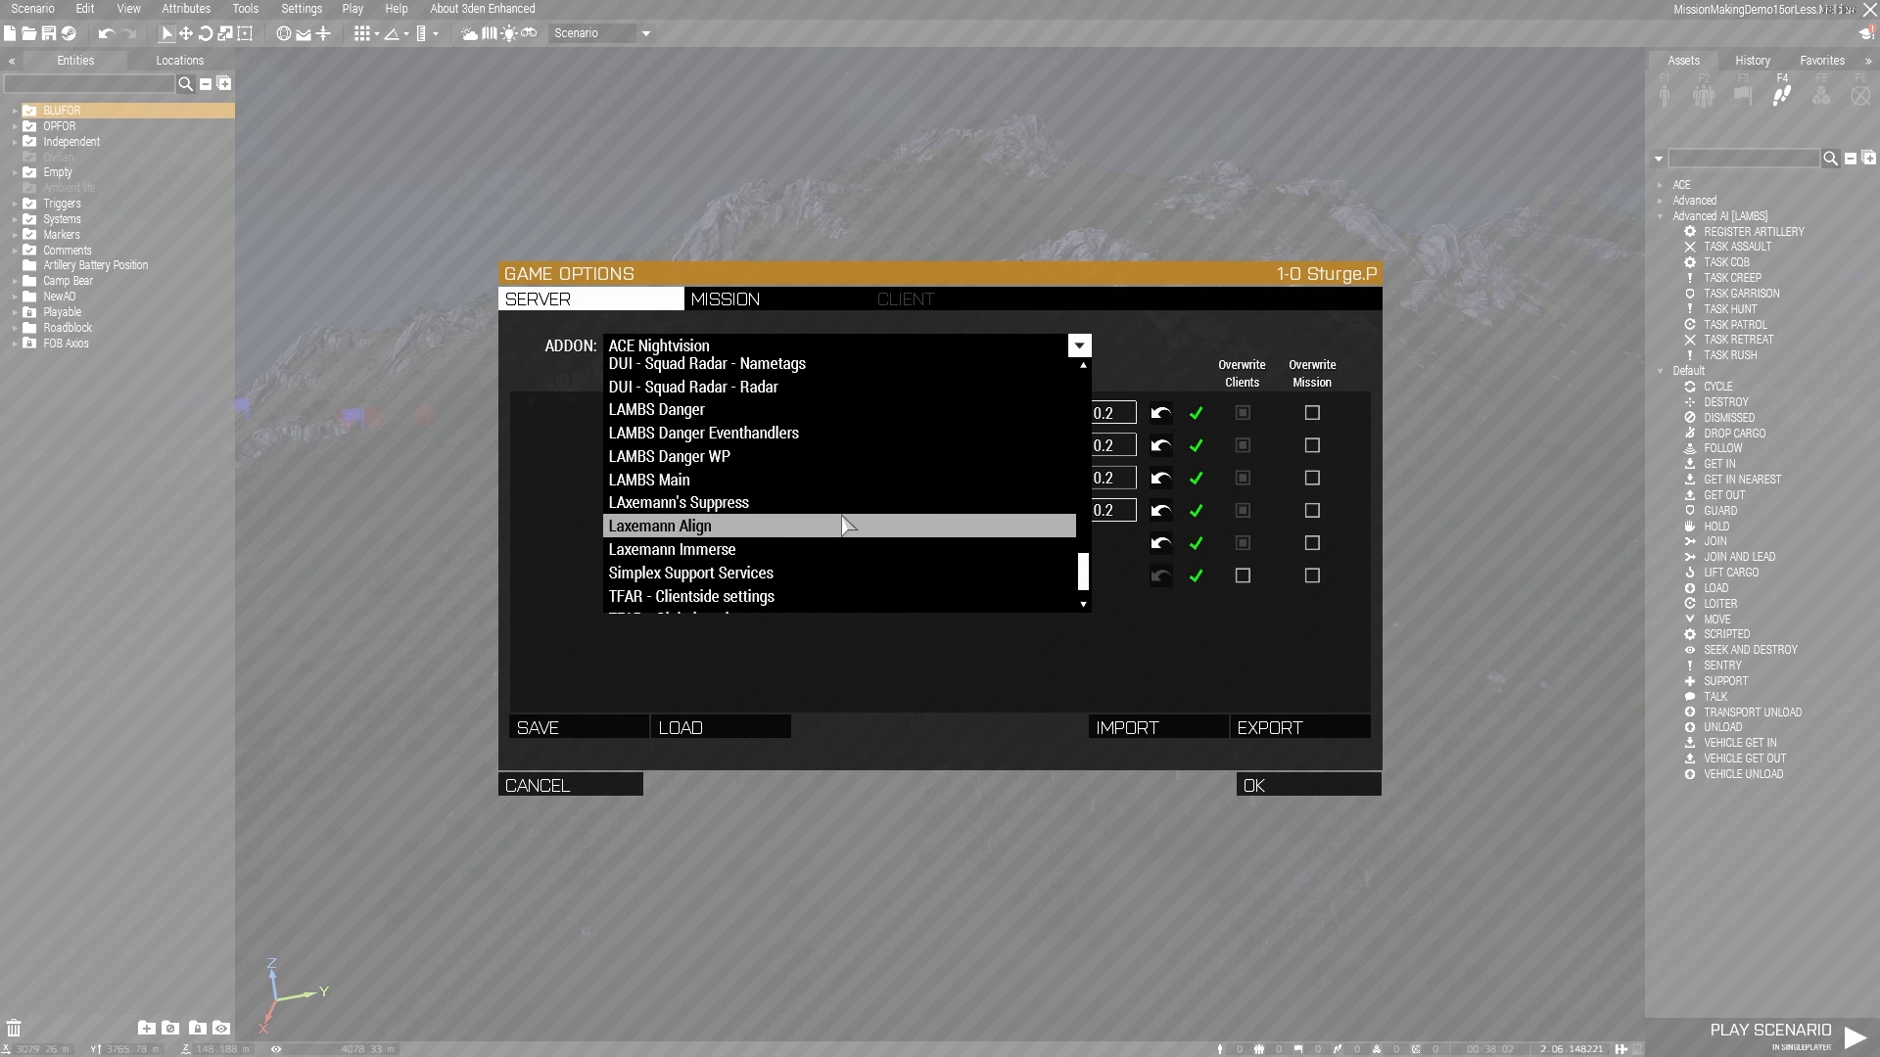
pyautogui.click(843, 504)
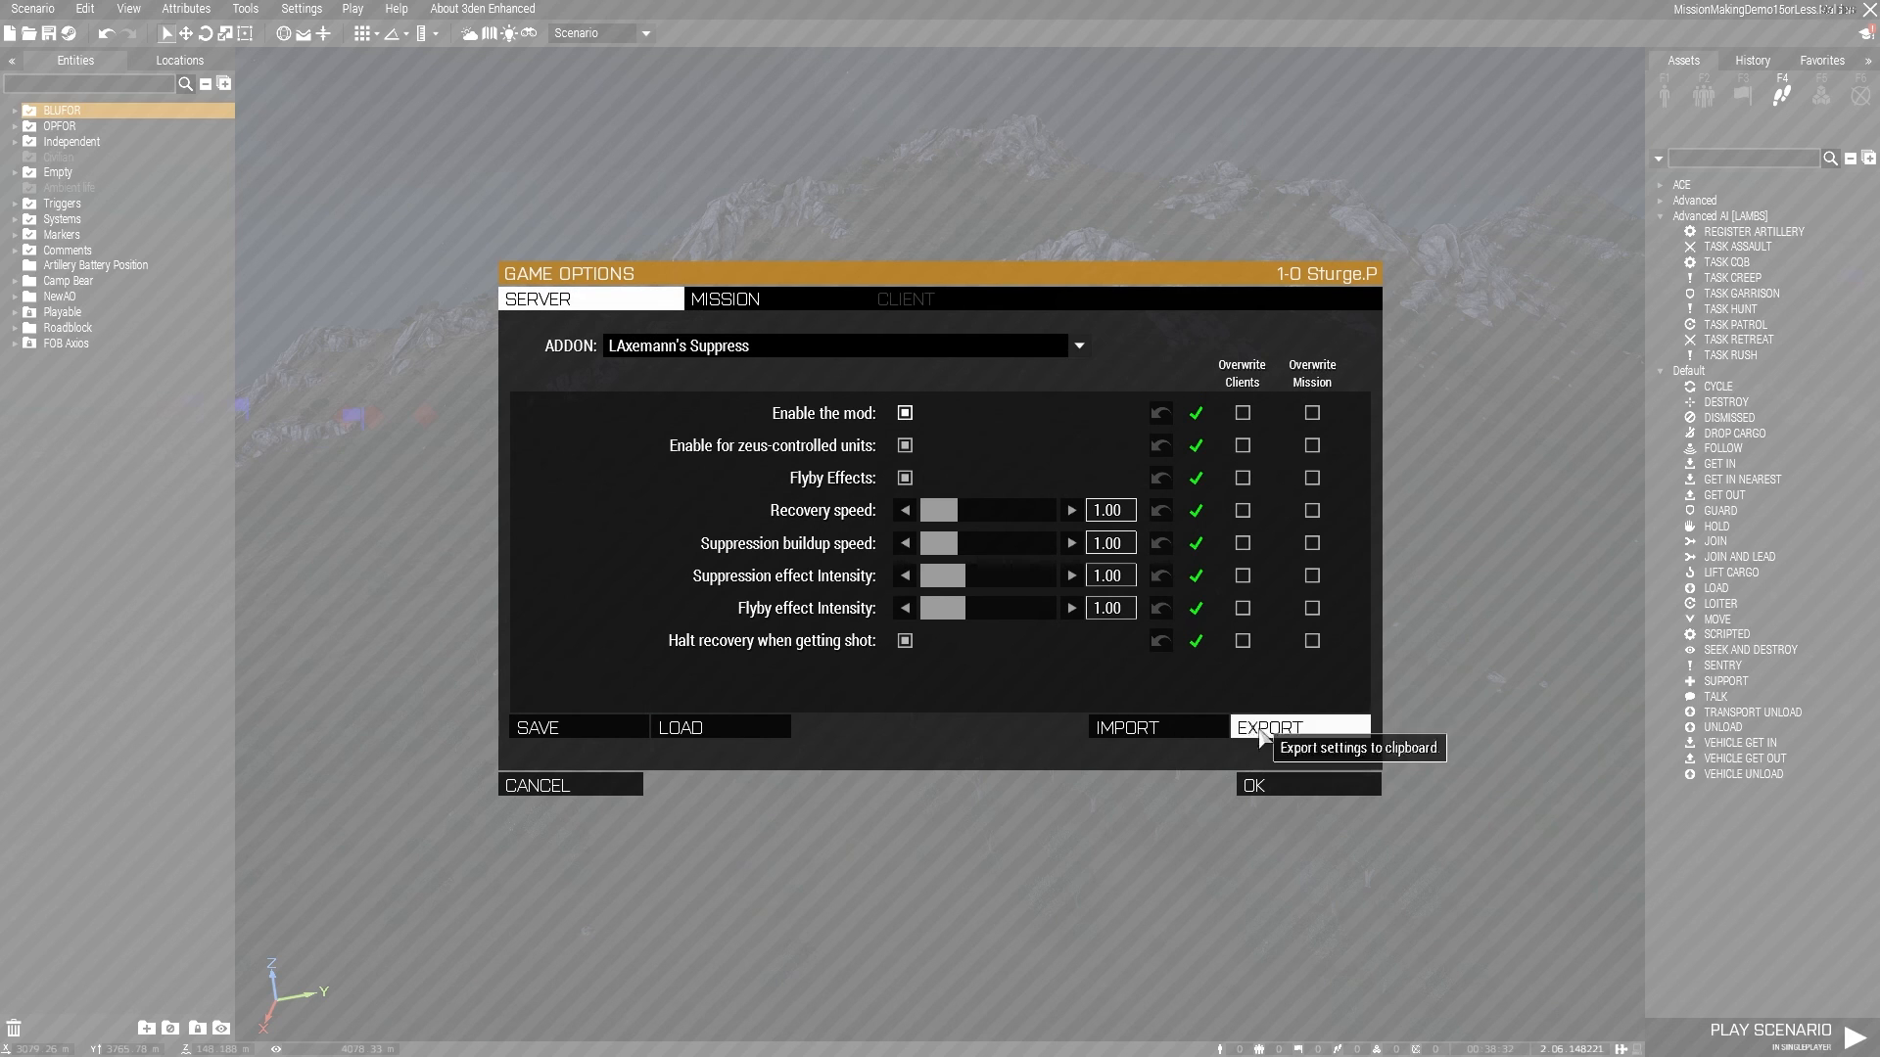
pyautogui.click(1254, 786)
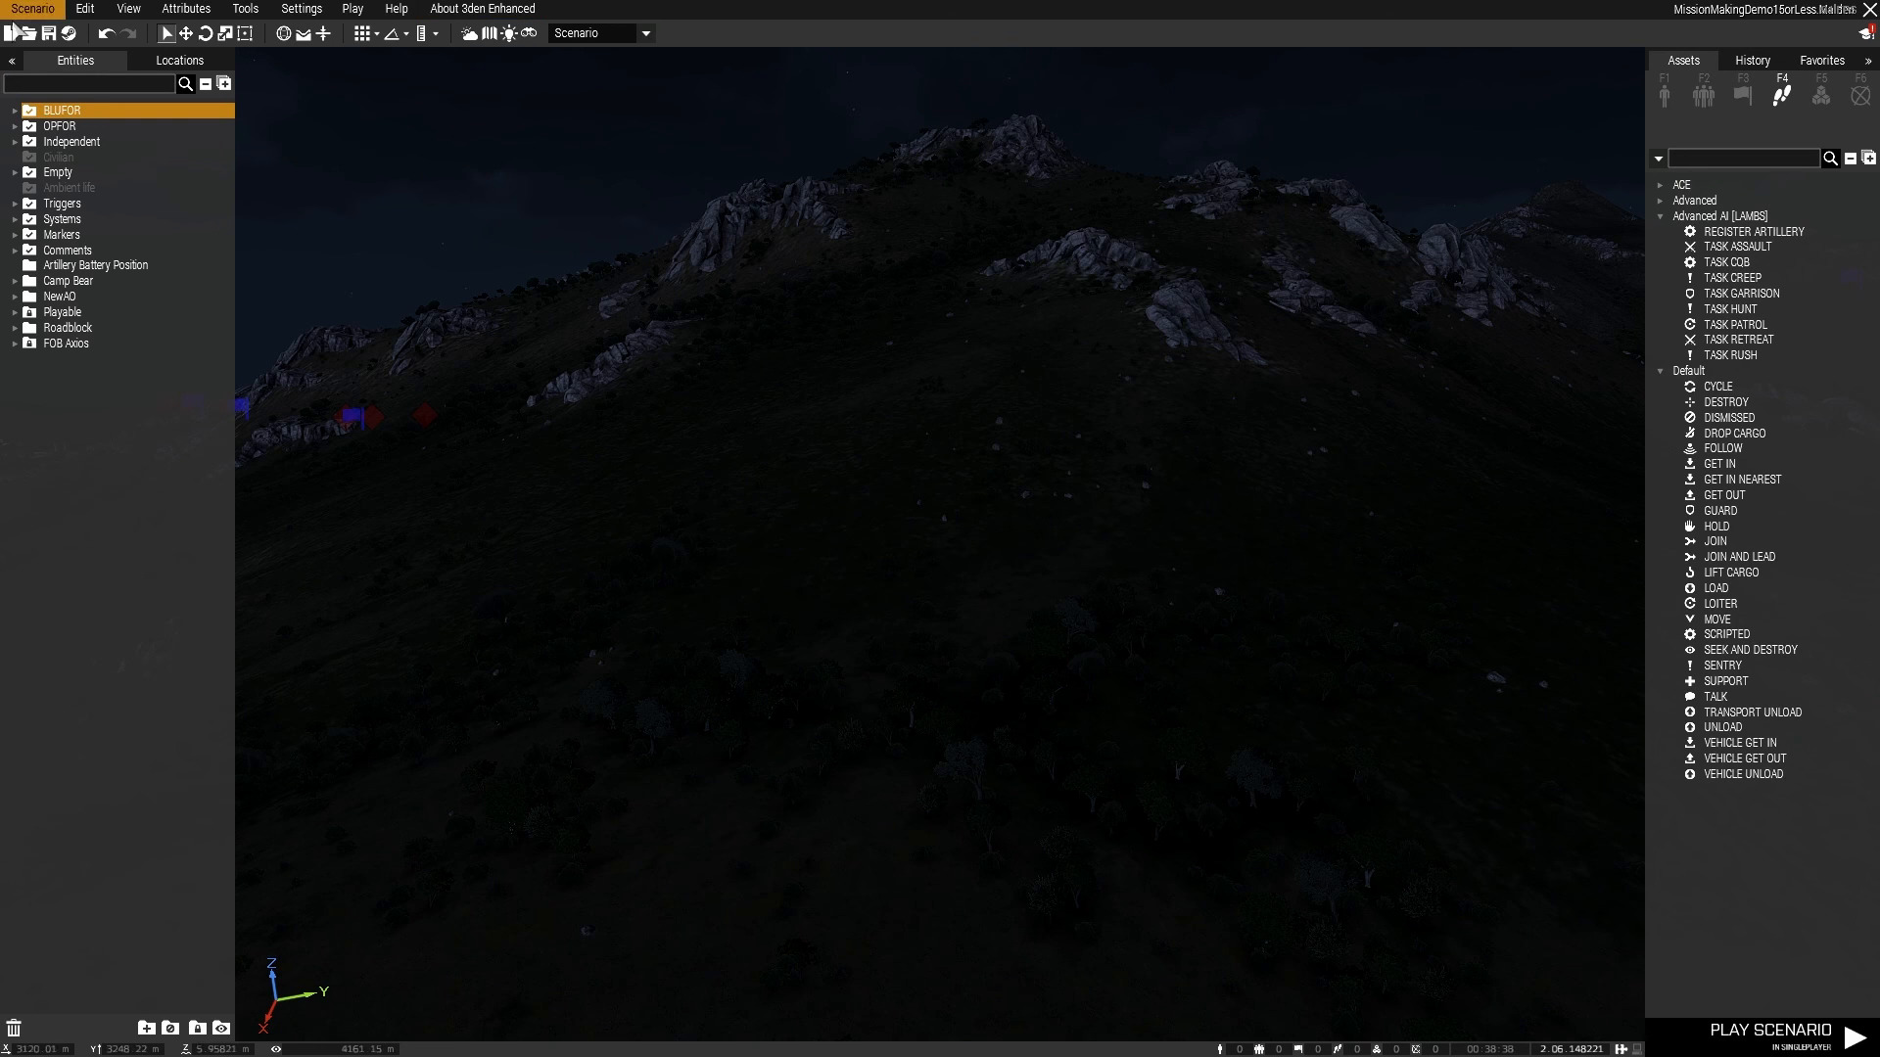
# Look over the scenario's export choices and the Arma 3 MPMissions folder
pyautogui.click(20, 10)
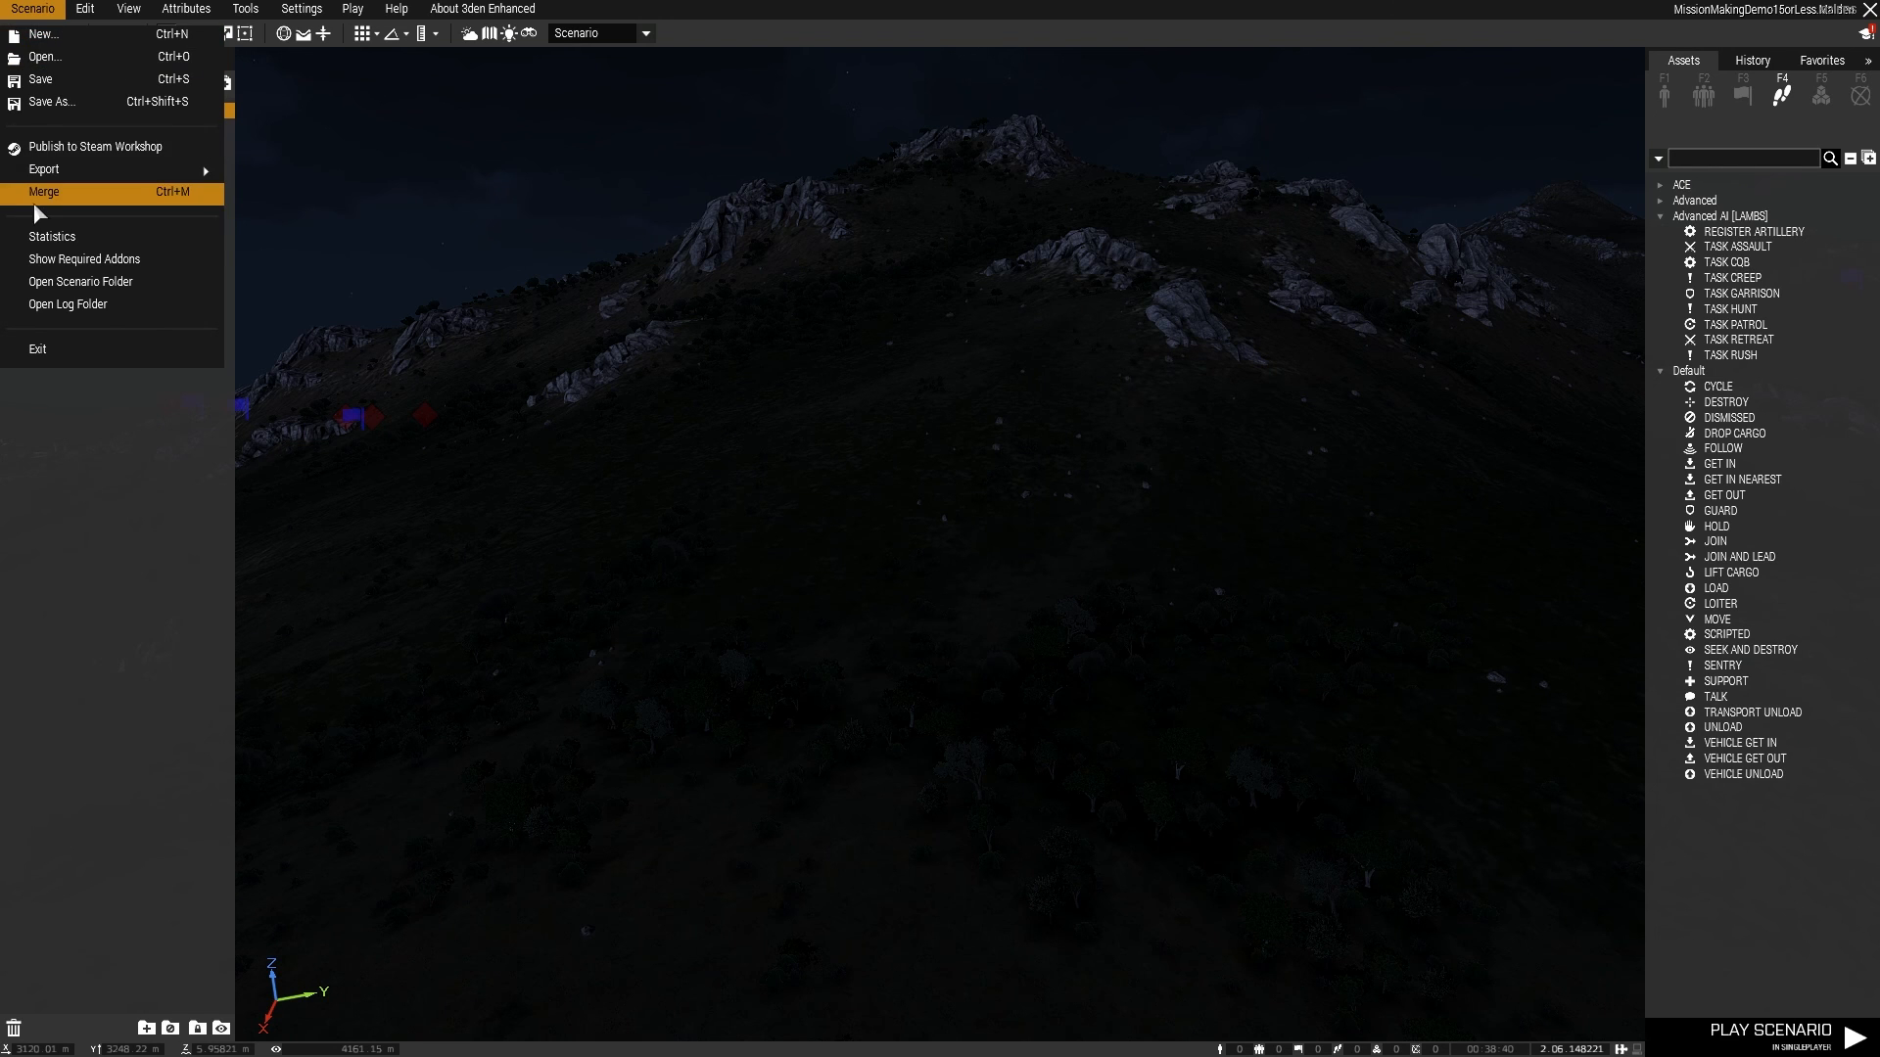
pyautogui.moveTo(49, 172)
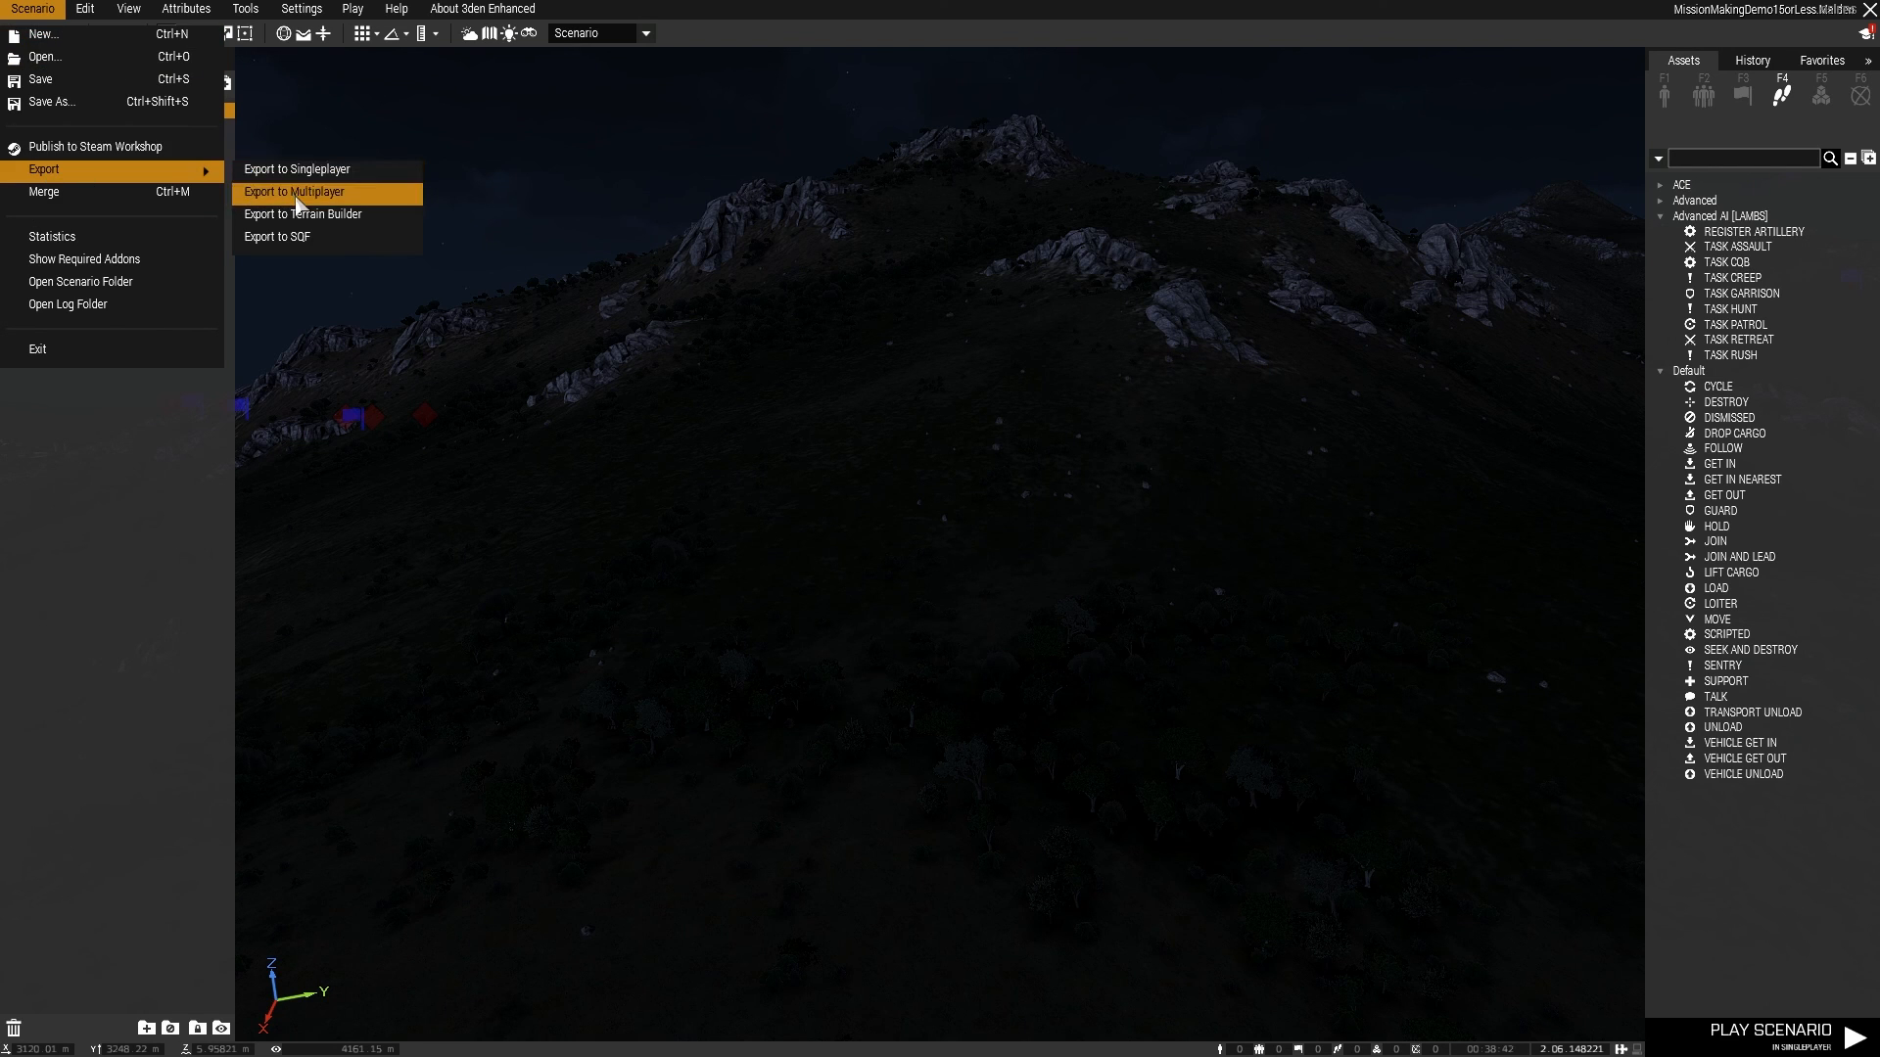
pyautogui.click(763, 369)
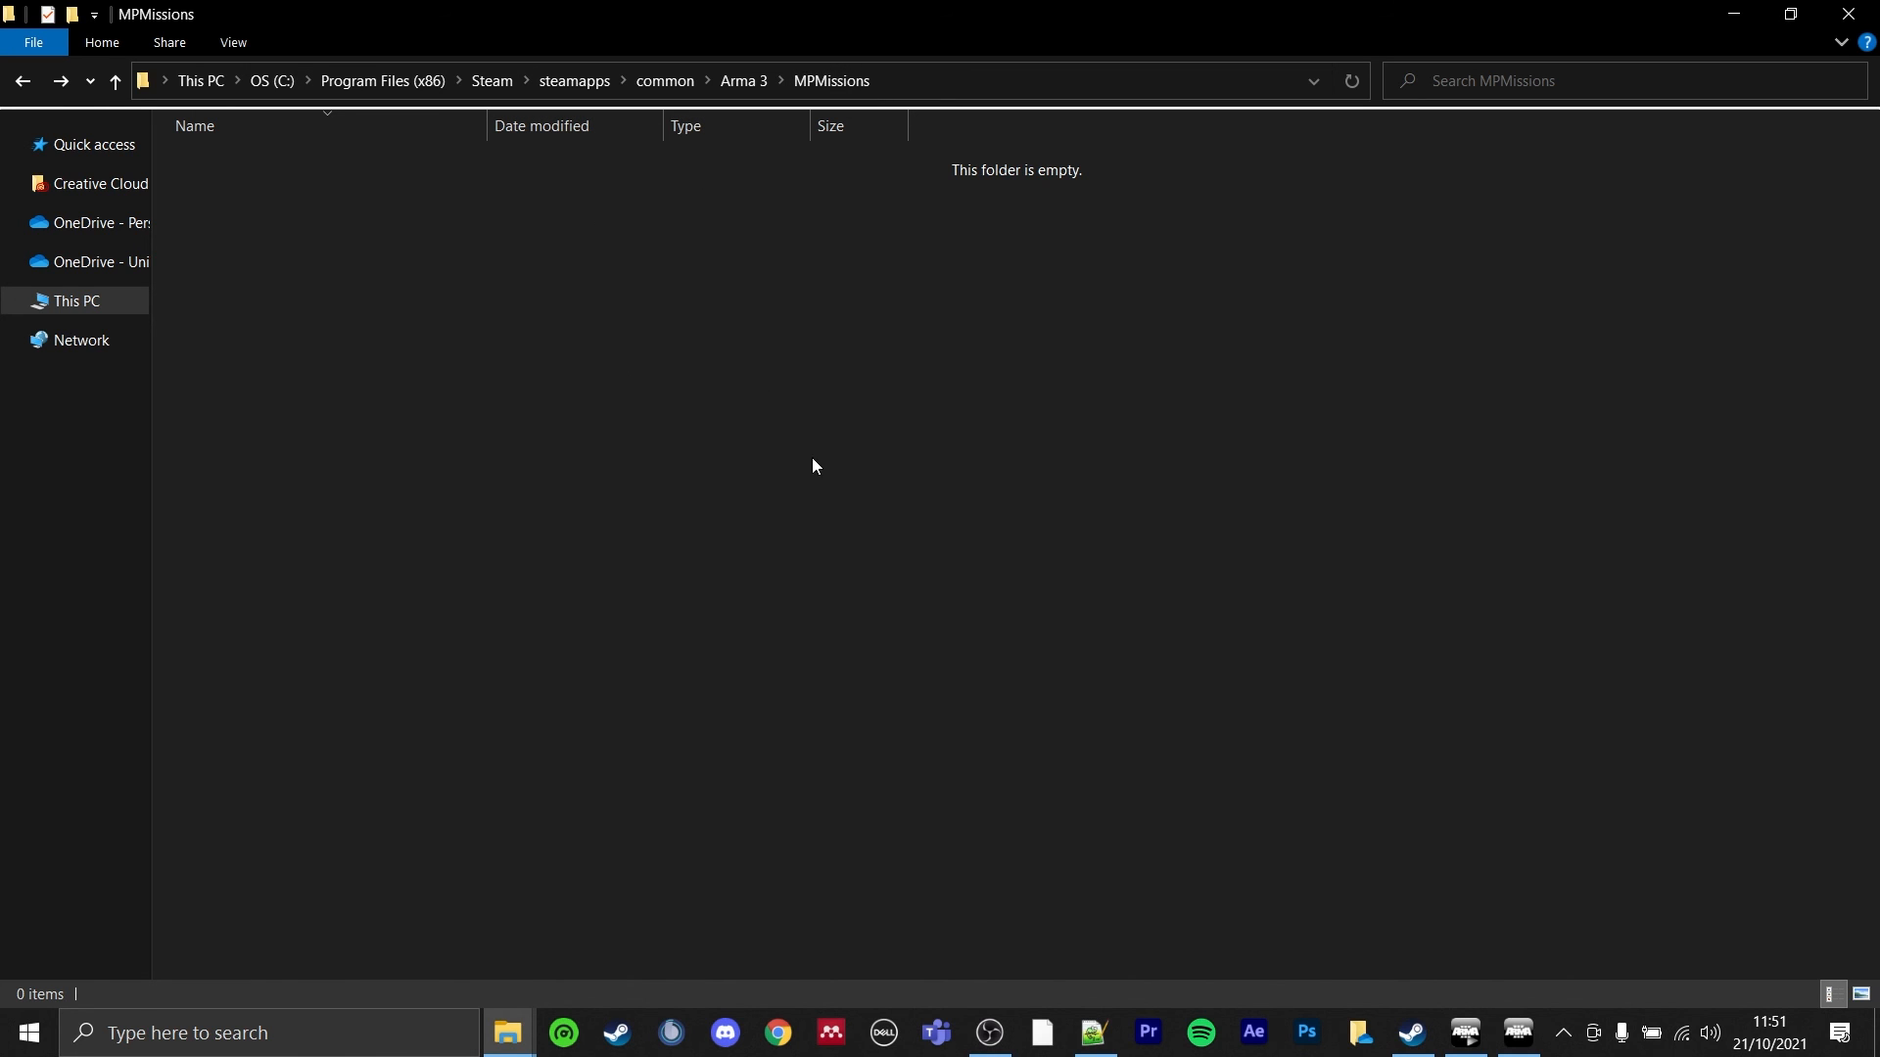
# Export the scenario to multiplayer from the Eden Editor and check the MPMissions folder for the exported file
pyautogui.hotkey('alt', 'Tab')
pyautogui.click(49, 9)
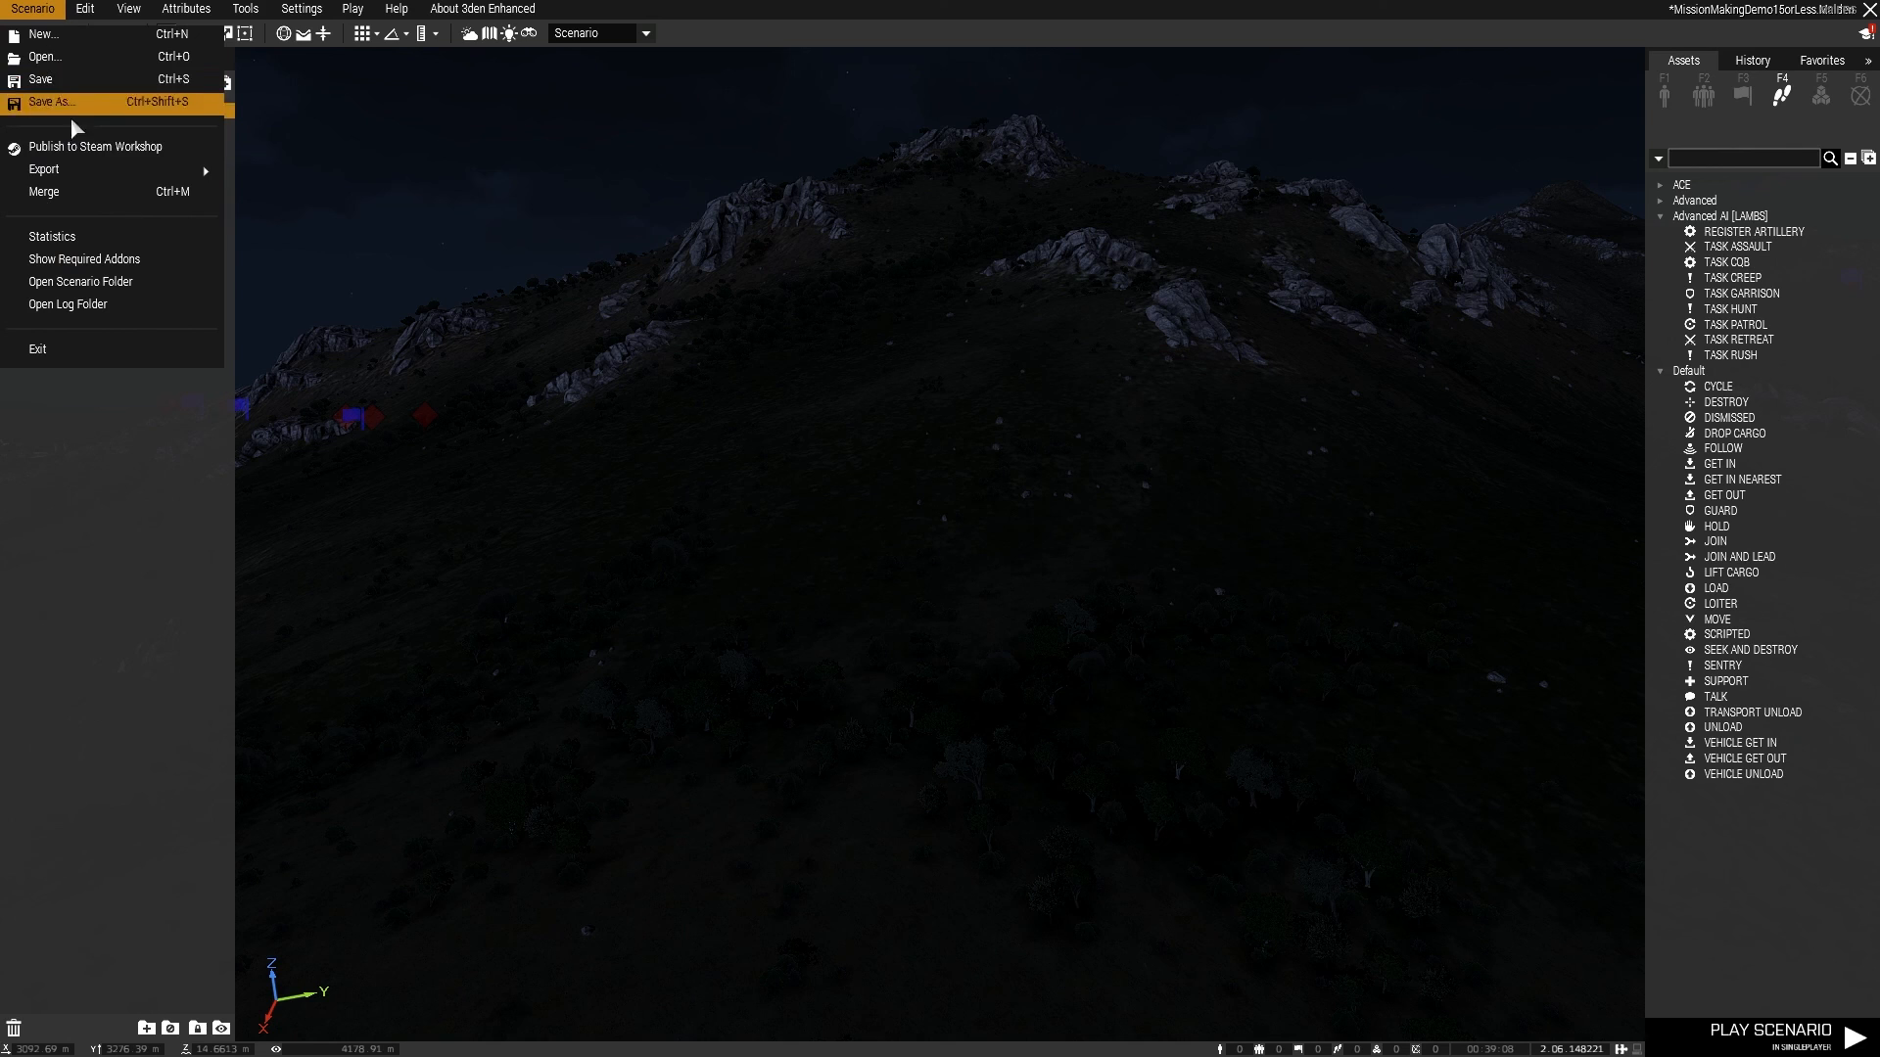
pyautogui.moveTo(86, 171)
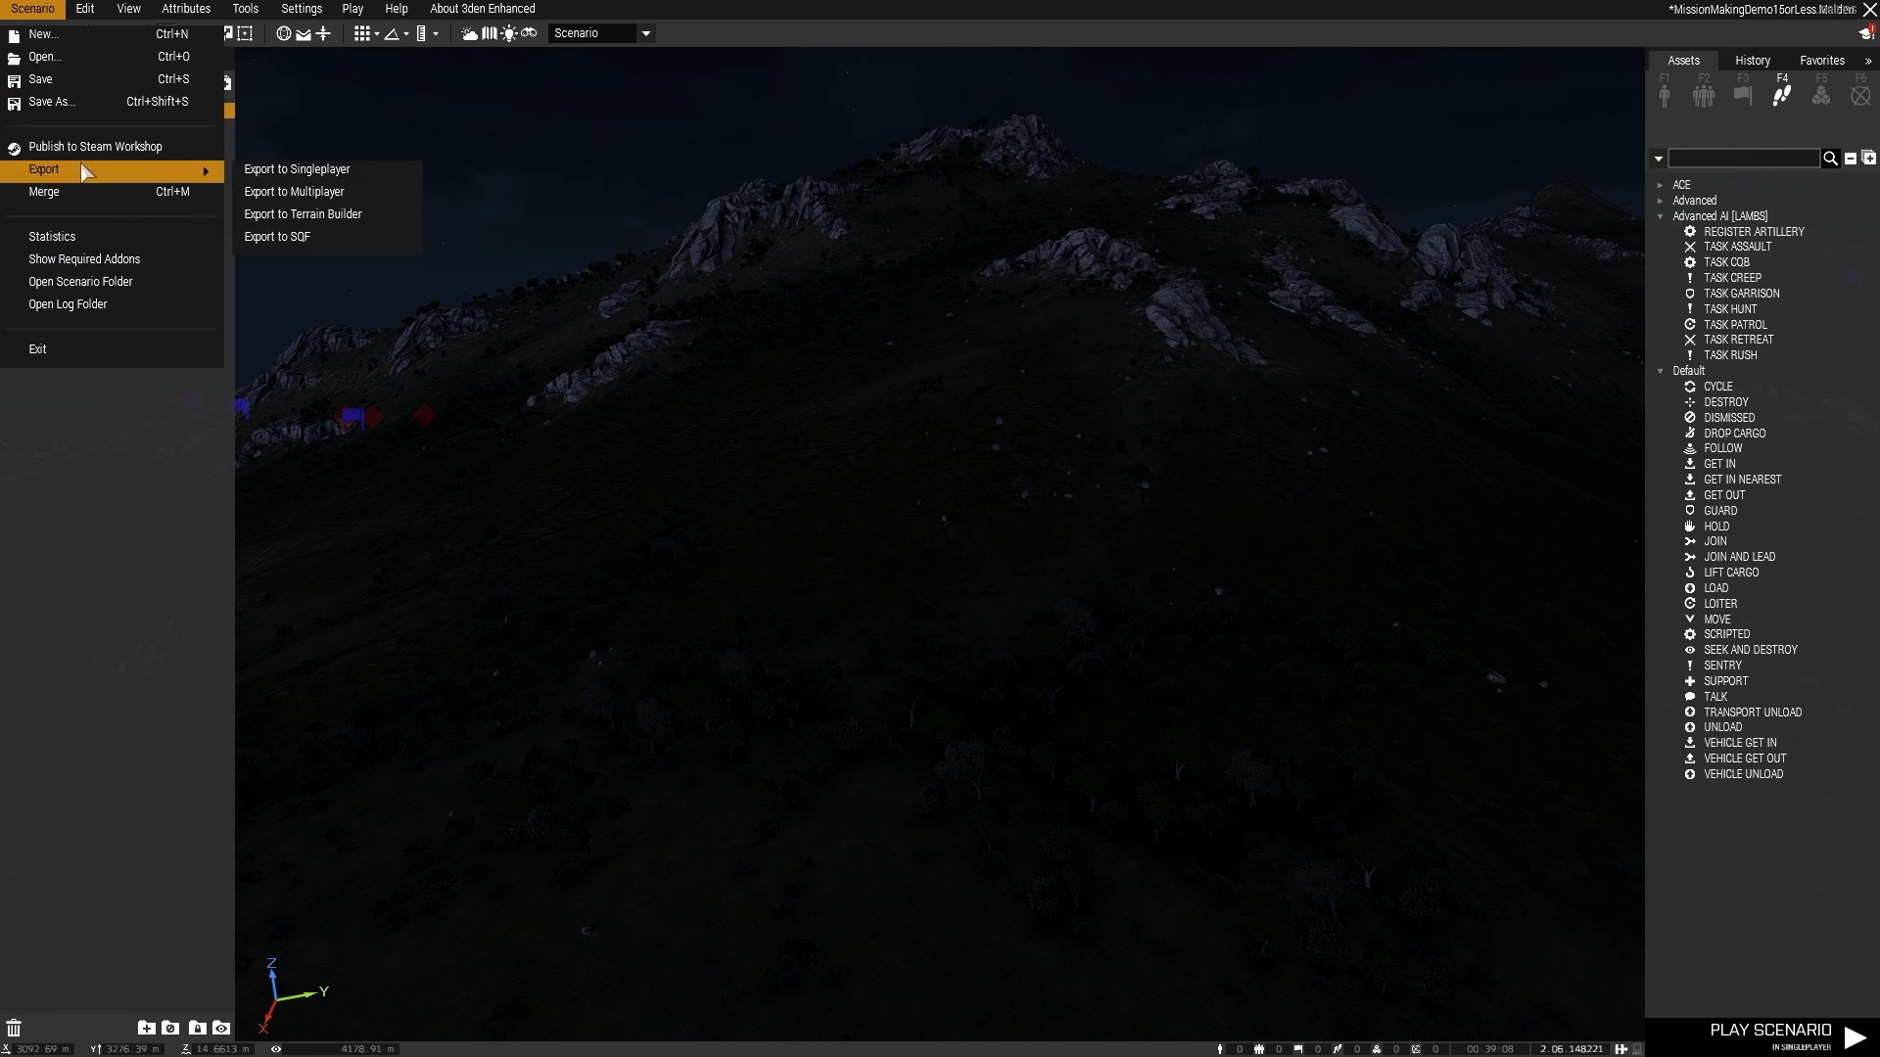
pyautogui.click(316, 193)
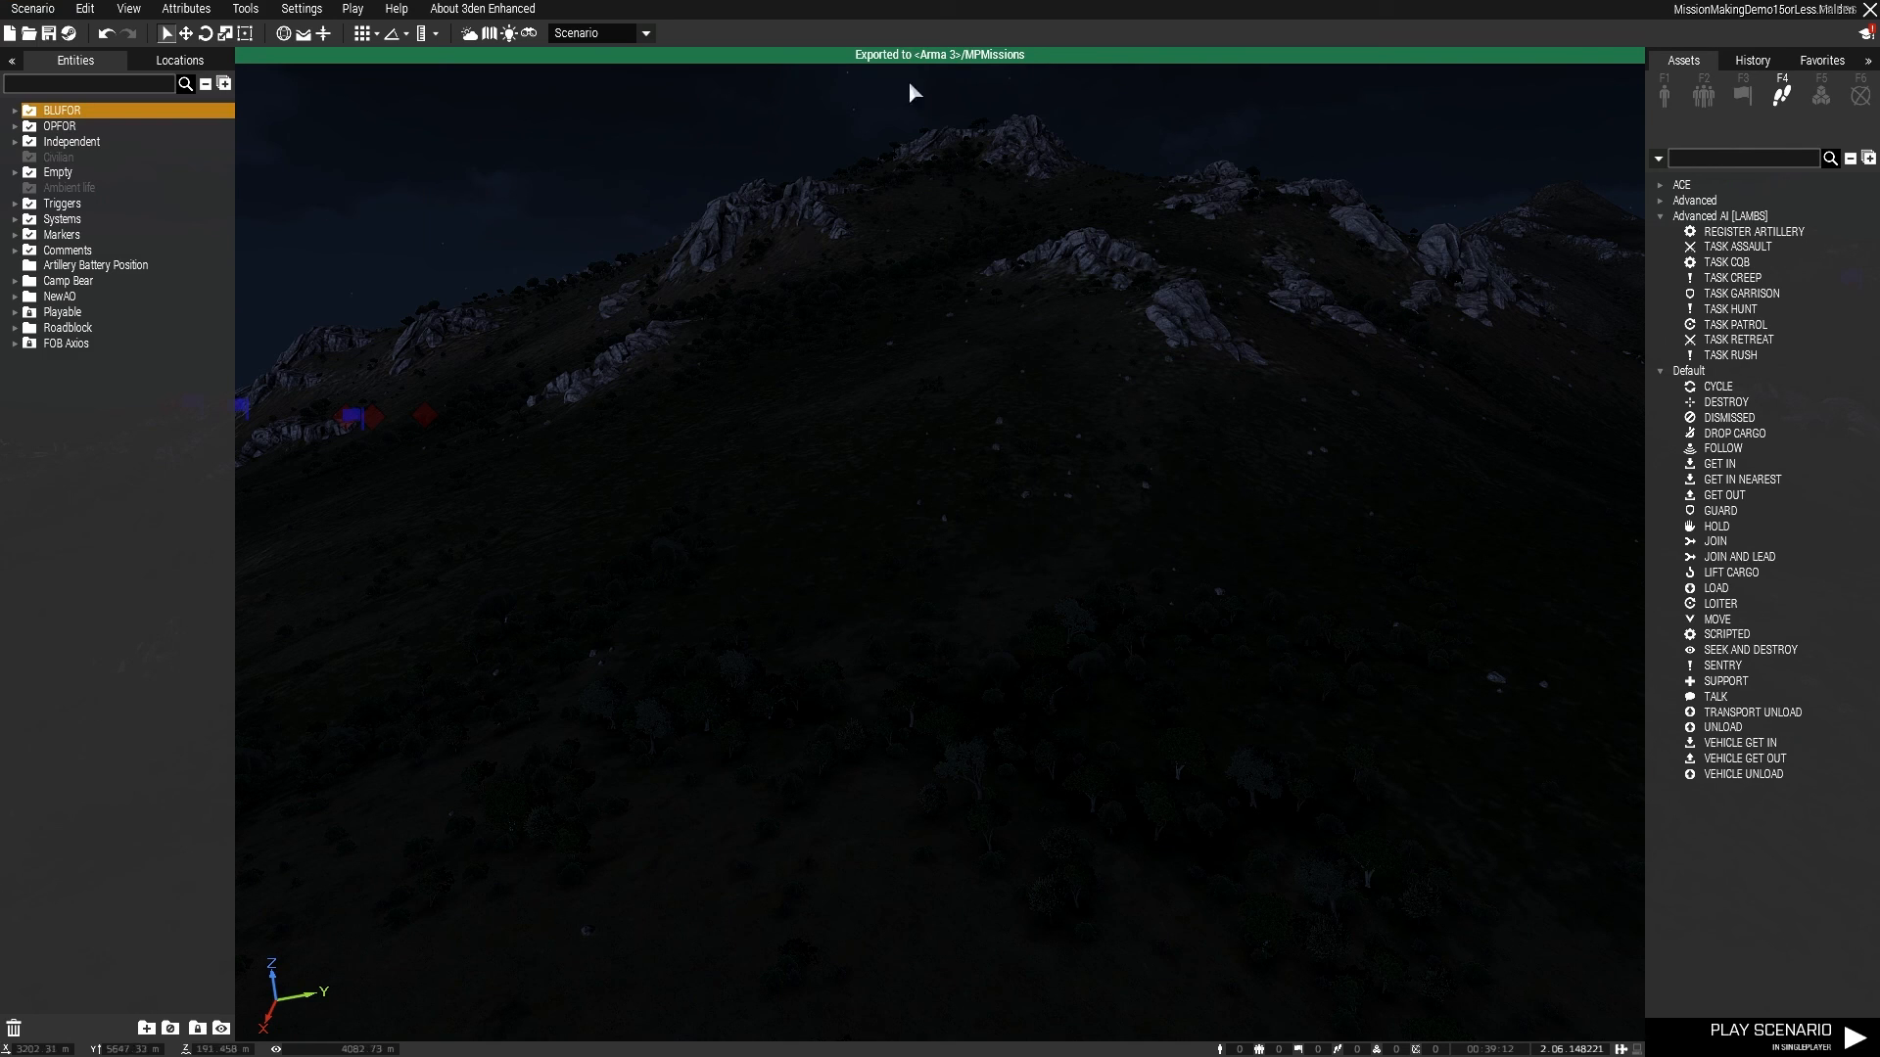
pyautogui.hotkey('alt', 'Tab')
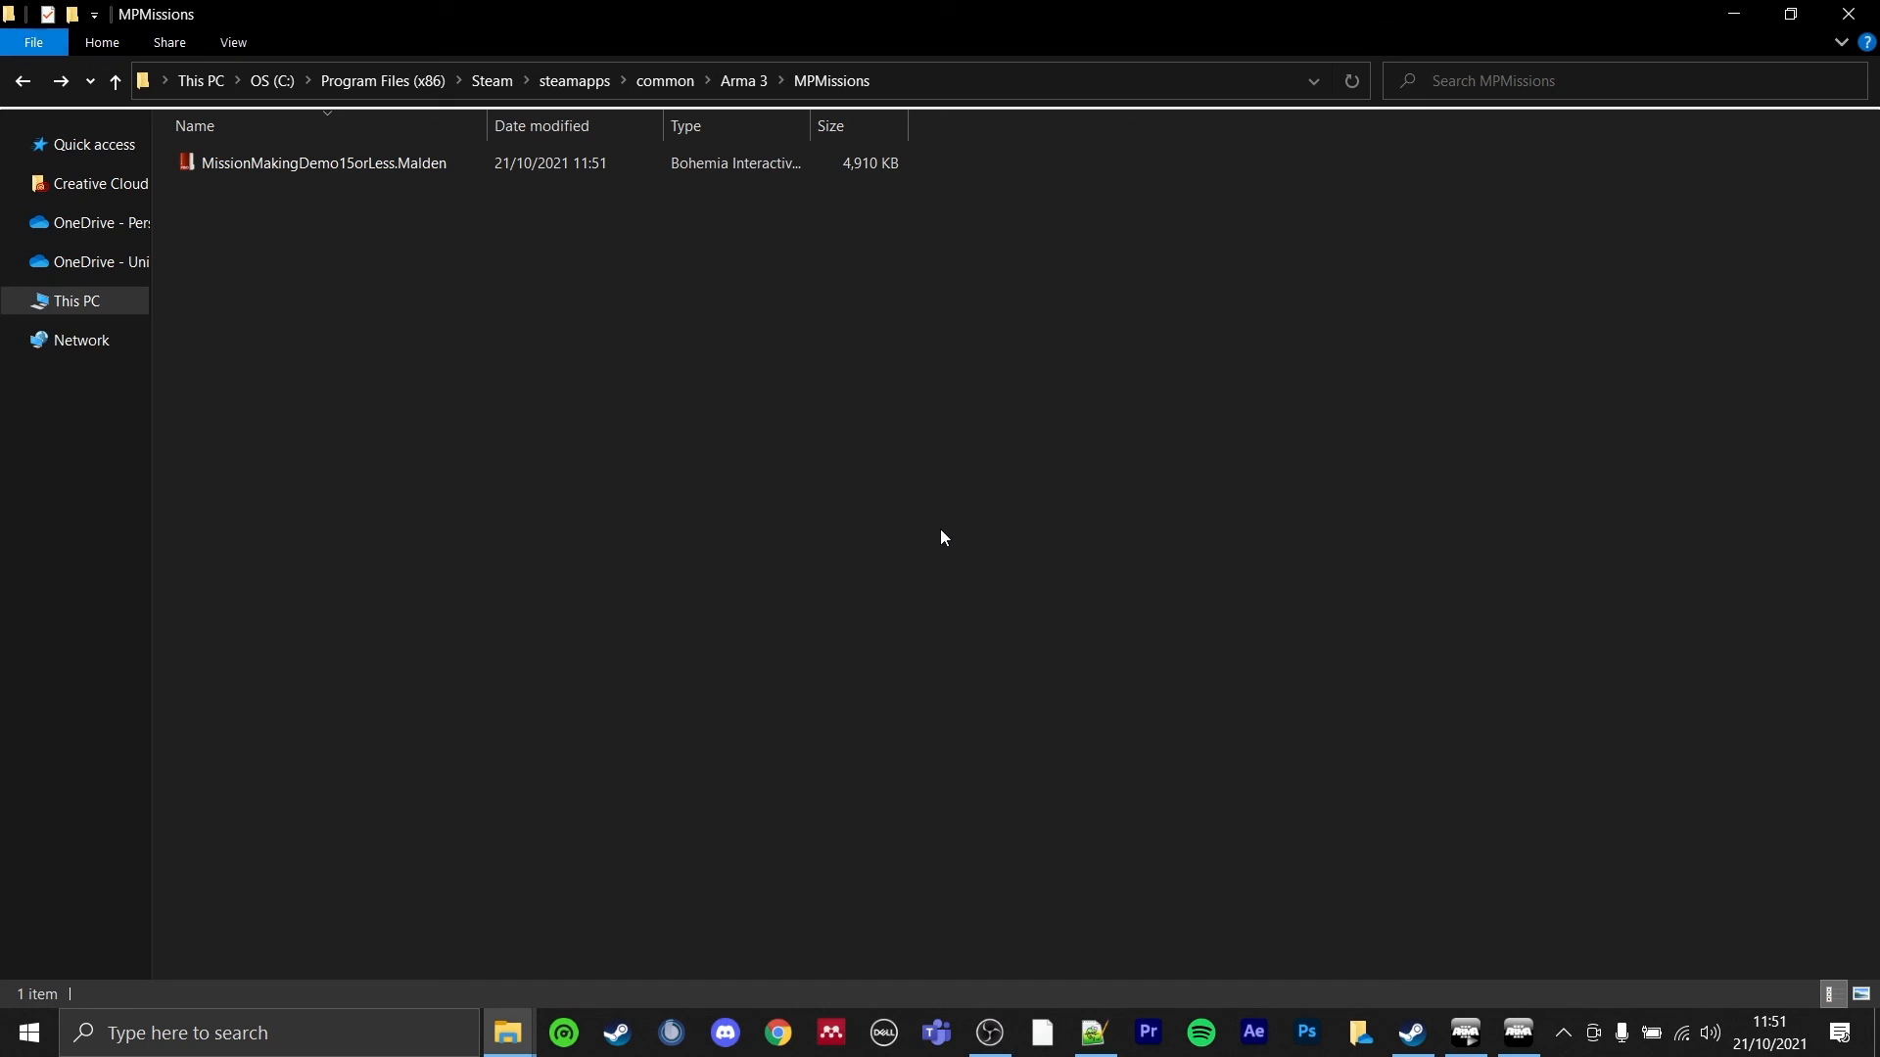